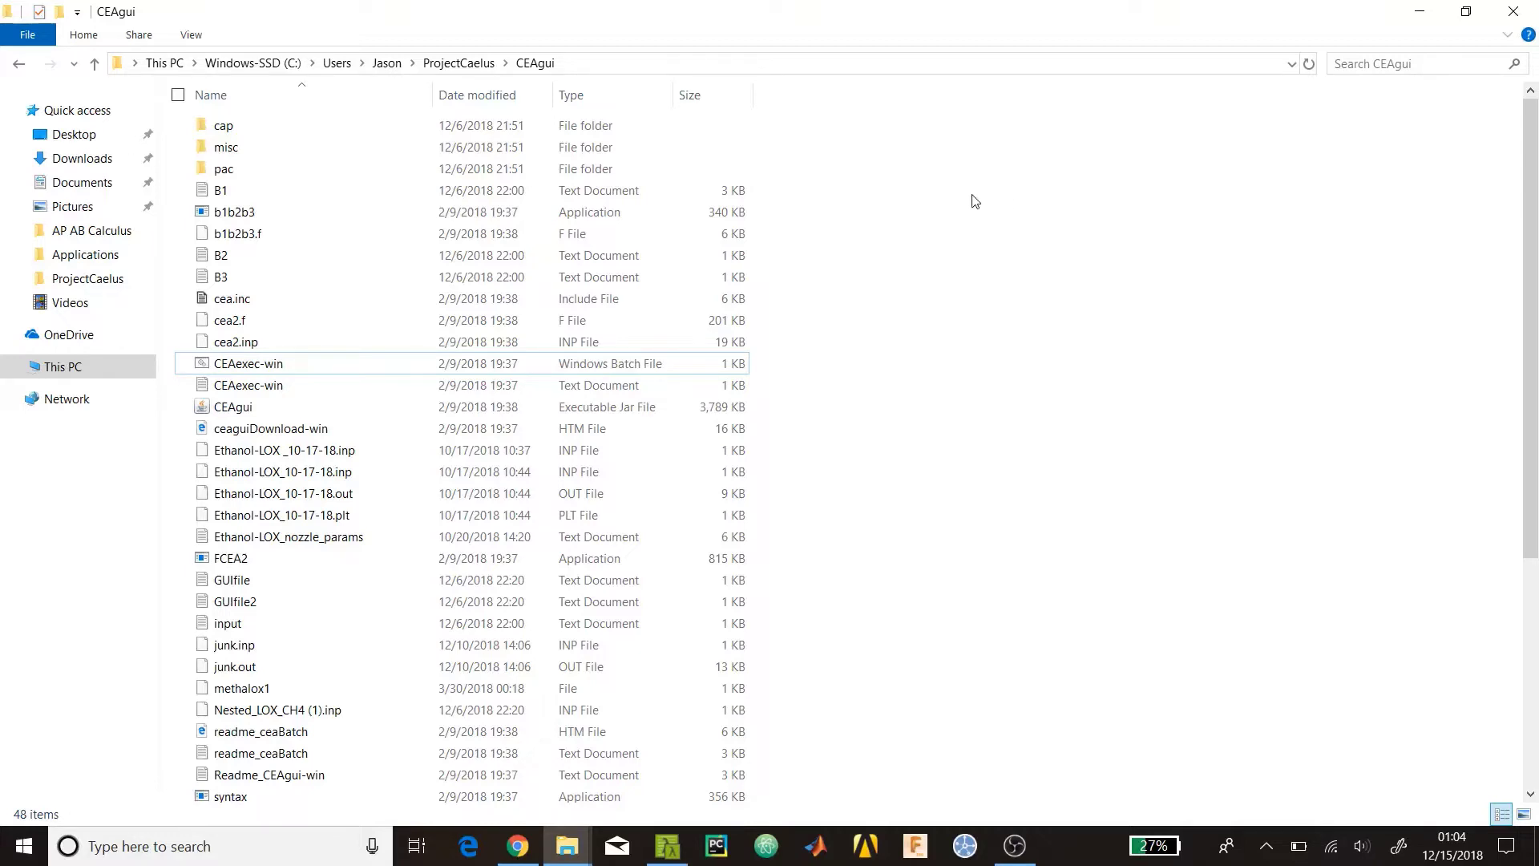
Look through the files in the CEAgui folder
scroll(972, 283, "down", 5)
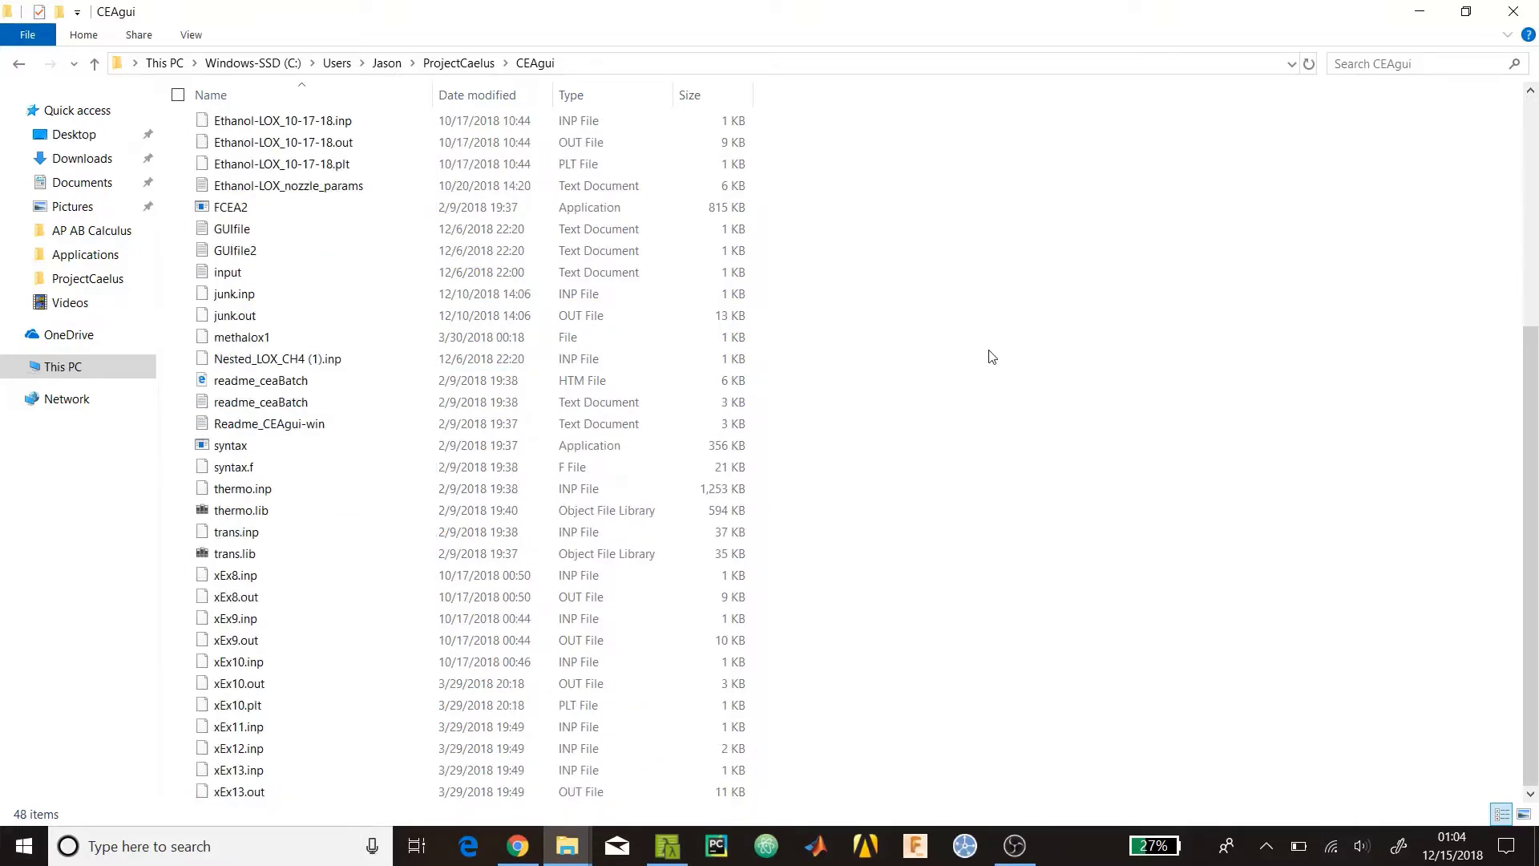
scroll(994, 357, "up", 5)
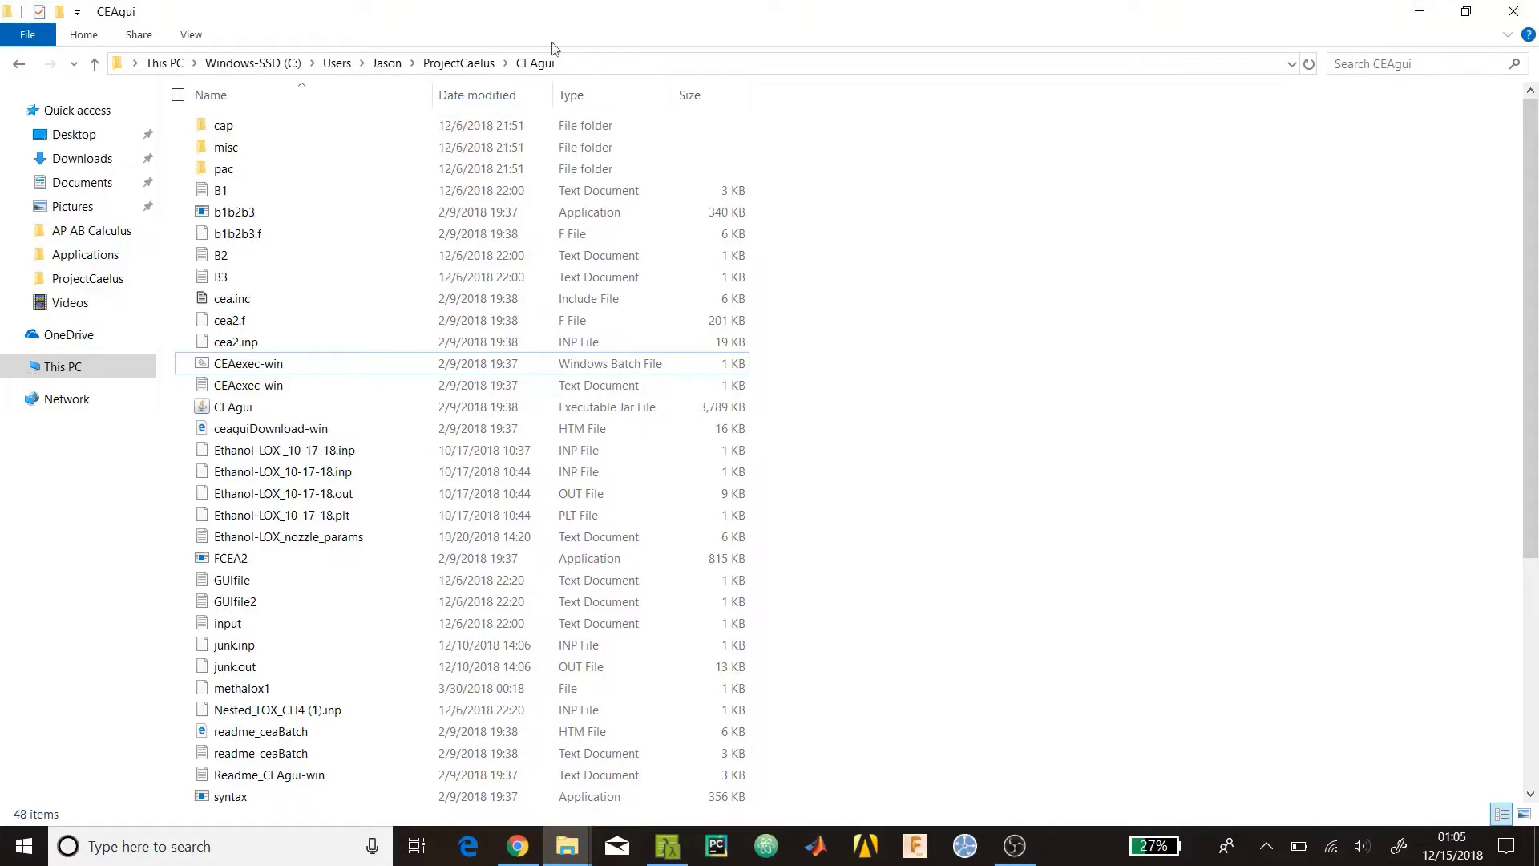
scroll(970, 296, "down", 5)
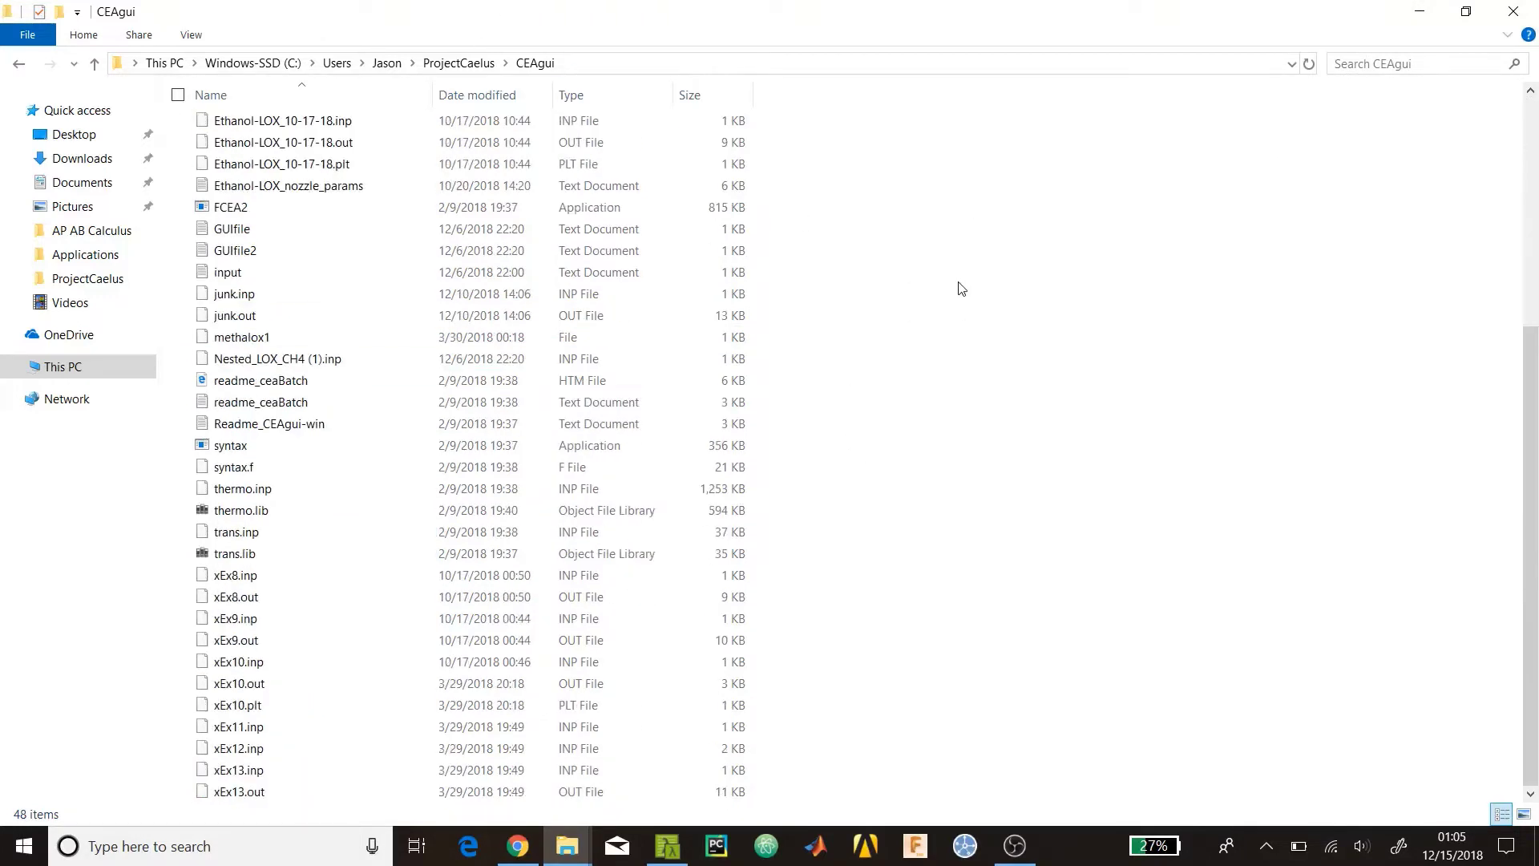
scroll(962, 288, "up", 5)
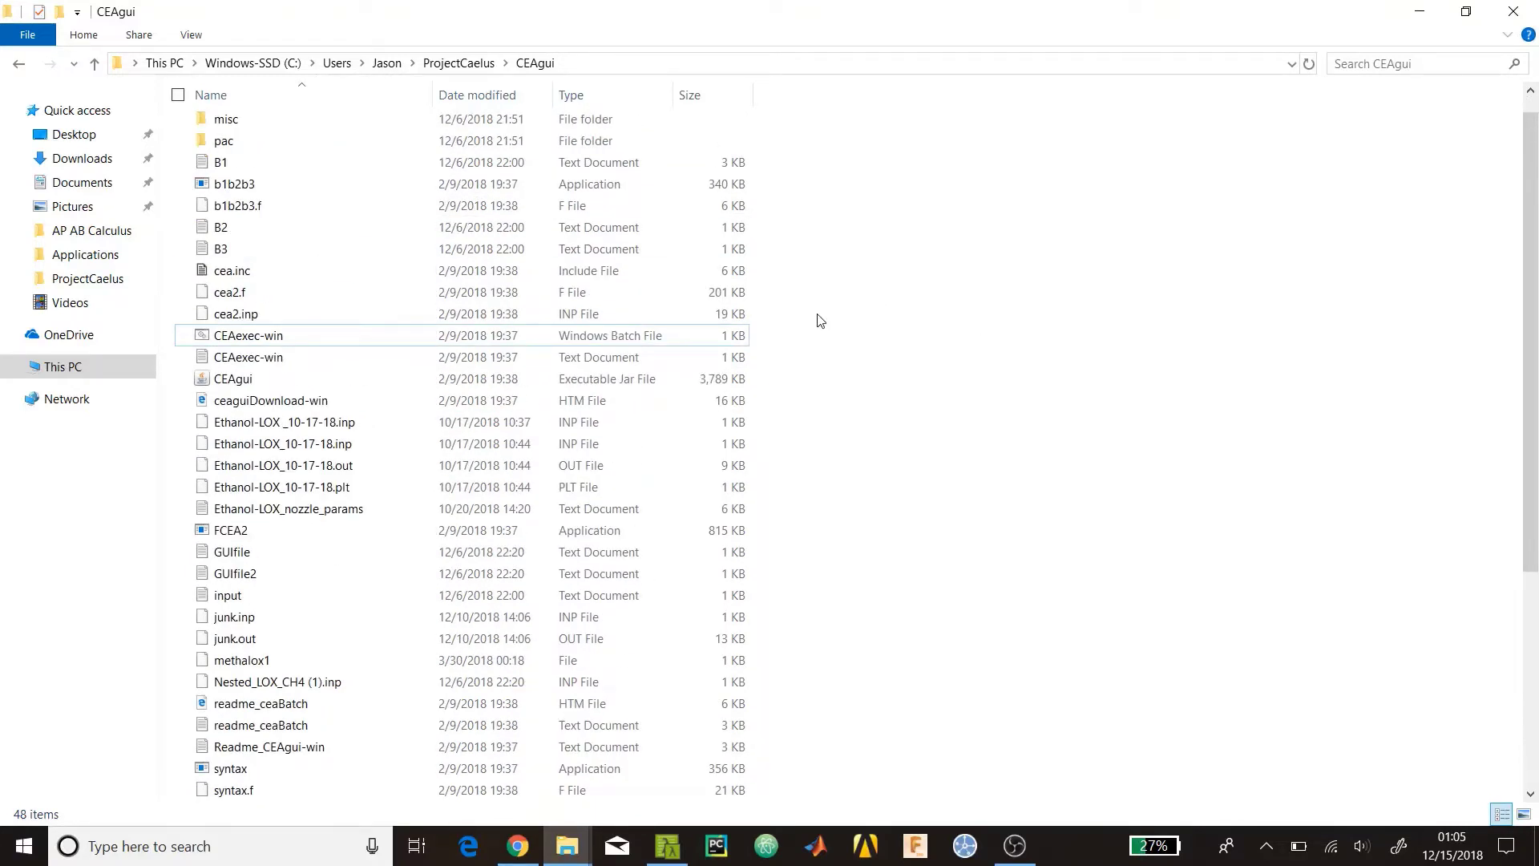
scroll(849, 402, "down", 5)
scroll(855, 407, "up", 5)
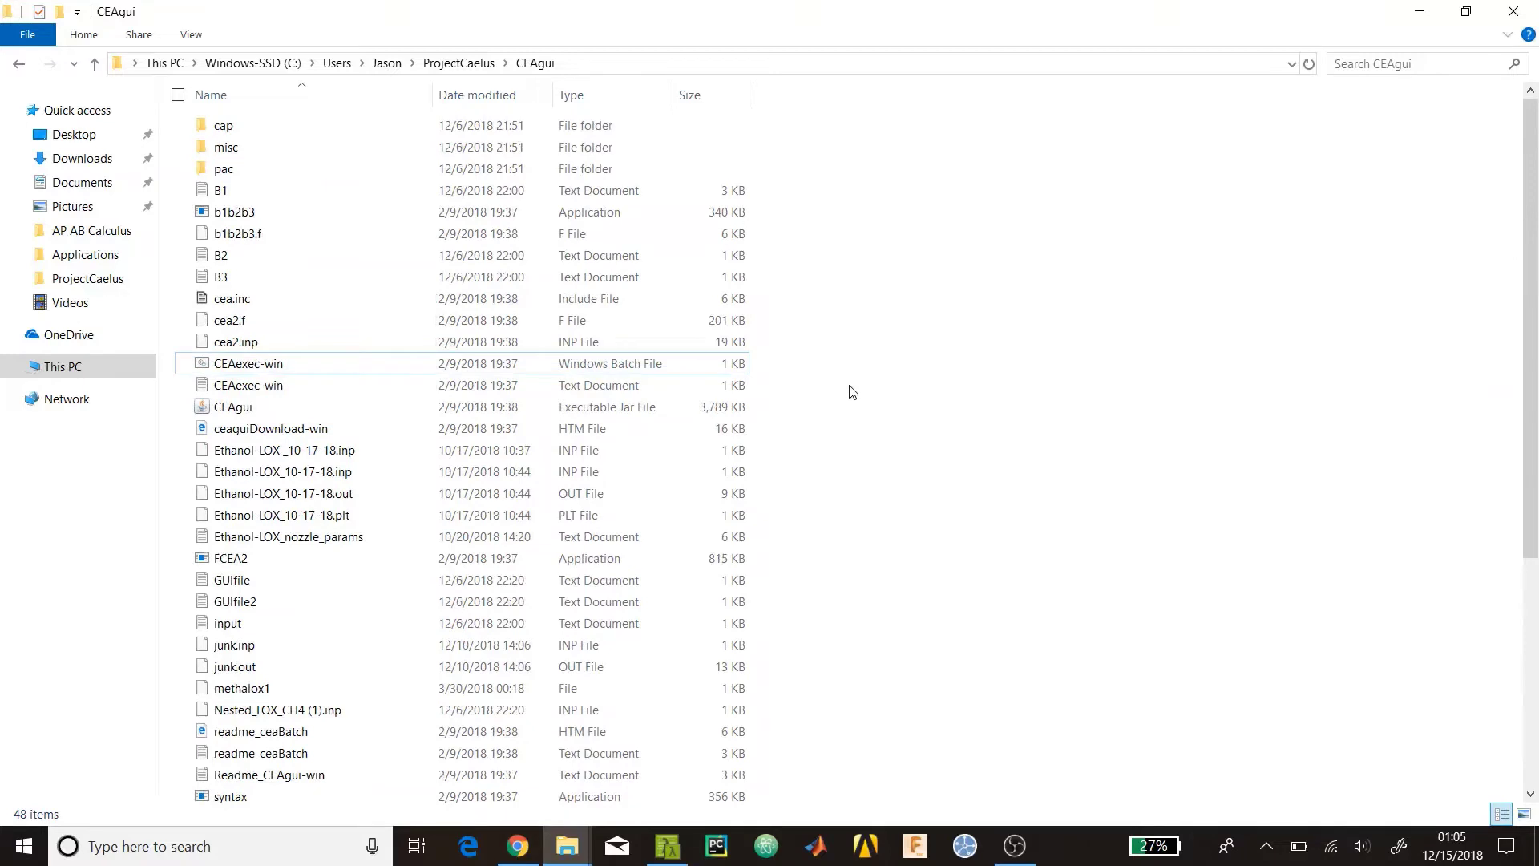
scroll(852, 333, "down", 5)
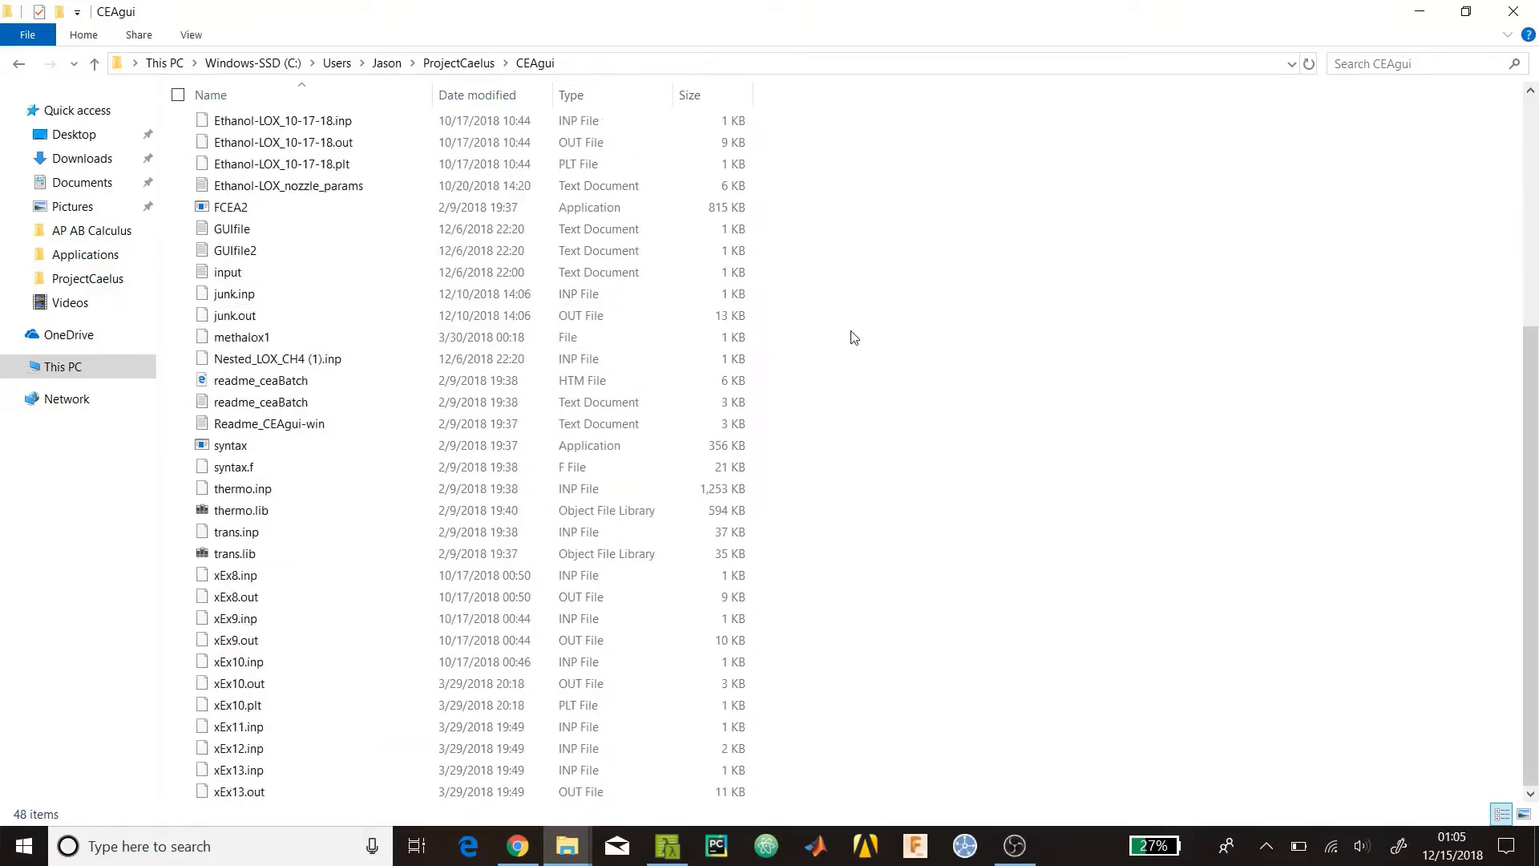
scroll(854, 338, "up", 5)
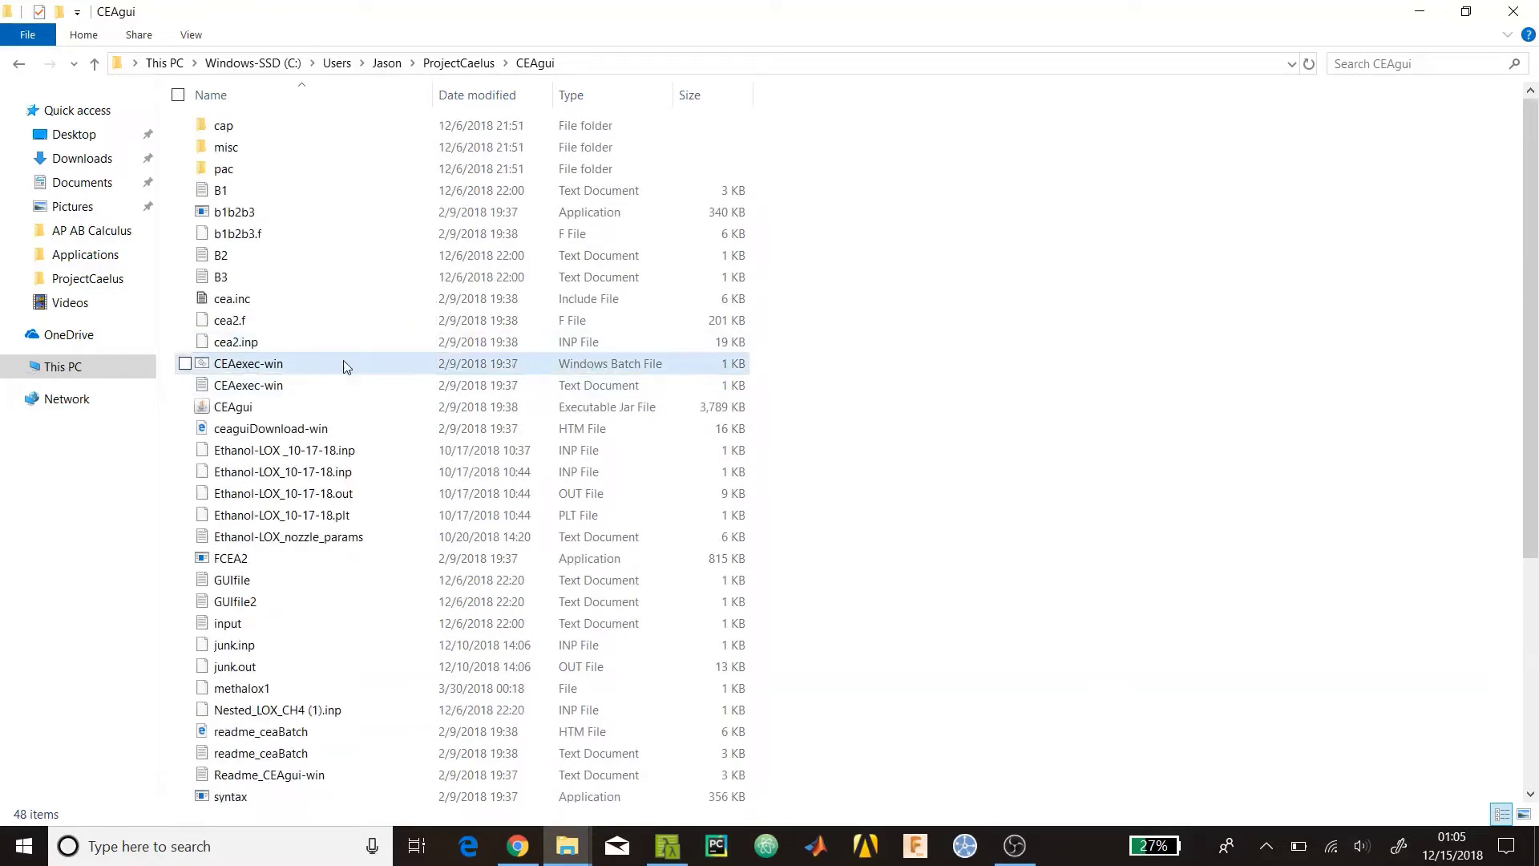
Launch the CEAexec-win batch file and choose Rocket - rkt as the problem type
double_click(632, 370)
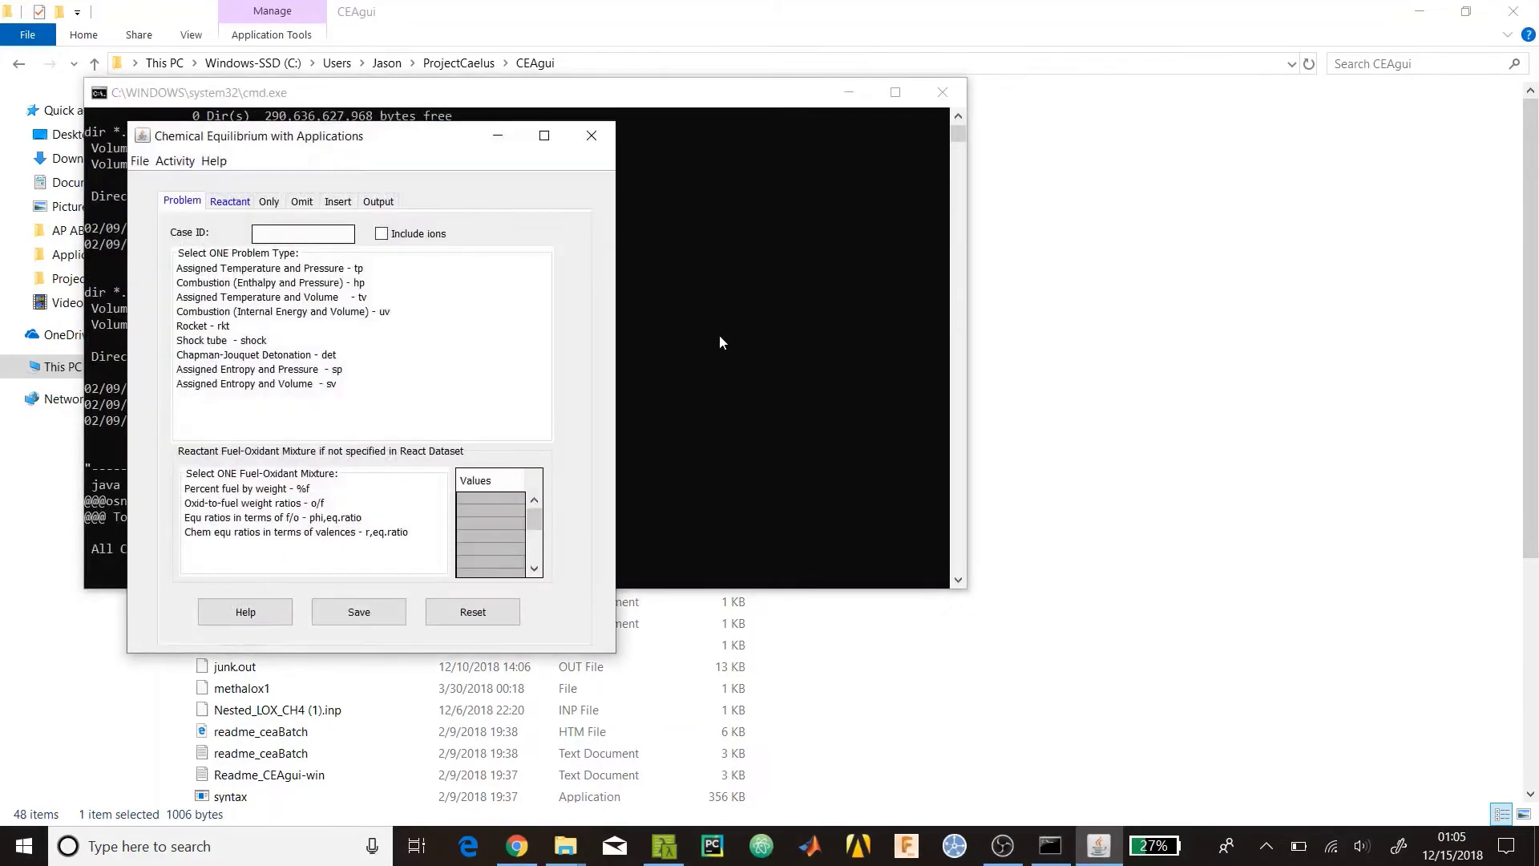
left_click_drag(412, 149, 667, 187)
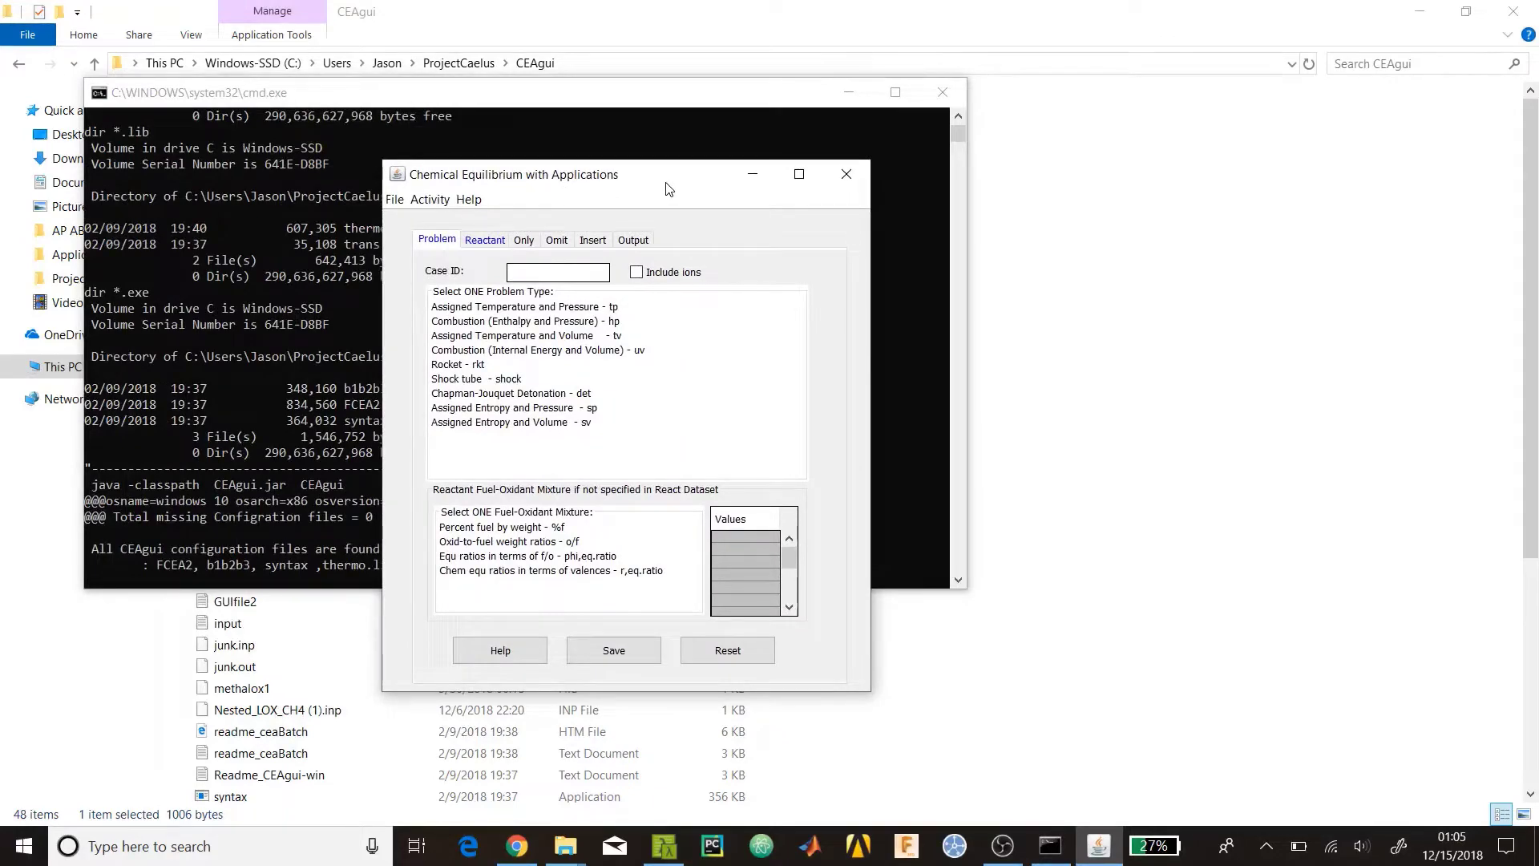
left_click(474, 365)
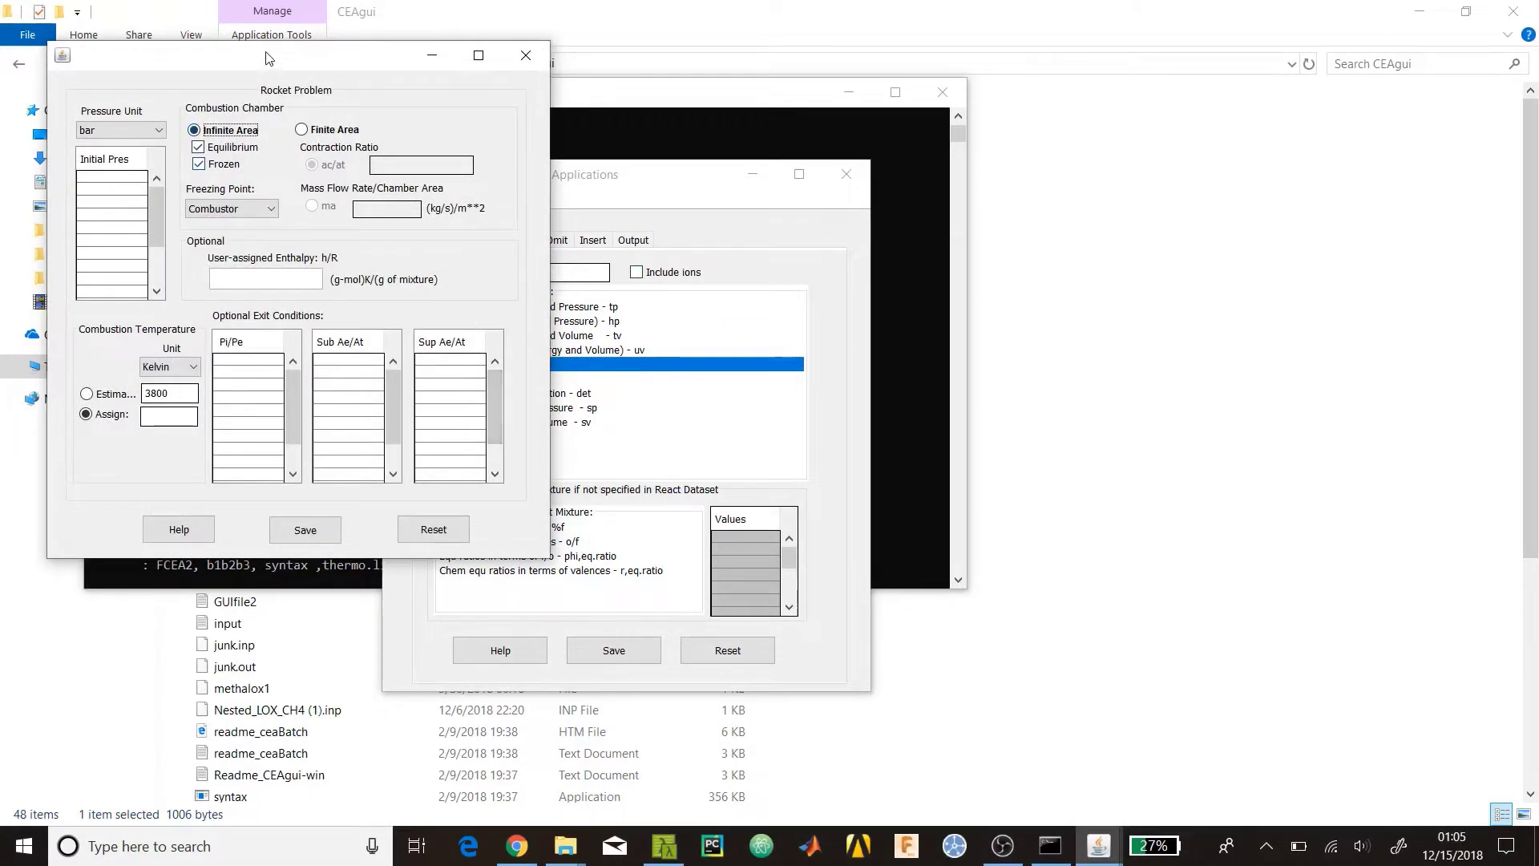
left_click_drag(266, 50, 494, 53)
Set the rocket problem's initial pressure to 20 bar and select Assign for the combustion temperature
left_click(336, 172)
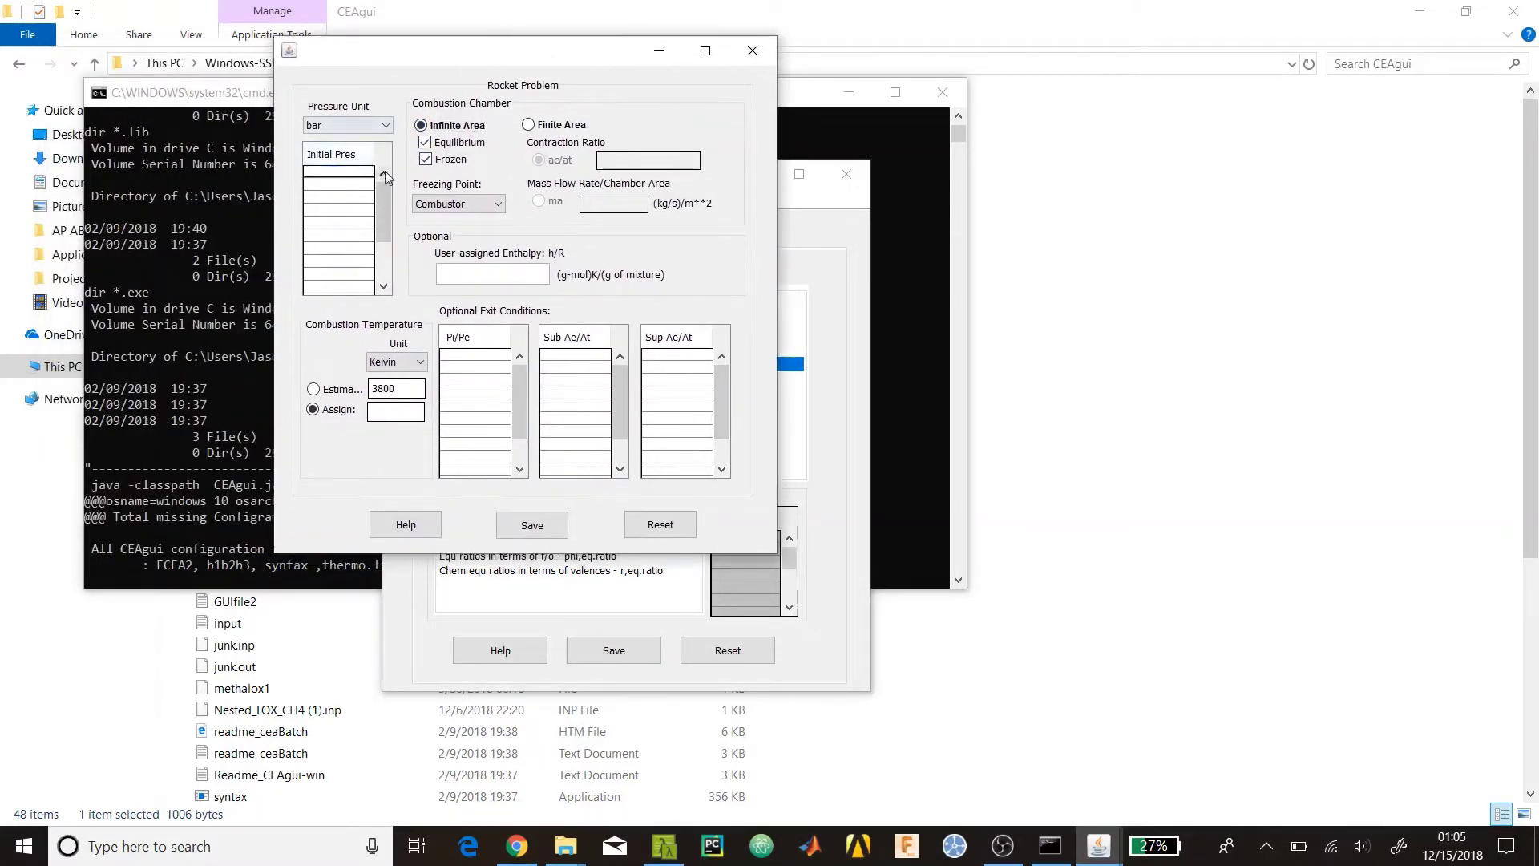
type("20")
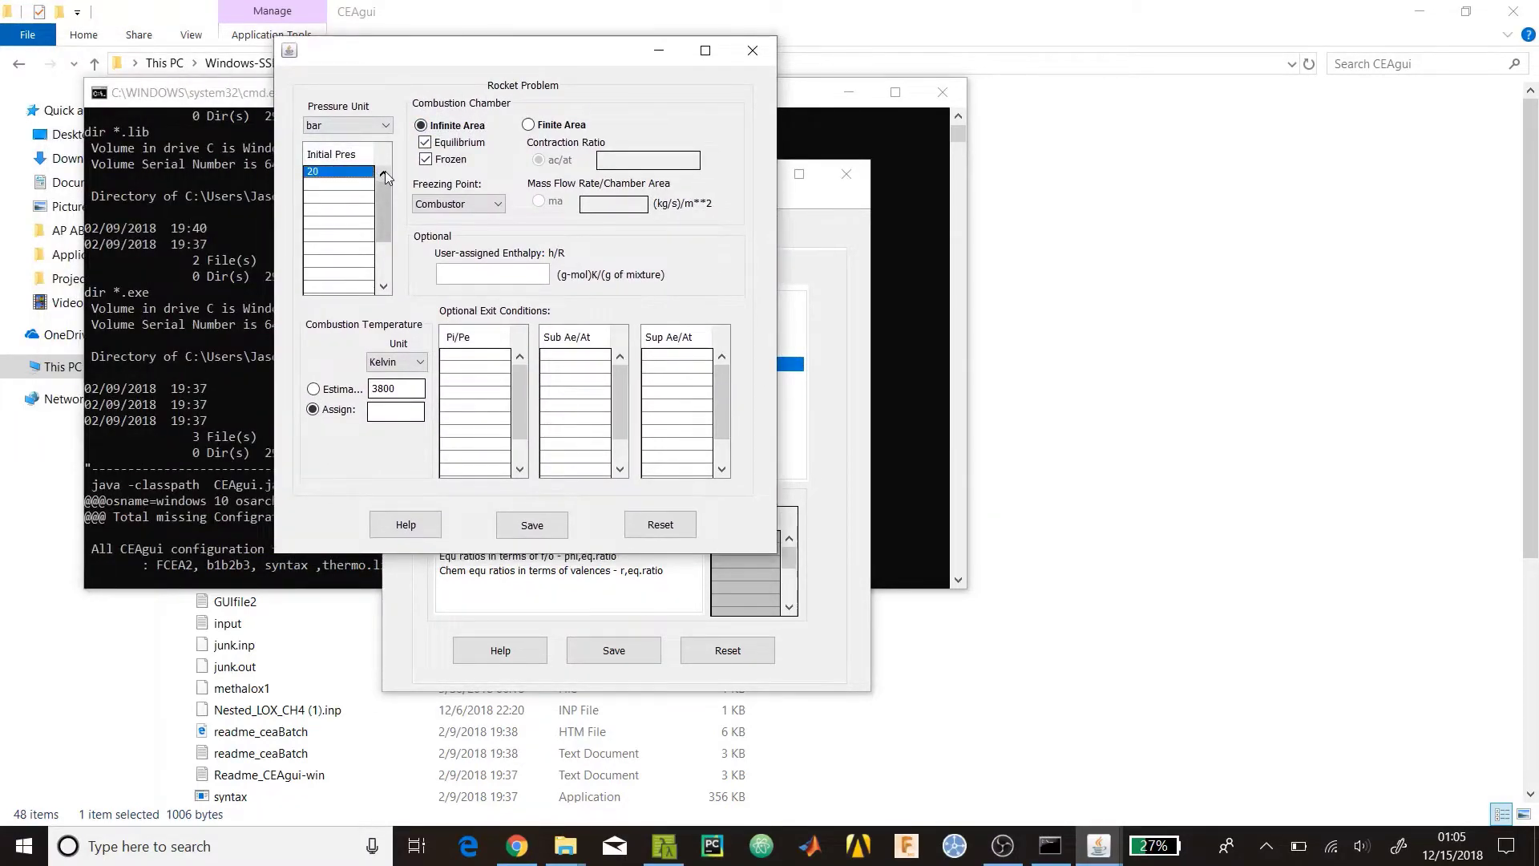
left_click(339, 194)
left_click(337, 411)
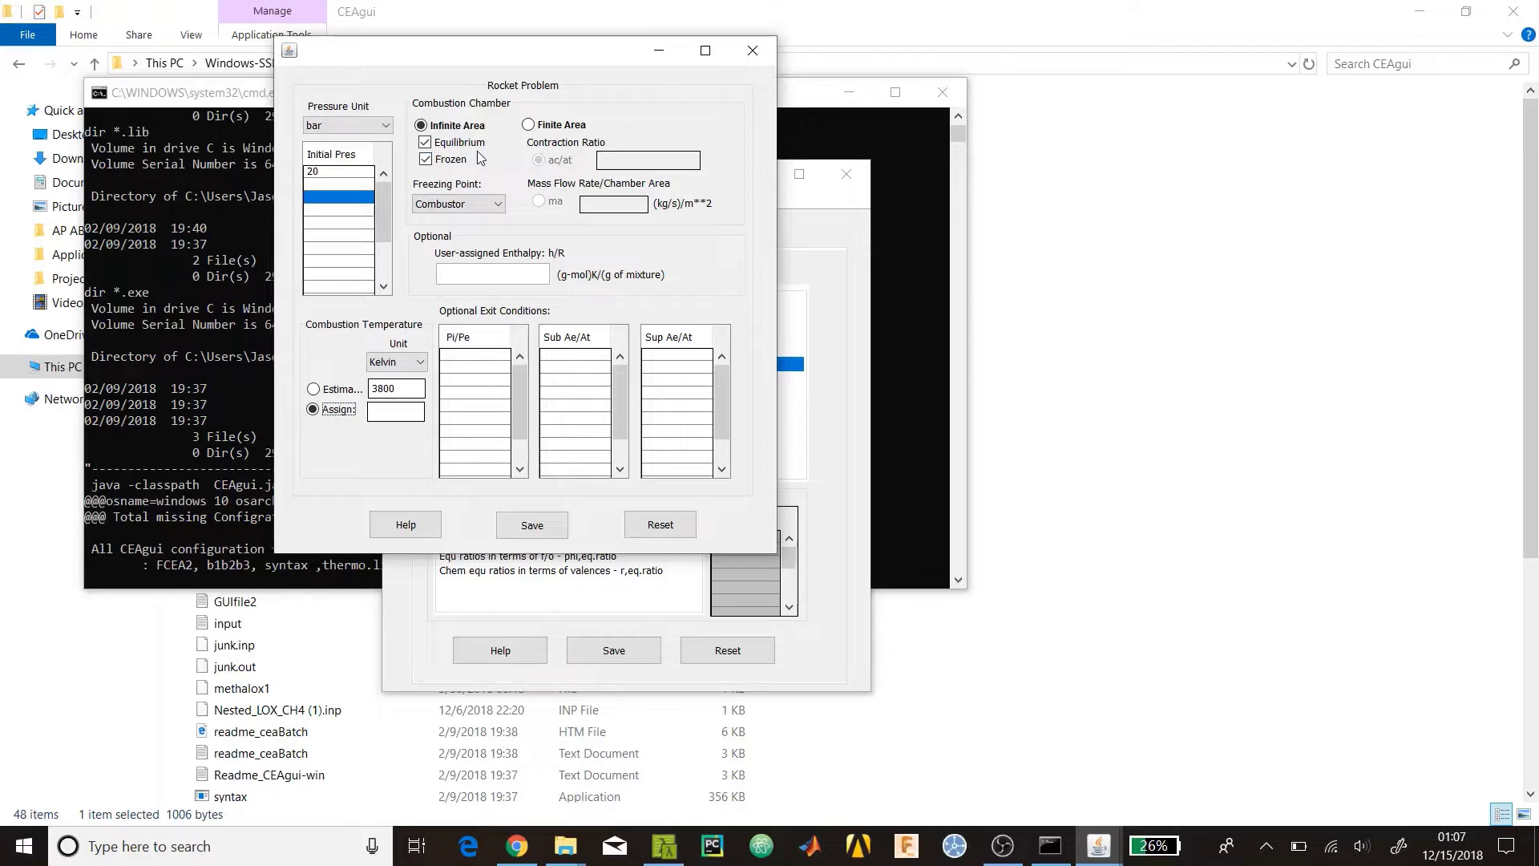
Turn off Equilibrium for the combustion chamber, enter 19.38 as the Pi/Pe exit condition, and save the rocket problem
left_click(447, 144)
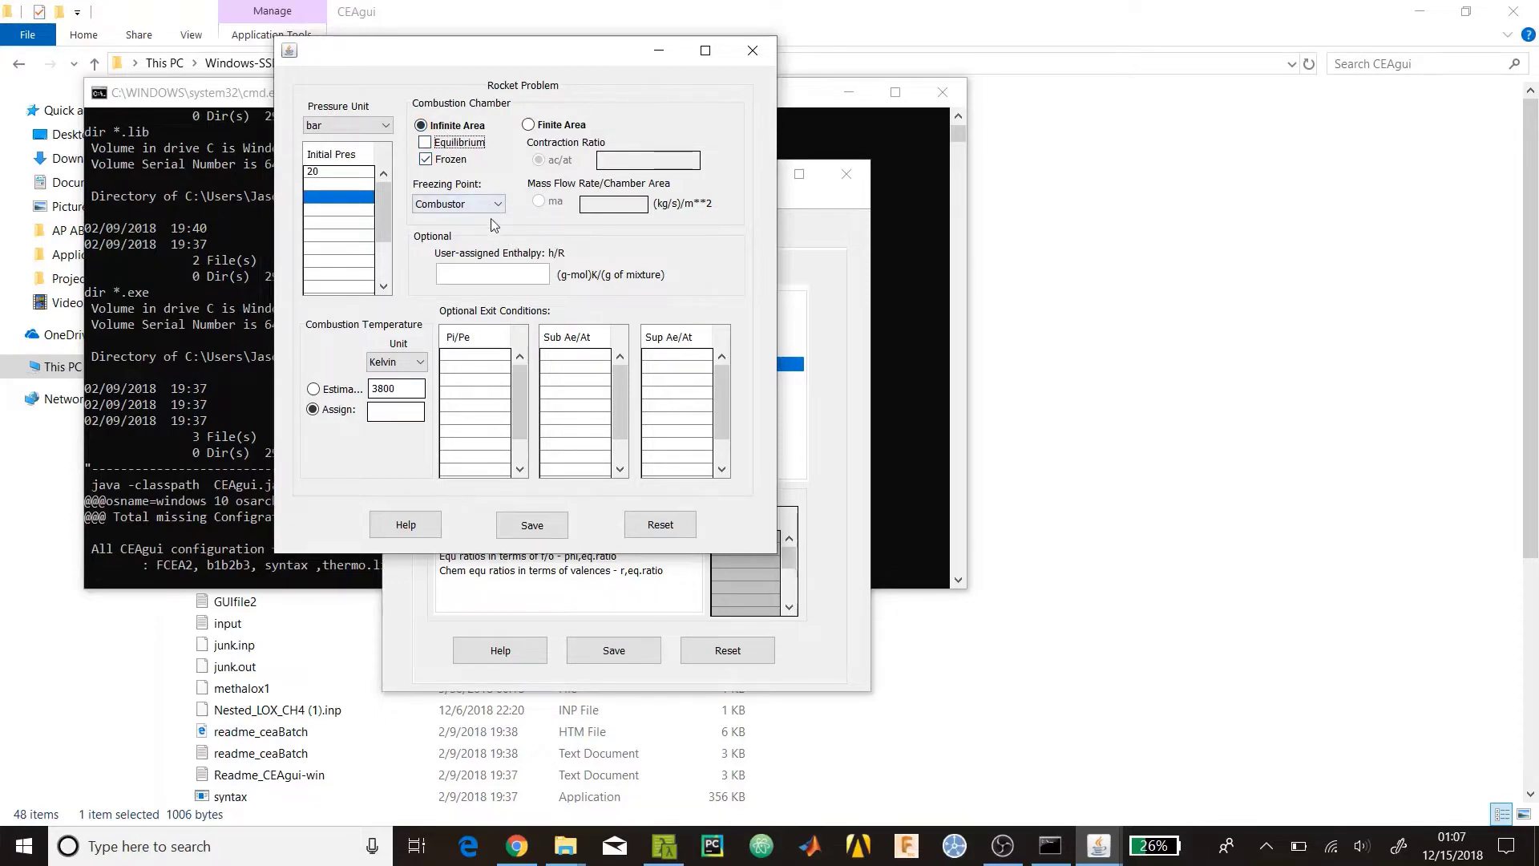
double_click(504, 353)
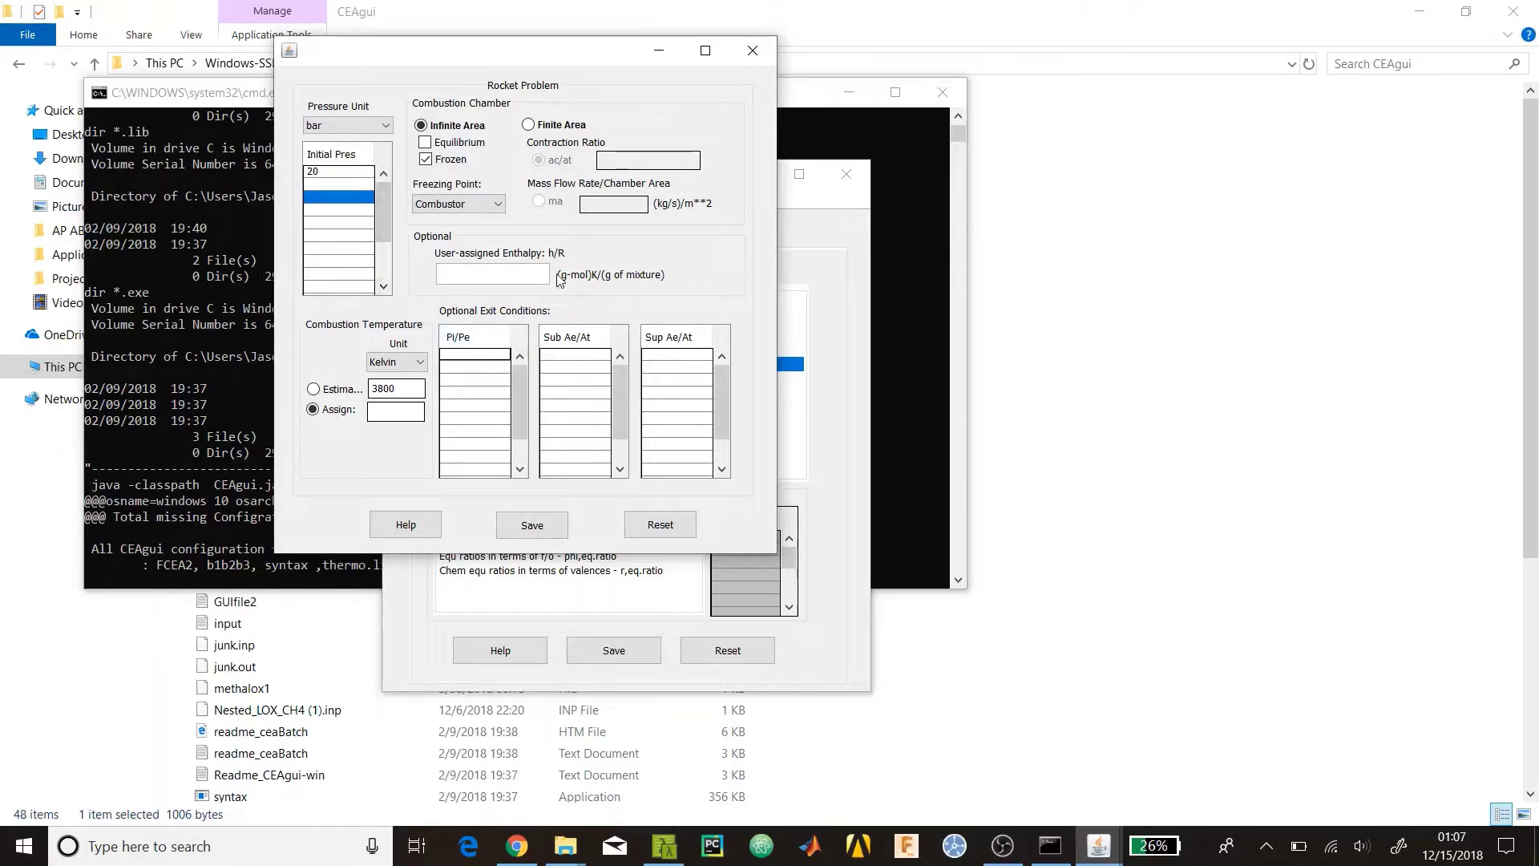
type("19.38")
left_click(493, 362)
left_click(494, 366)
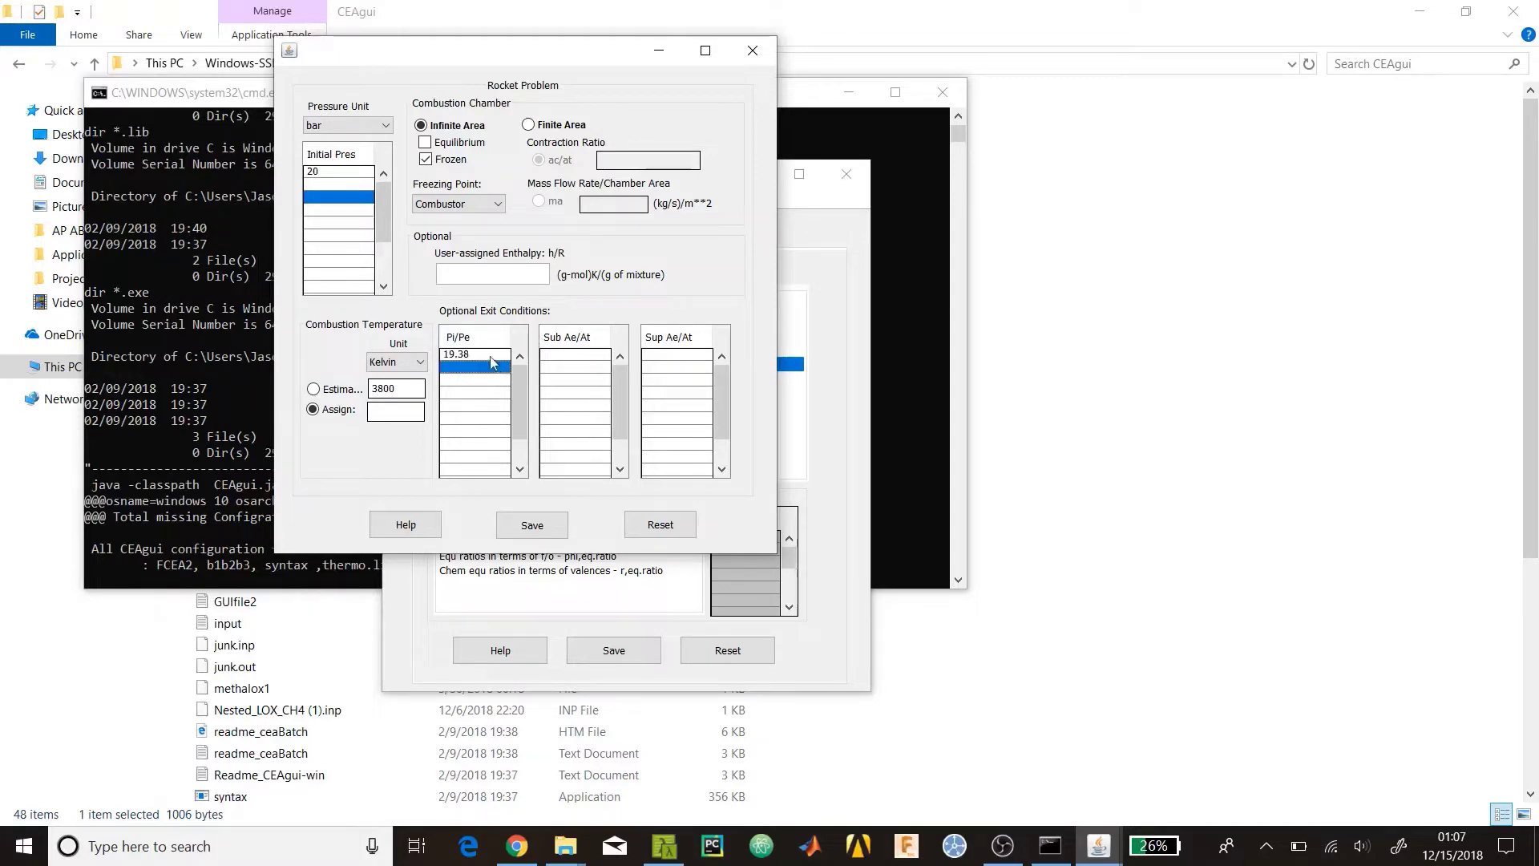
left_click(592, 356)
left_click(659, 358)
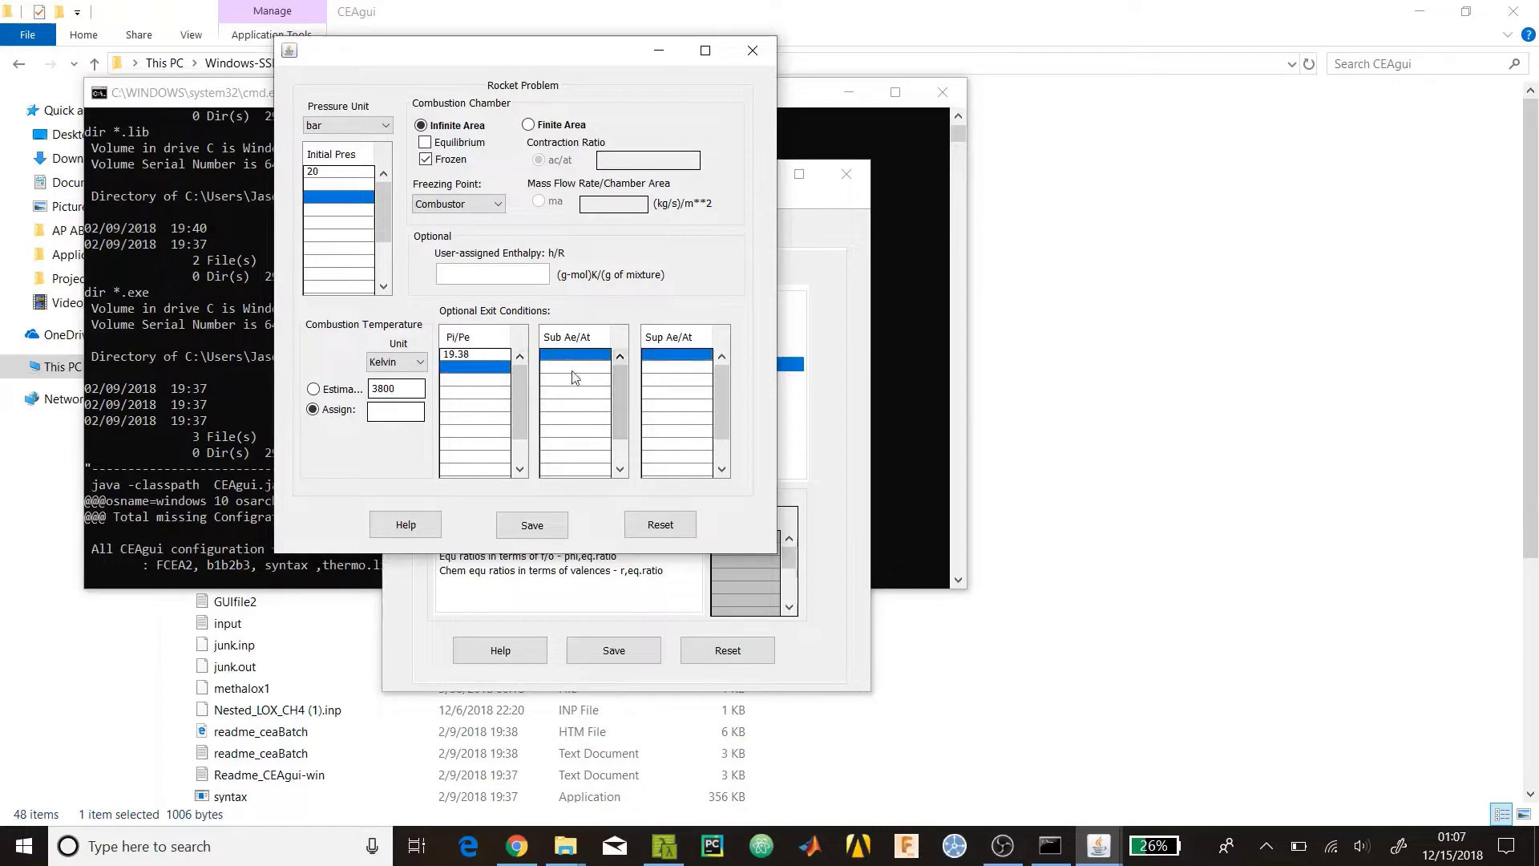
left_click(533, 525)
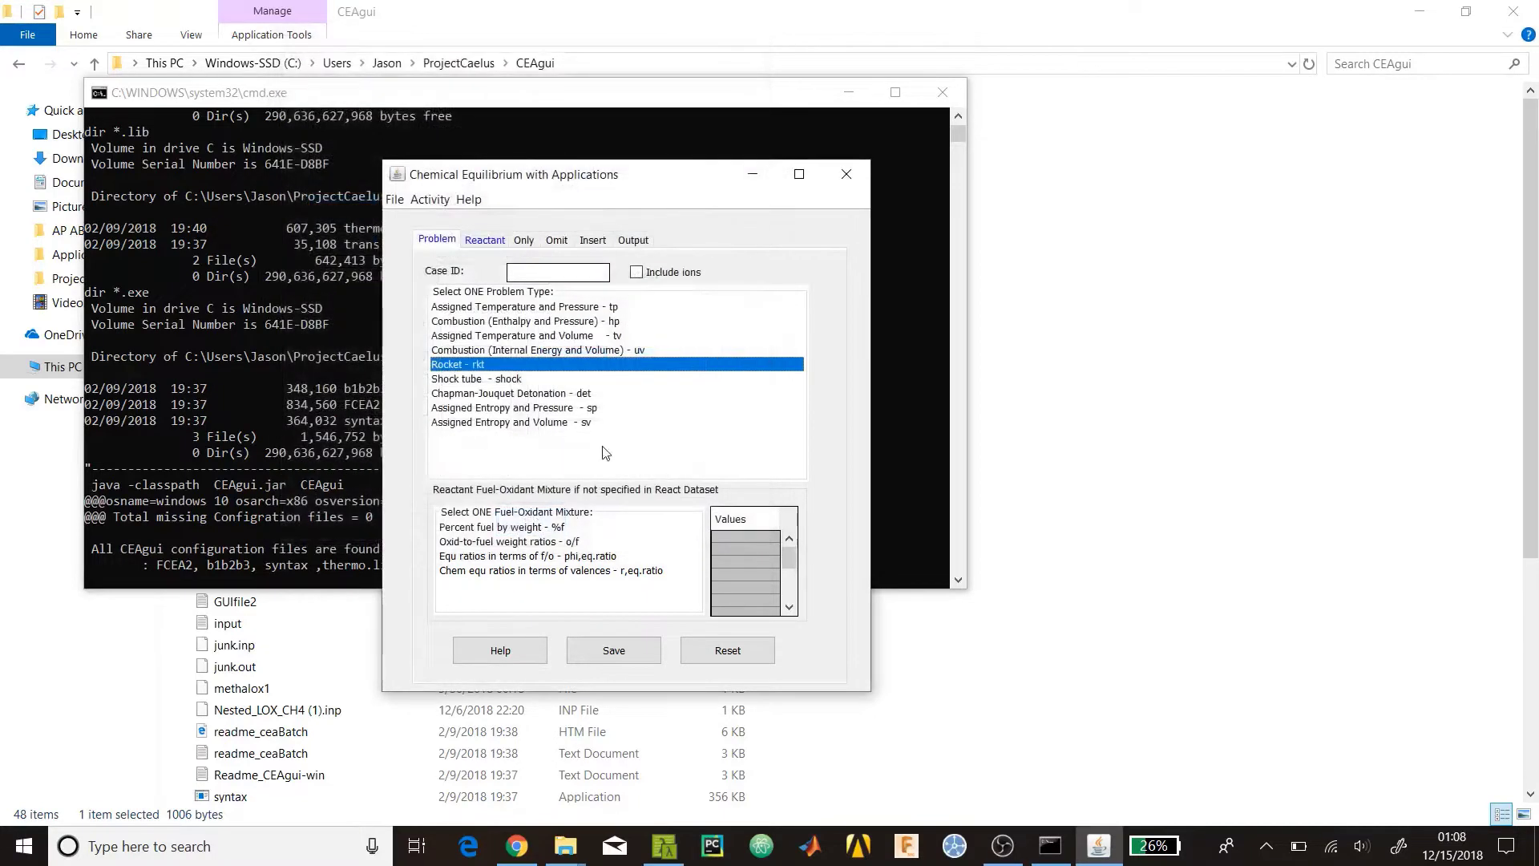
Choose Oxid-to-fuel weight ratios - o/f as the fuel-oxidant mixture and select a cell in its values list
left_click(510, 543)
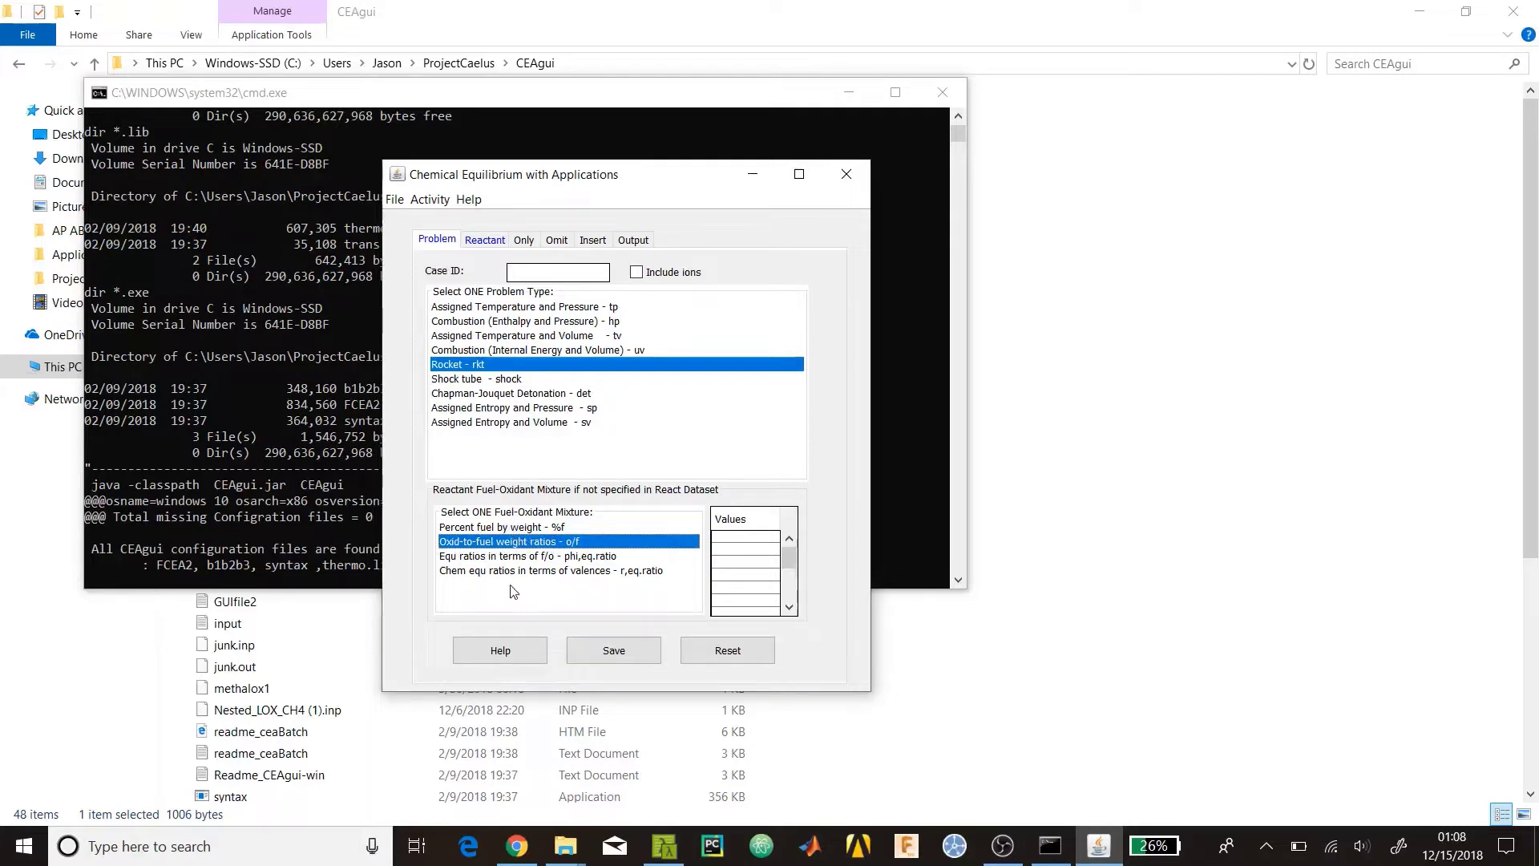
left_click(737, 539)
left_click(738, 542)
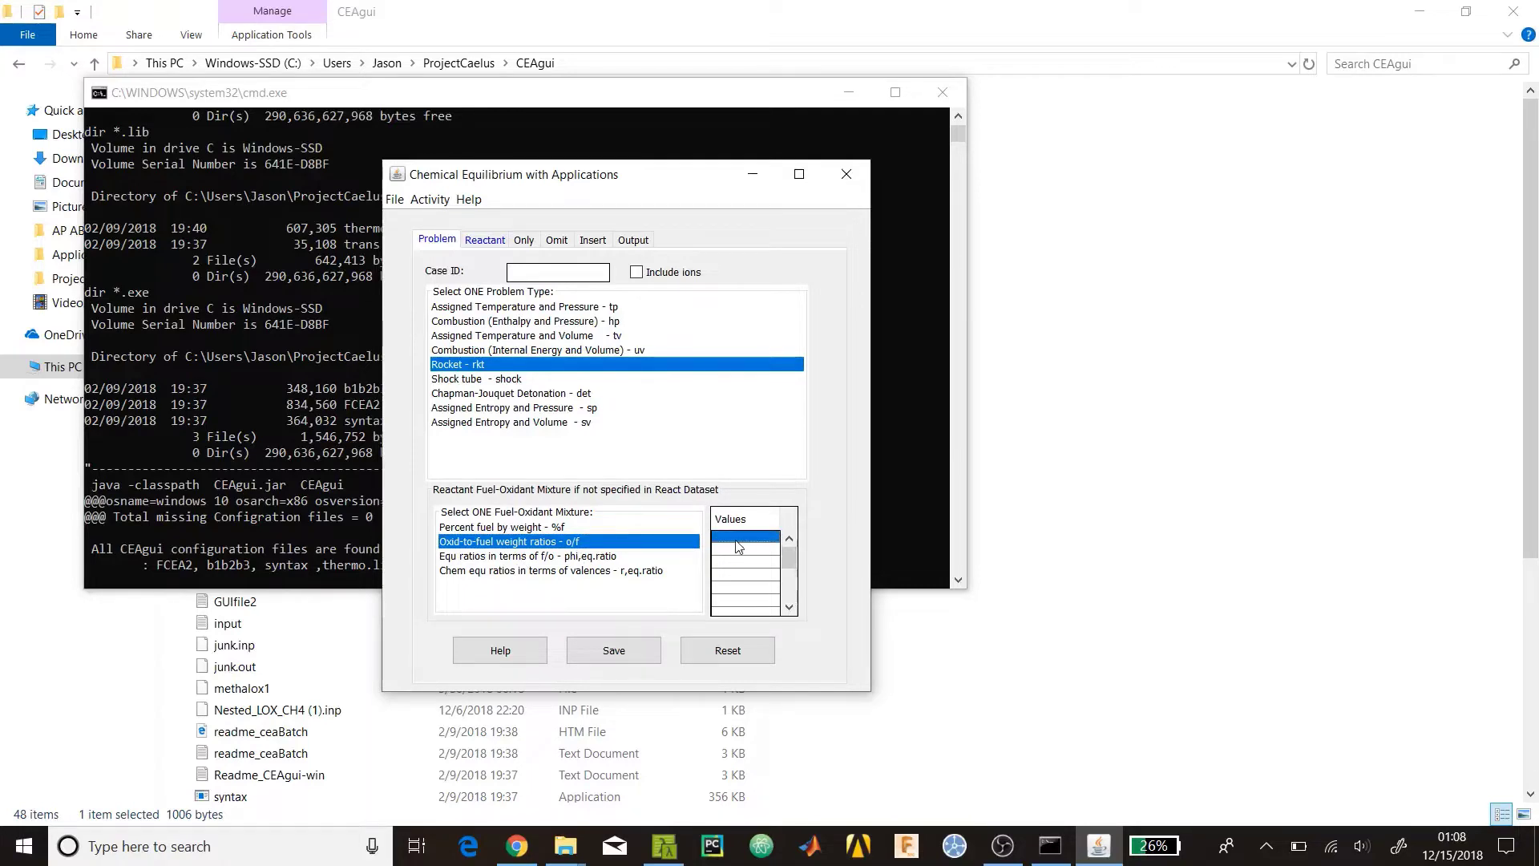
left_click(739, 548)
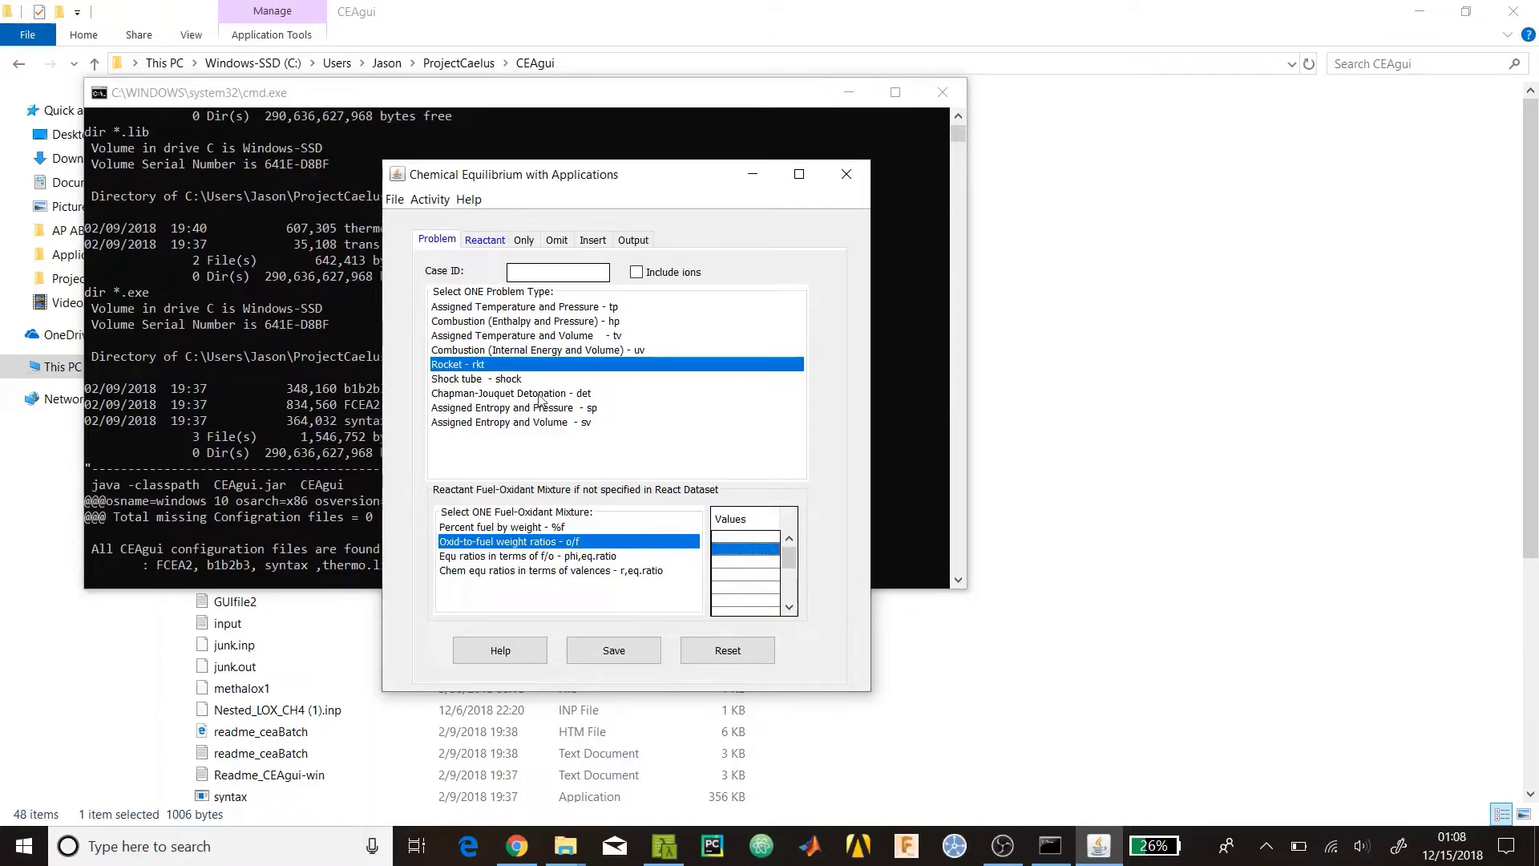
left_click(497, 245)
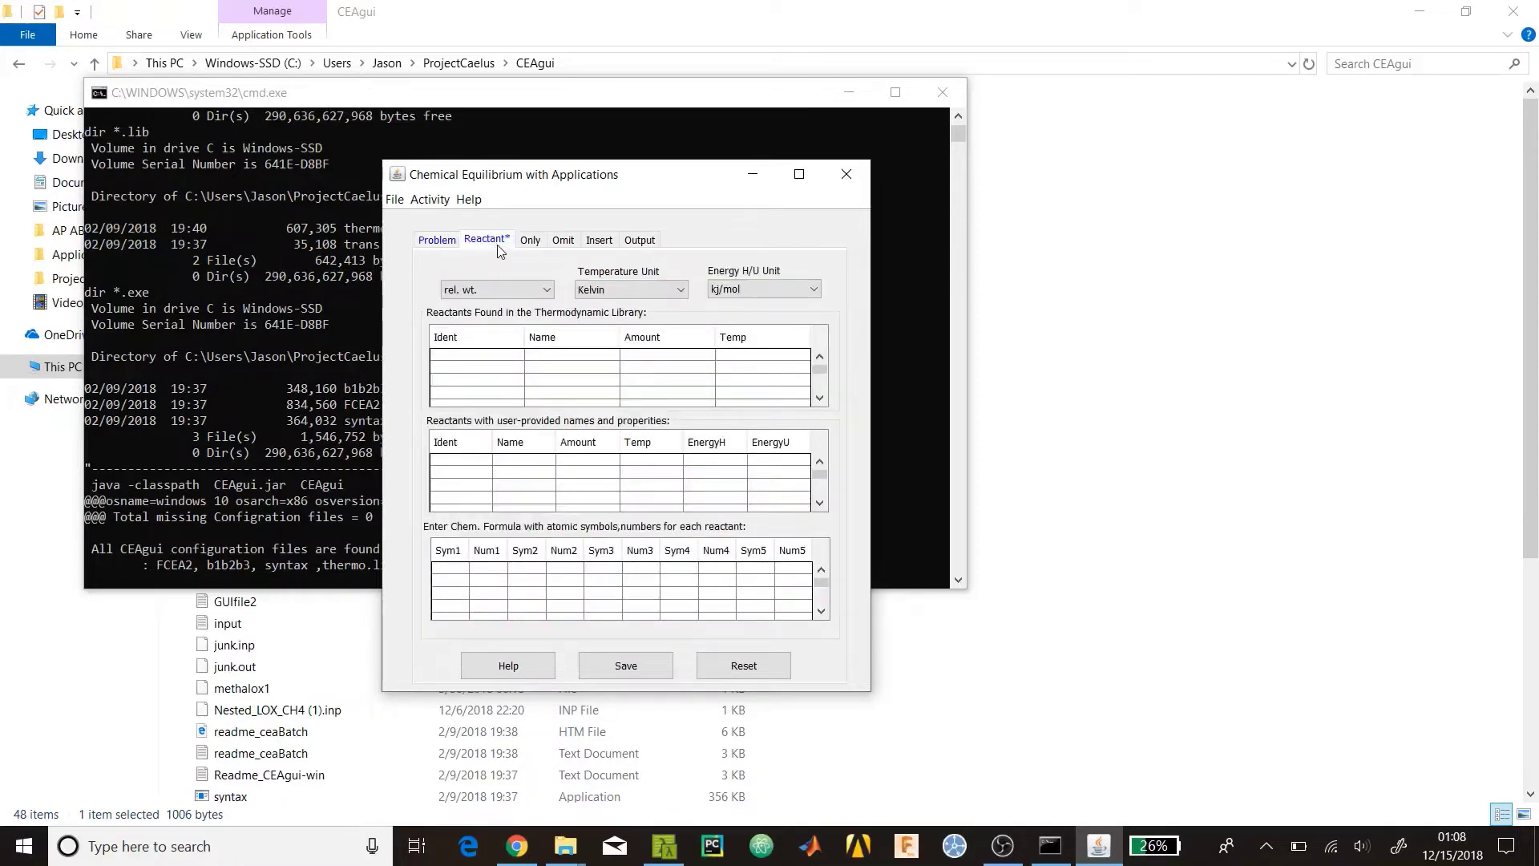
left_click(446, 242)
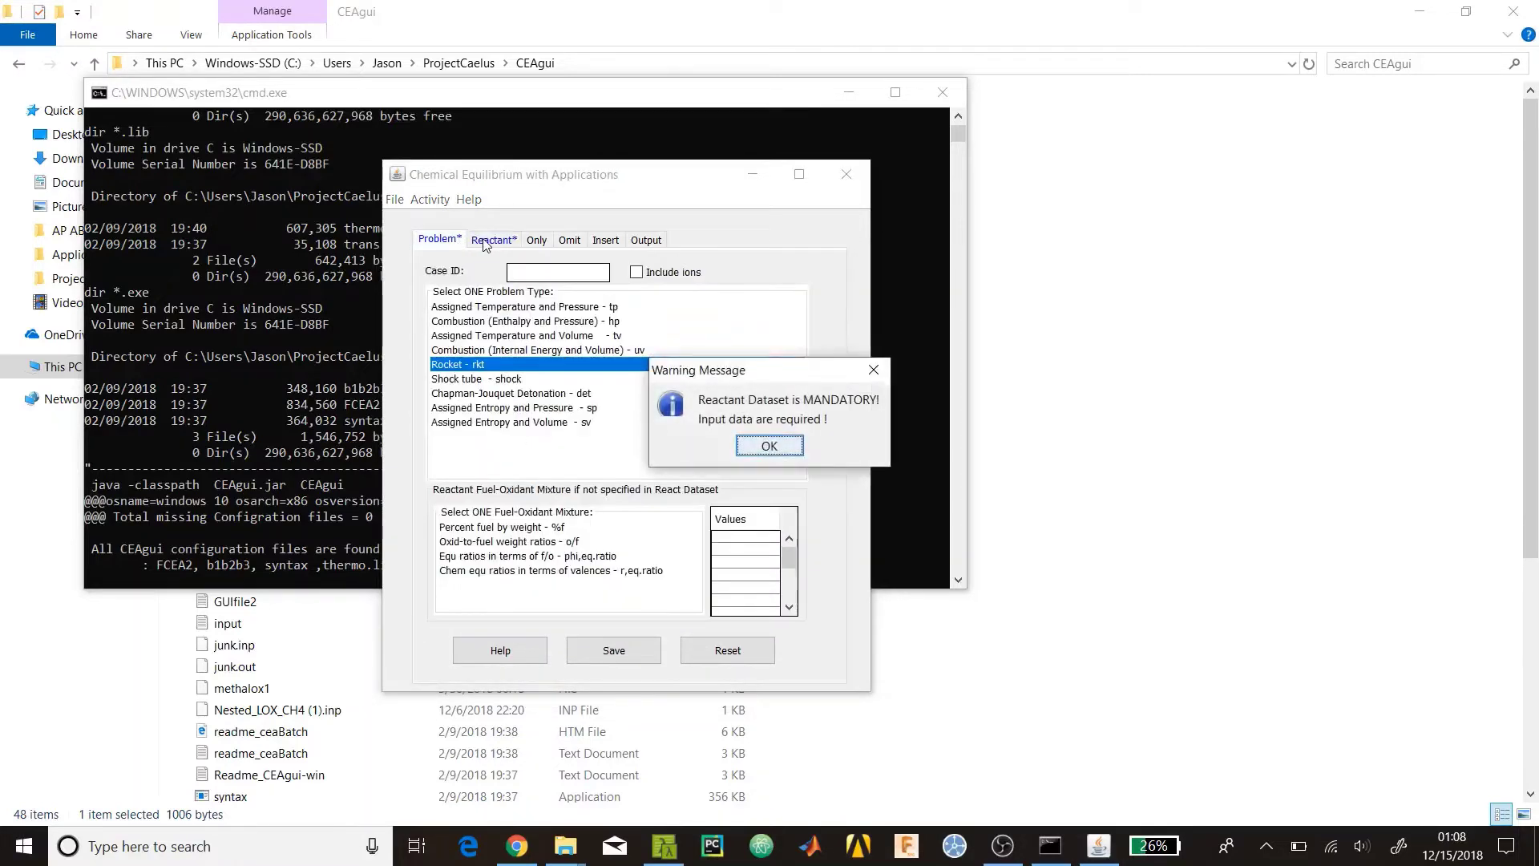
left_click(759, 446)
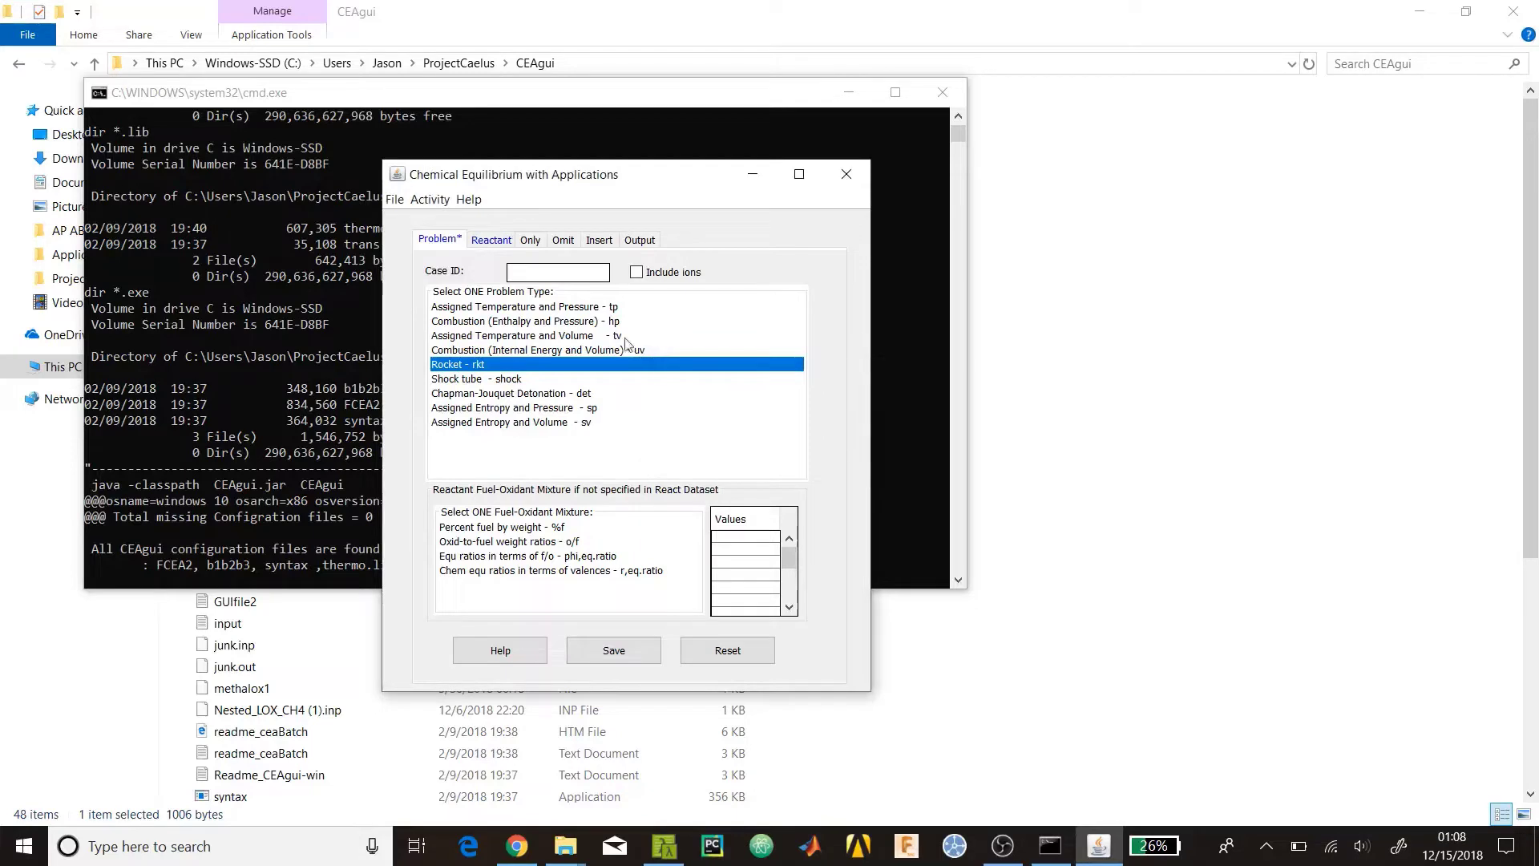
In the thermodynamic library reactants table, identify the first reactant as fuel and the second as oxid
left_click(499, 242)
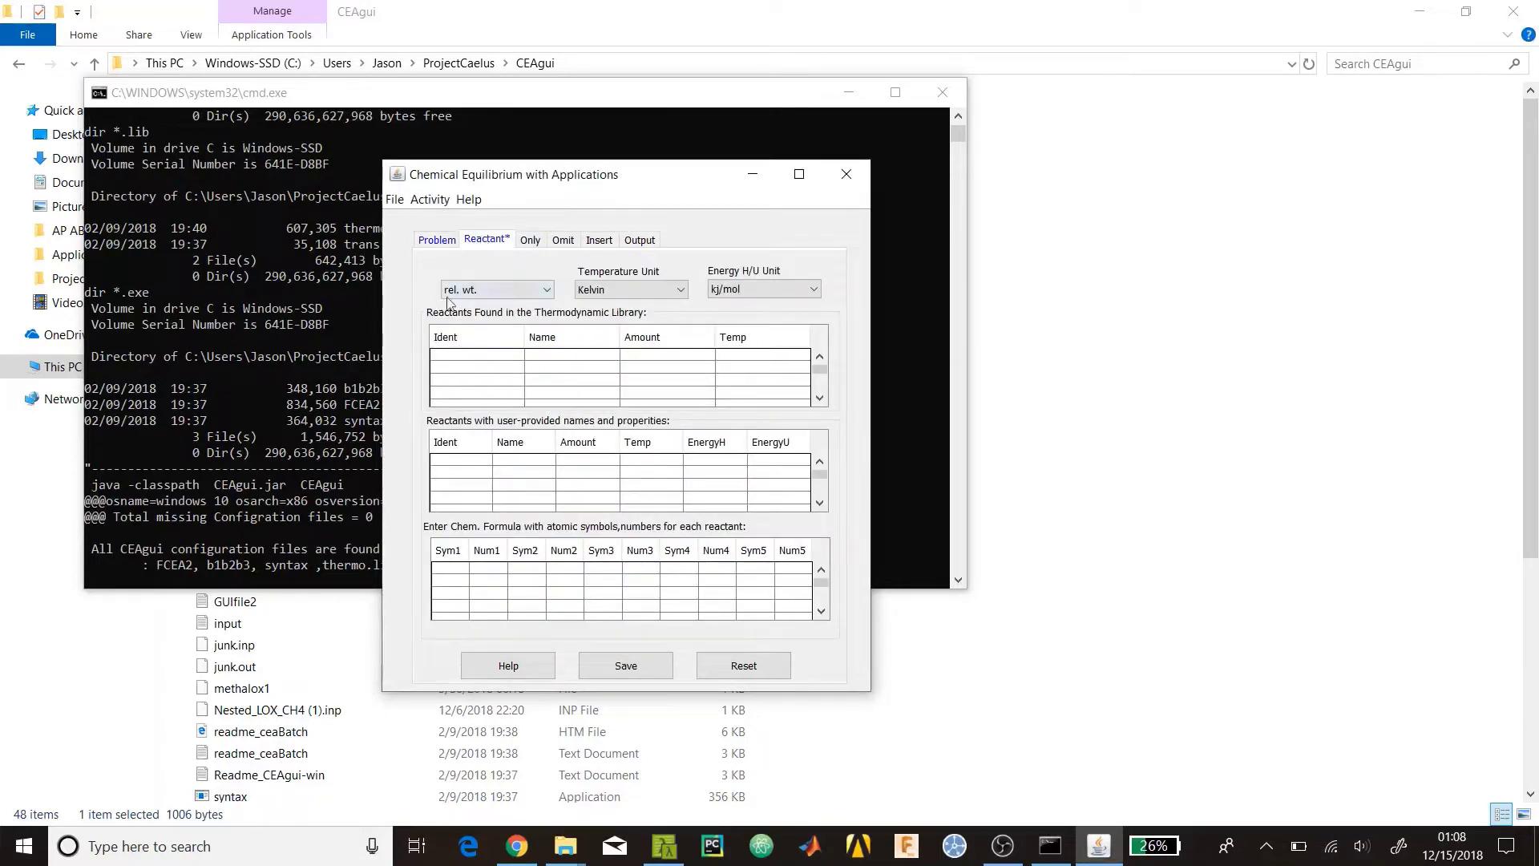
left_click(473, 356)
left_click(473, 367)
left_click(475, 368)
left_click(489, 399)
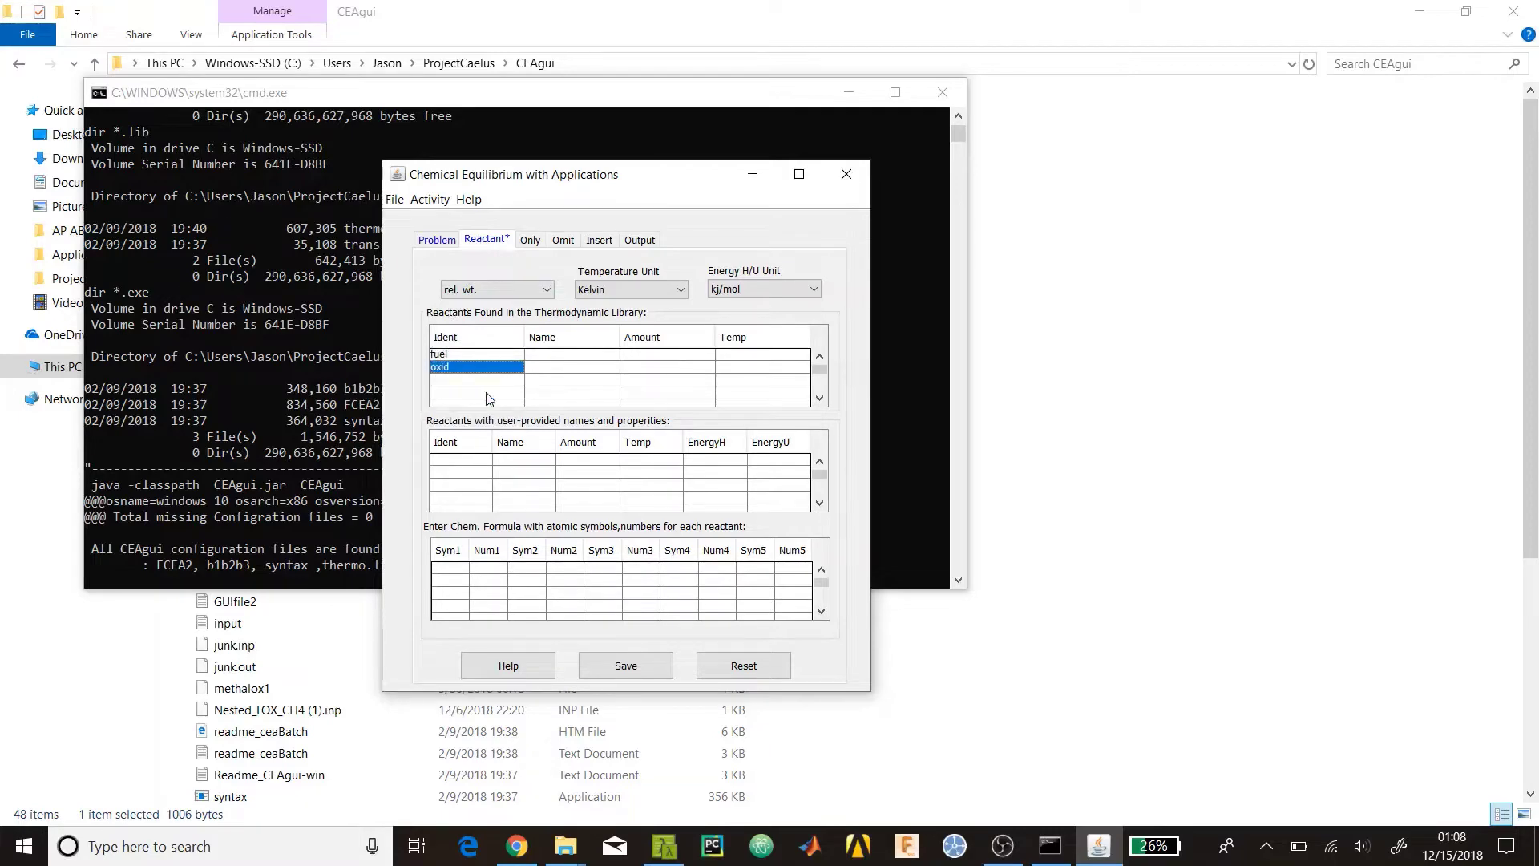
Assign the library species O2(L) as the name of the oxid reactant
left_click(553, 355)
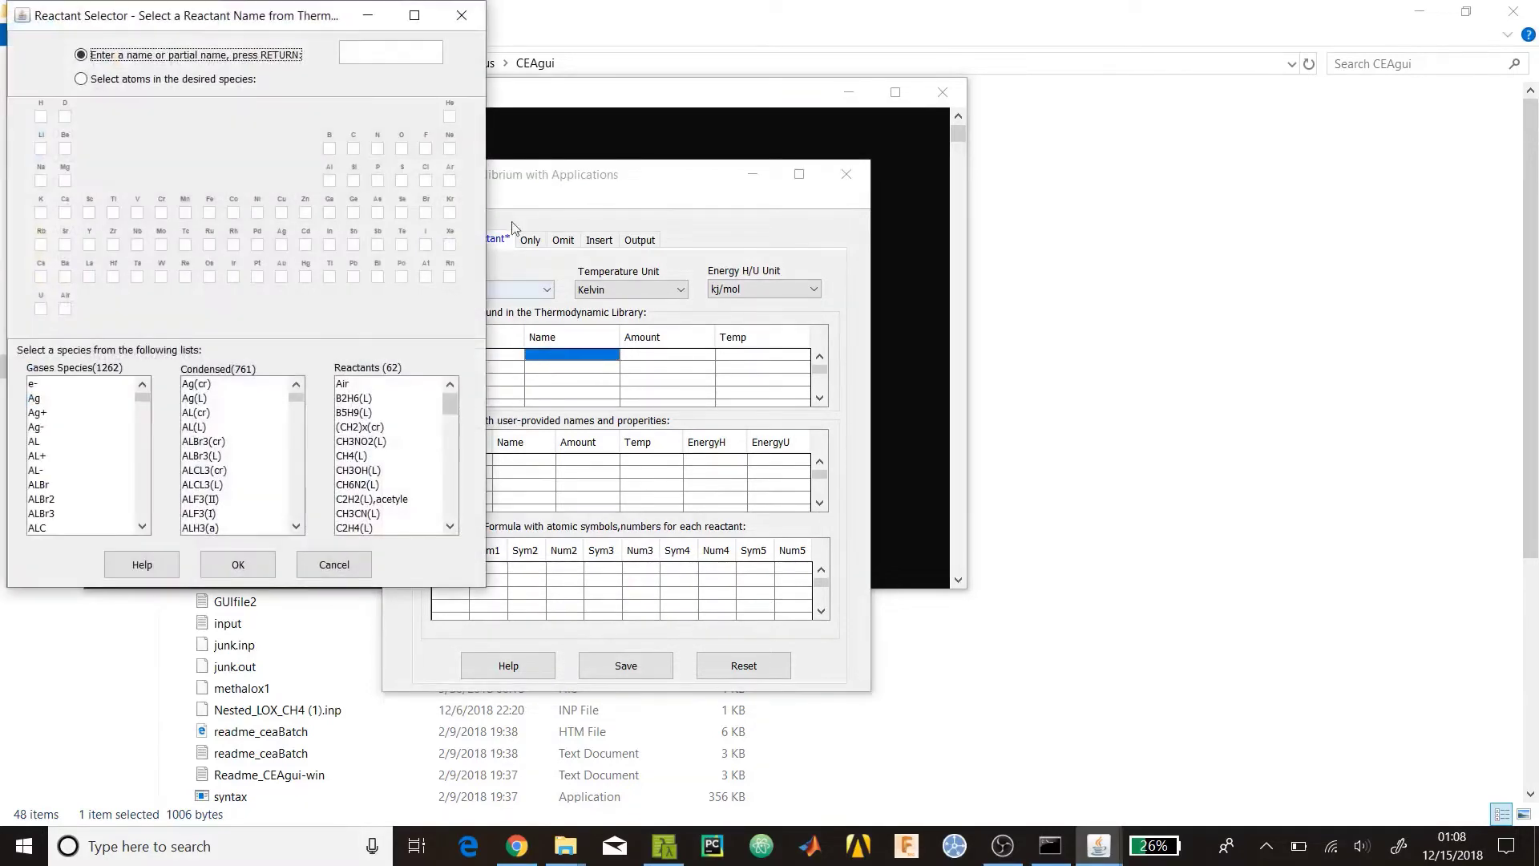
left_click(469, 12)
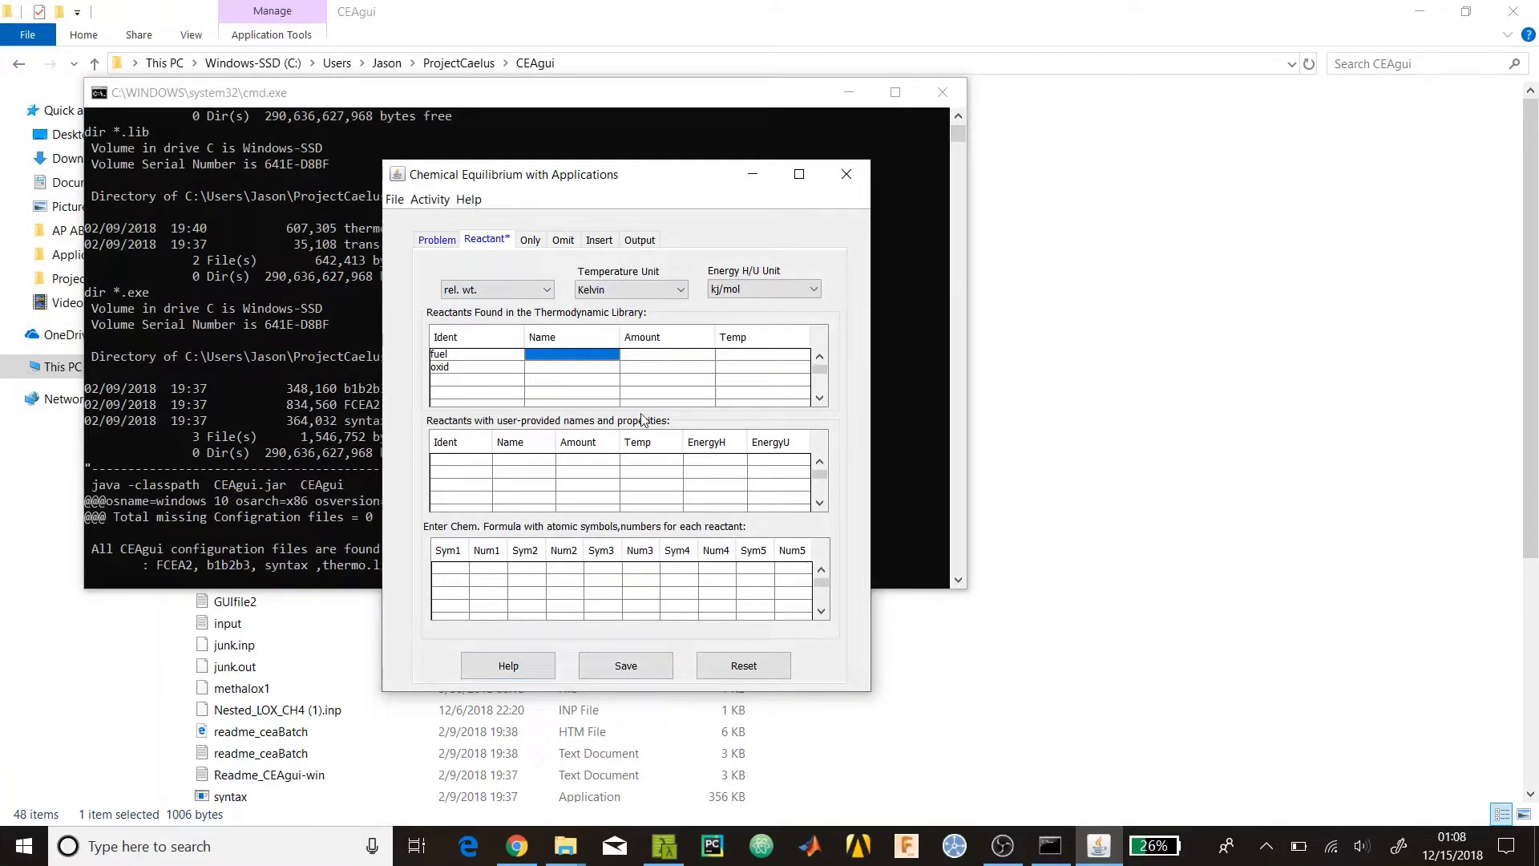
left_click(591, 367)
scroll(408, 469, "down", 14)
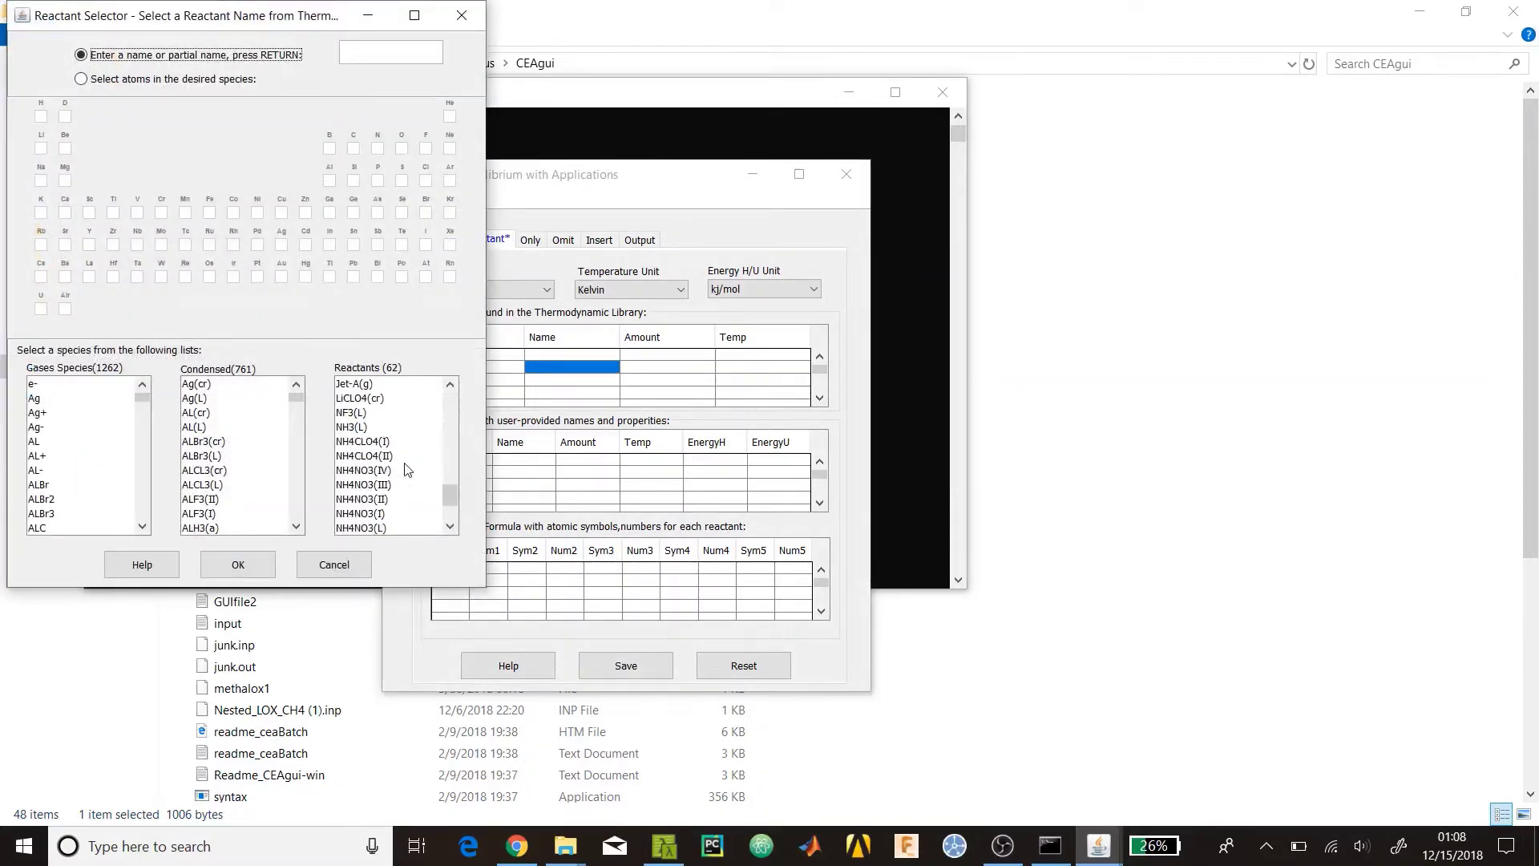
scroll(408, 469, "down", 2)
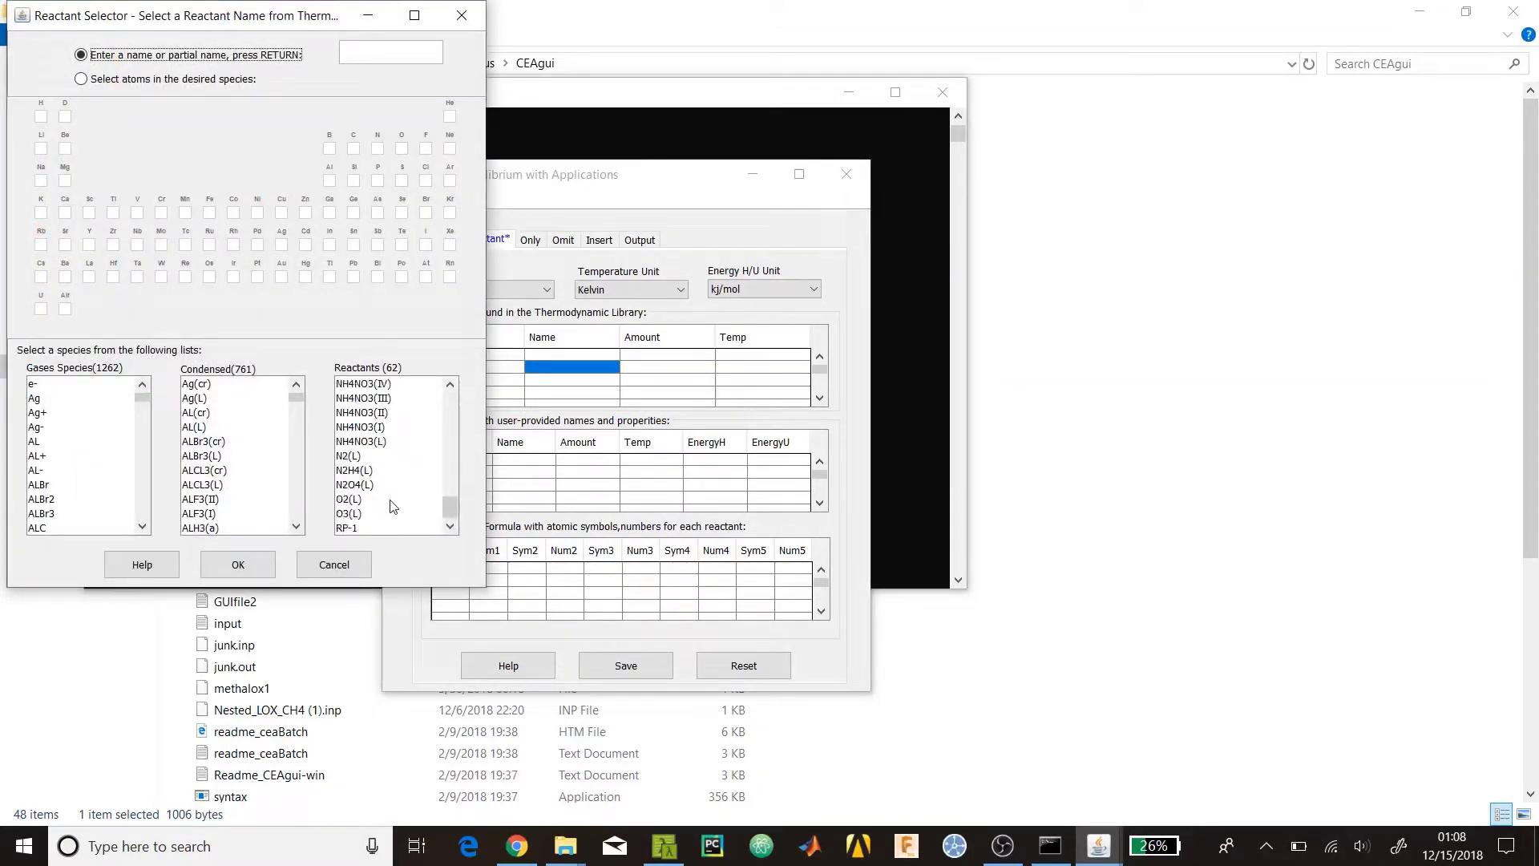
scroll(389, 501, "up", 8)
scroll(387, 490, "down", 8)
scroll(388, 490, "up", 16)
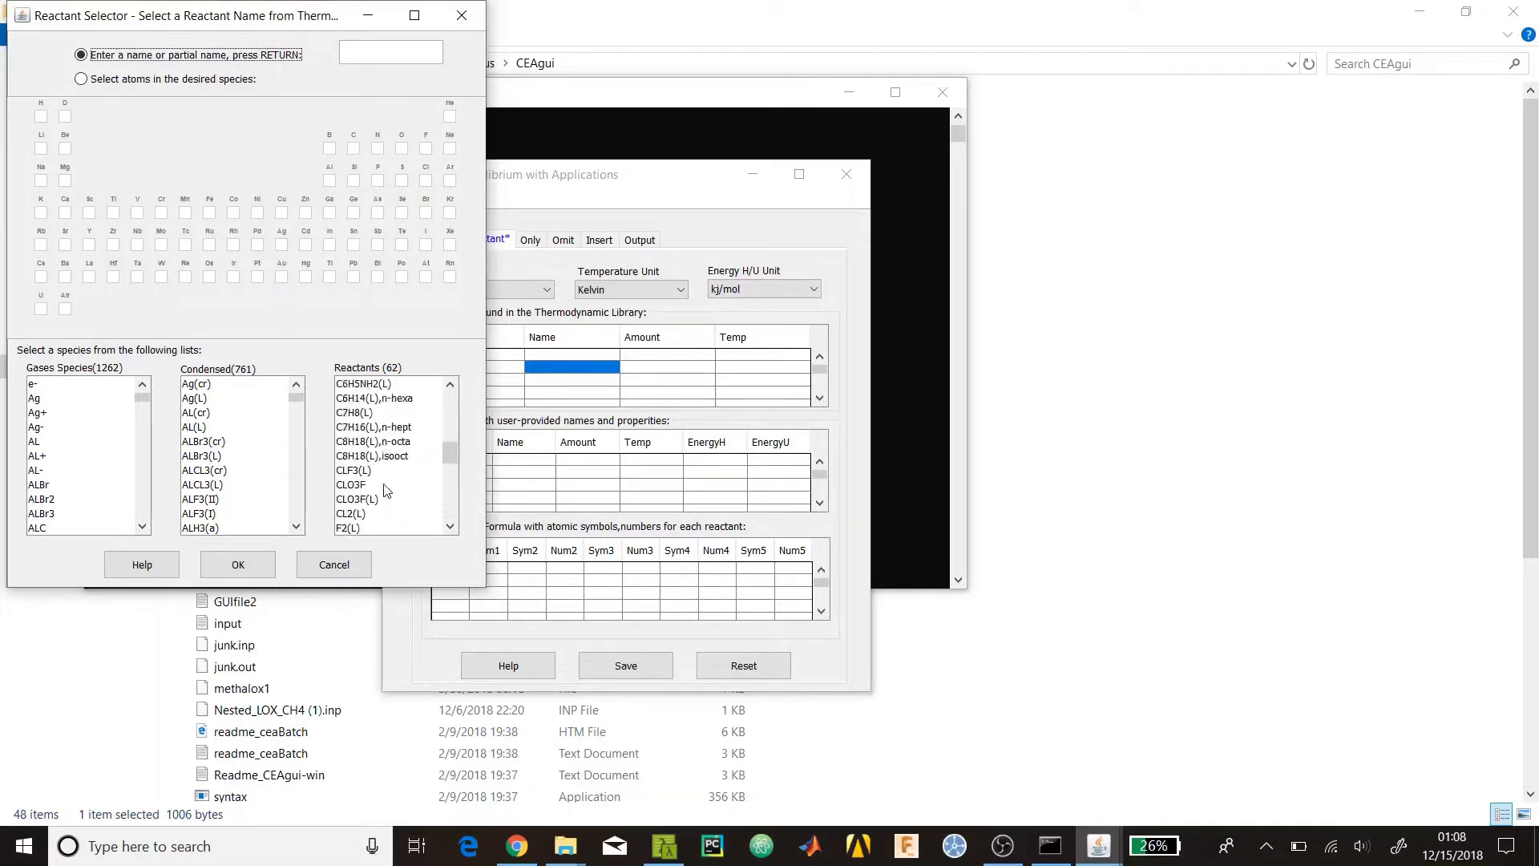
scroll(385, 473, "down", 17)
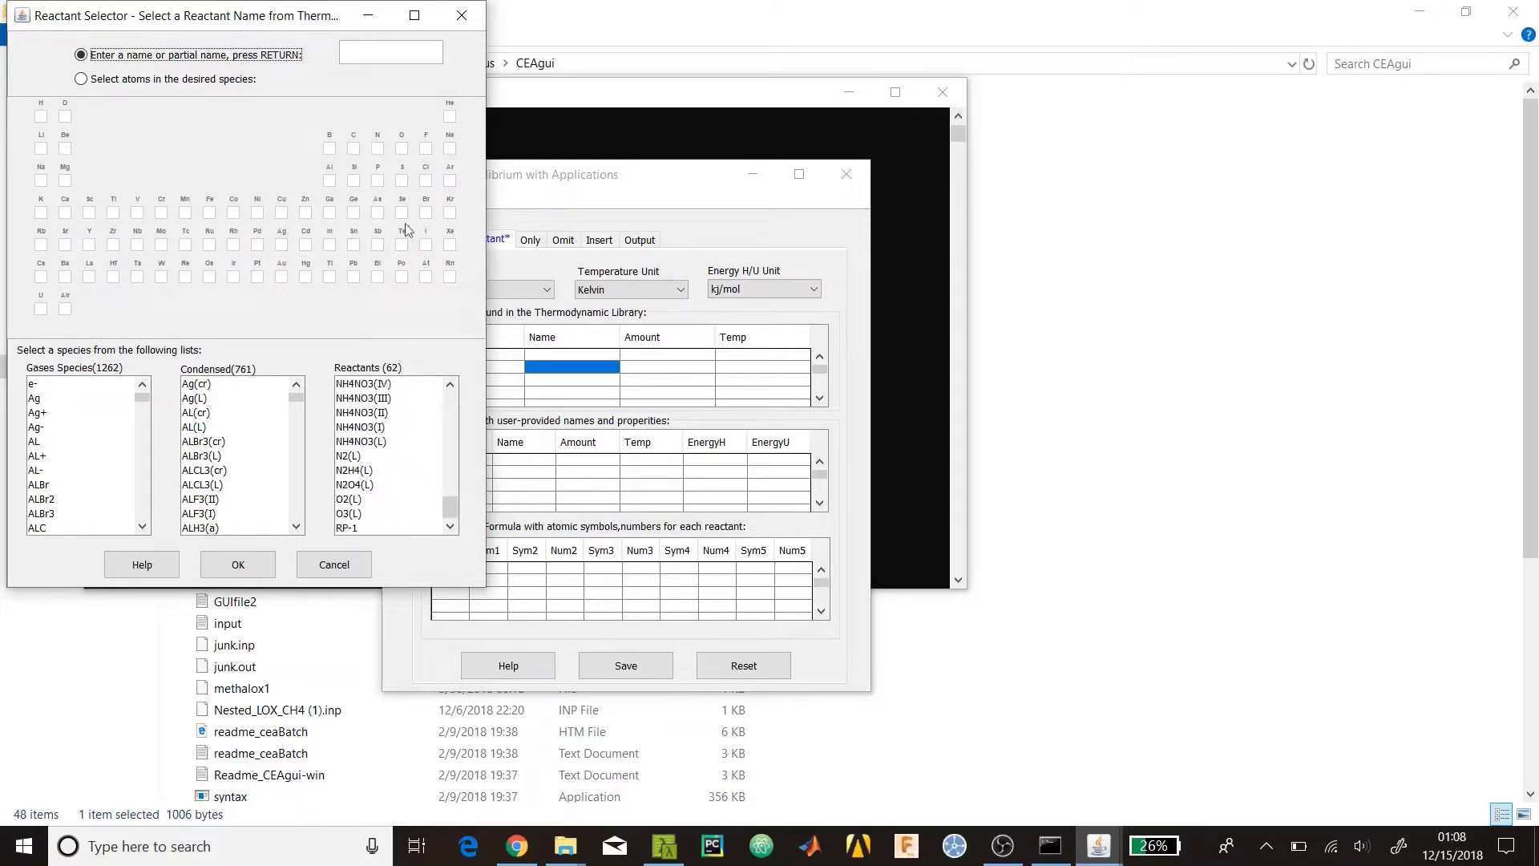
left_click(376, 503)
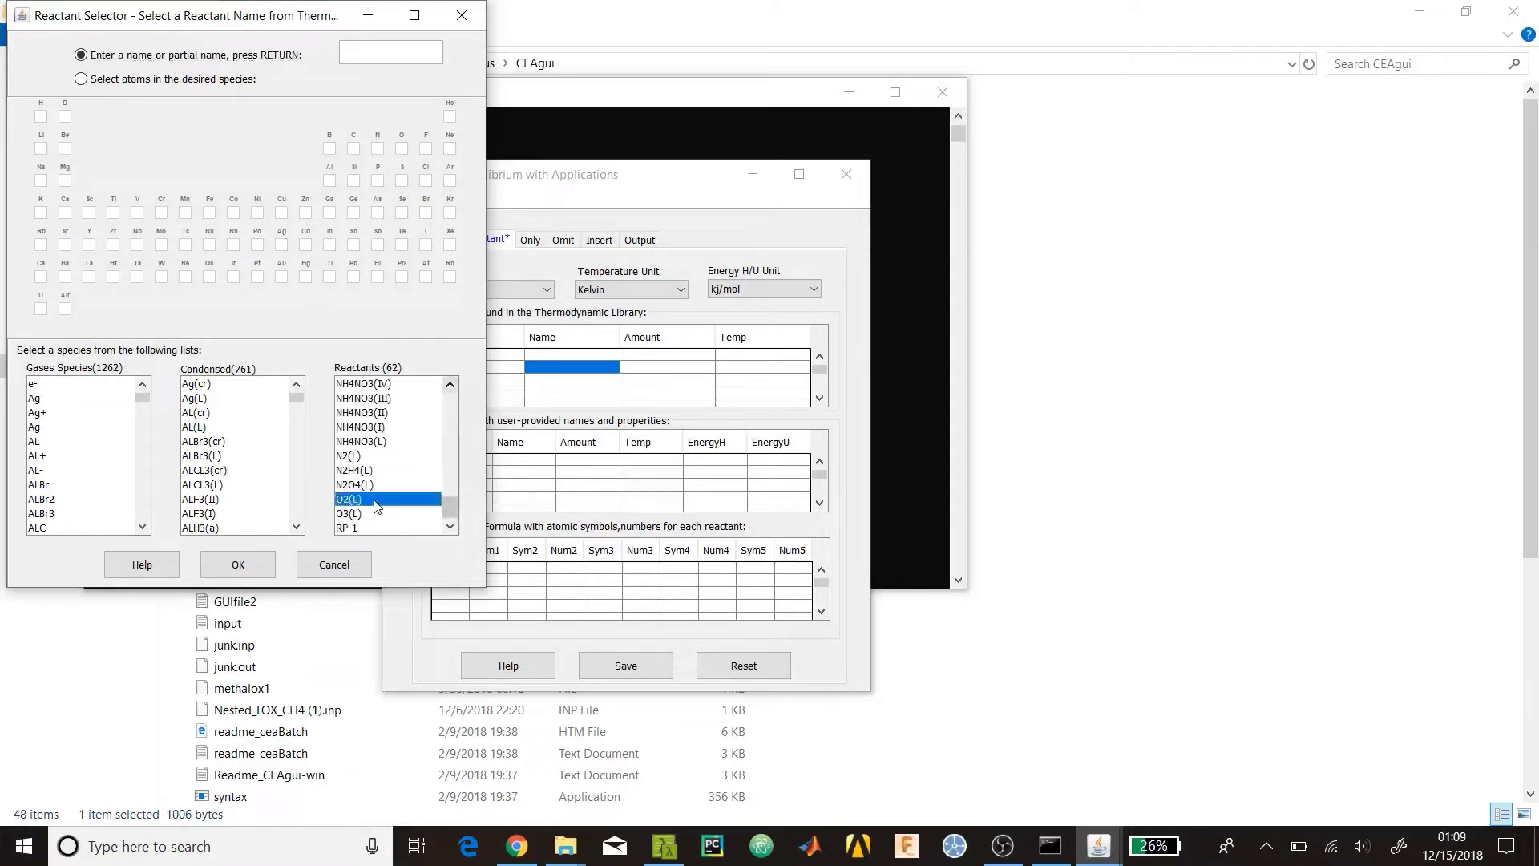
left_click(238, 565)
left_click(564, 384)
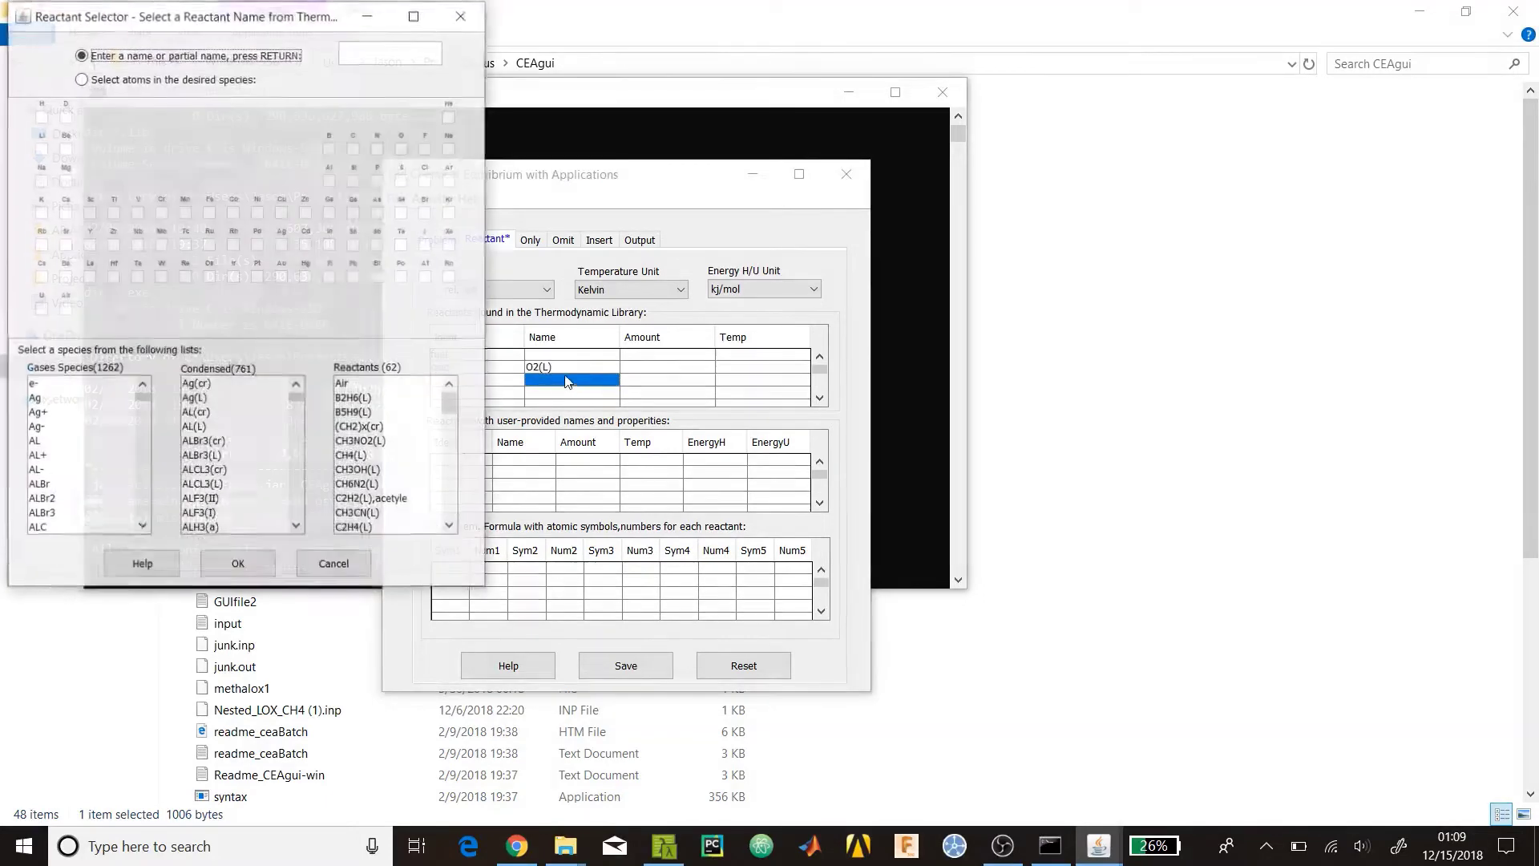
left_click(345, 560)
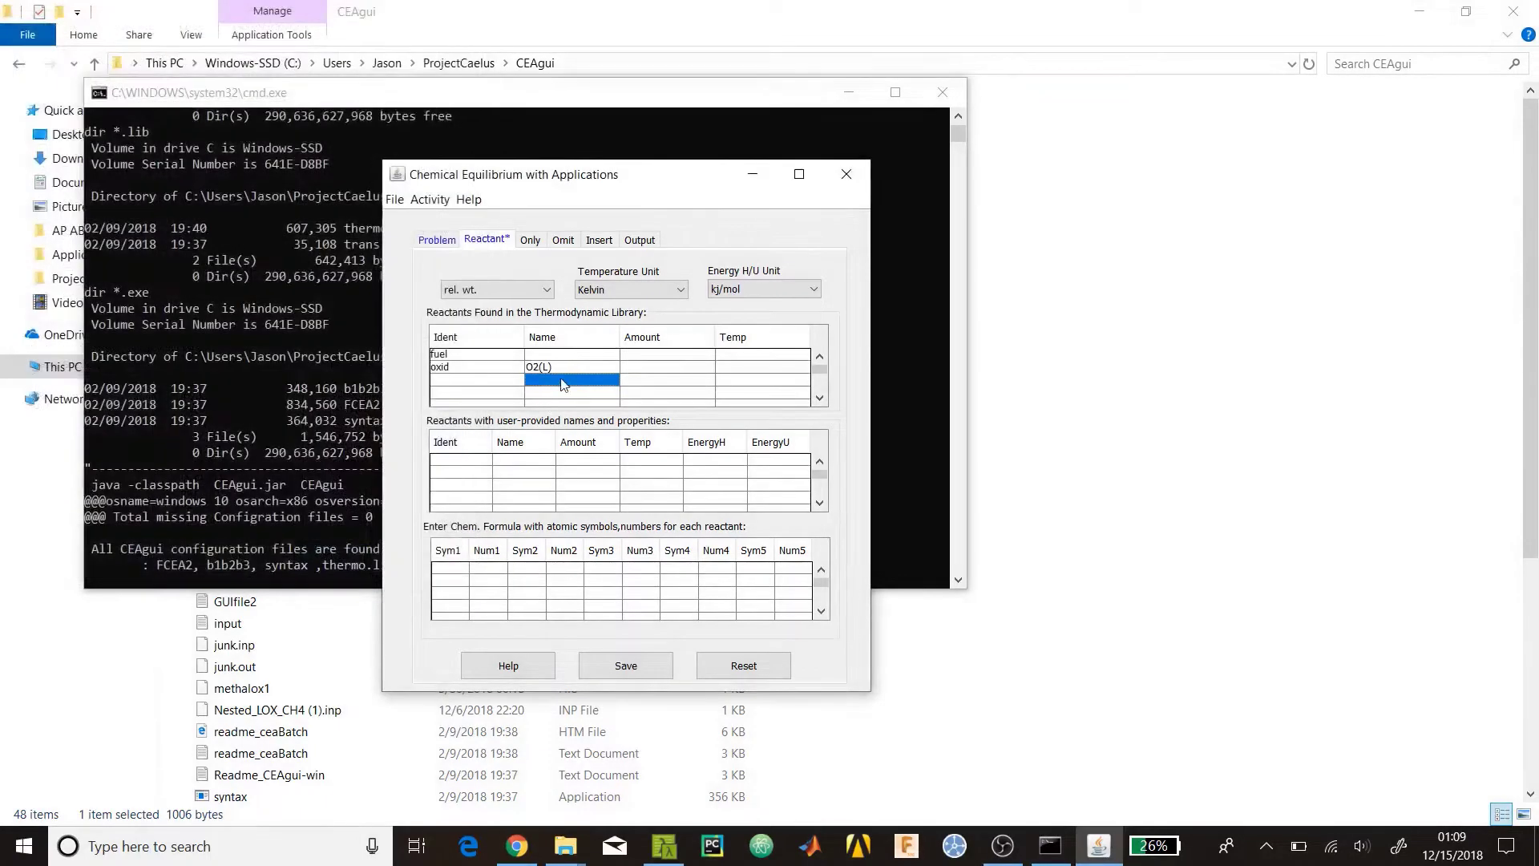
Set the amount of the O2(L) oxid reactant to 100 and its temperature to 90.19 K
double_click(637, 366)
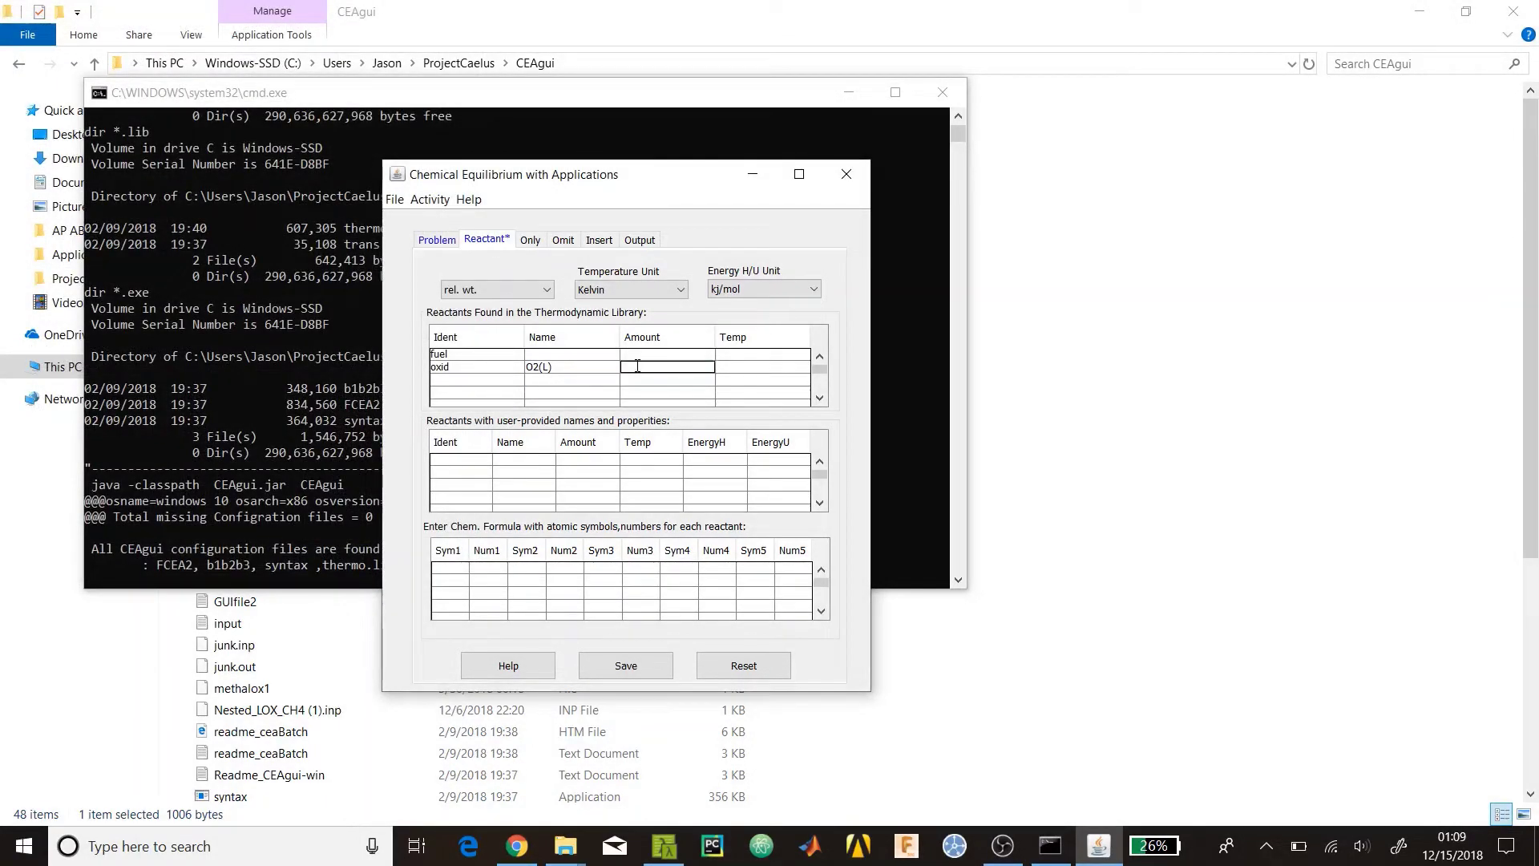
type("100")
key("Tab")
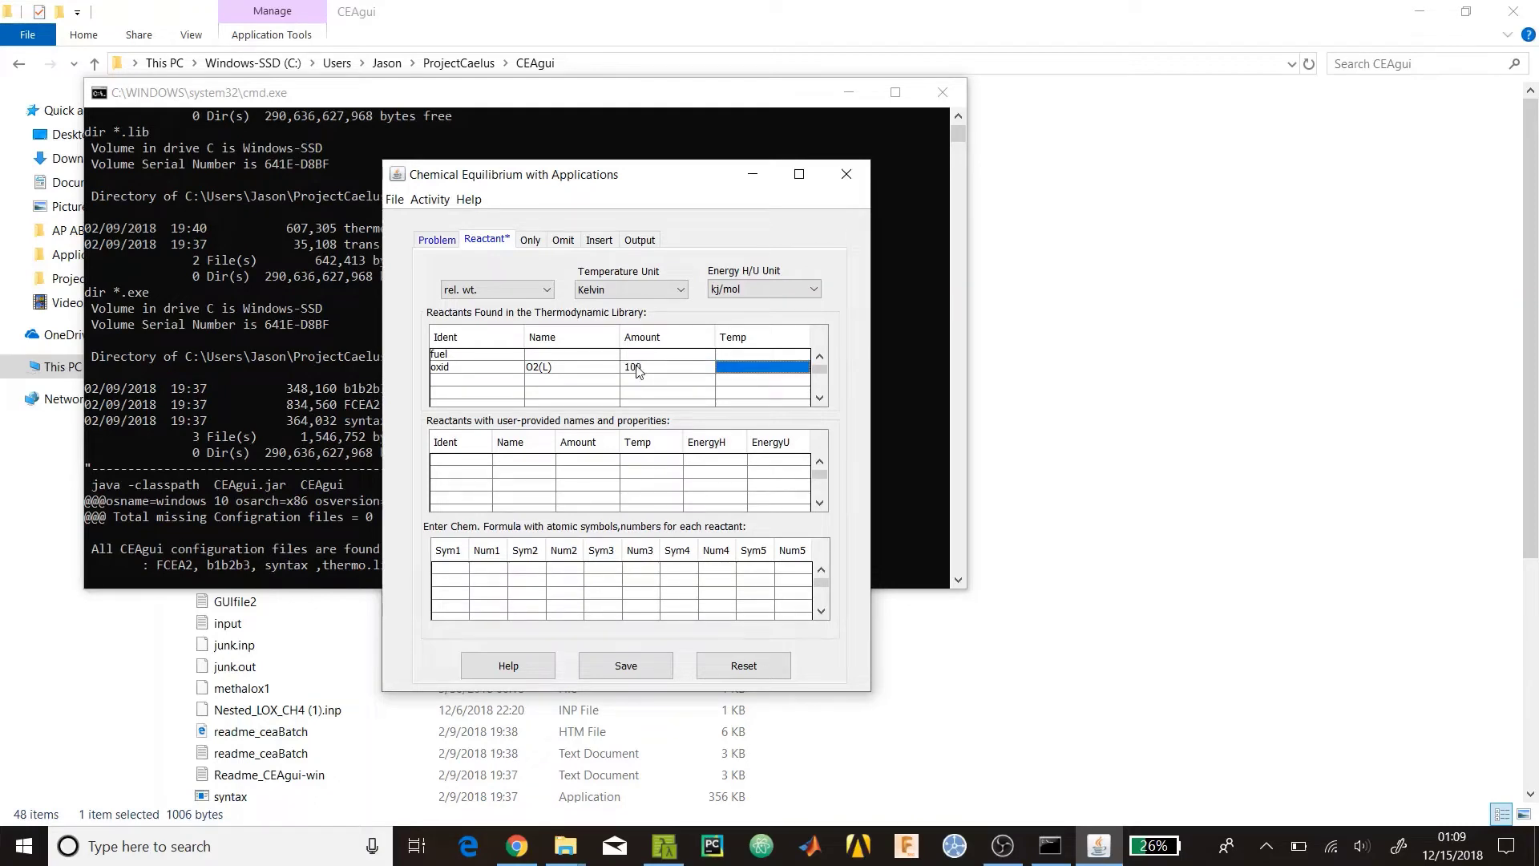
double_click(752, 366)
type("90.19")
key("Return")
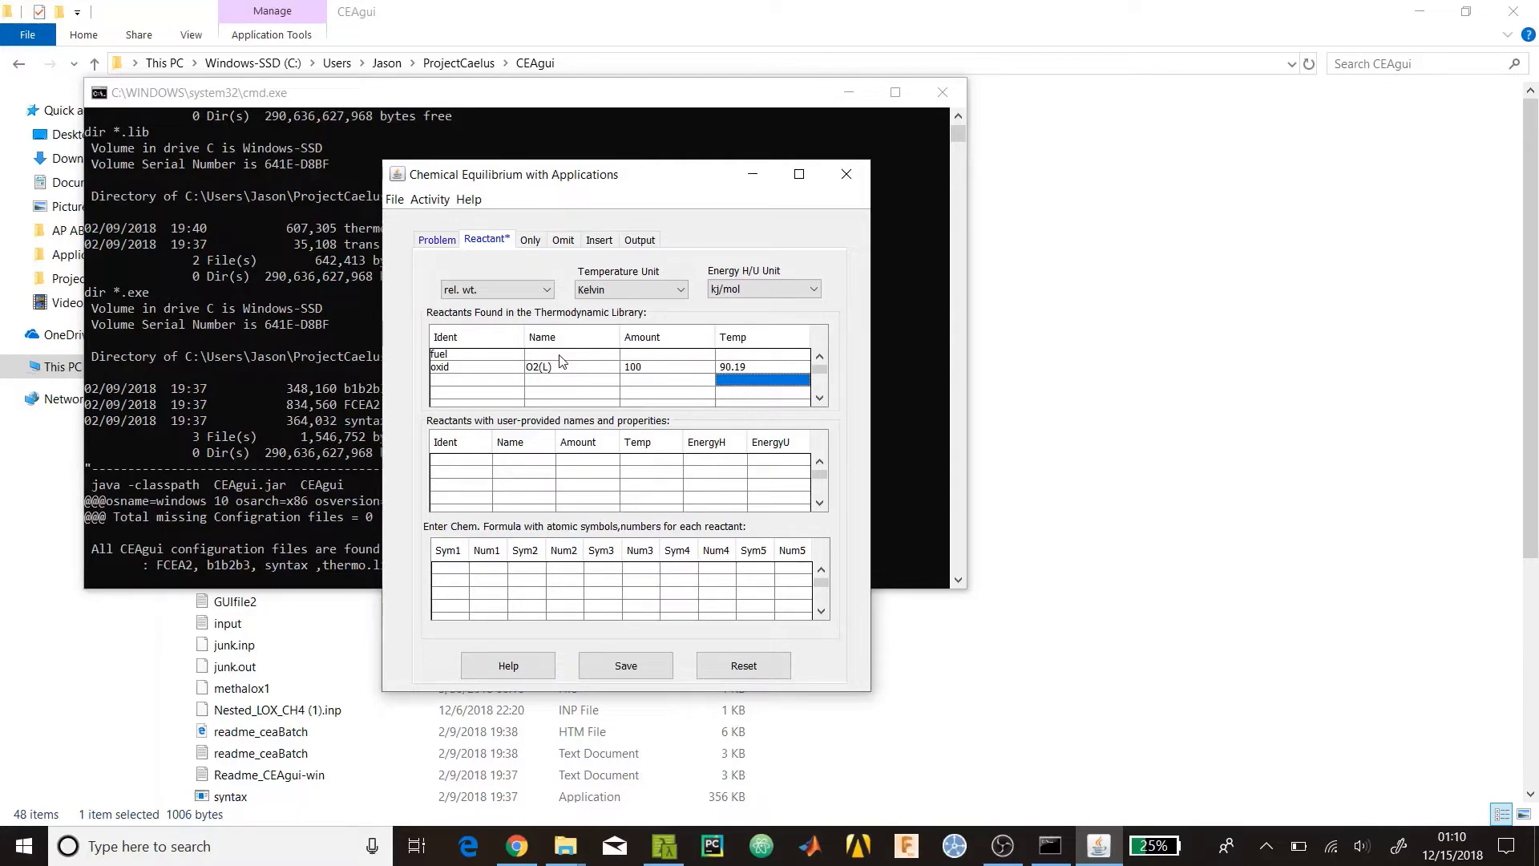
Assign the gas species C3H8O,2propanol from the thermodynamic library as the name of the fuel reactant
left_click(560, 355)
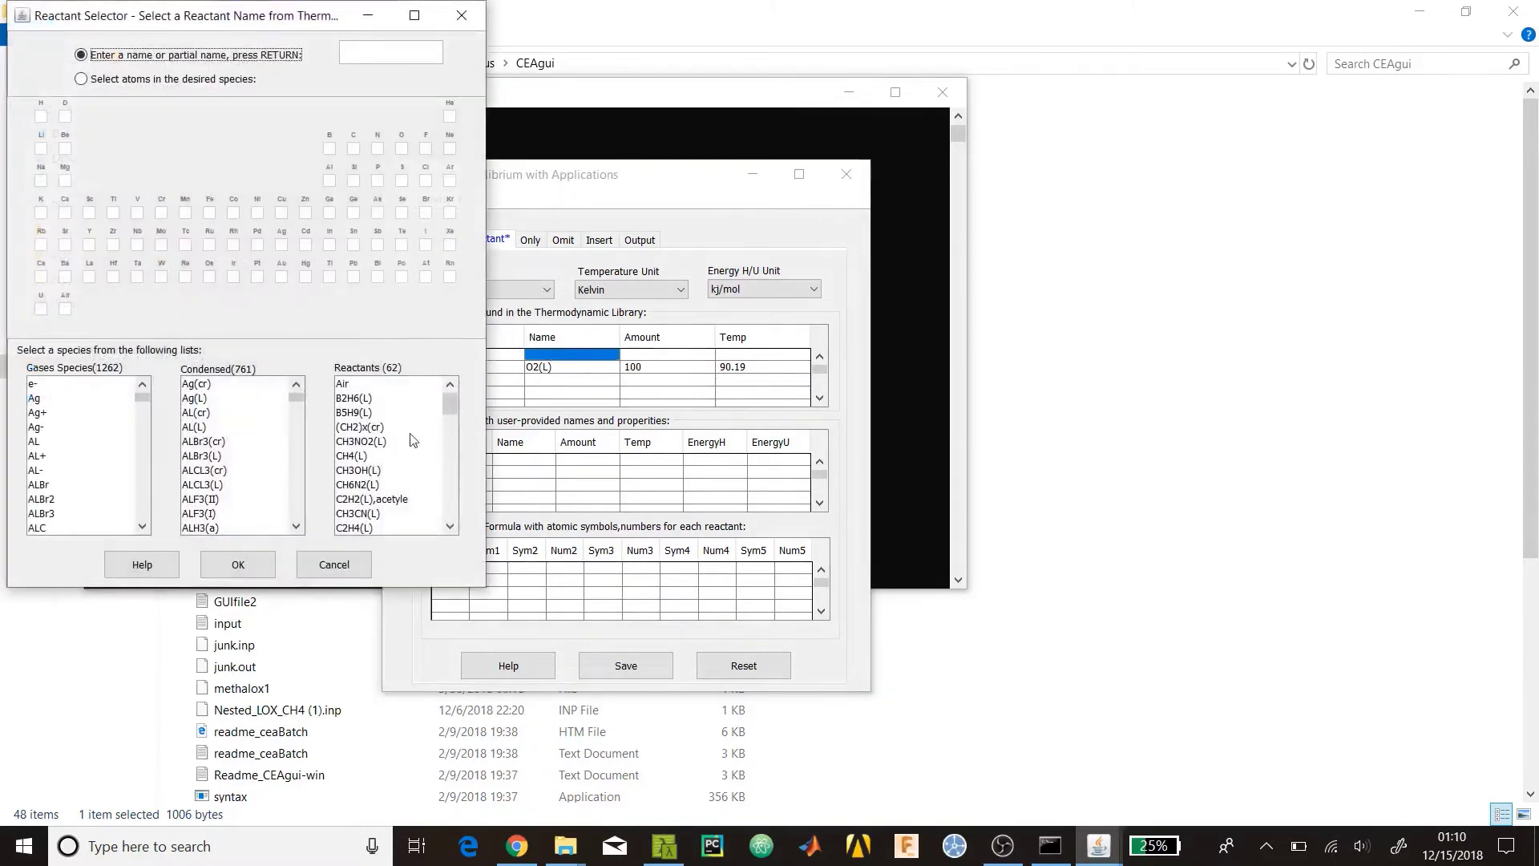
scroll(68, 416, "down", 3)
scroll(72, 425, "down", 10)
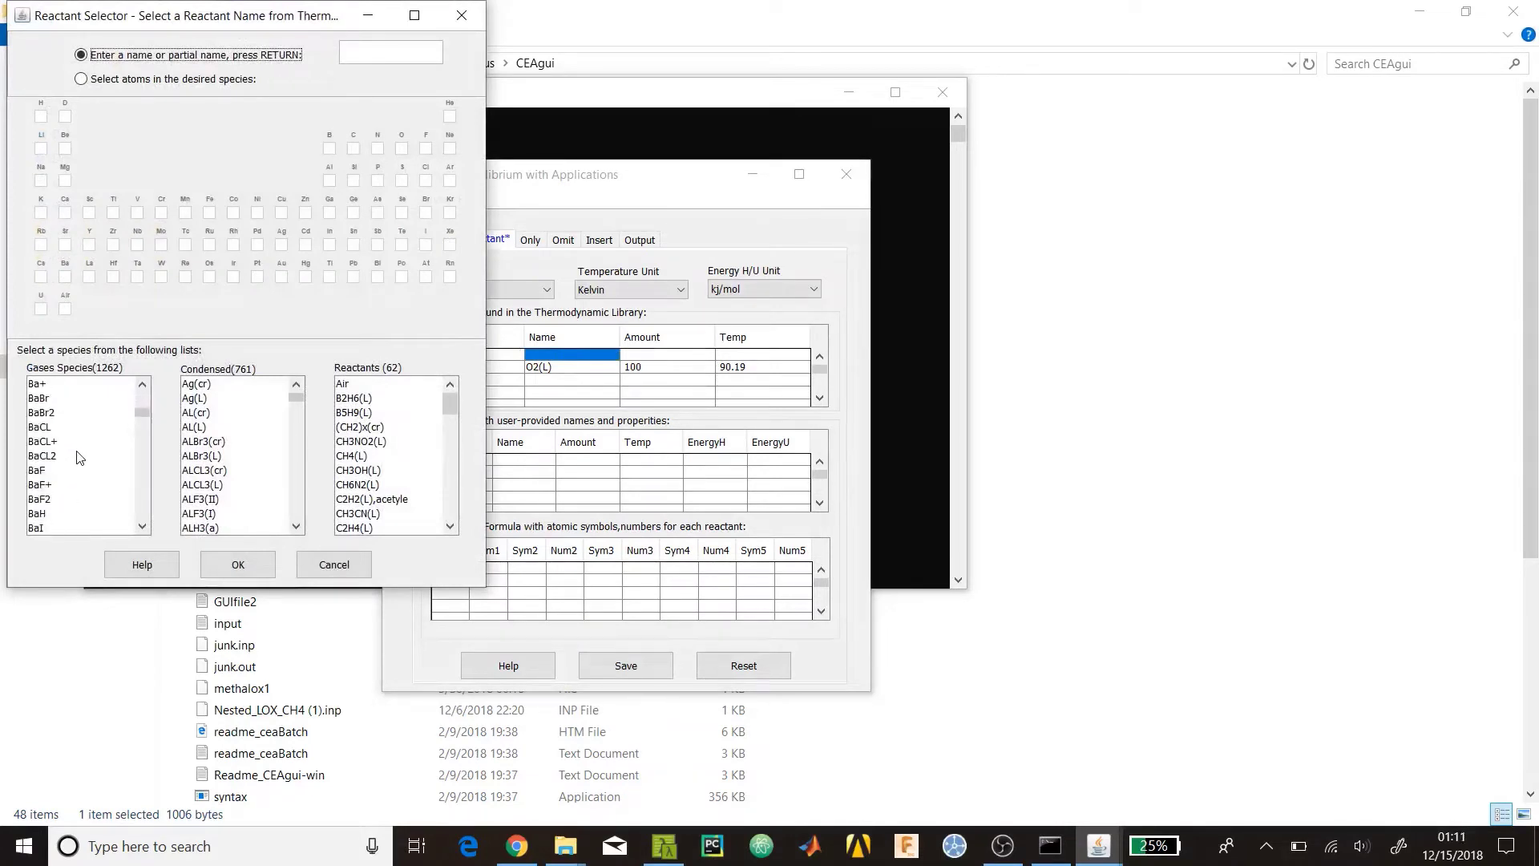
scroll(80, 425, "down", 15)
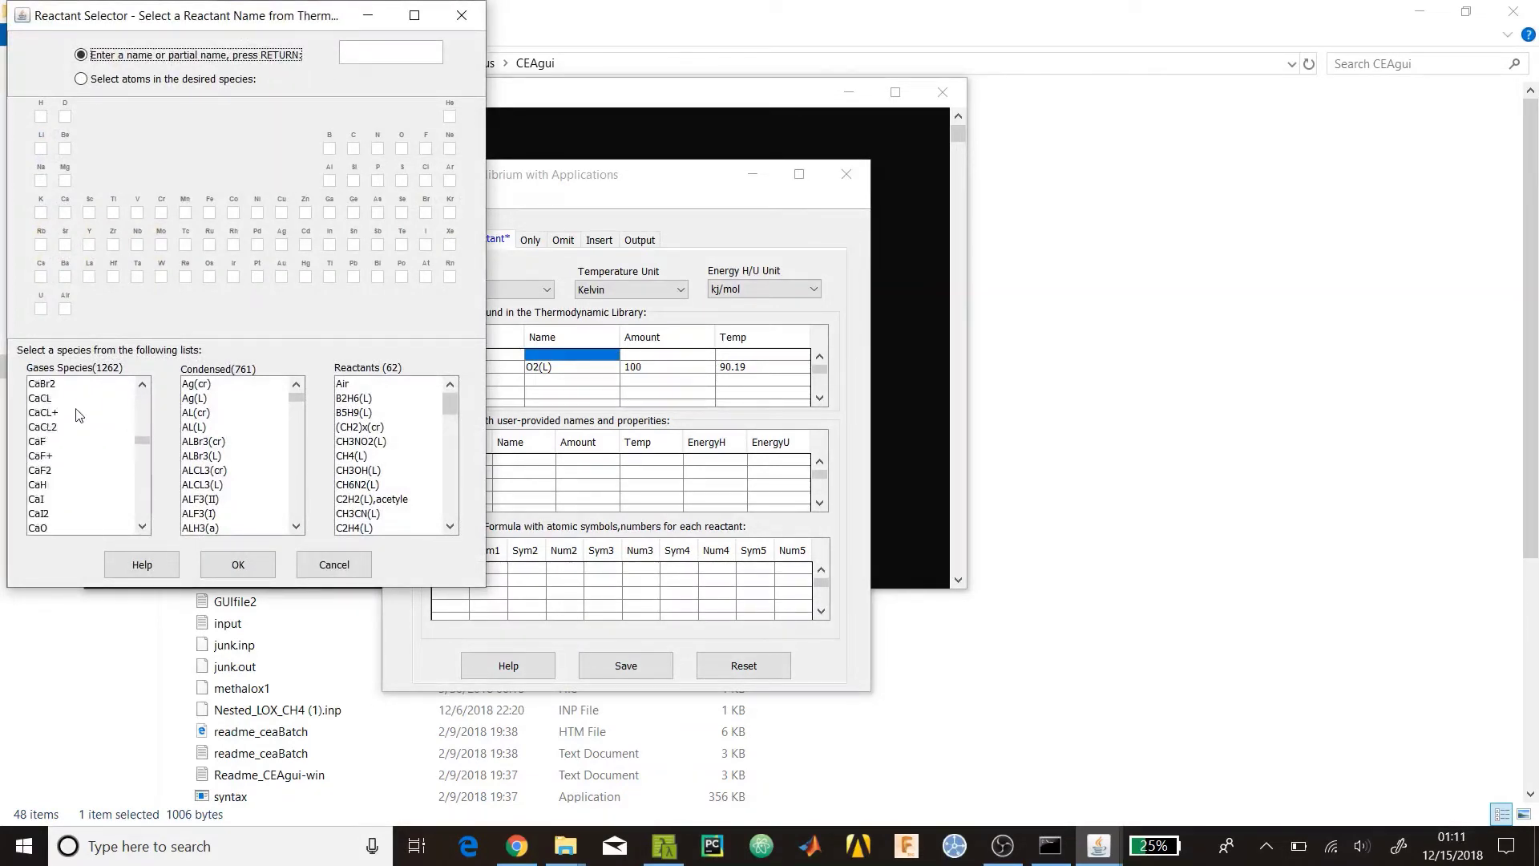
scroll(76, 412, "up", 12)
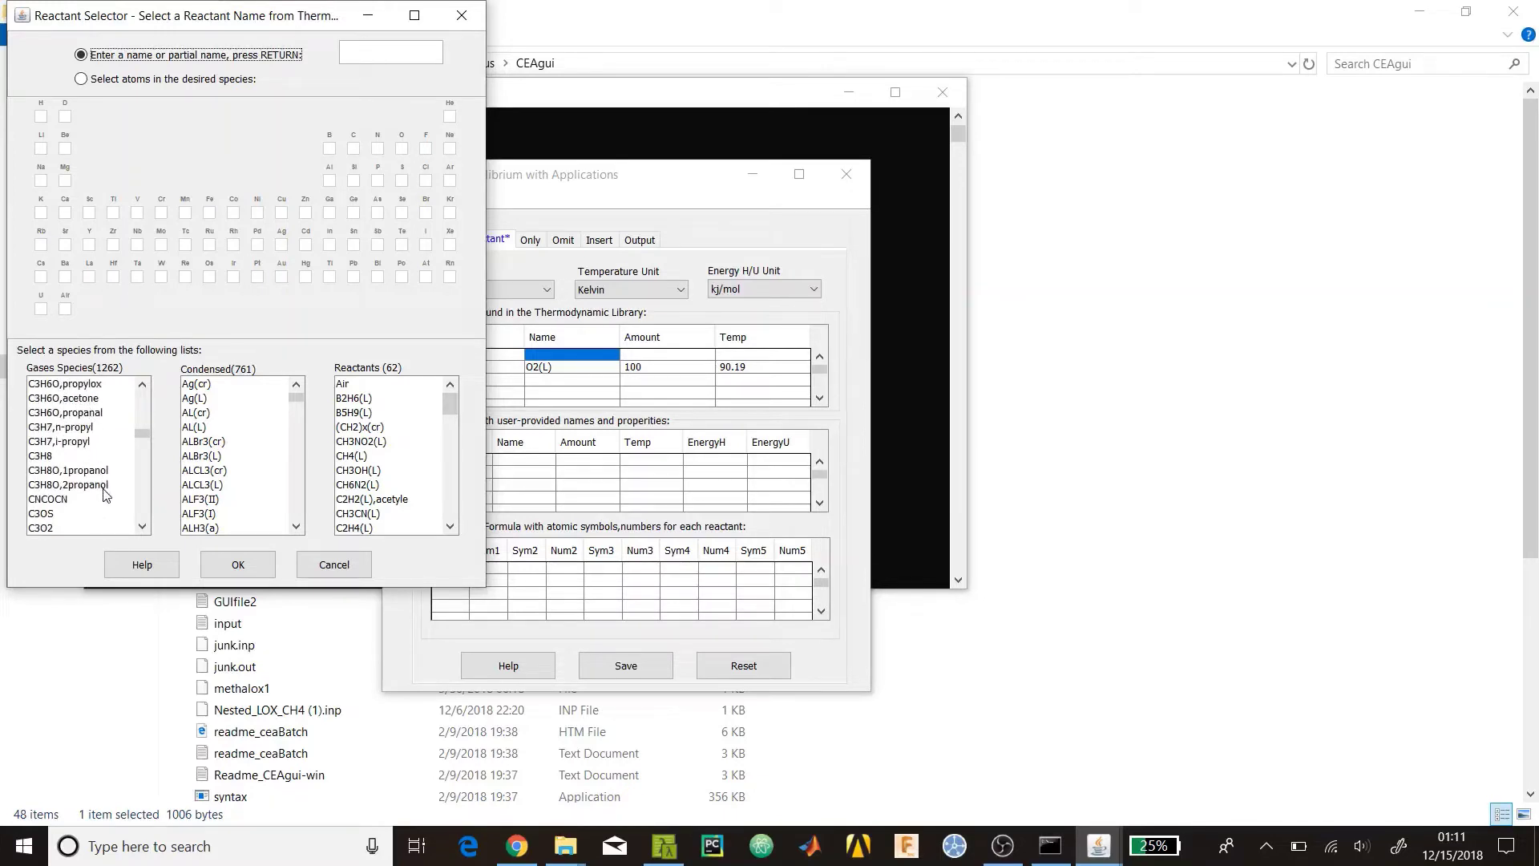
scroll(108, 483, "down", 7)
scroll(108, 484, "up", 5)
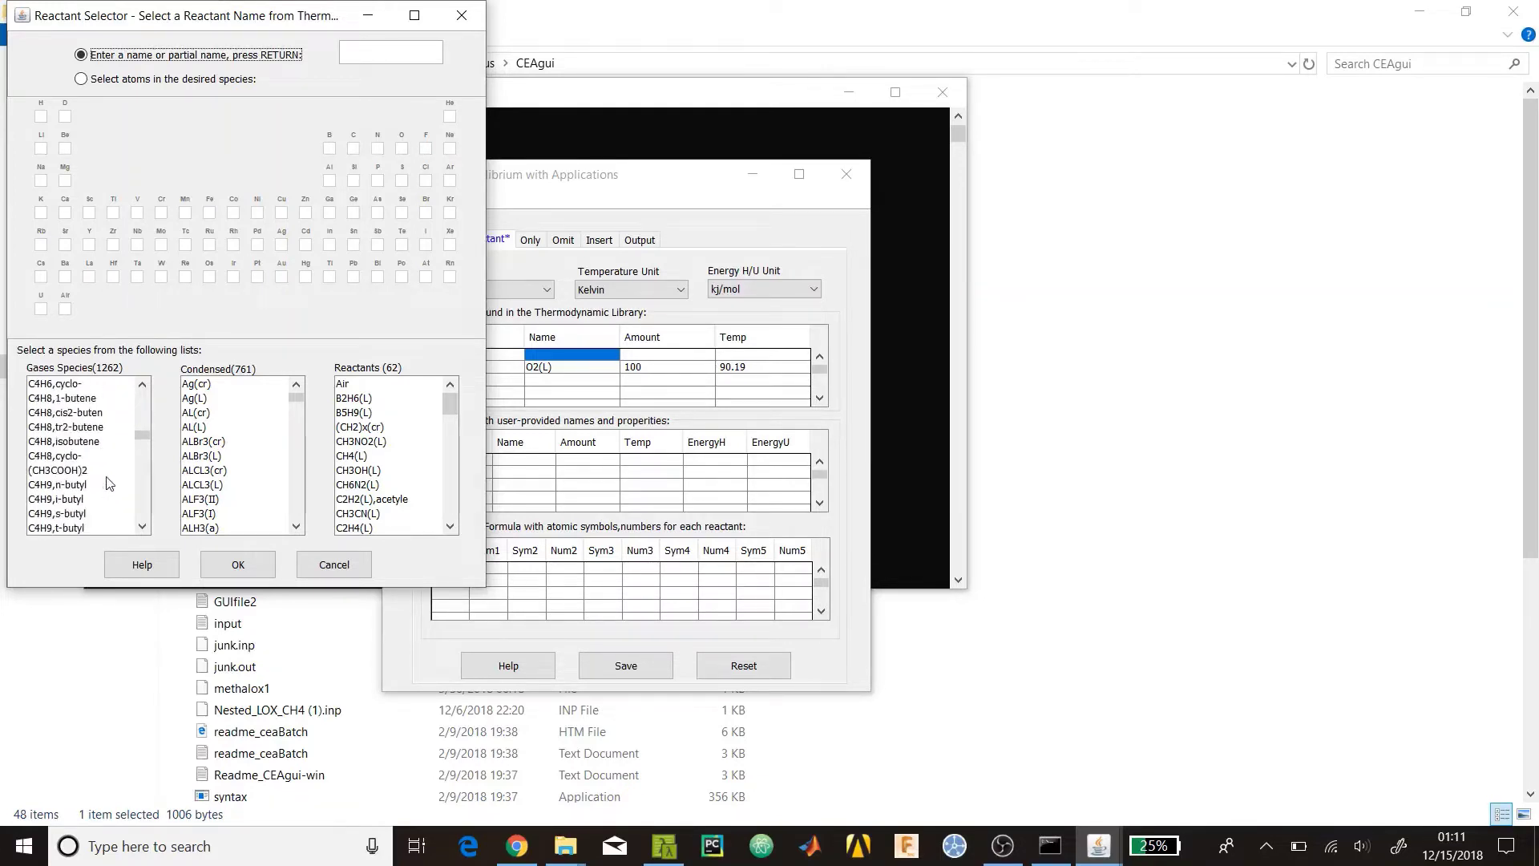
scroll(108, 483, "down", 5)
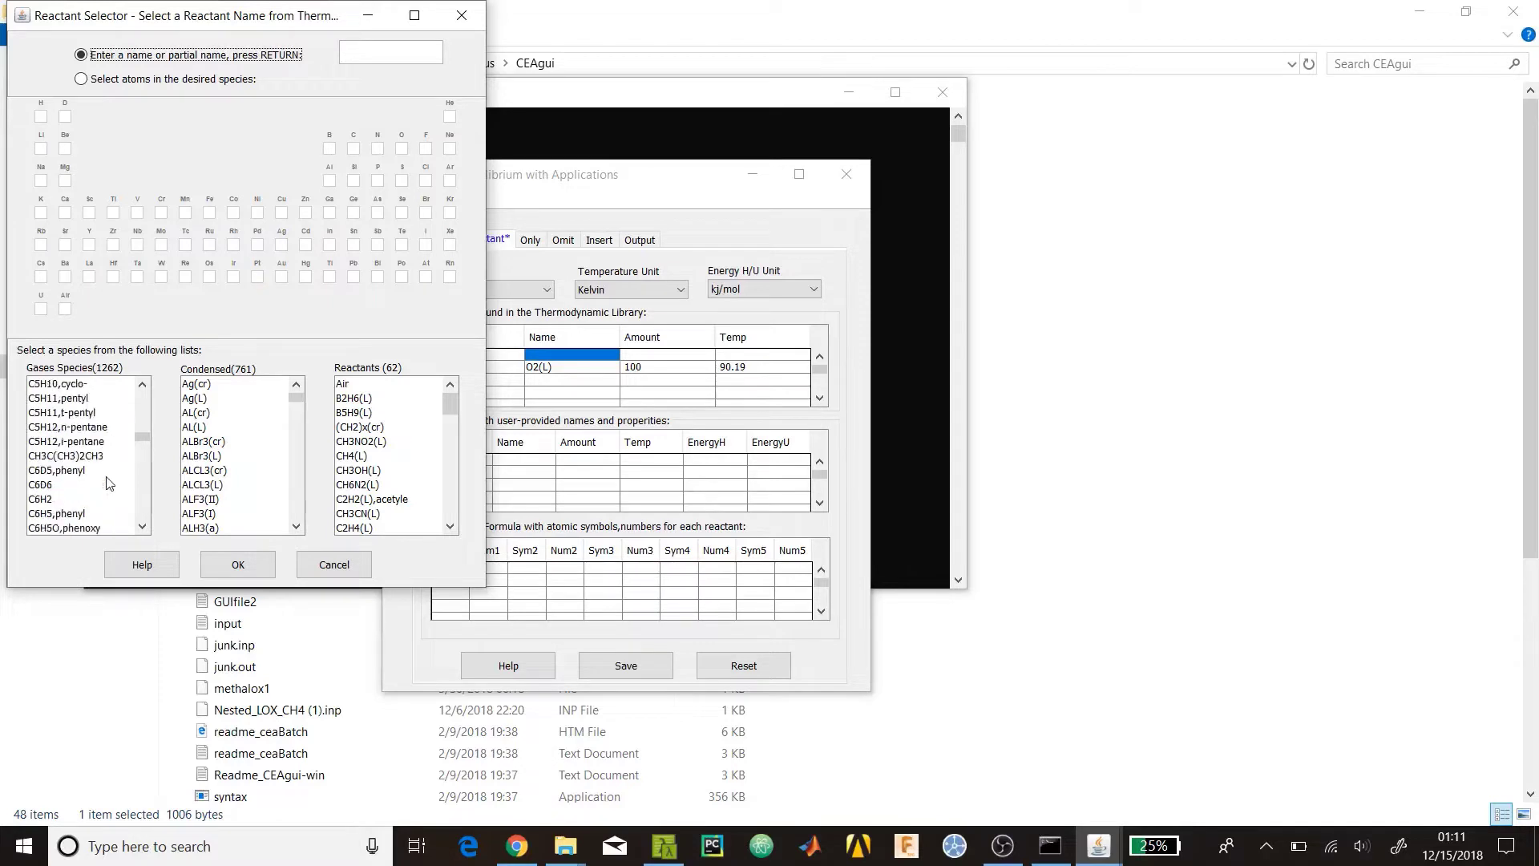
scroll(110, 482, "down", 3)
scroll(110, 482, "down", 5)
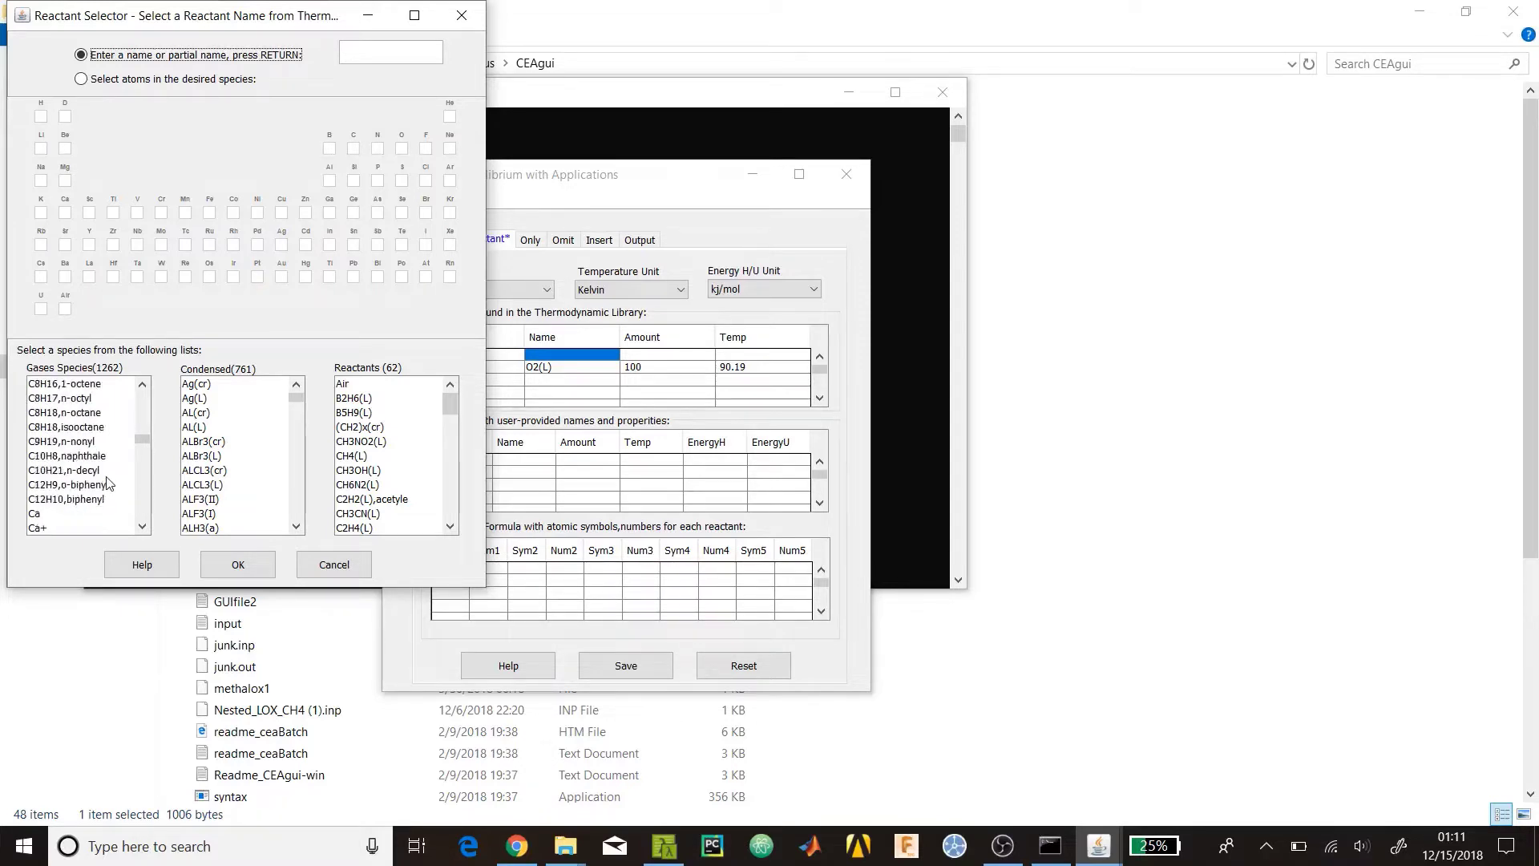
scroll(110, 482, "up", 20)
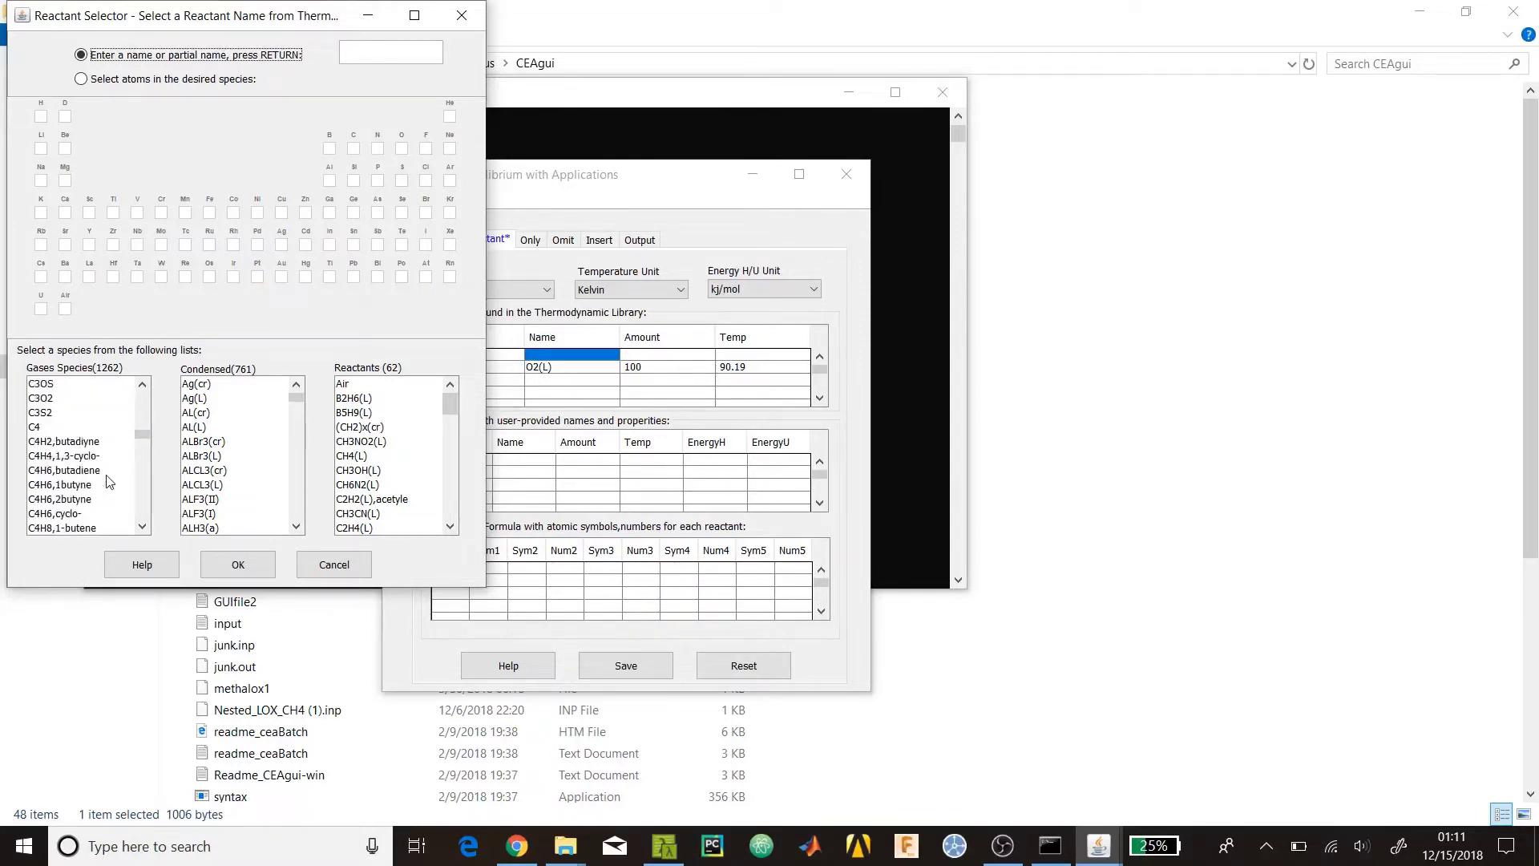
scroll(110, 482, "down", 2)
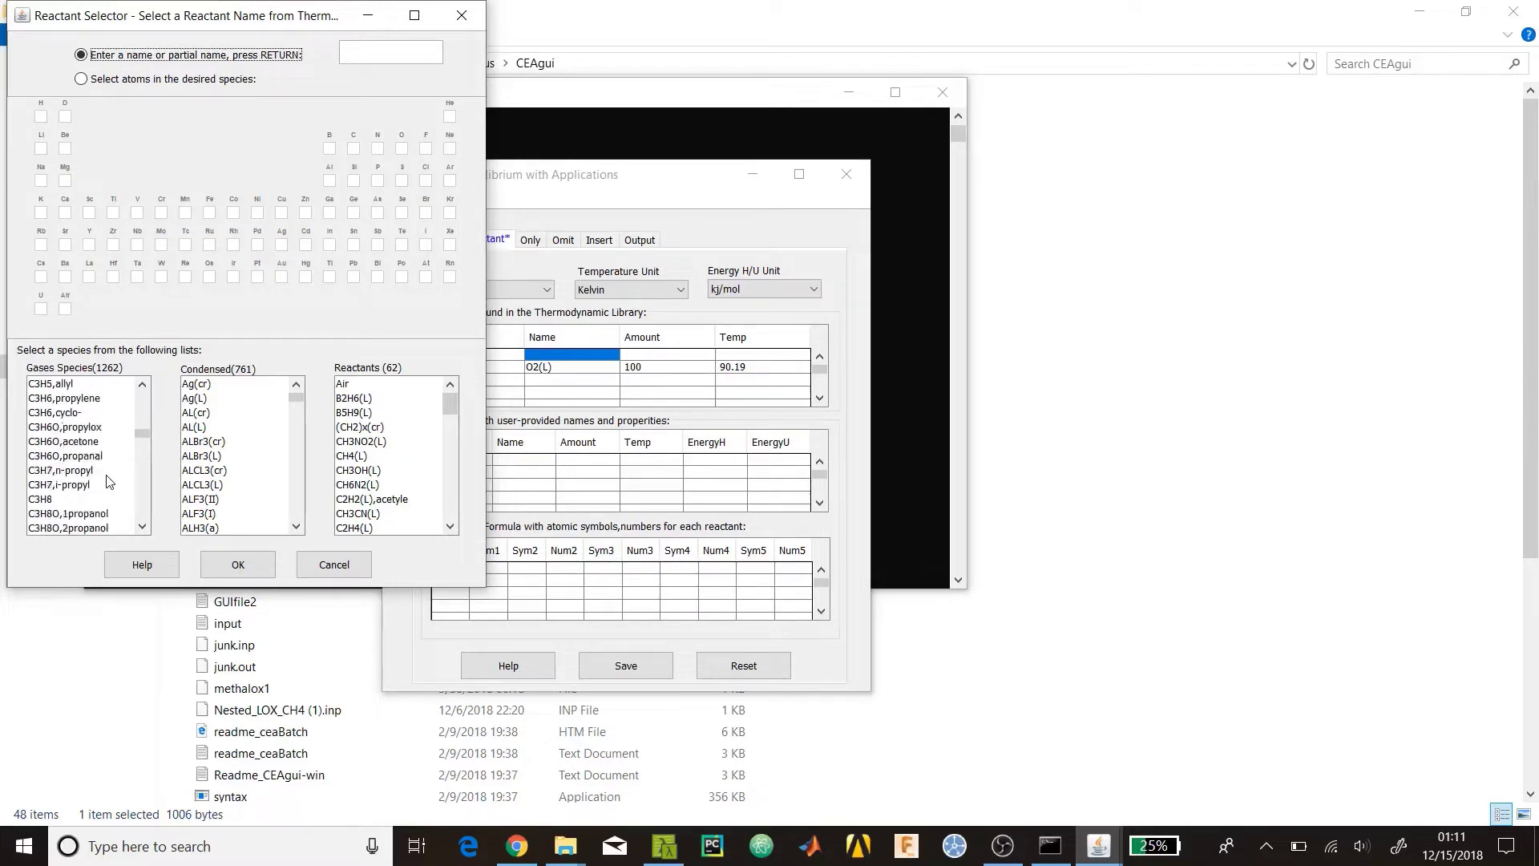
scroll(110, 482, "down", 1)
left_click(112, 484)
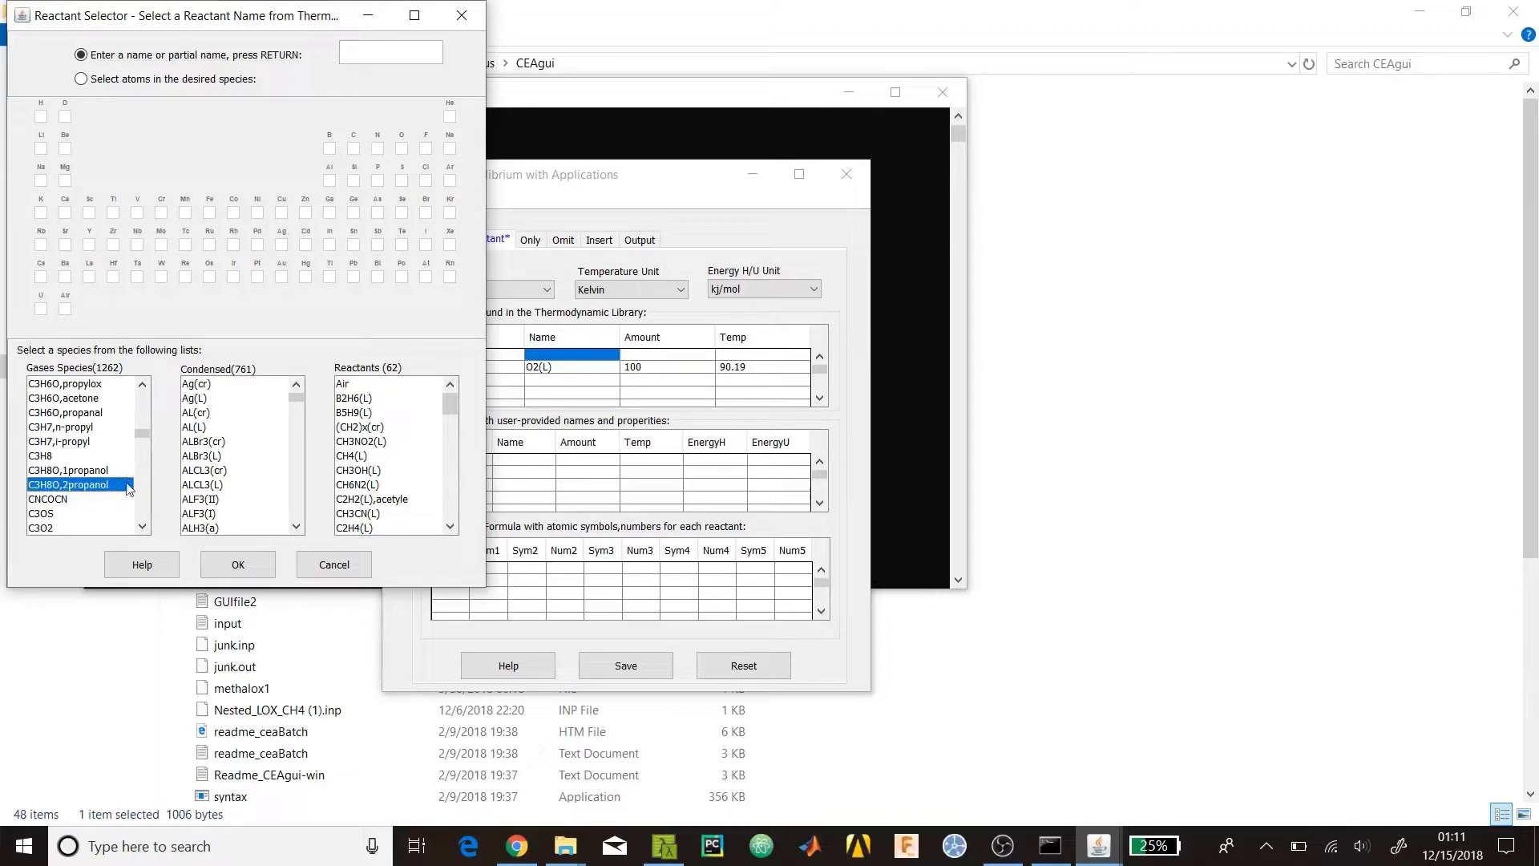
left_click(145, 563)
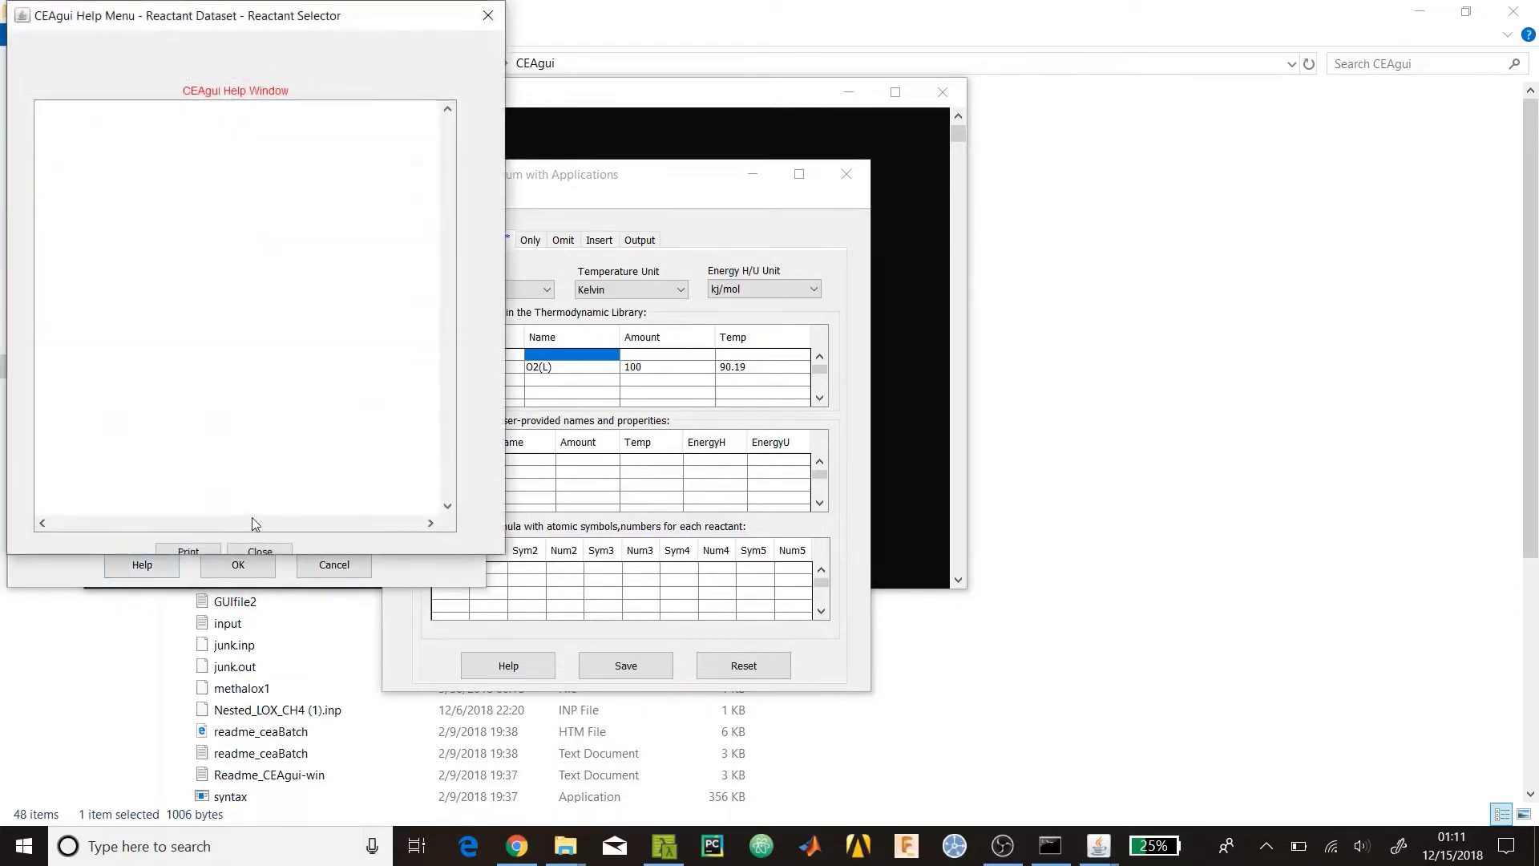
left_click(488, 15)
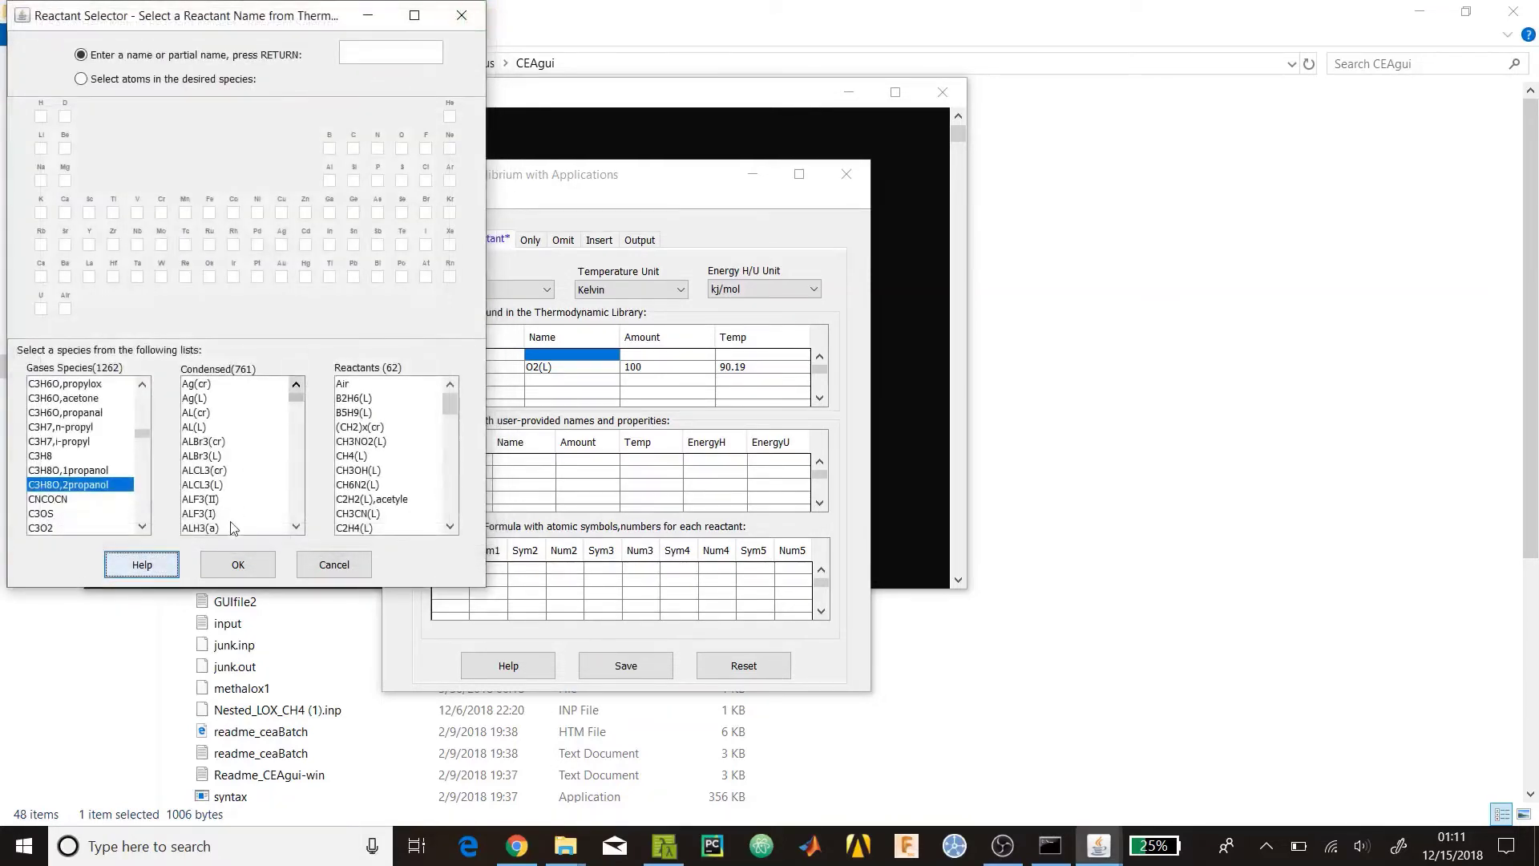
left_click(238, 564)
Set the amount of the C3H8O,2propanol fuel to 91 and its temperature to 298 K
double_click(642, 354)
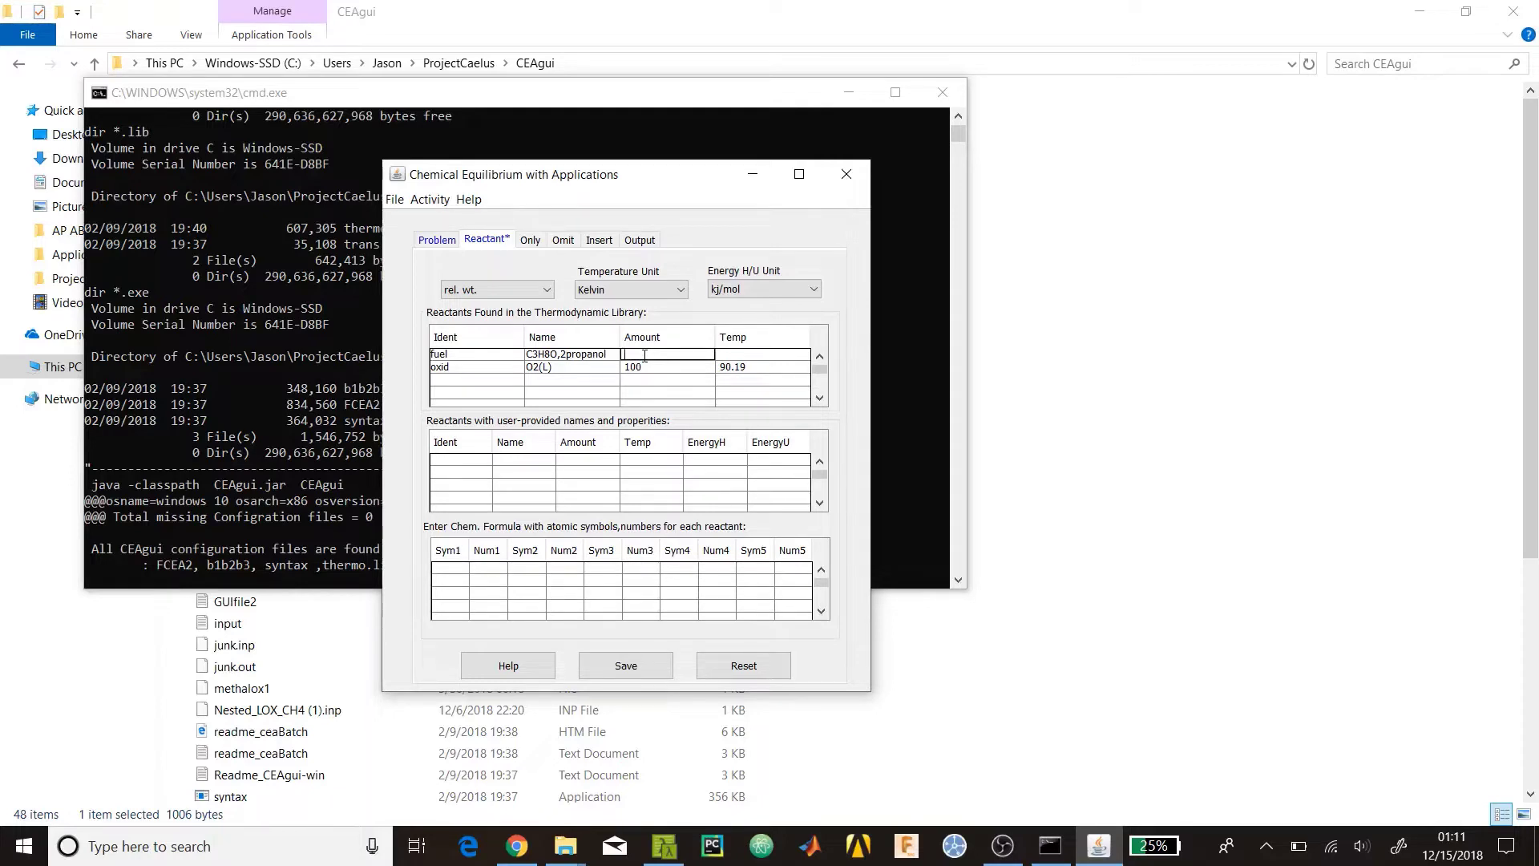
type("91")
key("Tab")
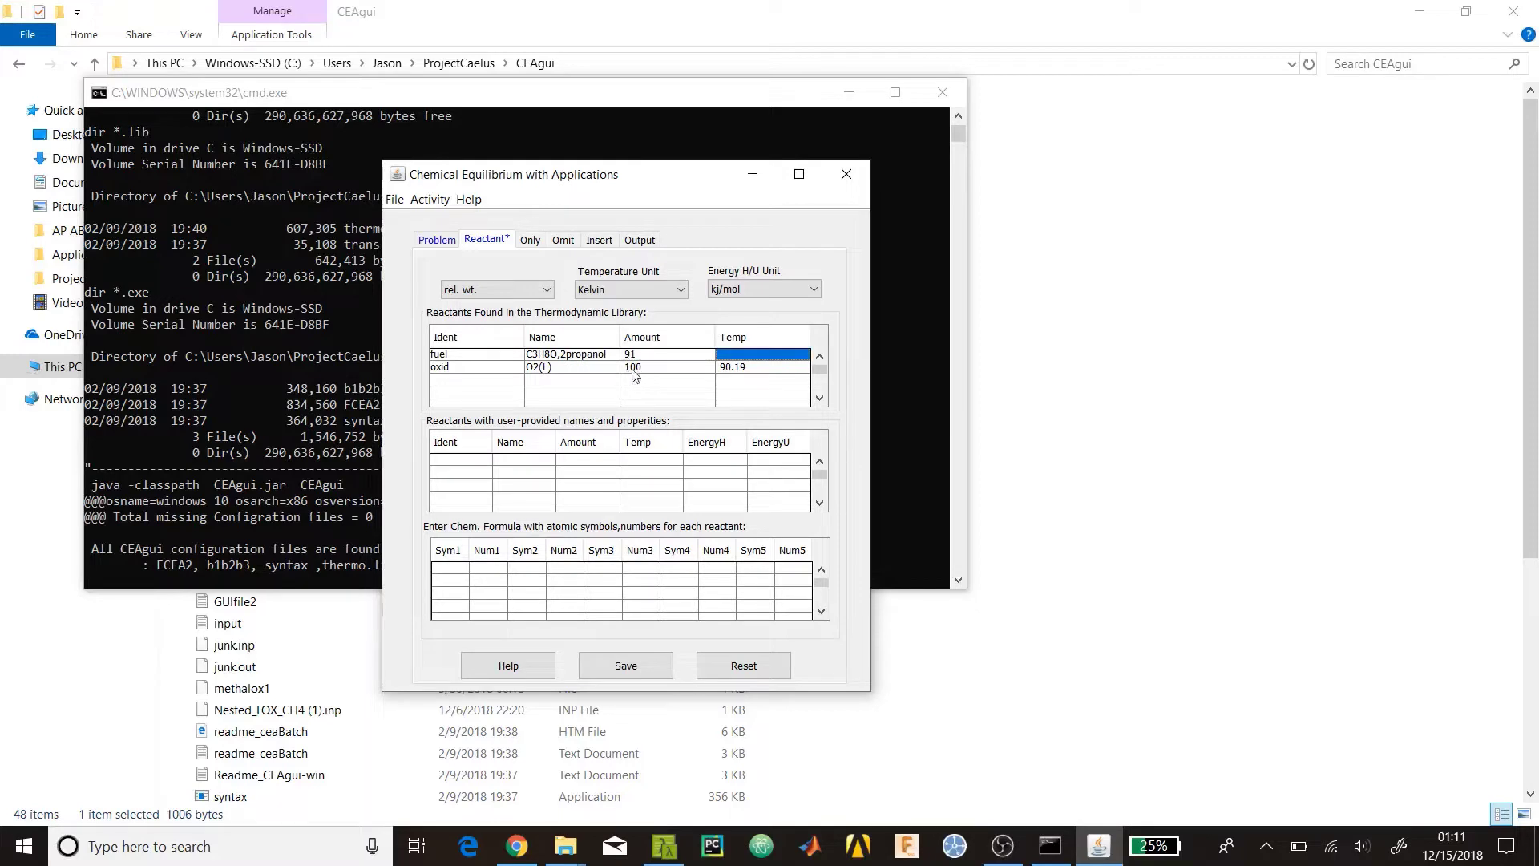
double_click(747, 352)
type("298")
key("Return")
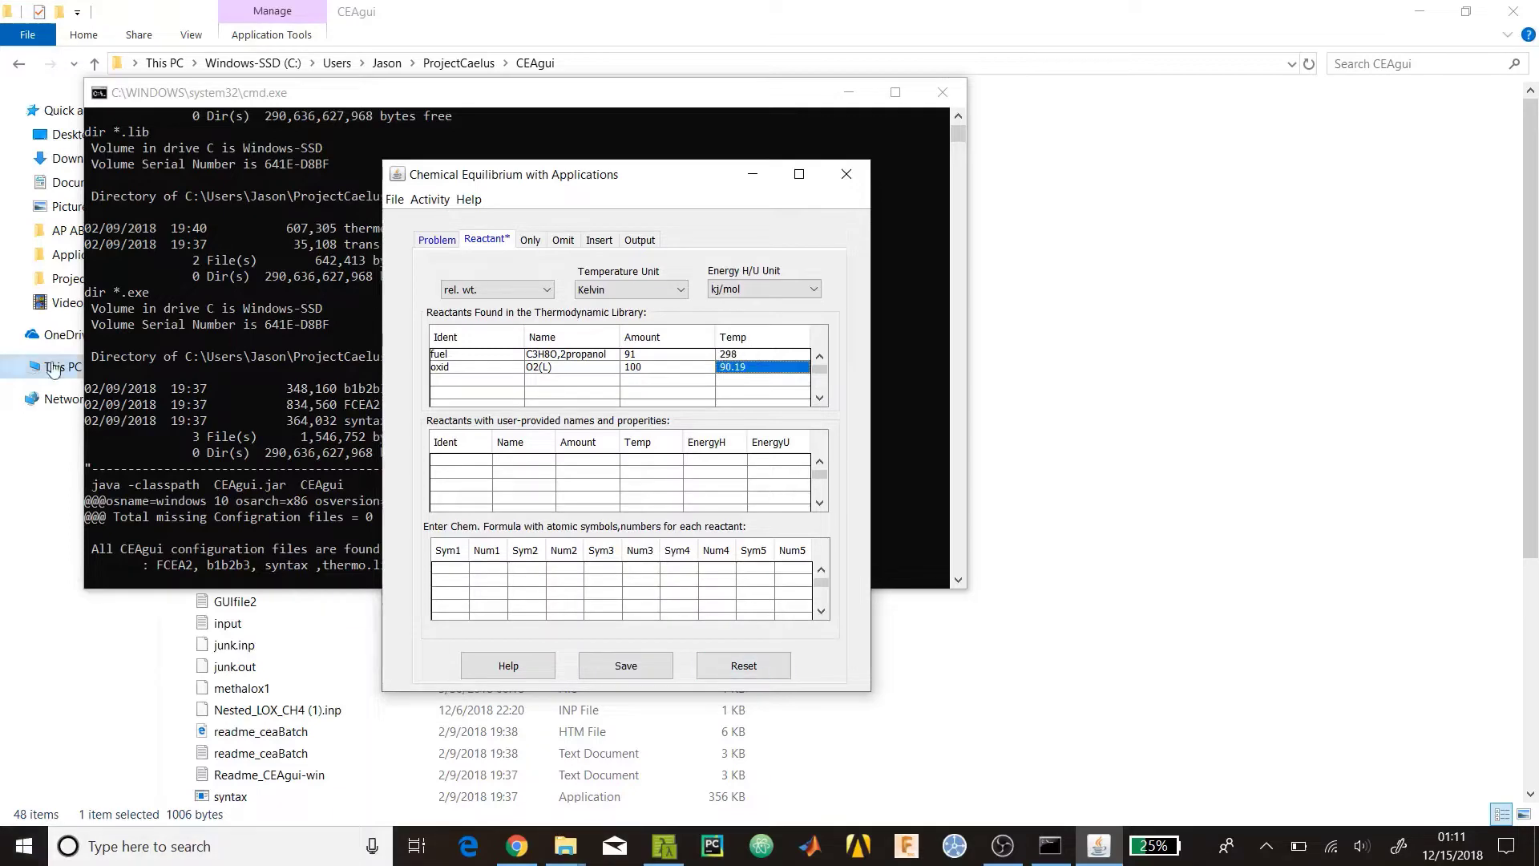
Add a third library reactant identified as fuel, with the condensed species H2O(L) as its name
left_click(454, 381)
left_click(455, 381)
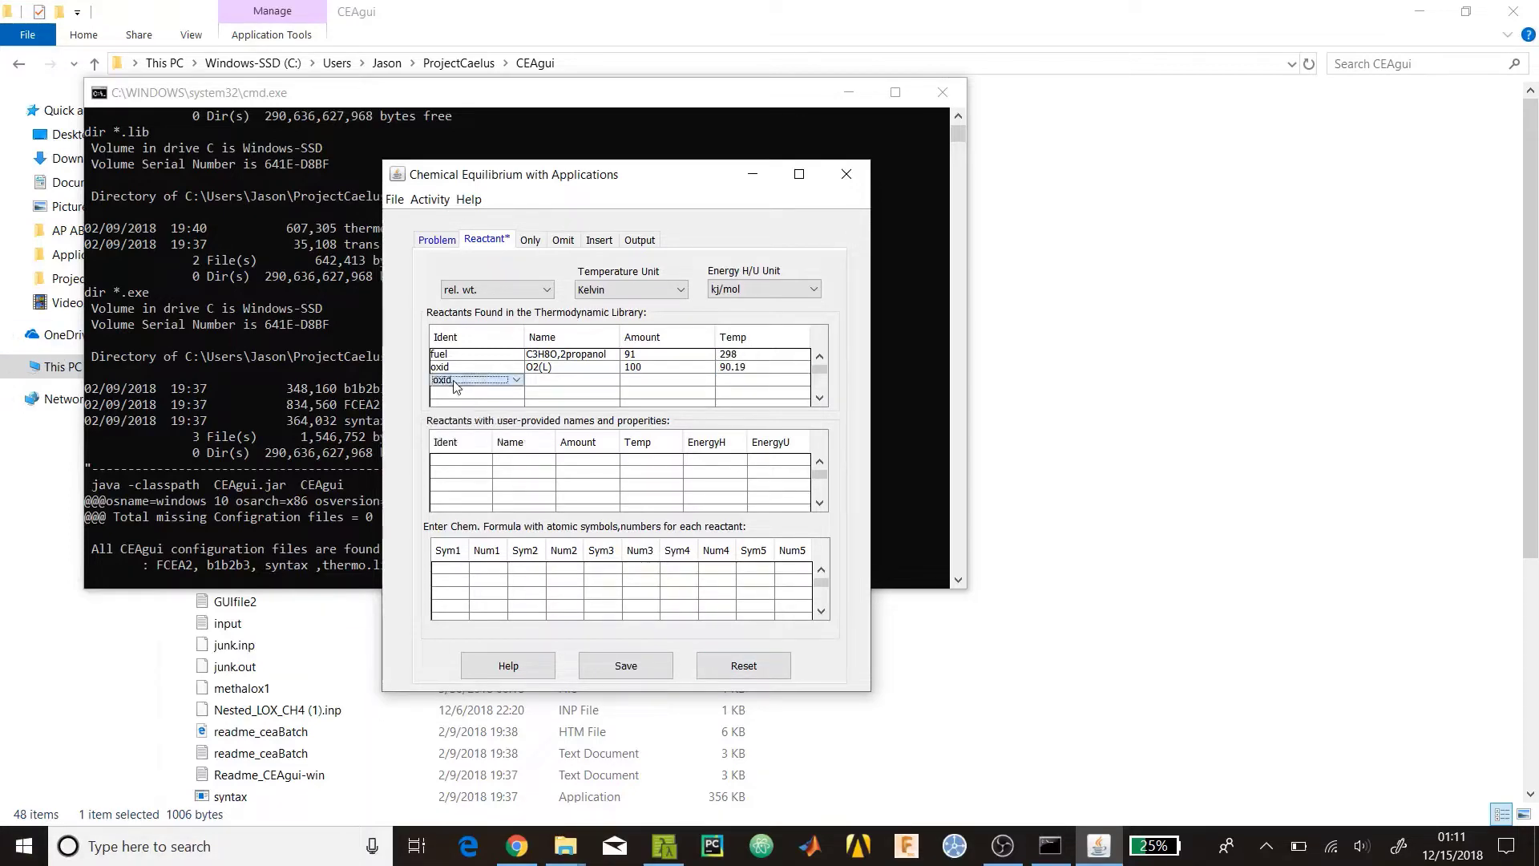
left_click(456, 380)
left_click(459, 395)
left_click(560, 383)
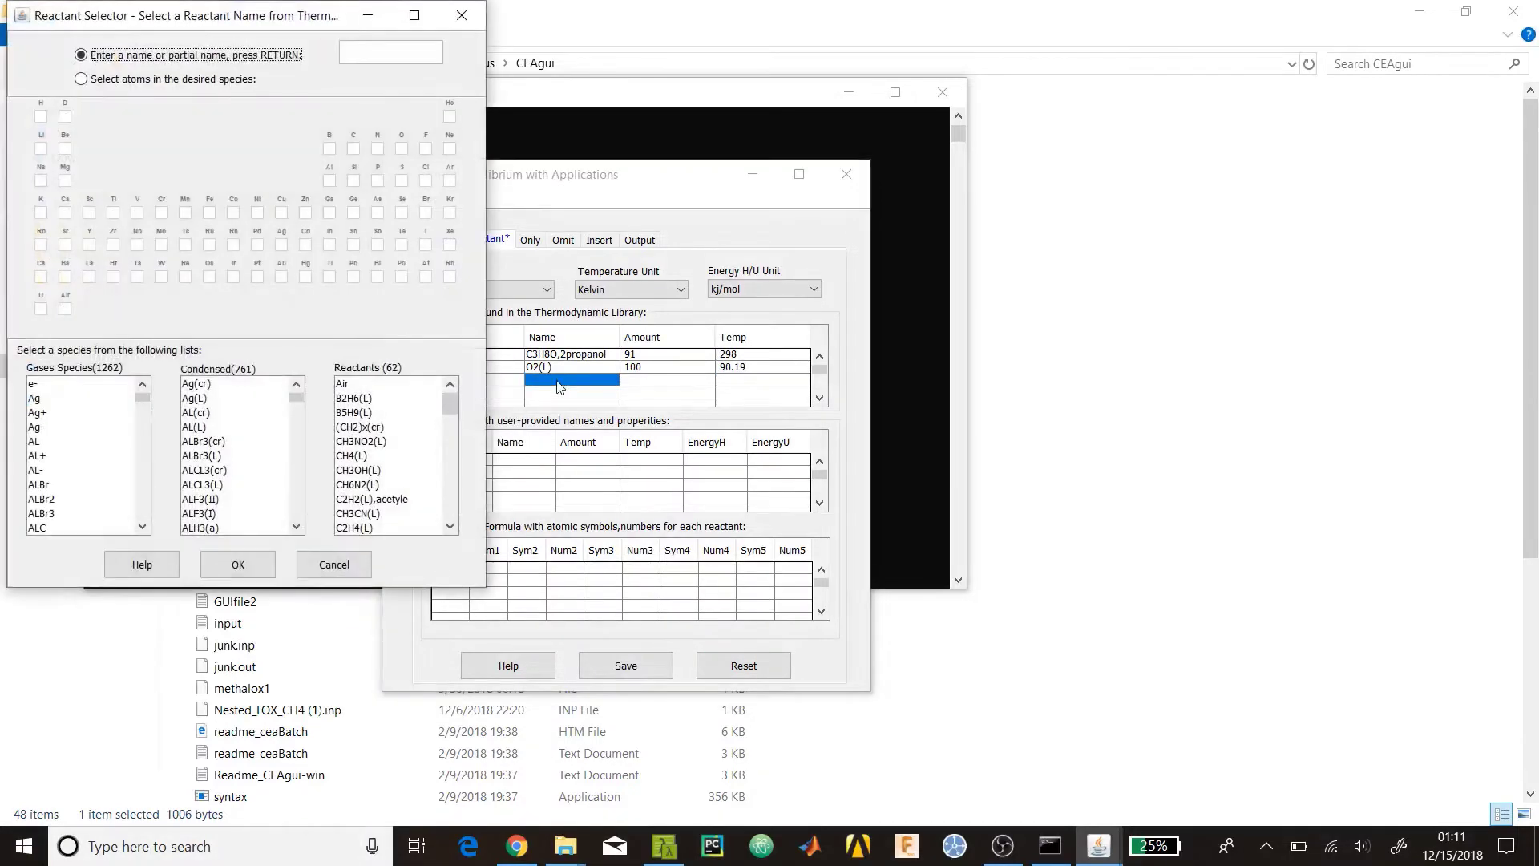
scroll(269, 449, "down", 20)
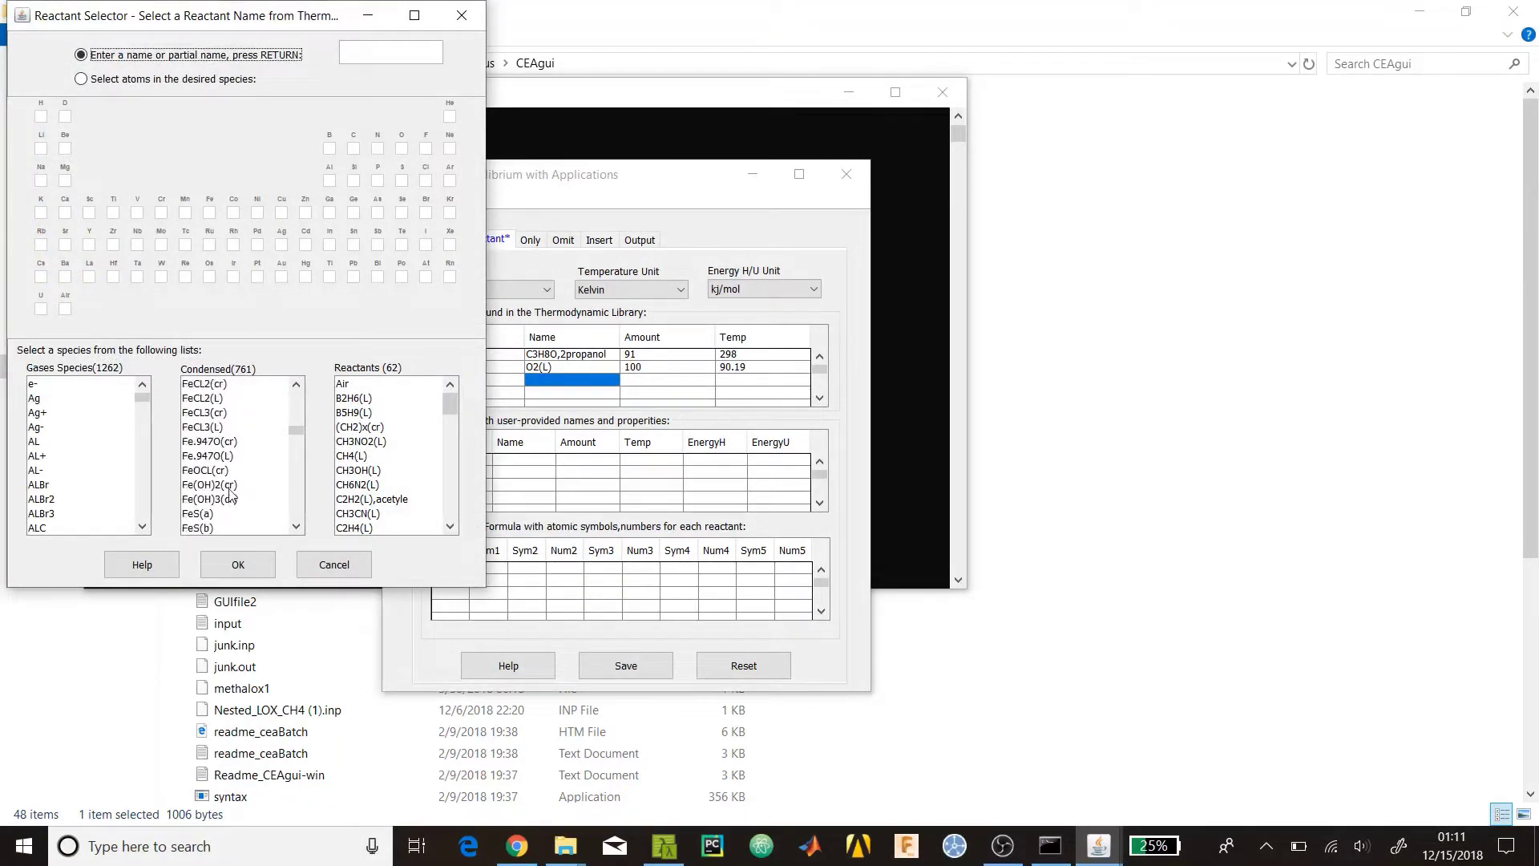
scroll(230, 484, "up", 12)
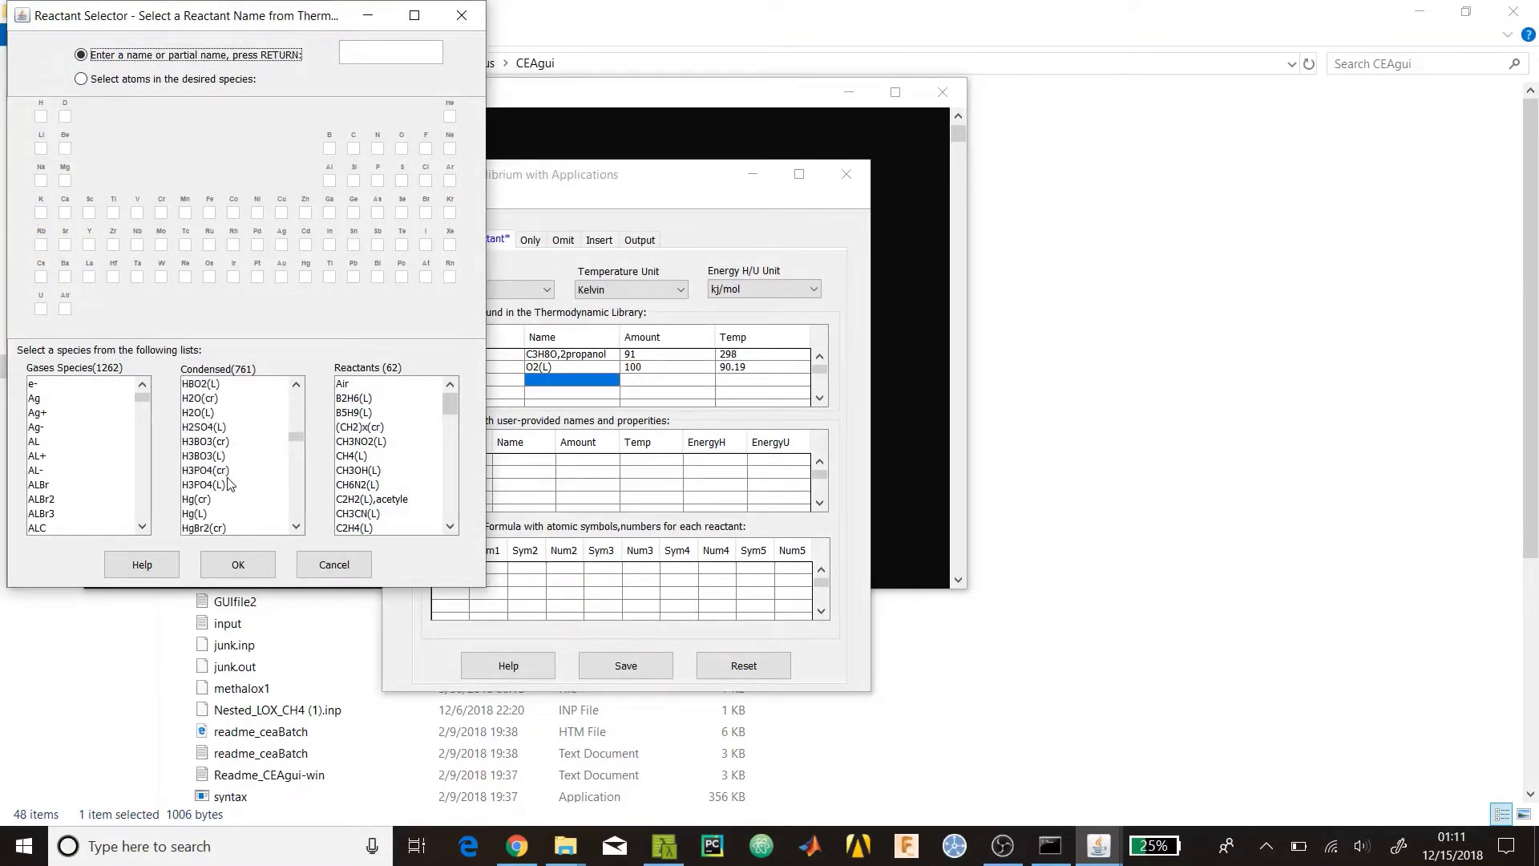
left_click(210, 413)
left_click(228, 563)
Set the H2O(L) amount to 9 and its temperature to 298 K, and save the reactants
double_click(643, 378)
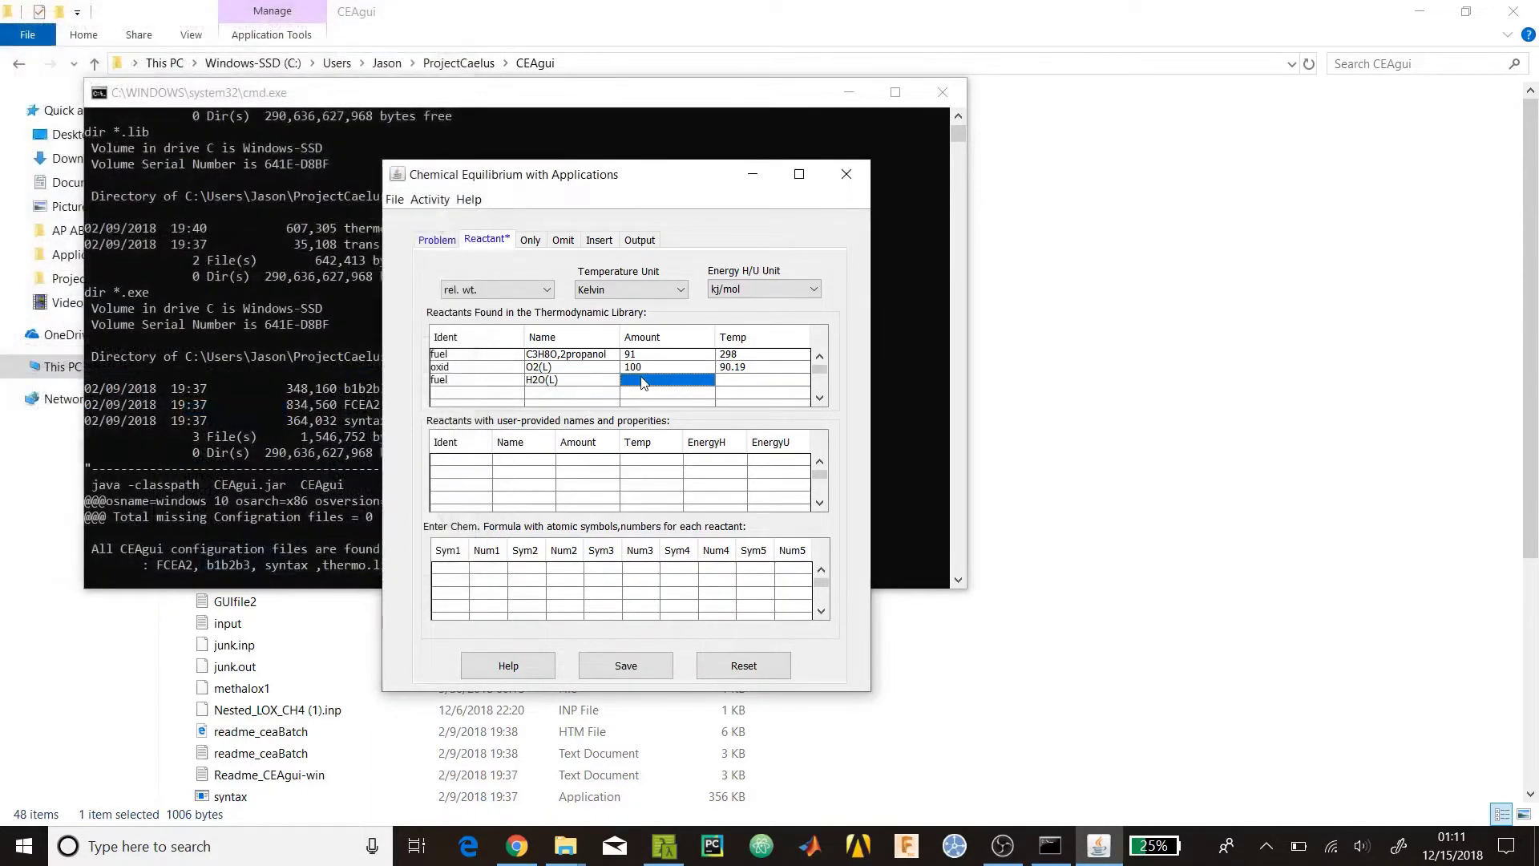
type("9")
key("Return")
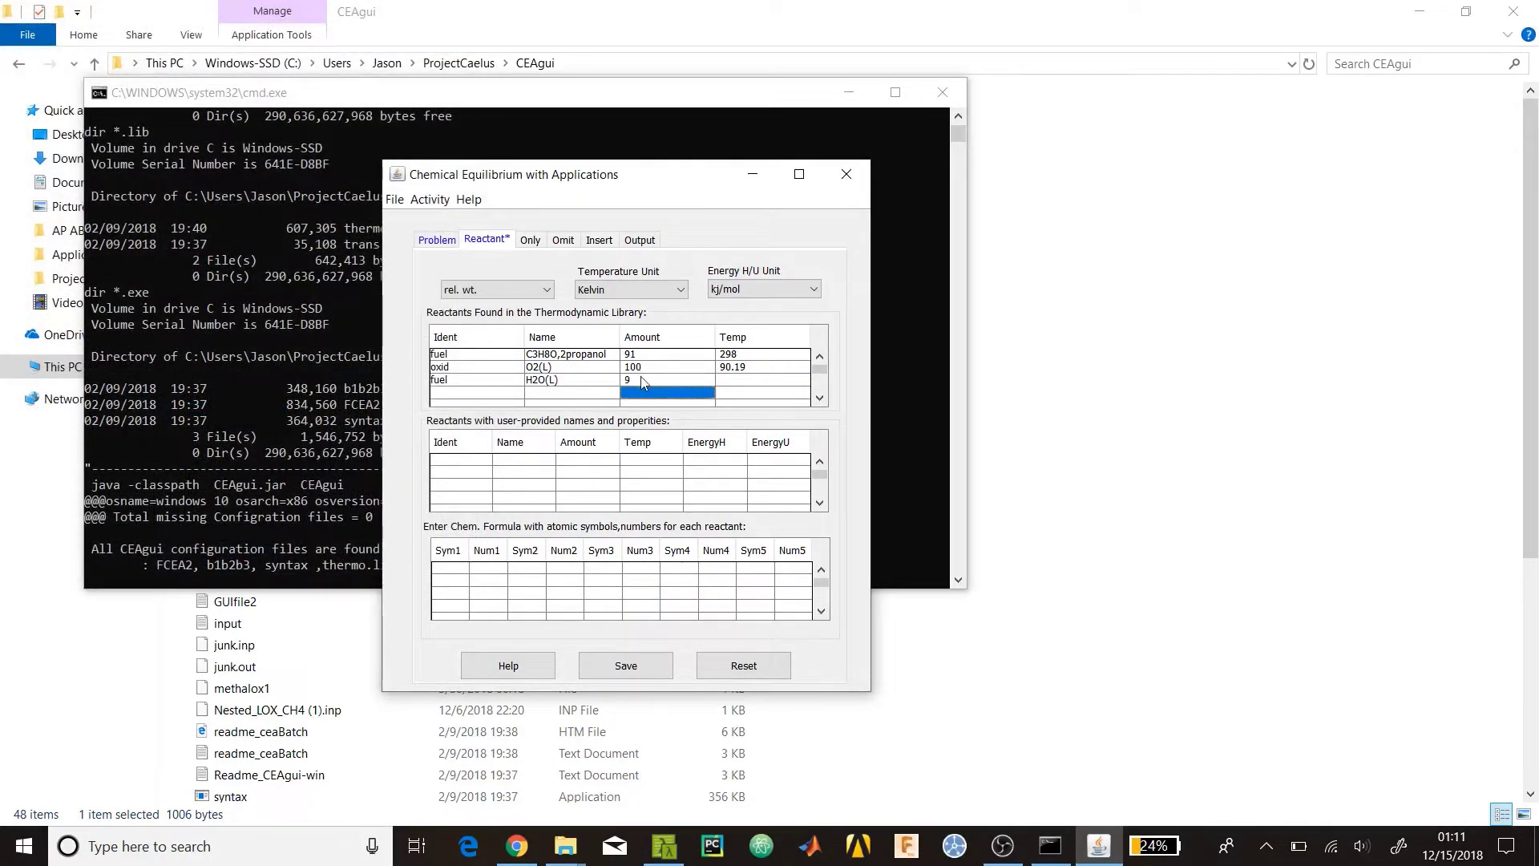
double_click(756, 380)
type("298")
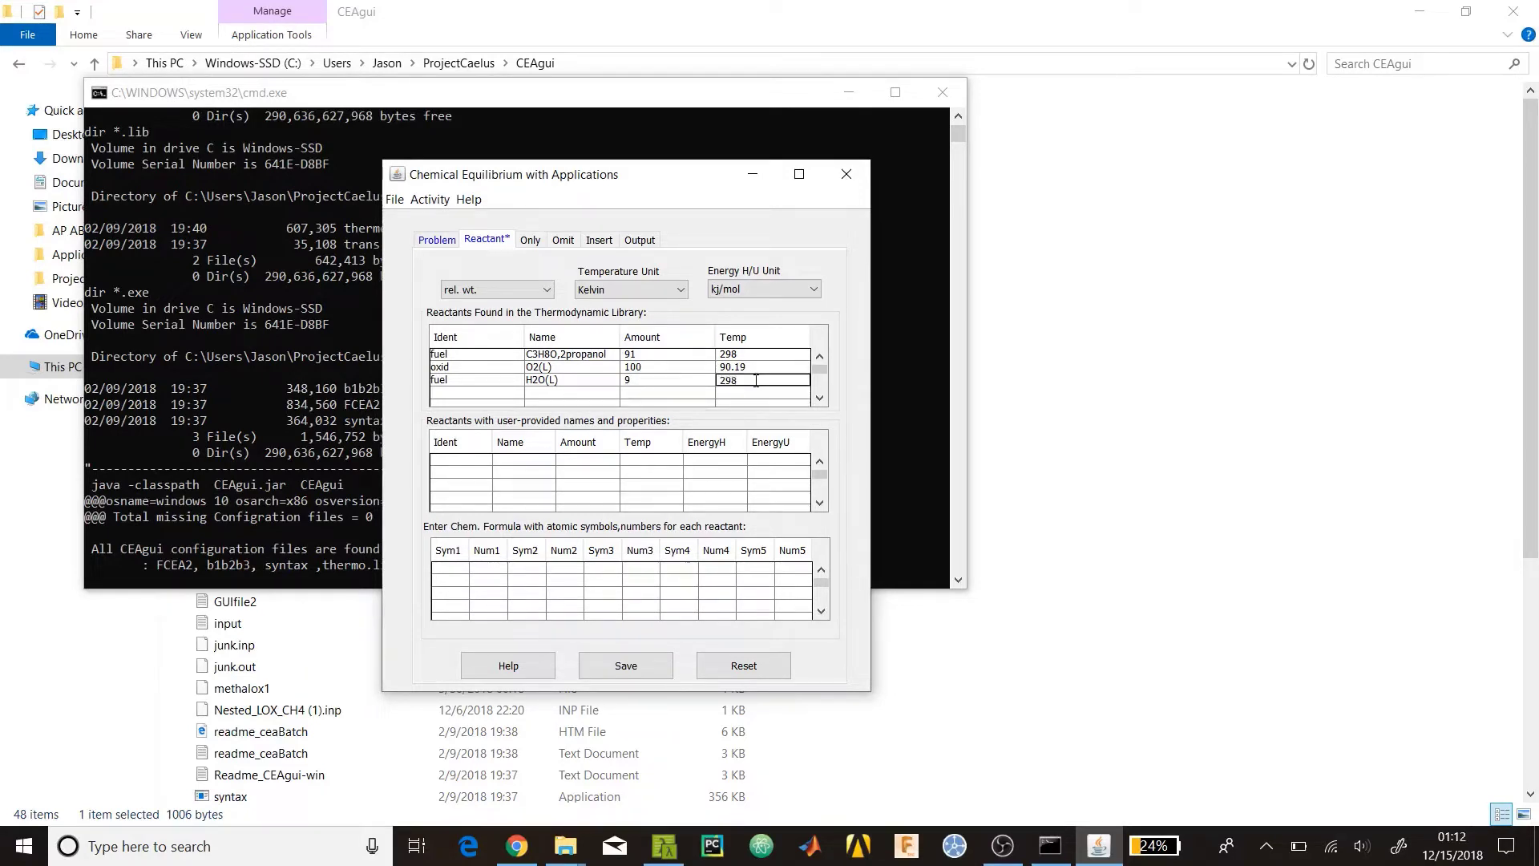
key("Return")
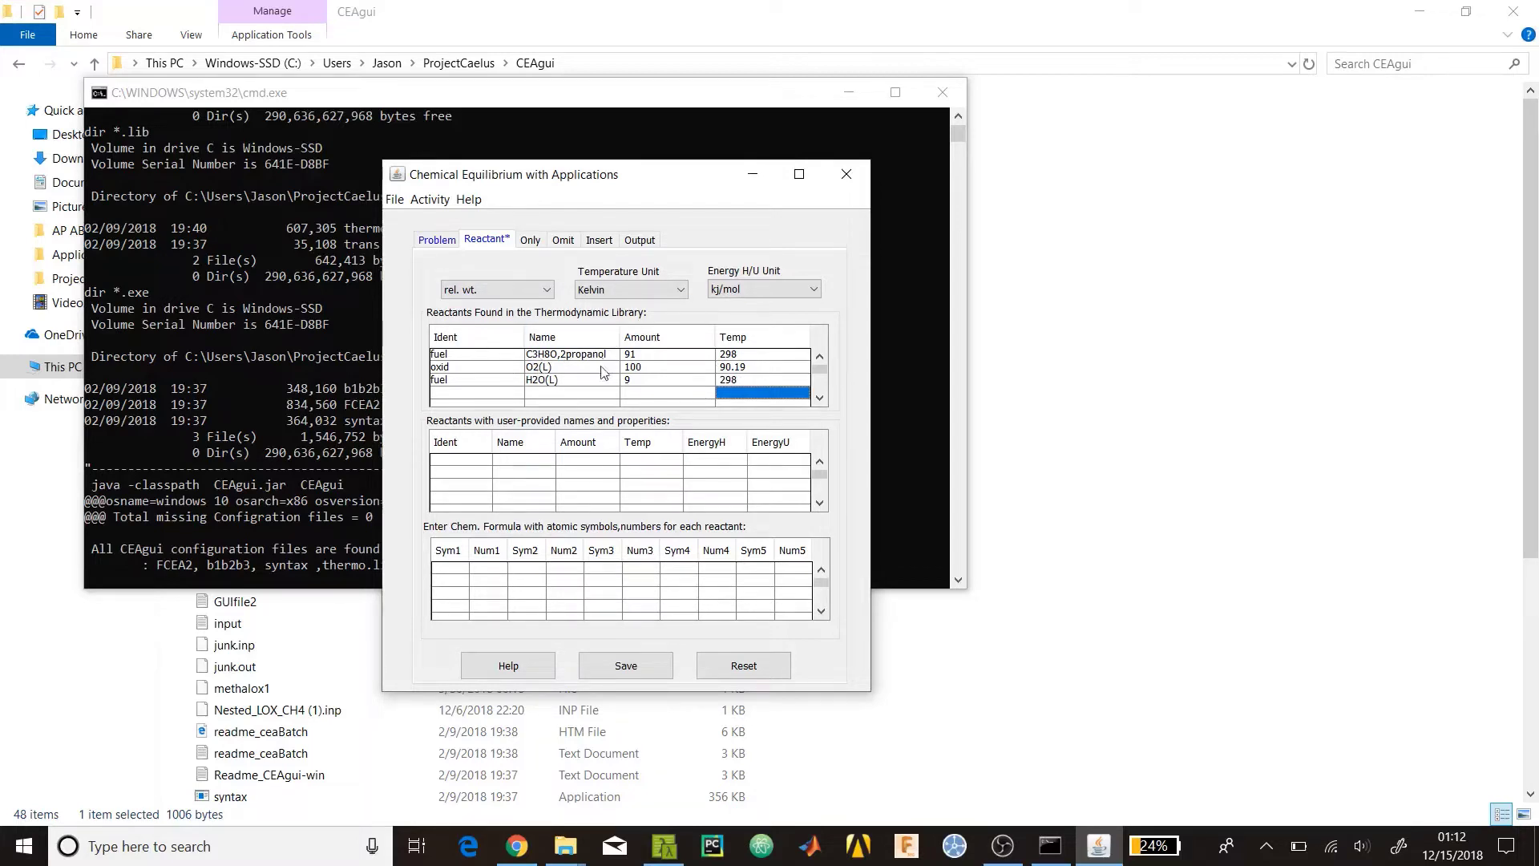
left_click(626, 672)
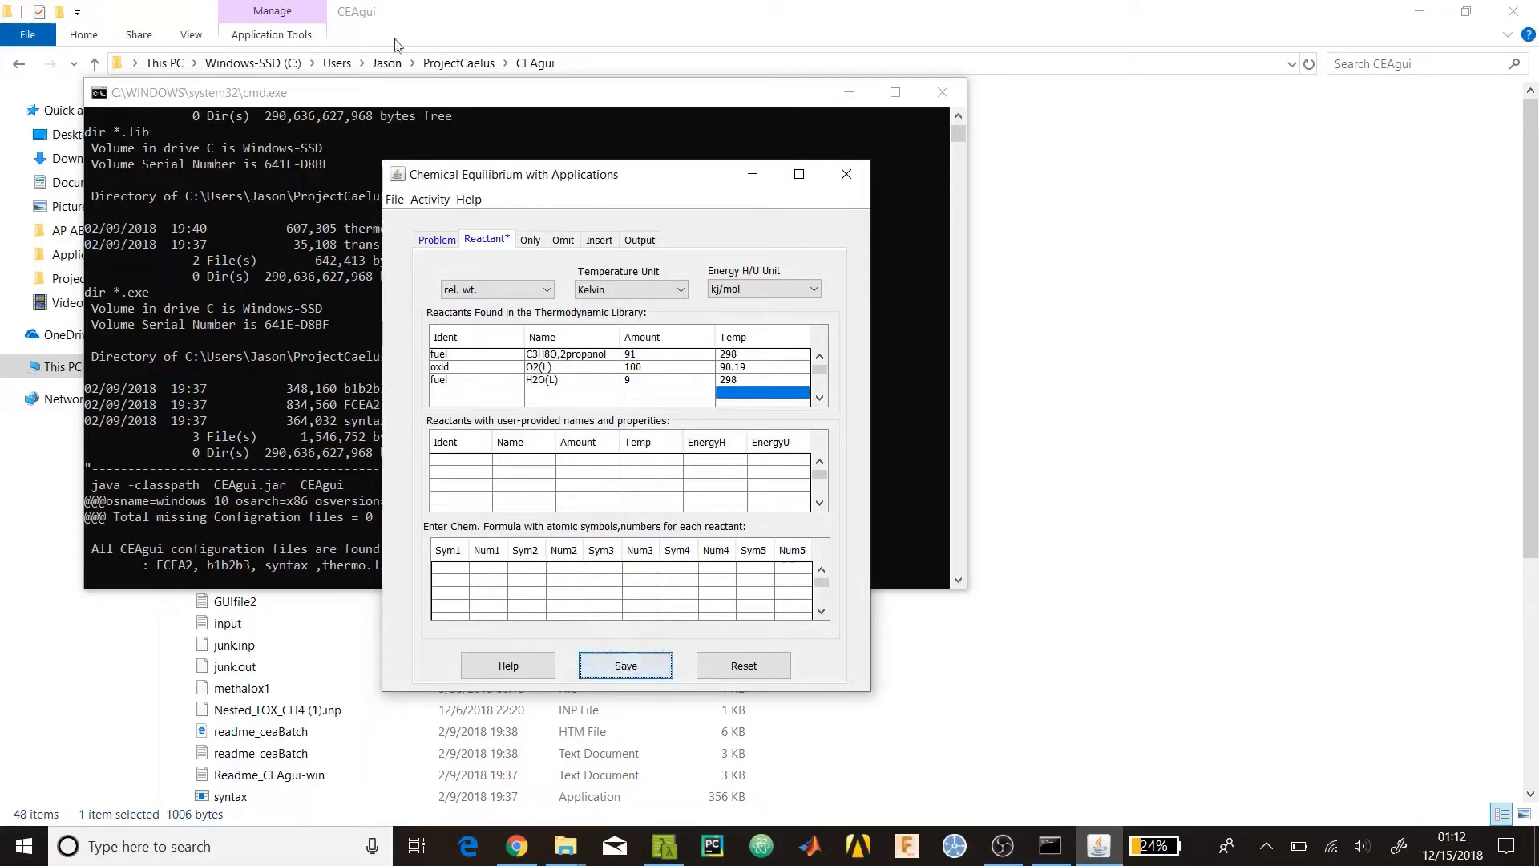
In the problem's fuel-oxidant mixture values, enter the oxid-to-fuel ratios 1.0, 2.0 and 3.0
left_click(437, 240)
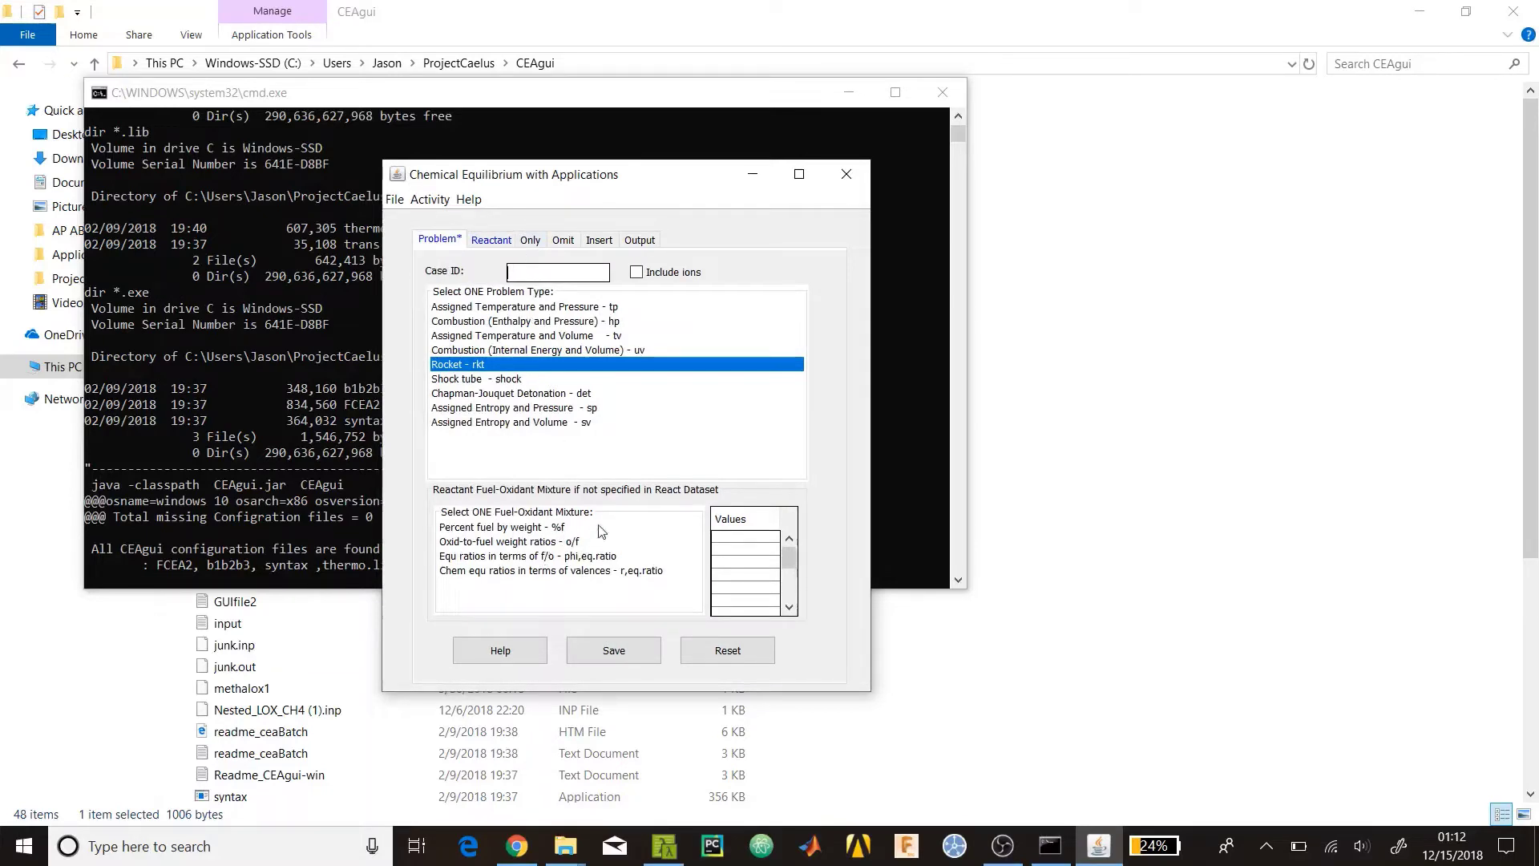
double_click(740, 536)
type("0")
key("Return")
type("1")
key("Return")
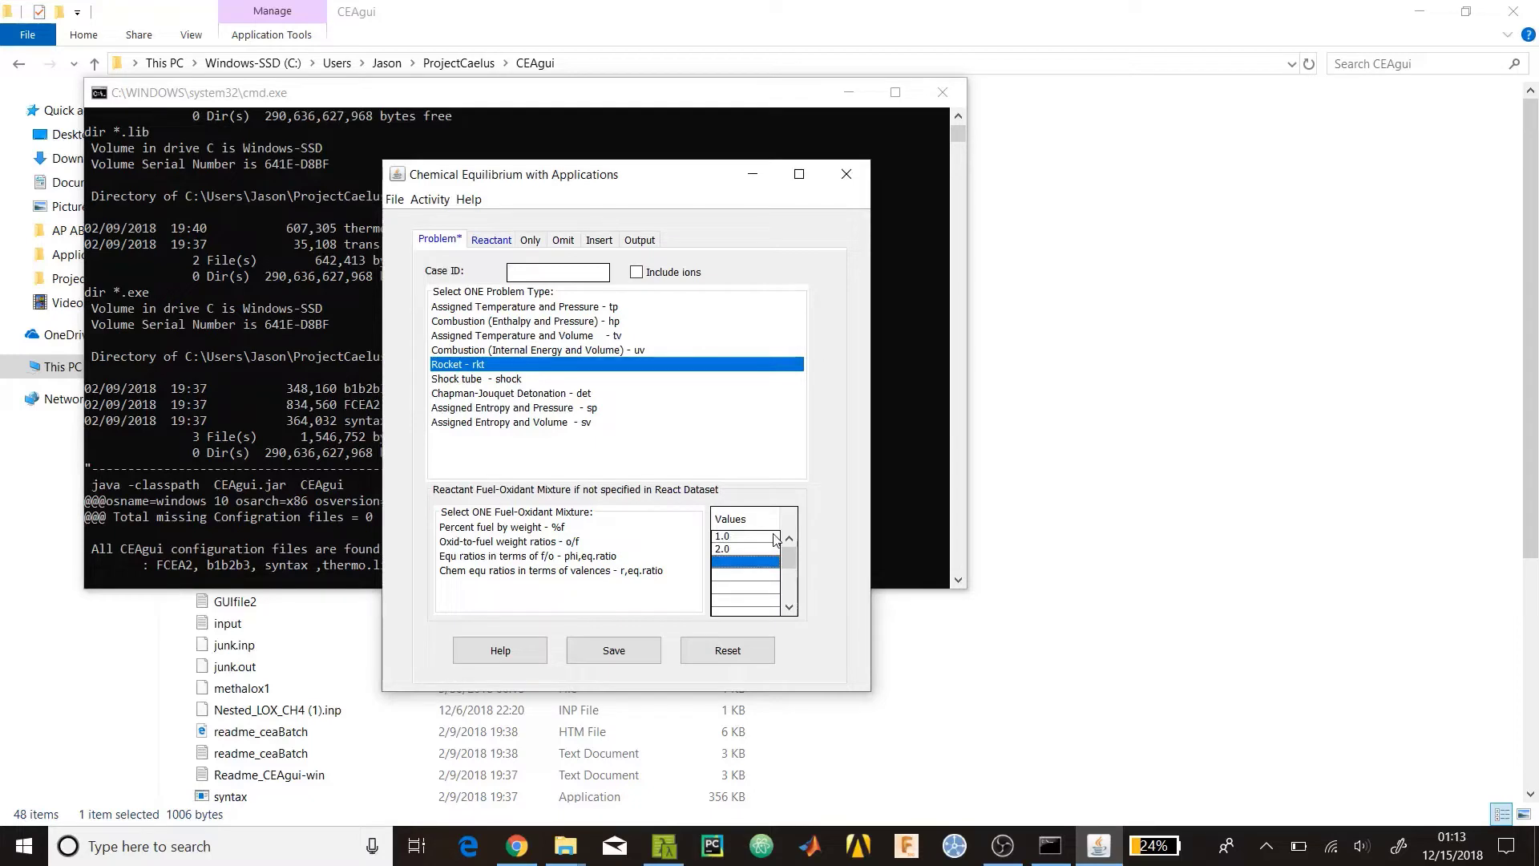
type("3.0")
key("Return")
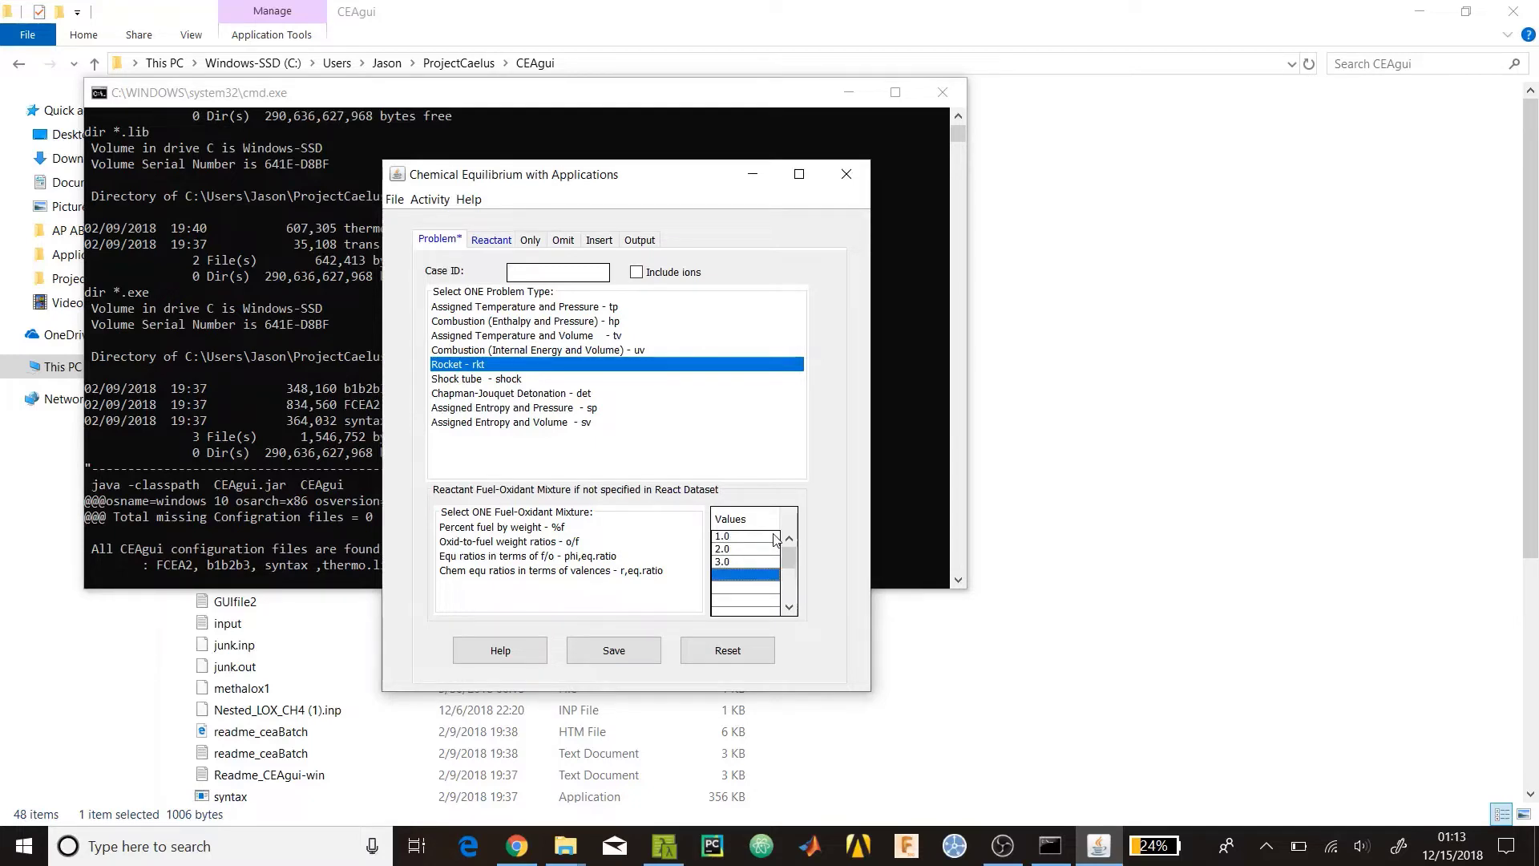
left_click(762, 550)
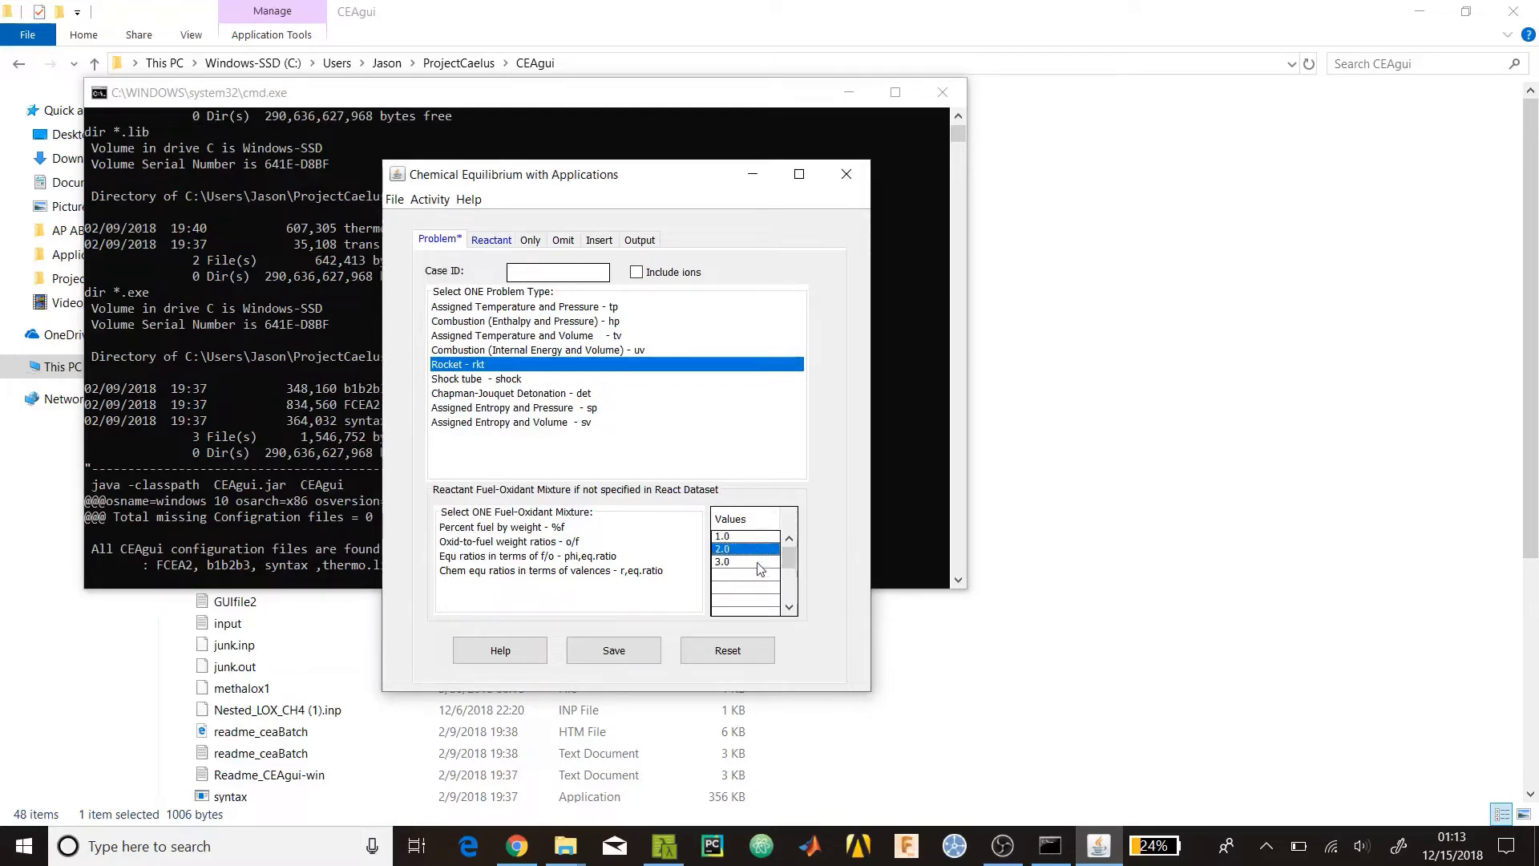
left_click(760, 565)
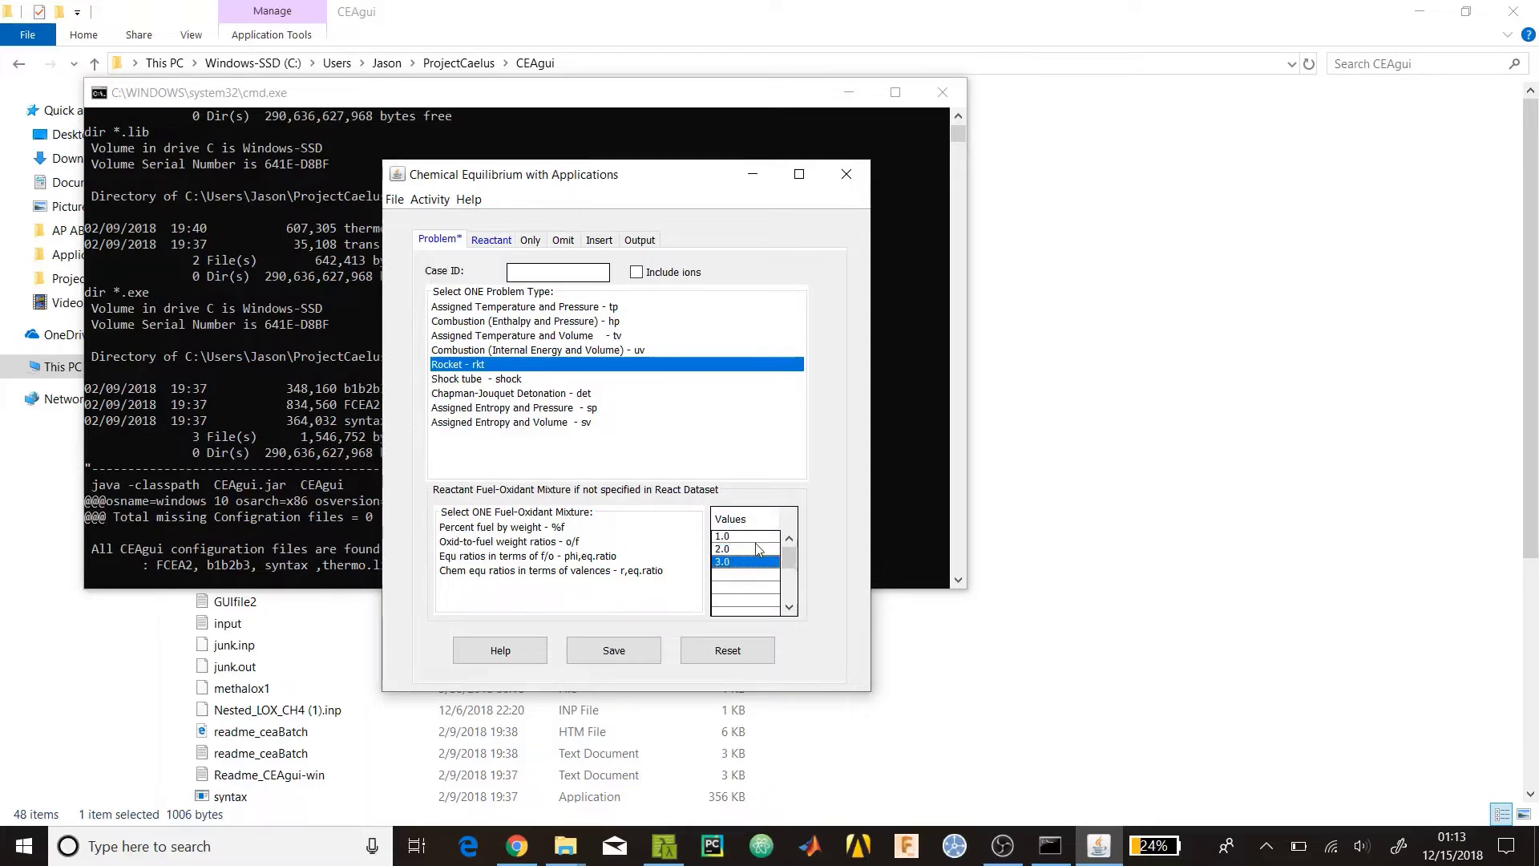
left_click(757, 539)
left_click(754, 562)
left_click(753, 564)
Save the problem settings and run the CEA calculation, storing the input under the default file name junk.inp
left_click(648, 648)
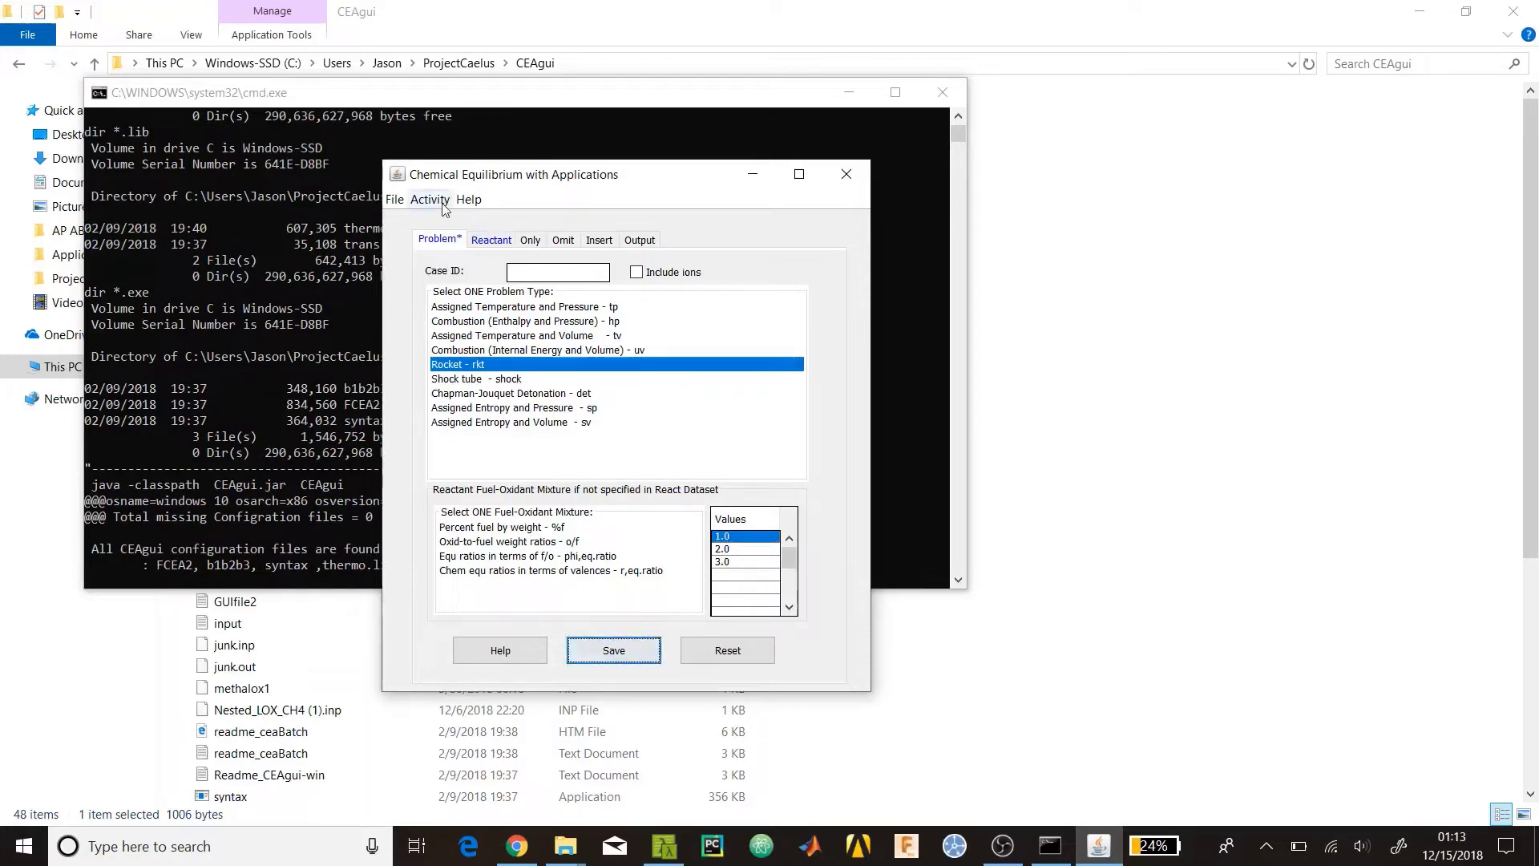
left_click(492, 241)
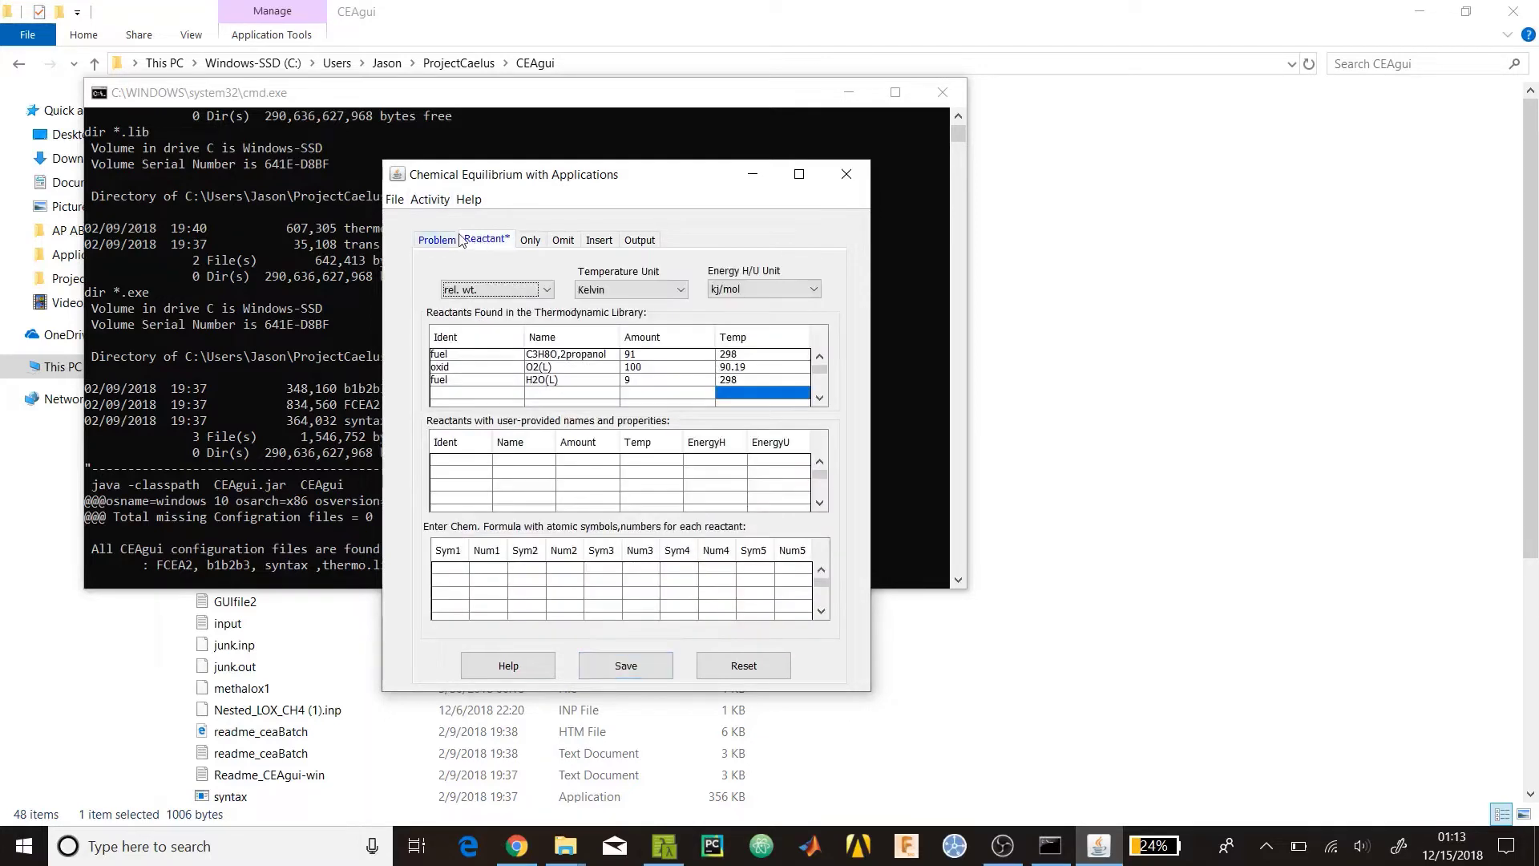
left_click(460, 237)
left_click(429, 199)
left_click(457, 215)
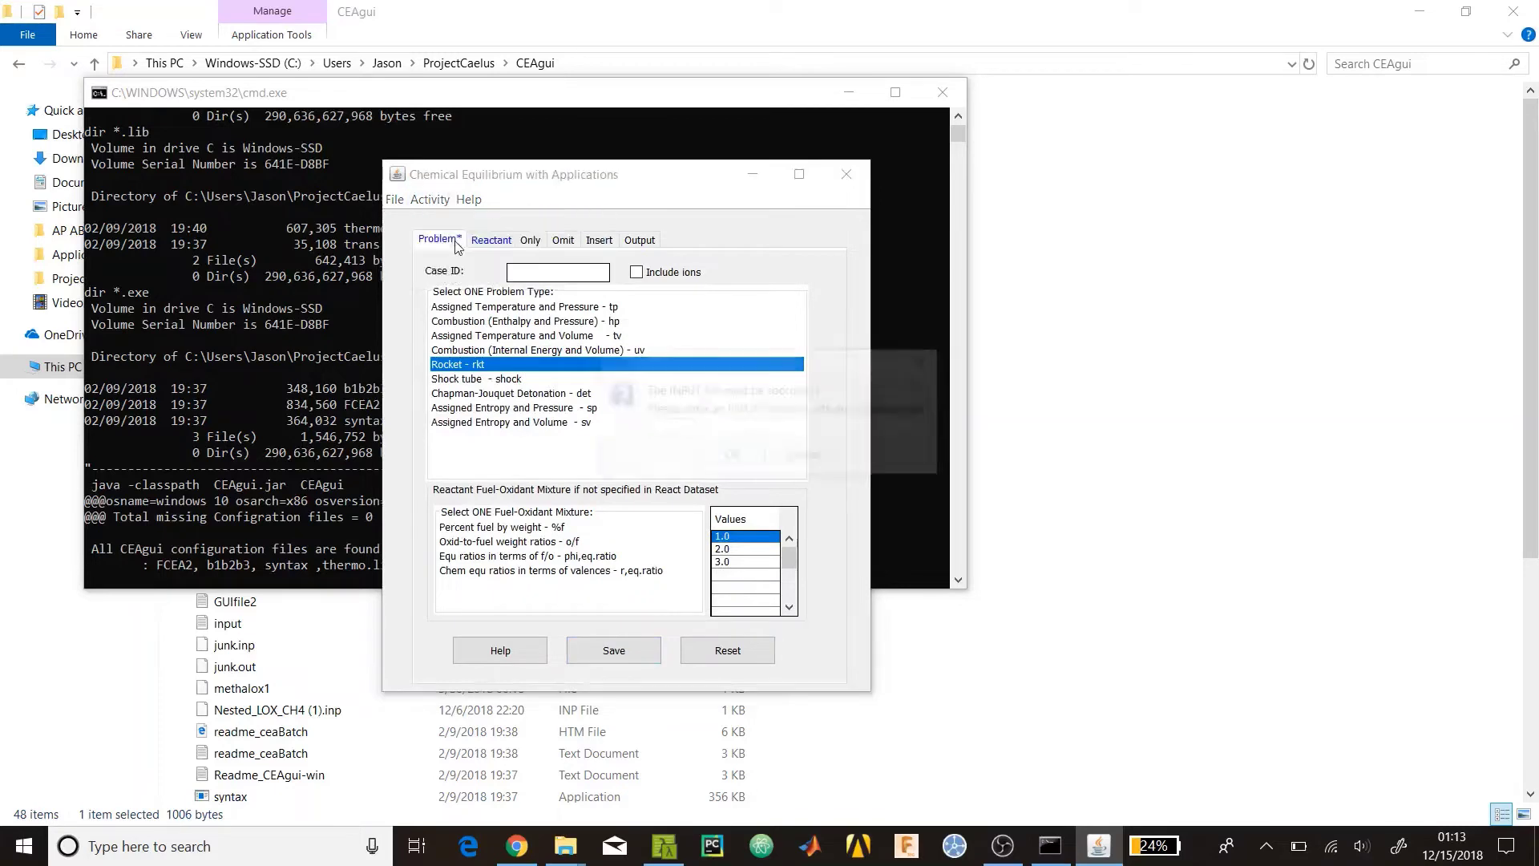
left_click(728, 457)
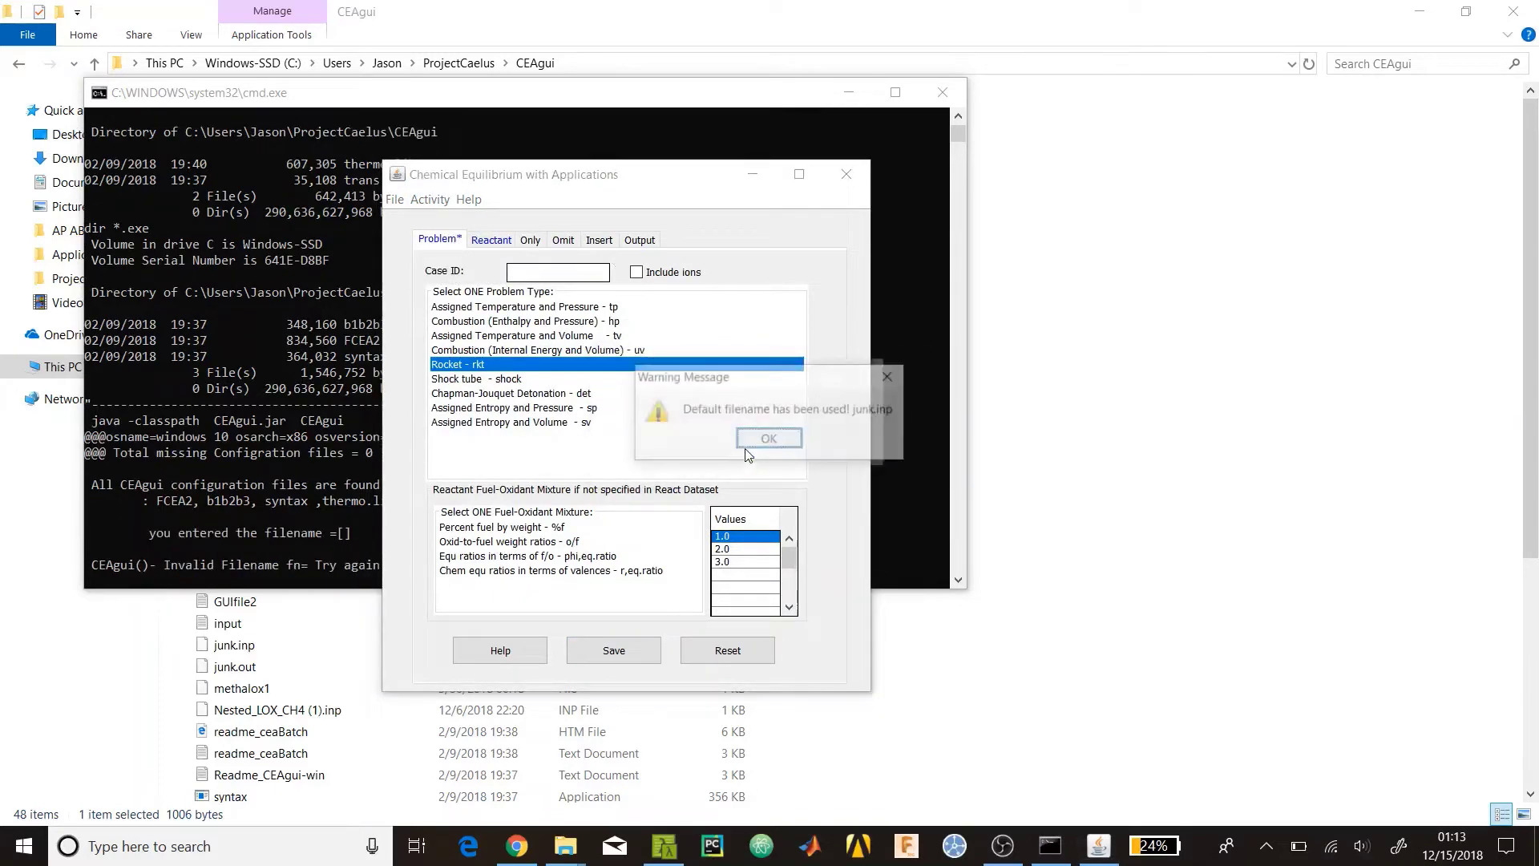
left_click(758, 442)
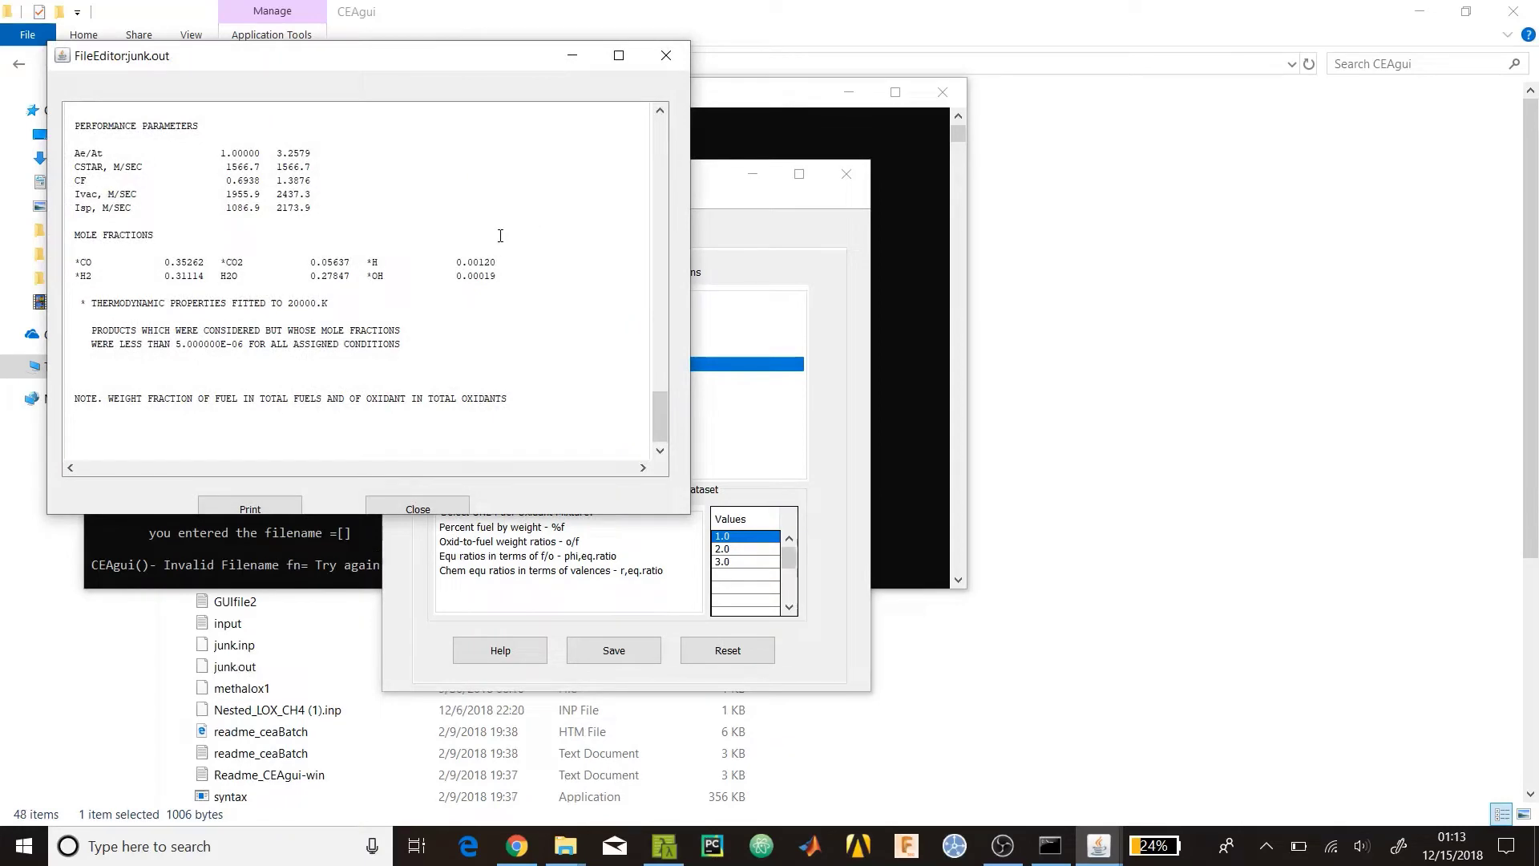
Examine the echoed problem definition, reactant data and considered species list in the junk.out output
scroll(494, 255, "up", 20)
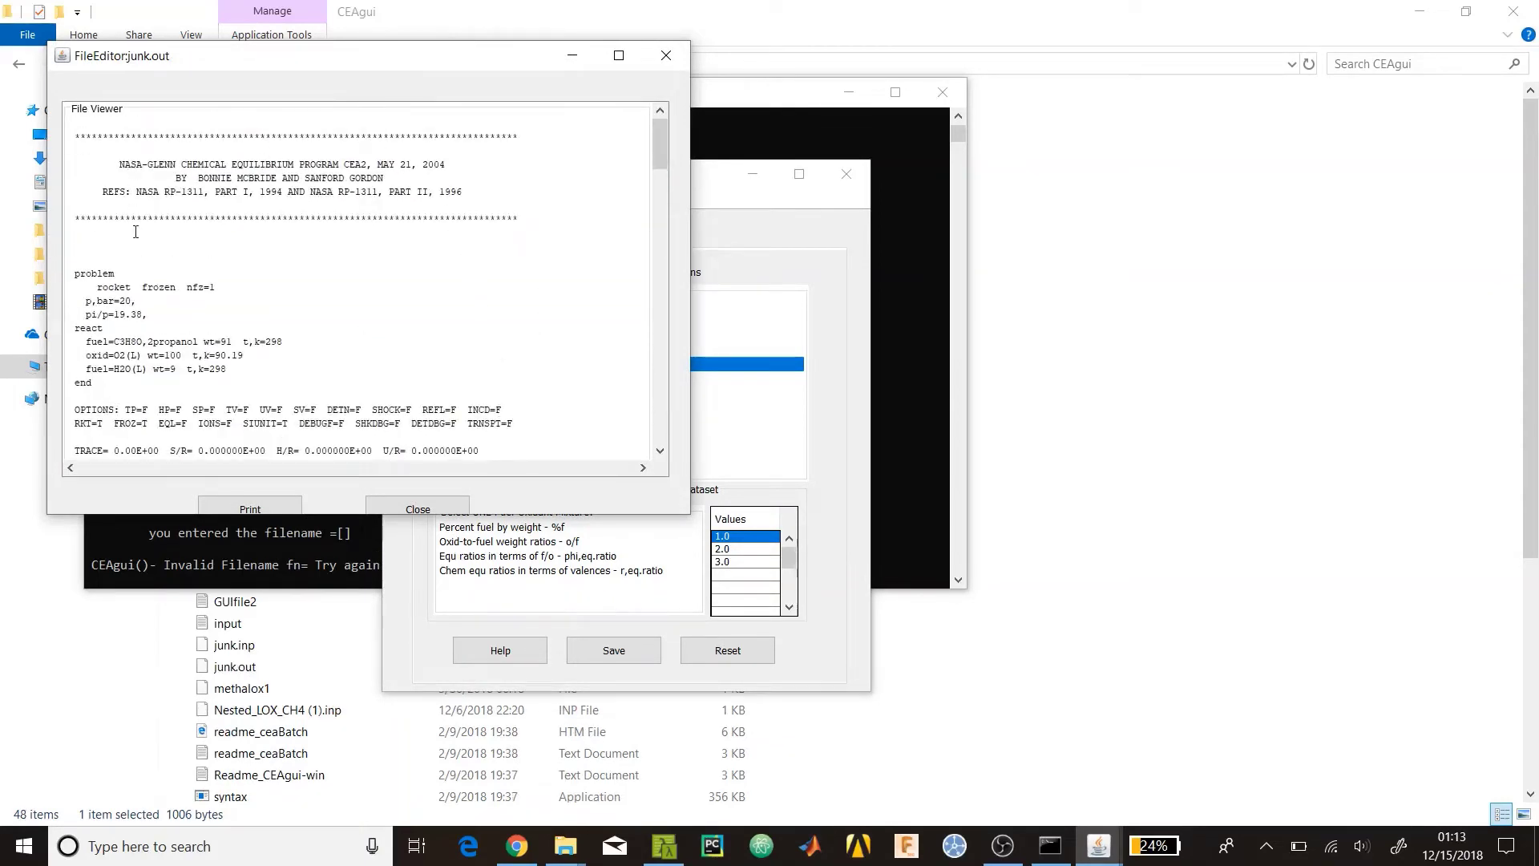
scroll(135, 231, "down", 4)
scroll(130, 244, "up", 1)
scroll(127, 251, "down", 1)
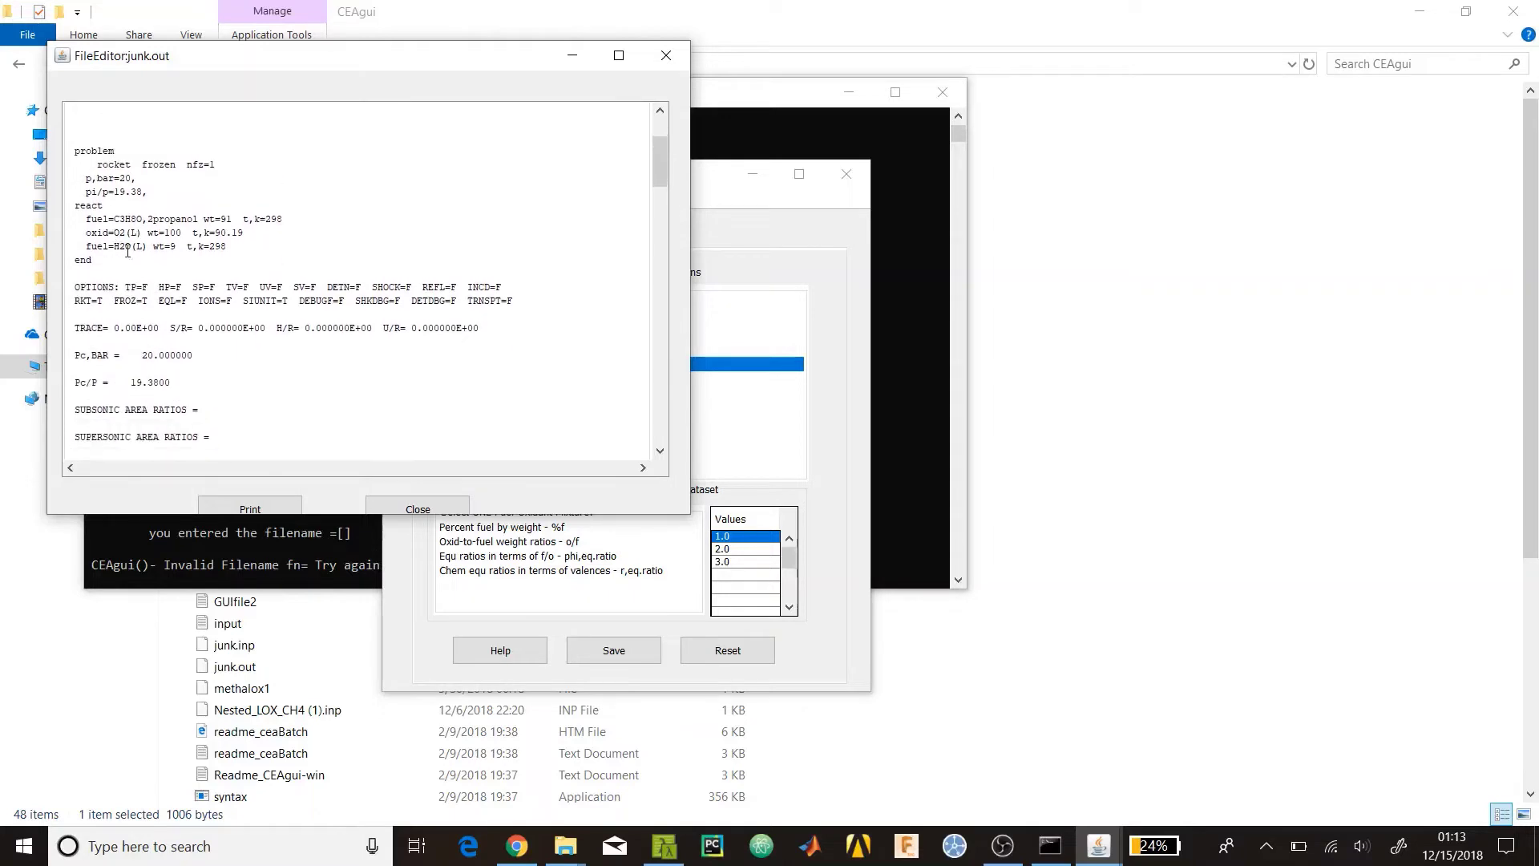
scroll(128, 250, "down", 10)
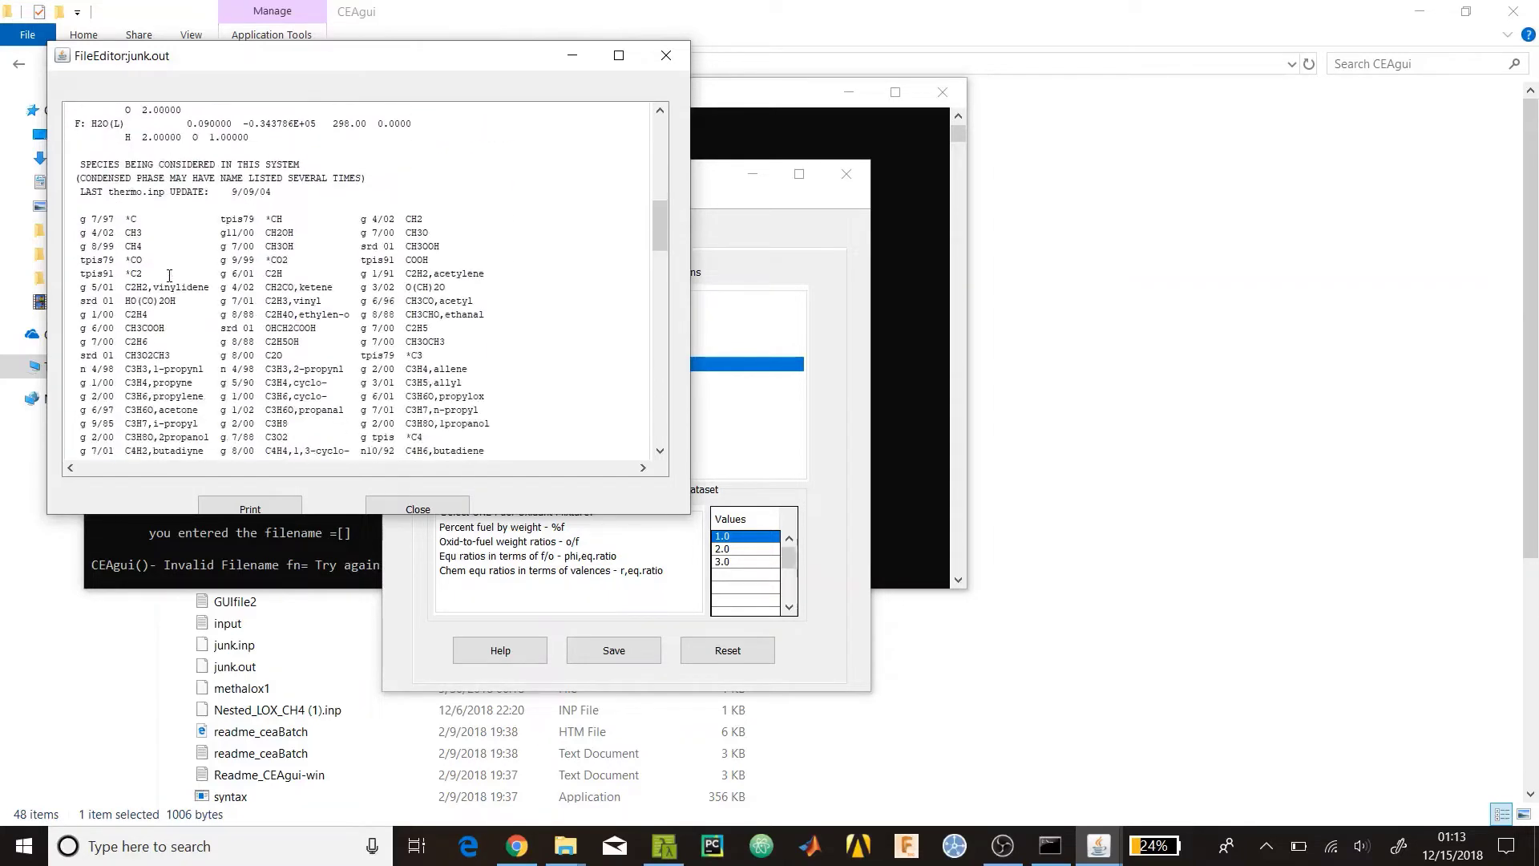
scroll(169, 275, "up", 4)
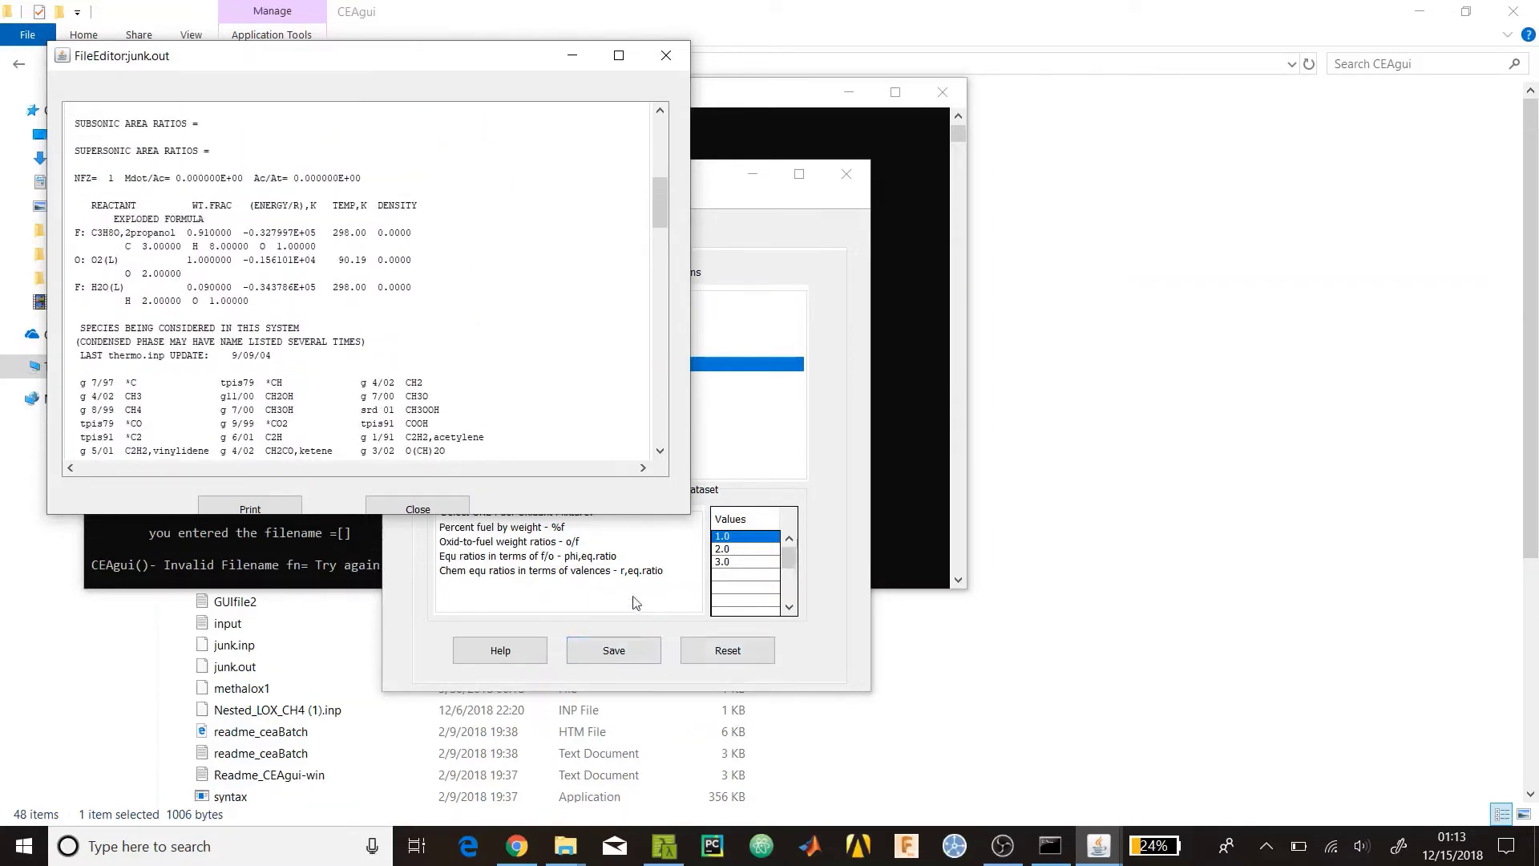
scroll(365, 332, "down", 15)
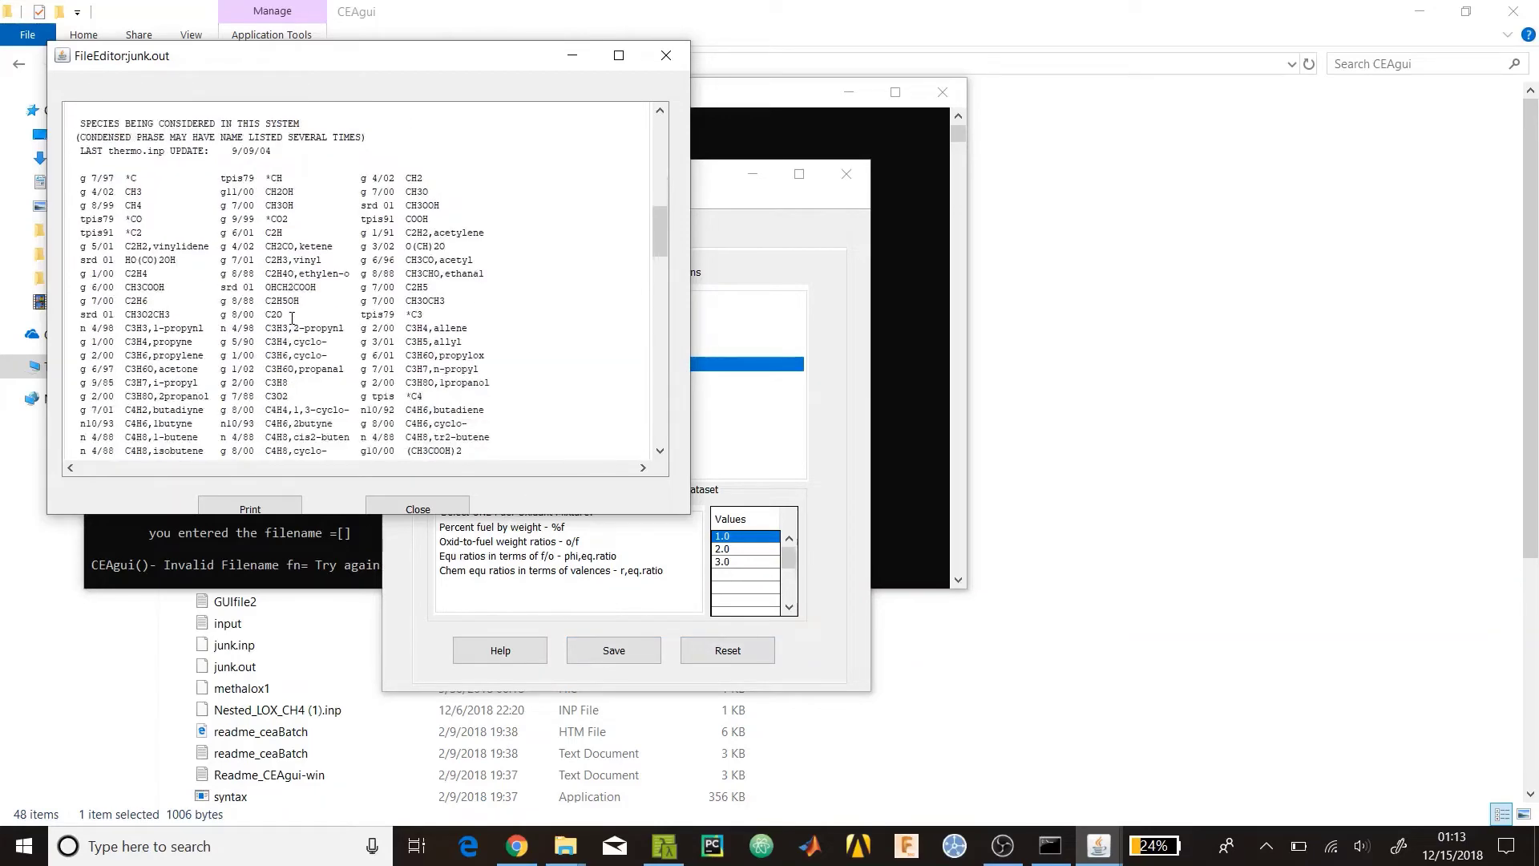
scroll(281, 305, "up", 12)
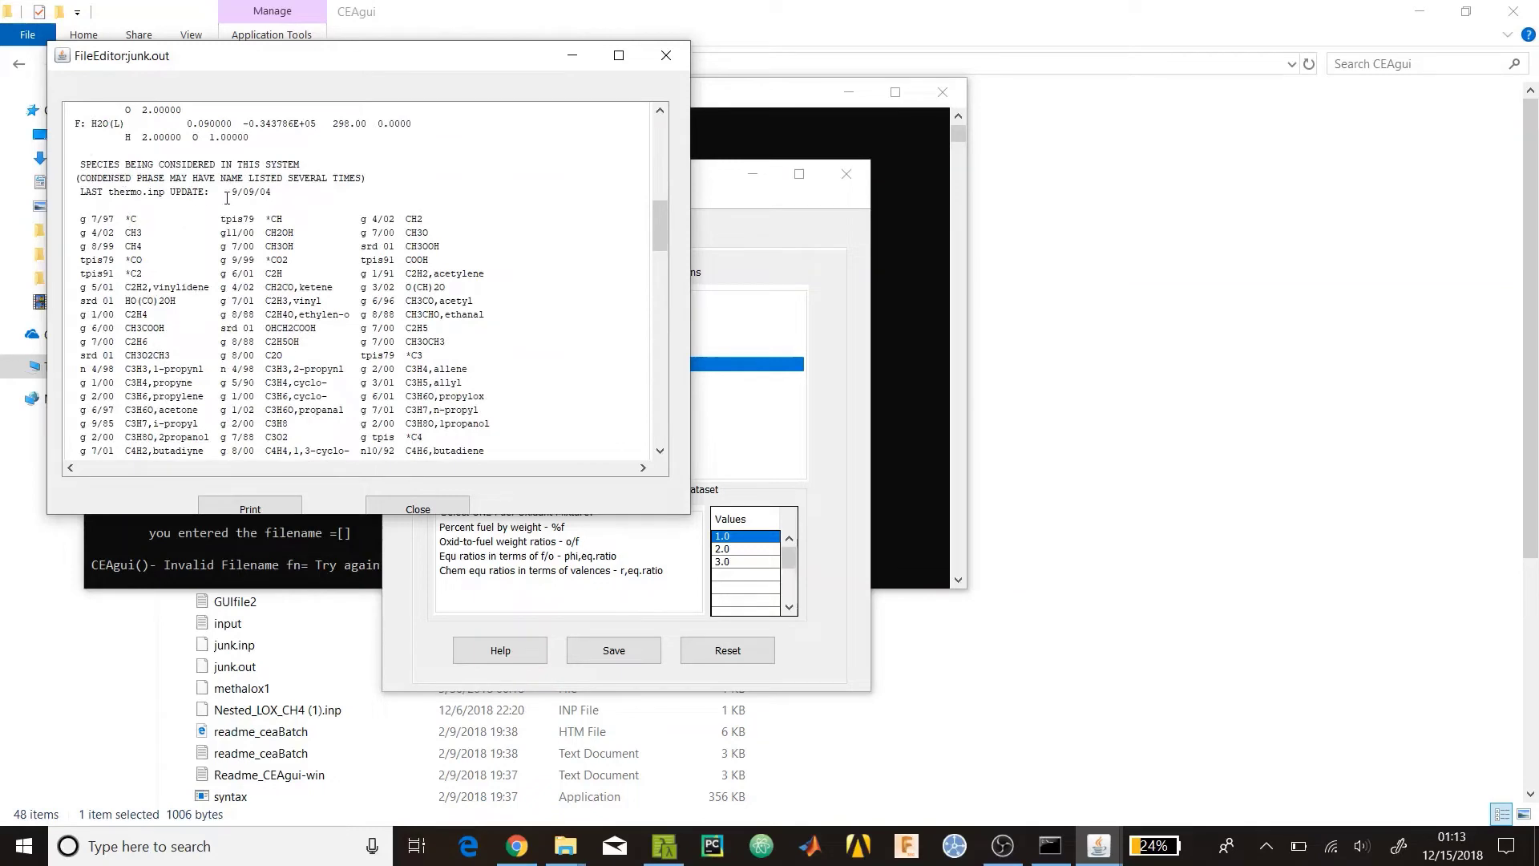
scroll(319, 210, "down", 12)
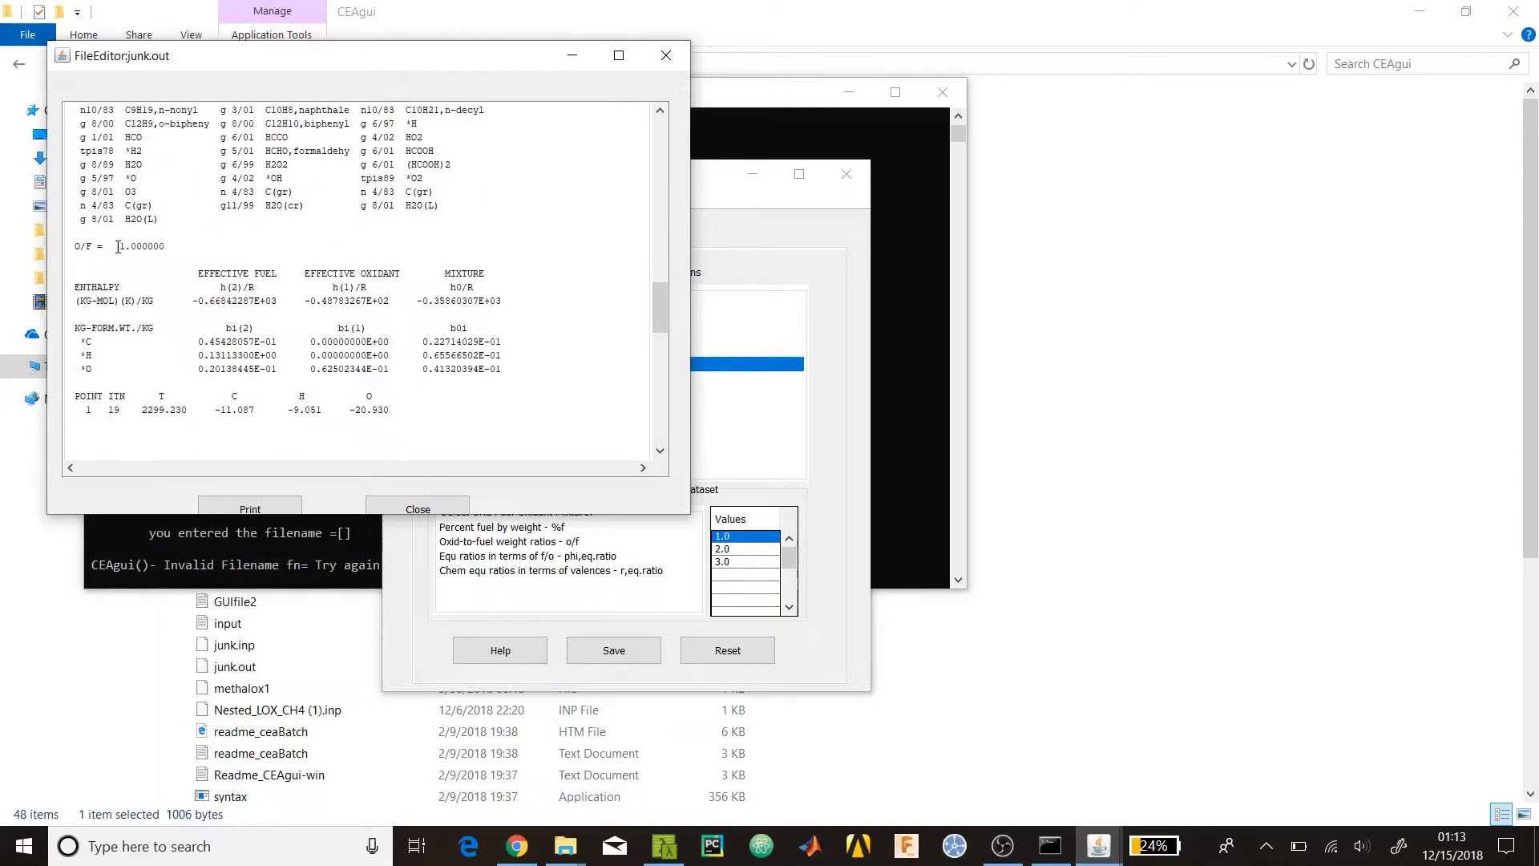
Examine the O/F ratio, chamber temperature and throat Isp in the theoretical rocket performance results
left_click_drag(74, 246, 172, 241)
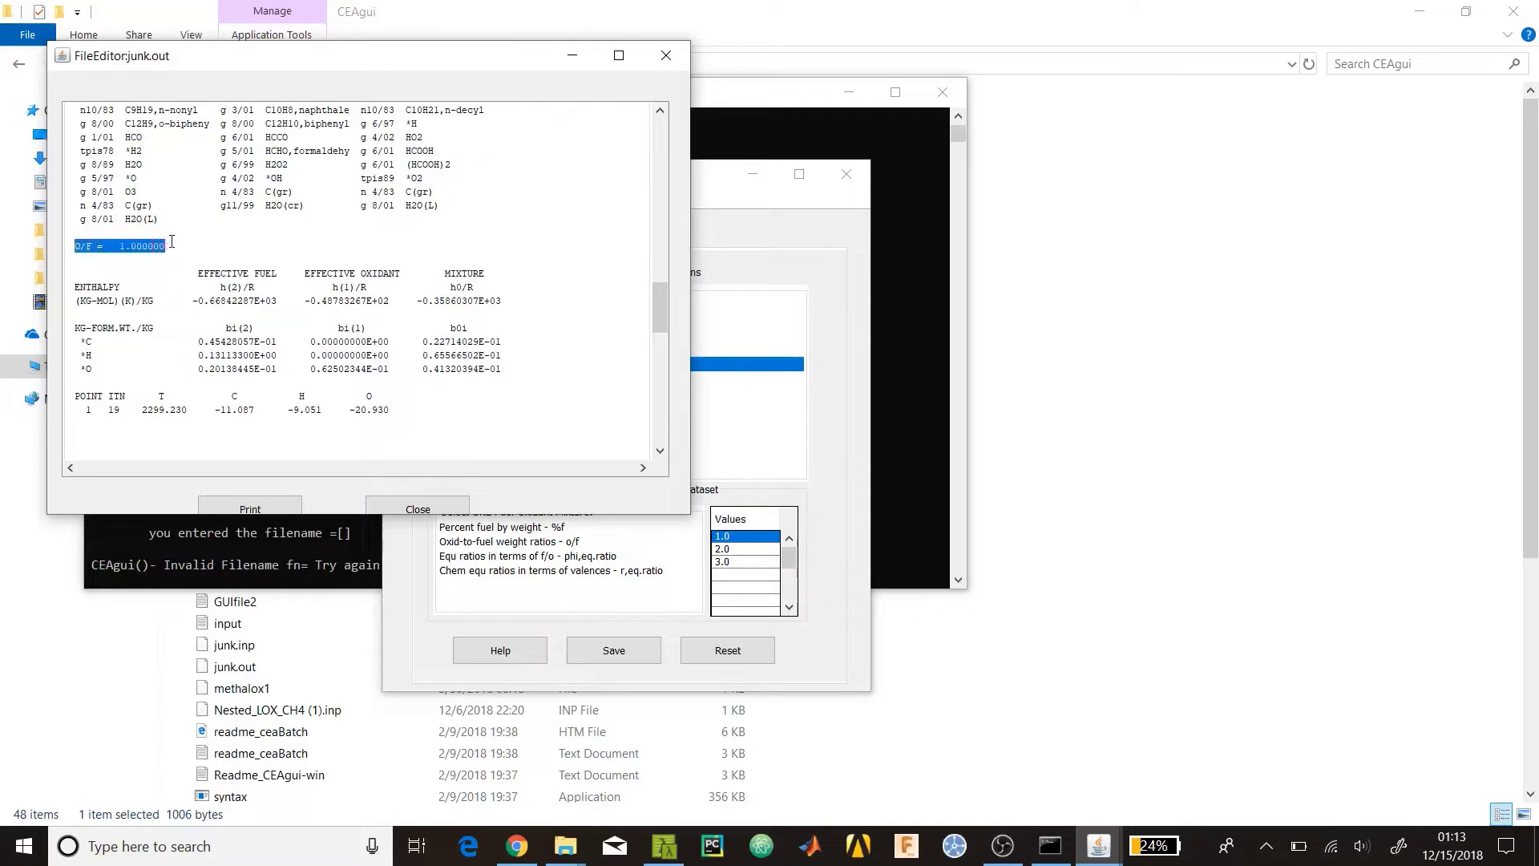
scroll(536, 416, "down", 15)
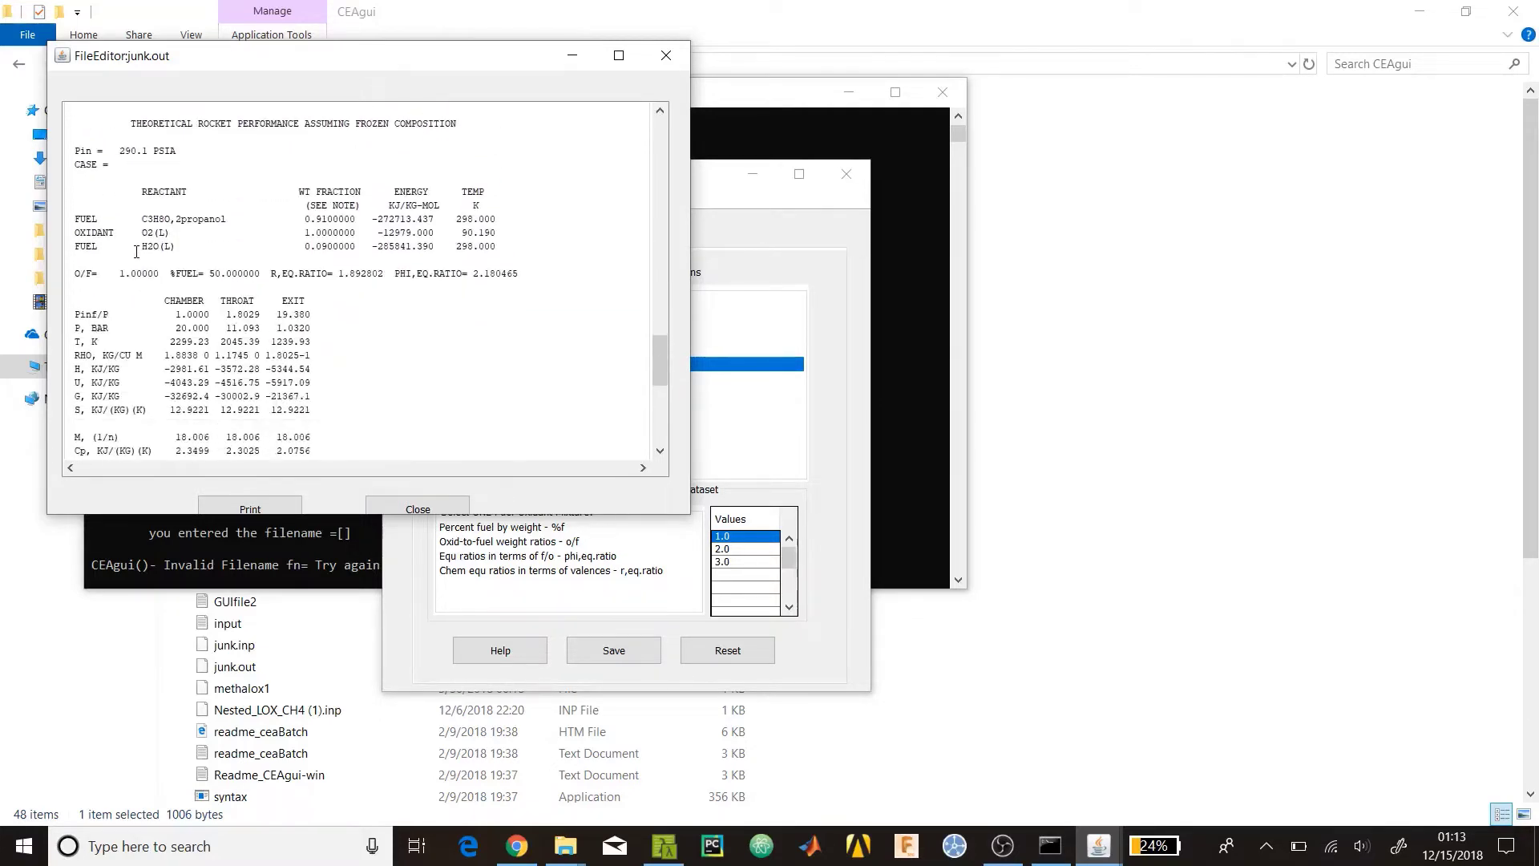
left_click_drag(120, 273, 159, 273)
scroll(163, 264, "down", 3)
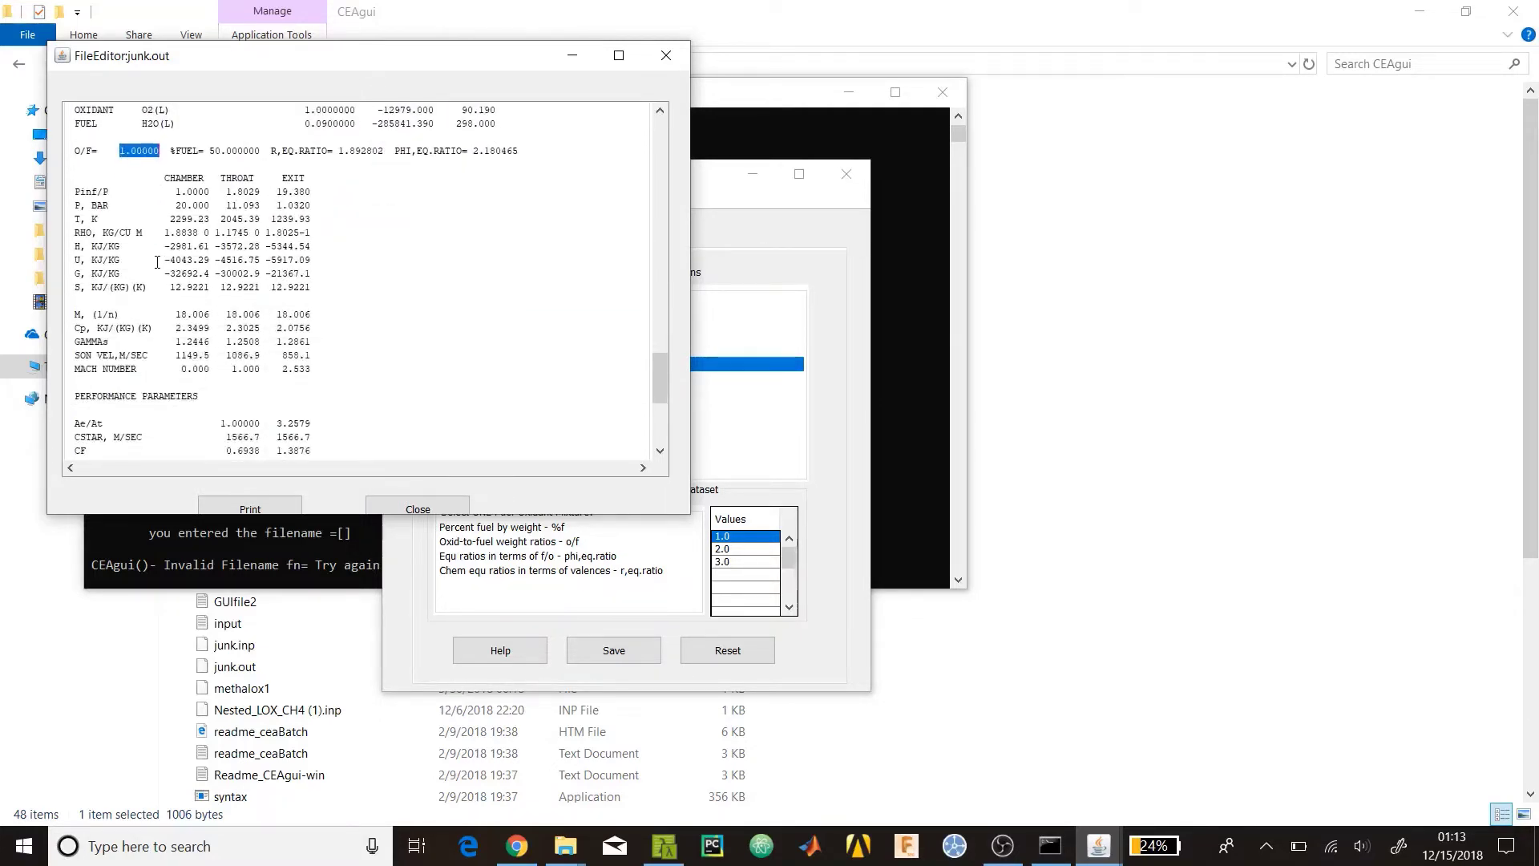
scroll(166, 246, "down", 1)
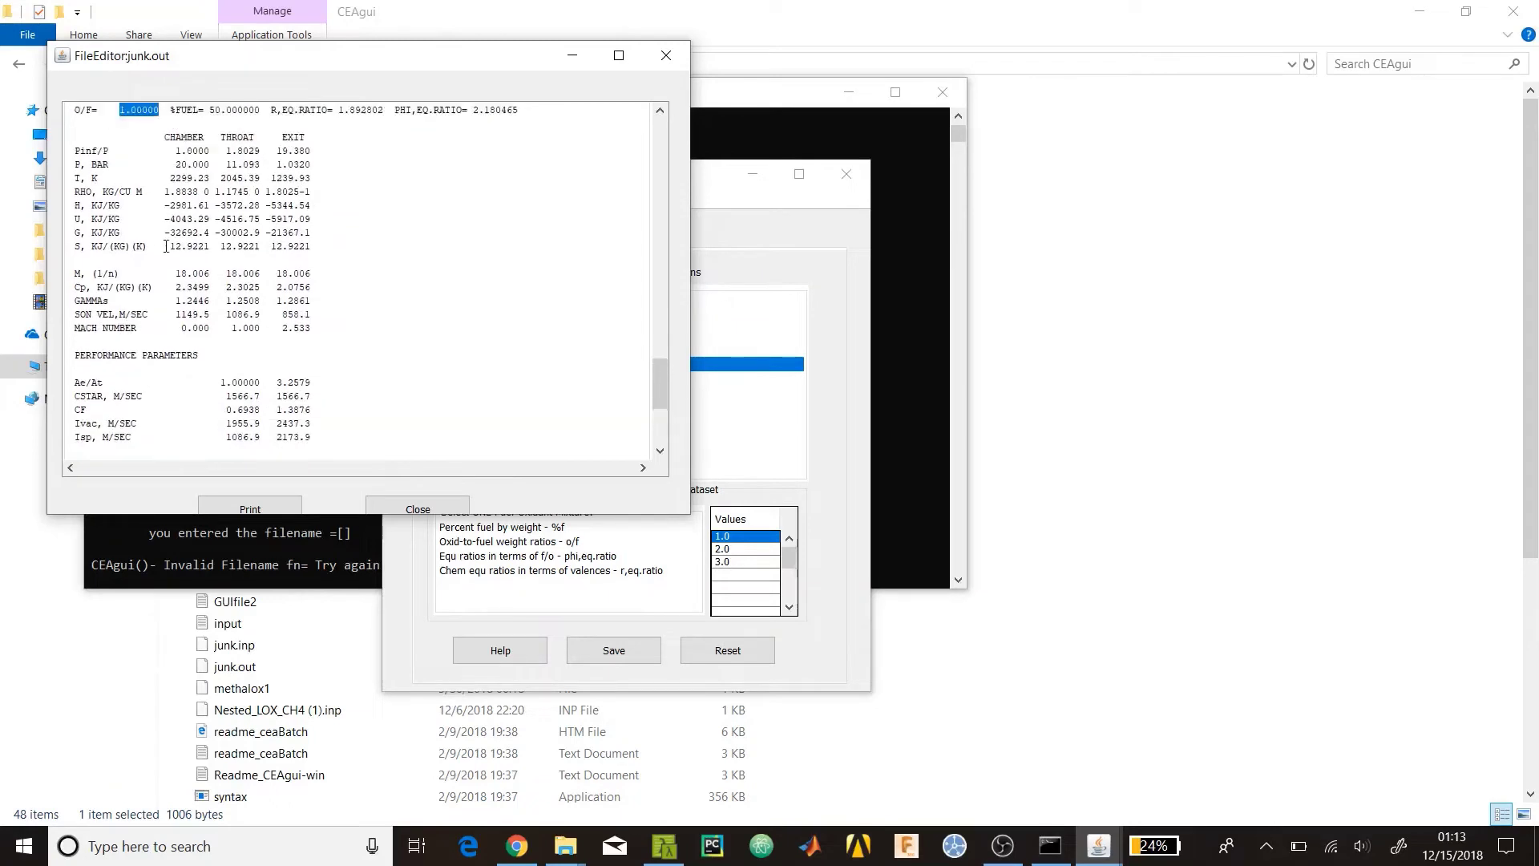
left_click(177, 150)
left_click(173, 178)
scroll(215, 161, "down", 1)
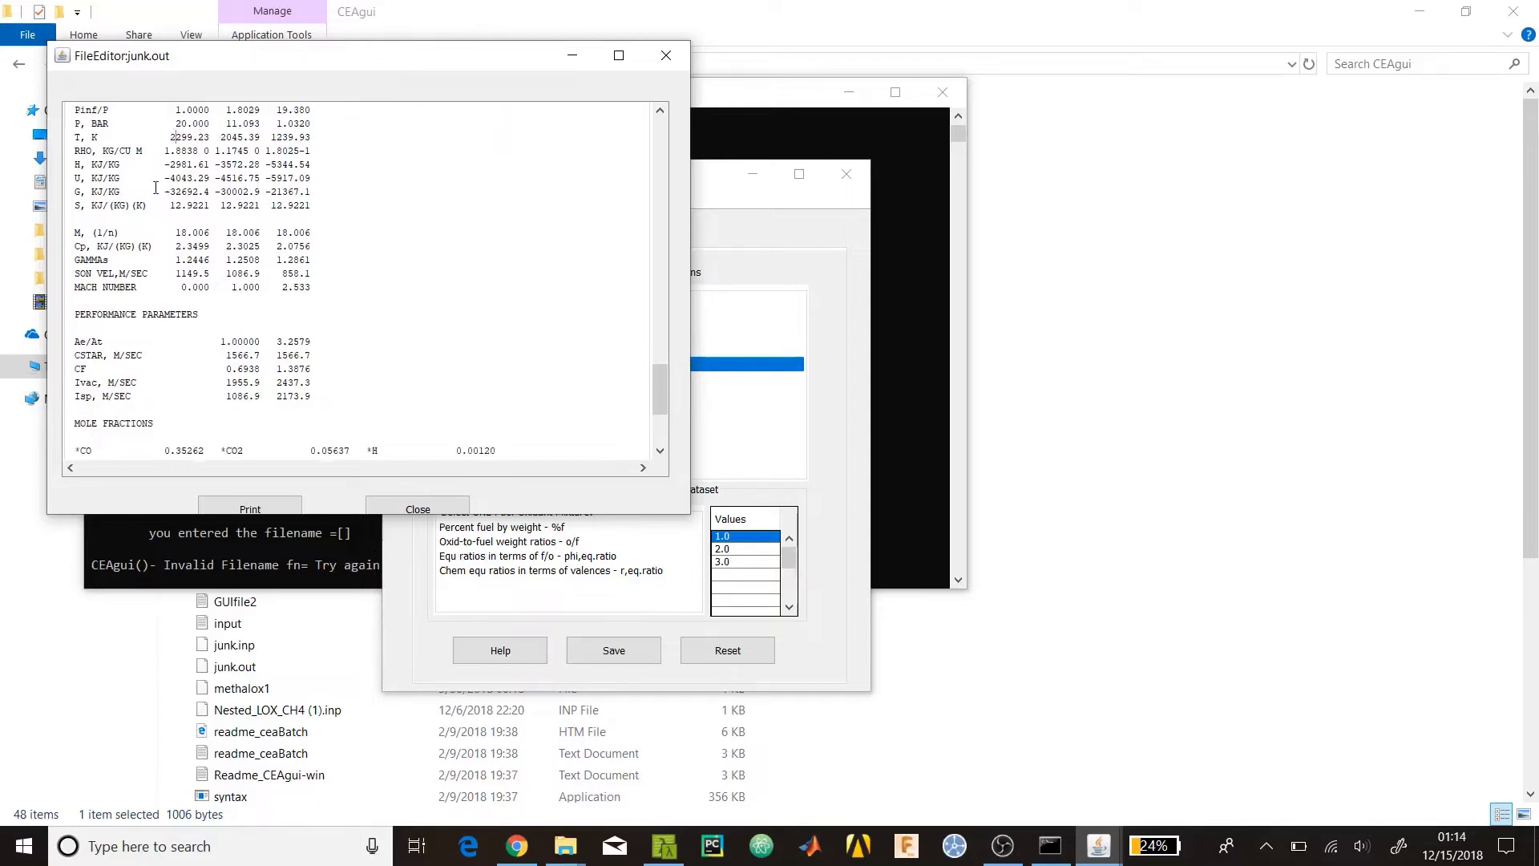
scroll(184, 168, "up", 1)
left_click_drag(77, 178, 215, 178)
scroll(198, 360, "down", 1)
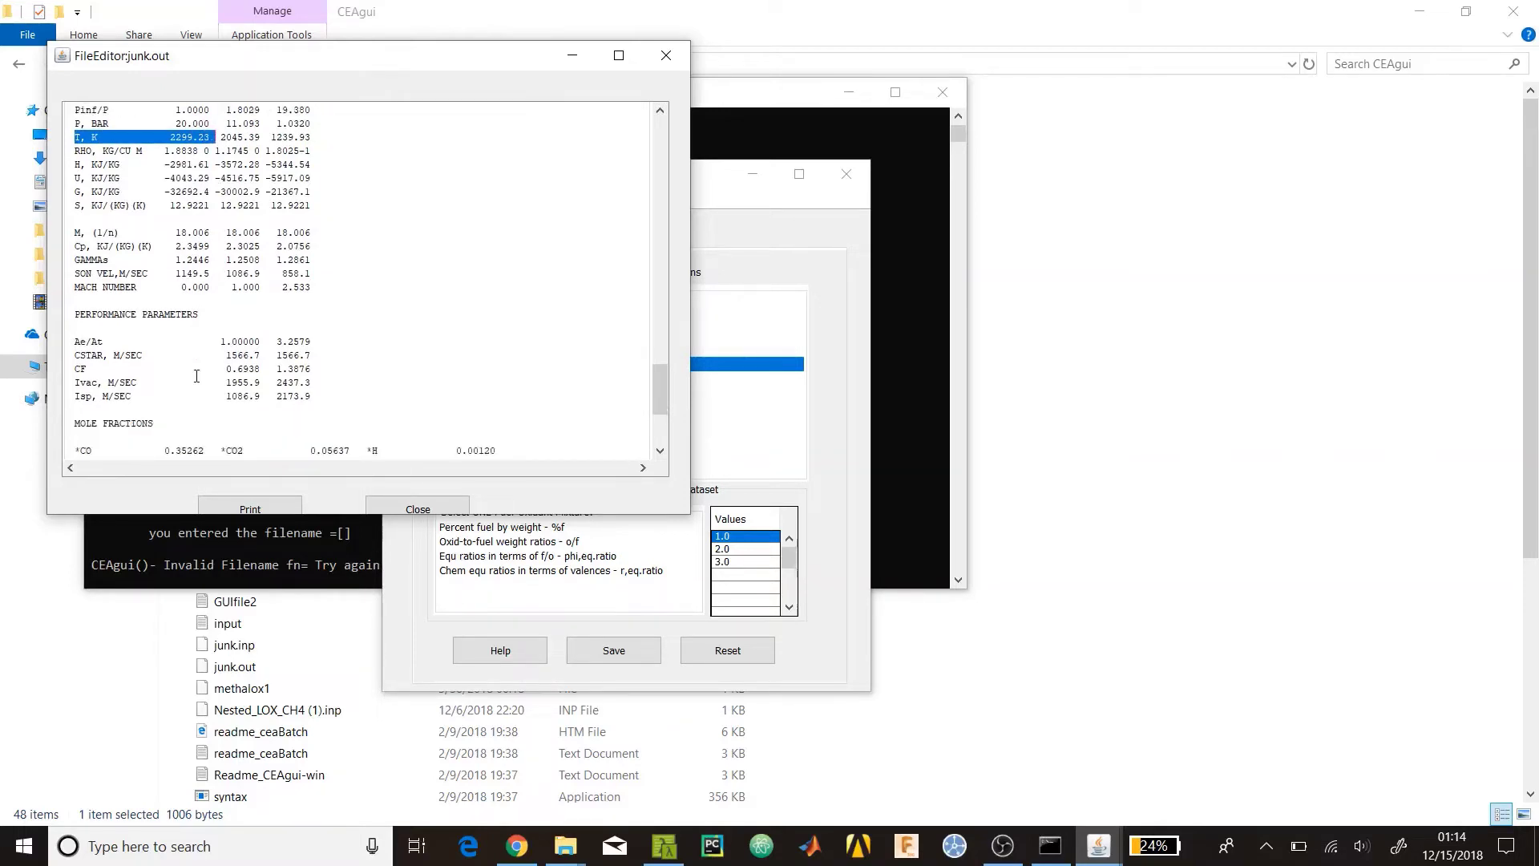
left_click_drag(228, 399, 263, 396)
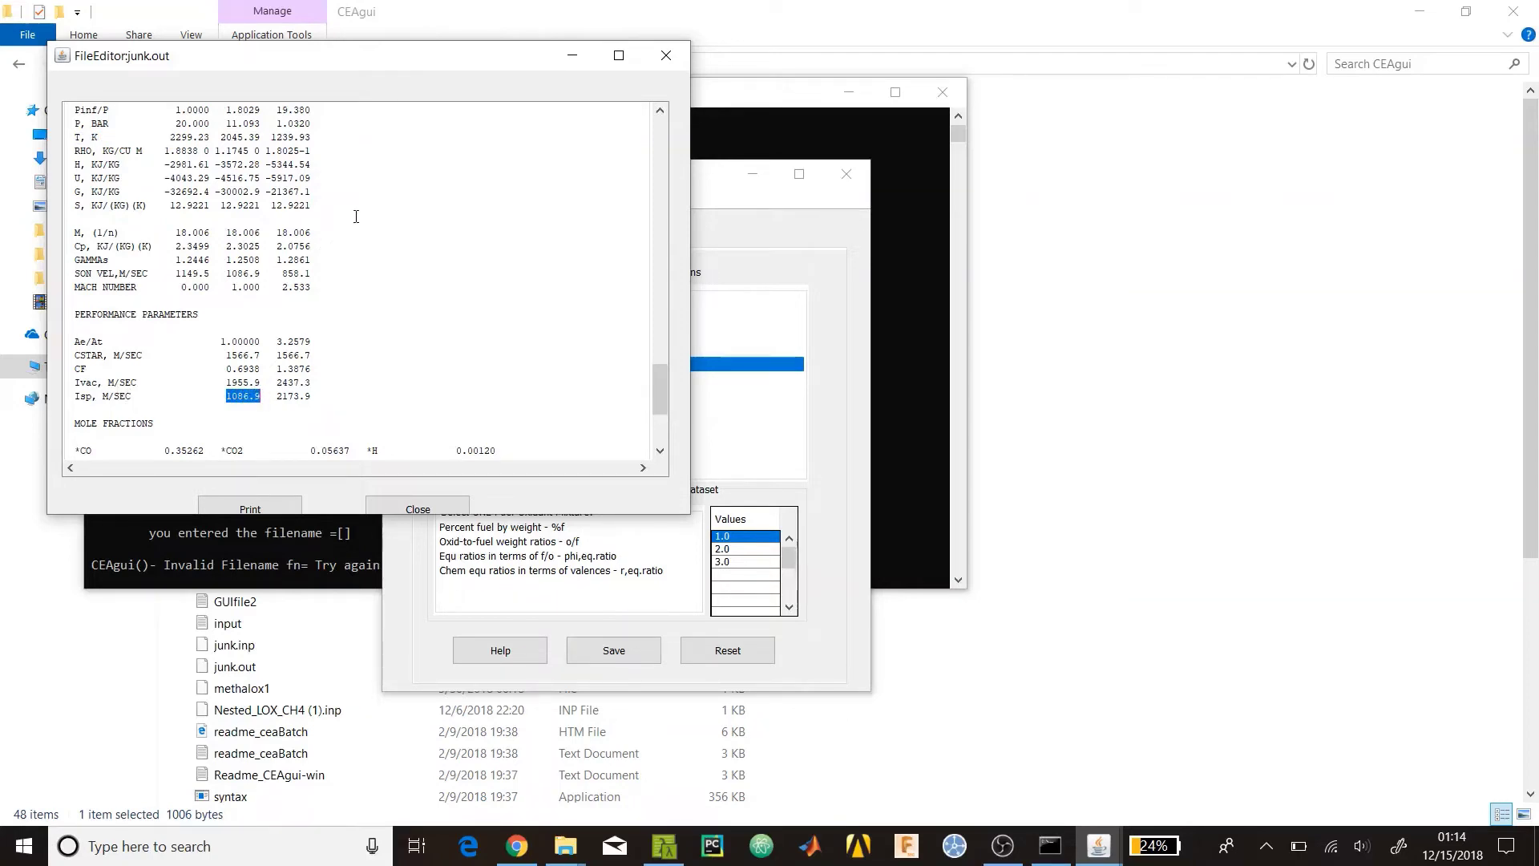
Check the whole junk.out output for results at the other oxid-to-fuel ratios, and close the file viewer
scroll(356, 240, "up", 10)
scroll(310, 287, "down", 3)
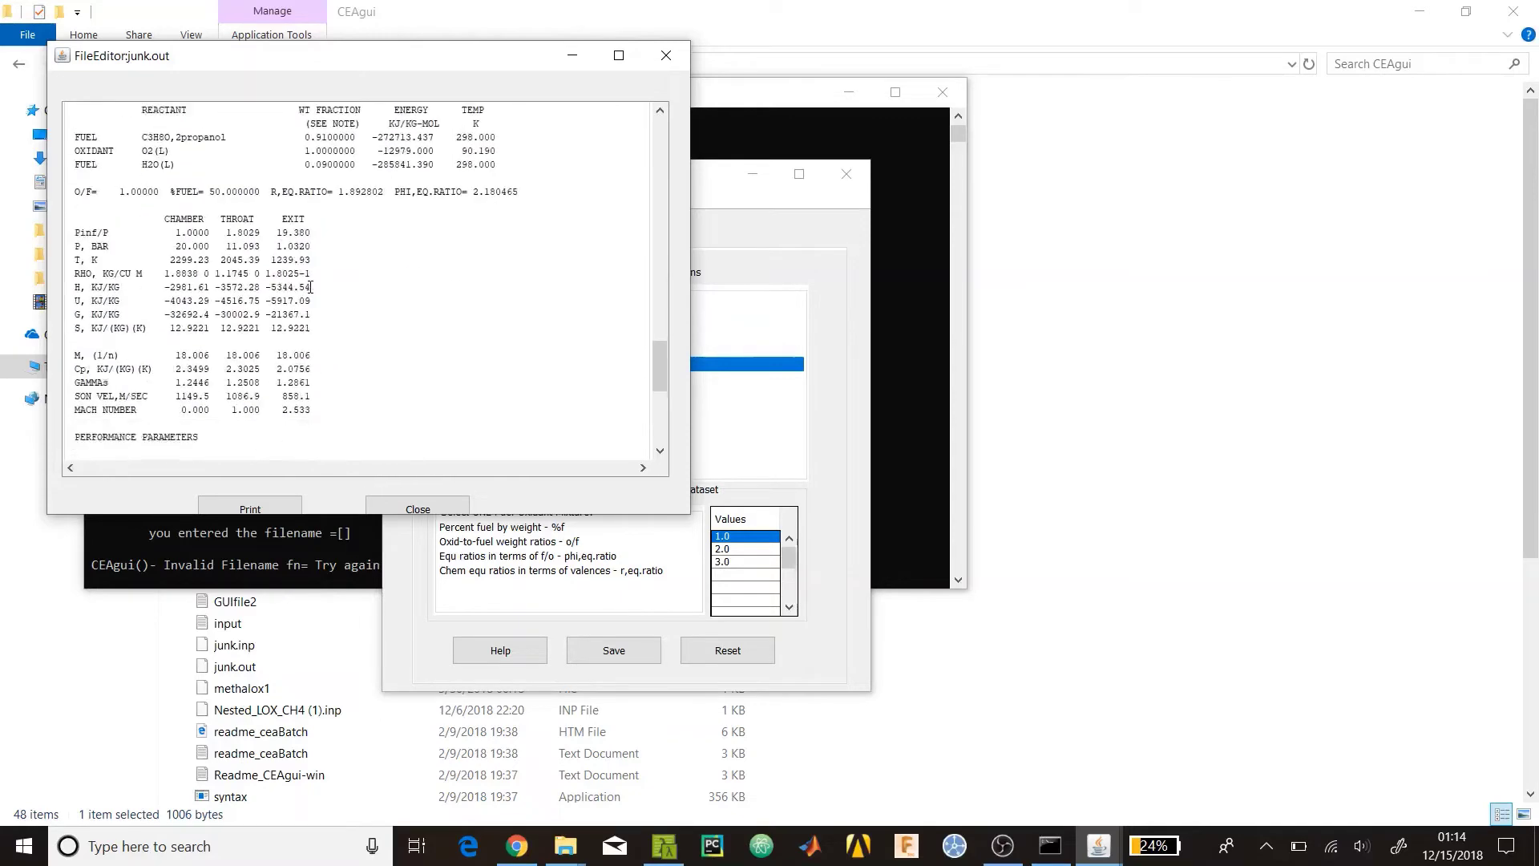
scroll(310, 287, "down", 8)
scroll(313, 277, "up", 14)
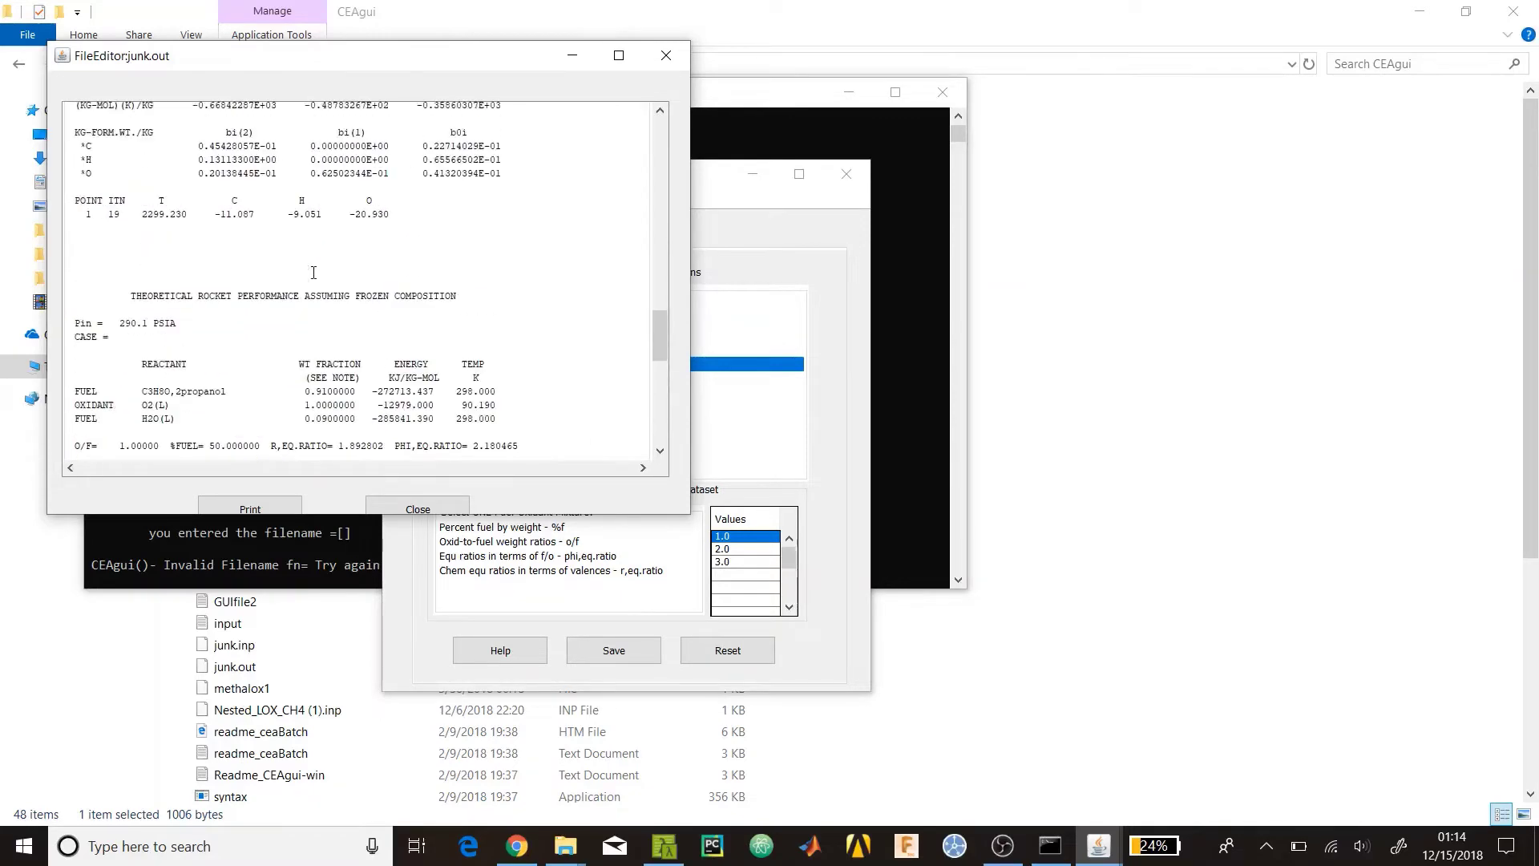
scroll(313, 272, "up", 1)
scroll(314, 273, "up", 15)
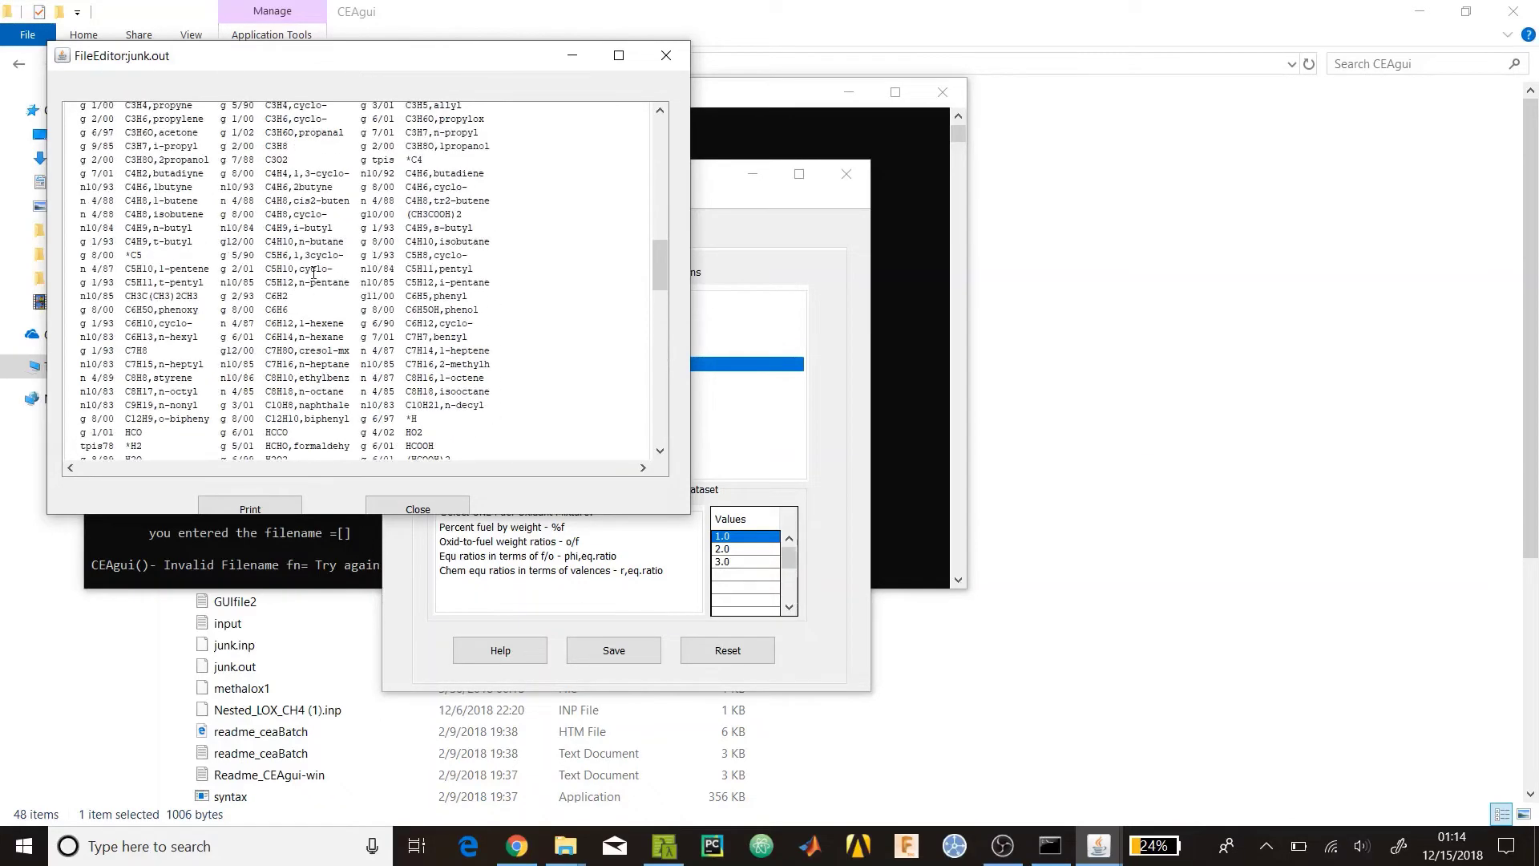
scroll(313, 272, "up", 6)
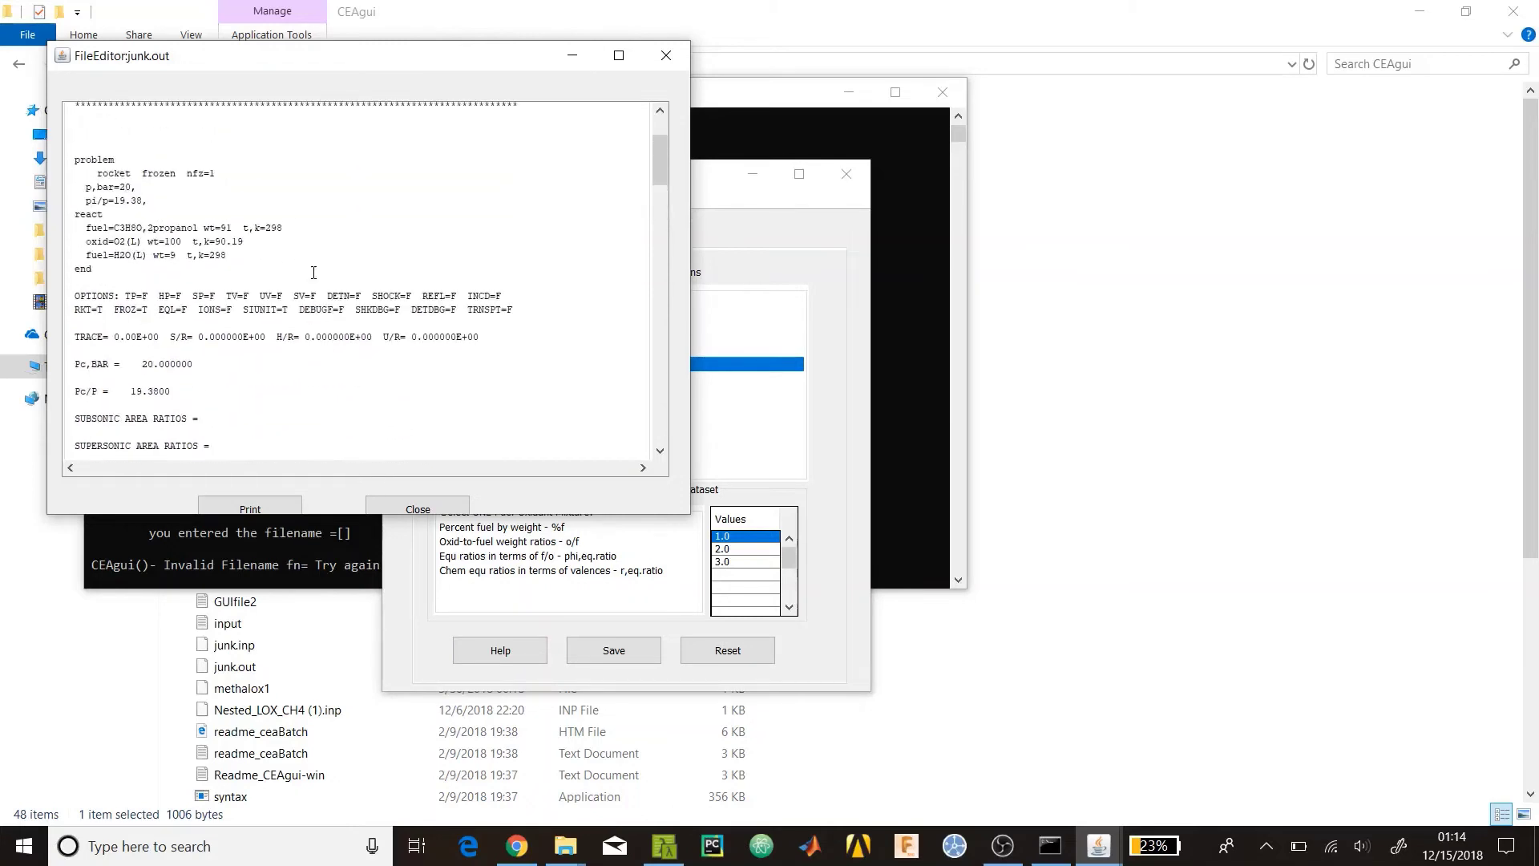
scroll(314, 272, "down", 20)
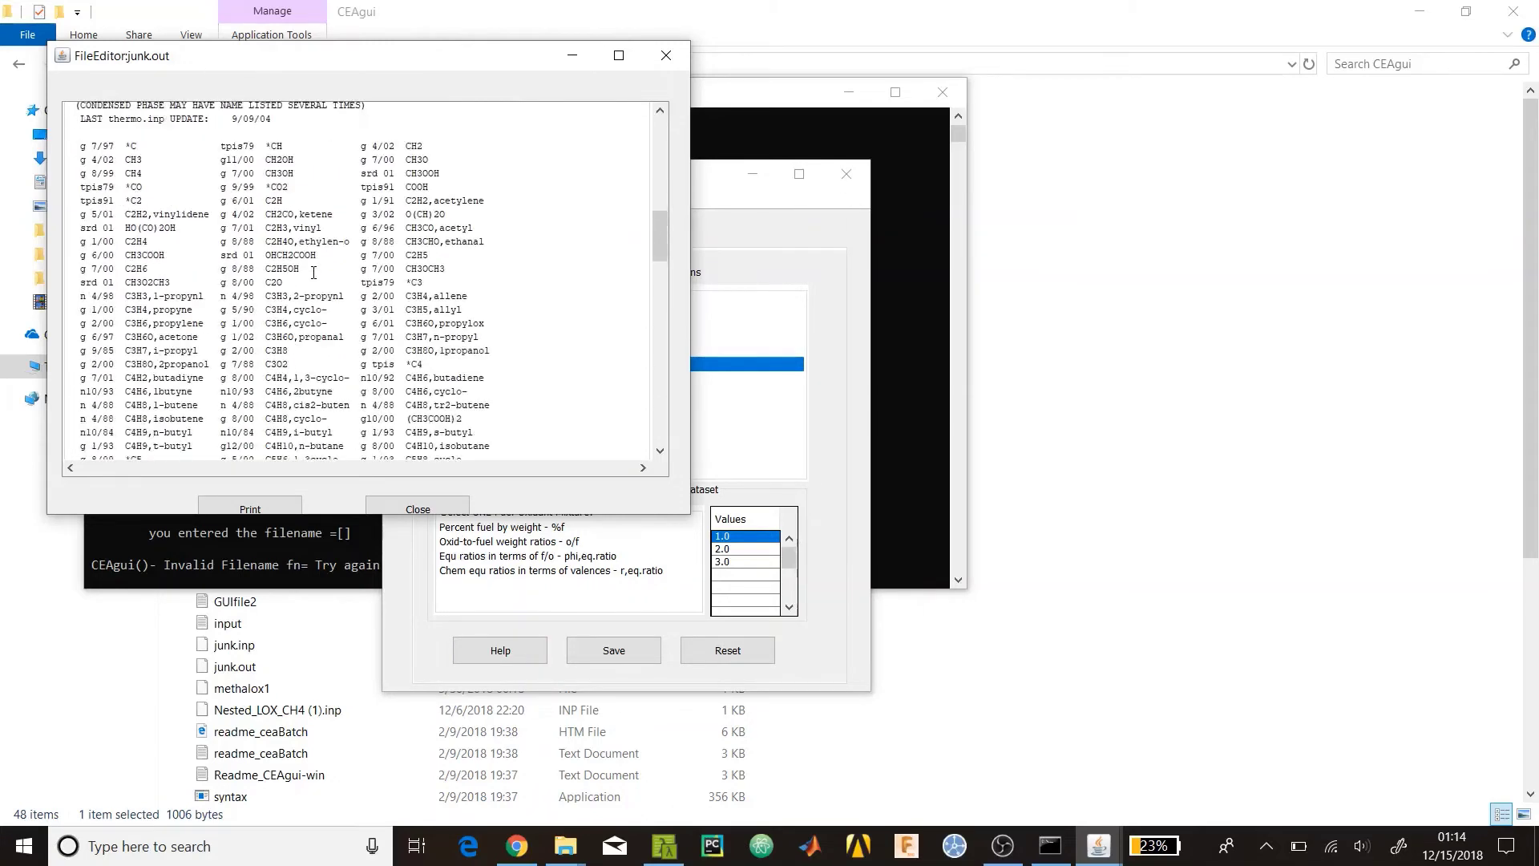
scroll(311, 274, "up", 1)
scroll(311, 274, "down", 10)
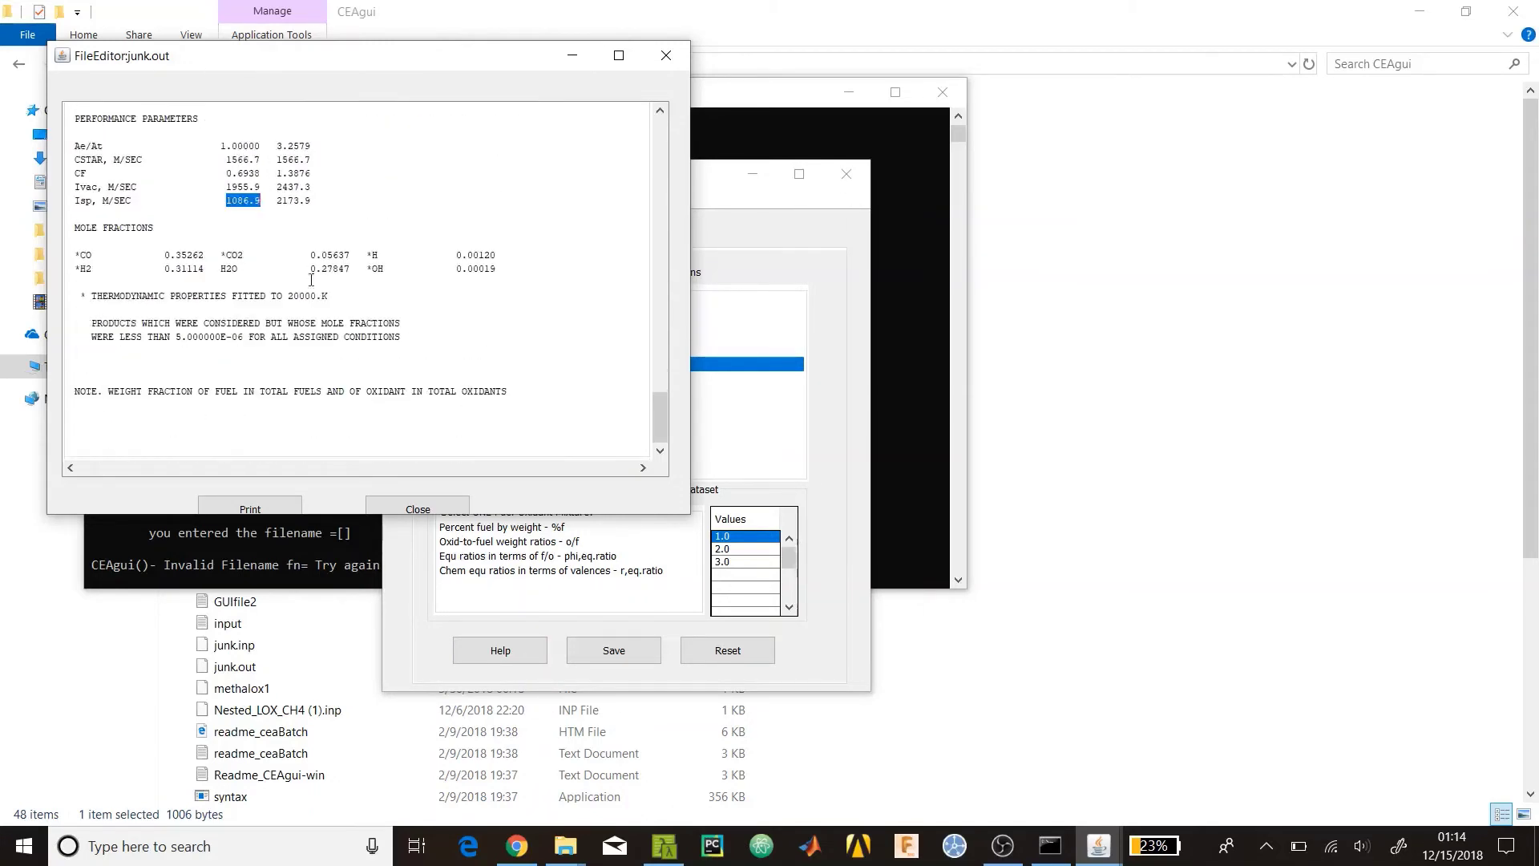
left_click(418, 509)
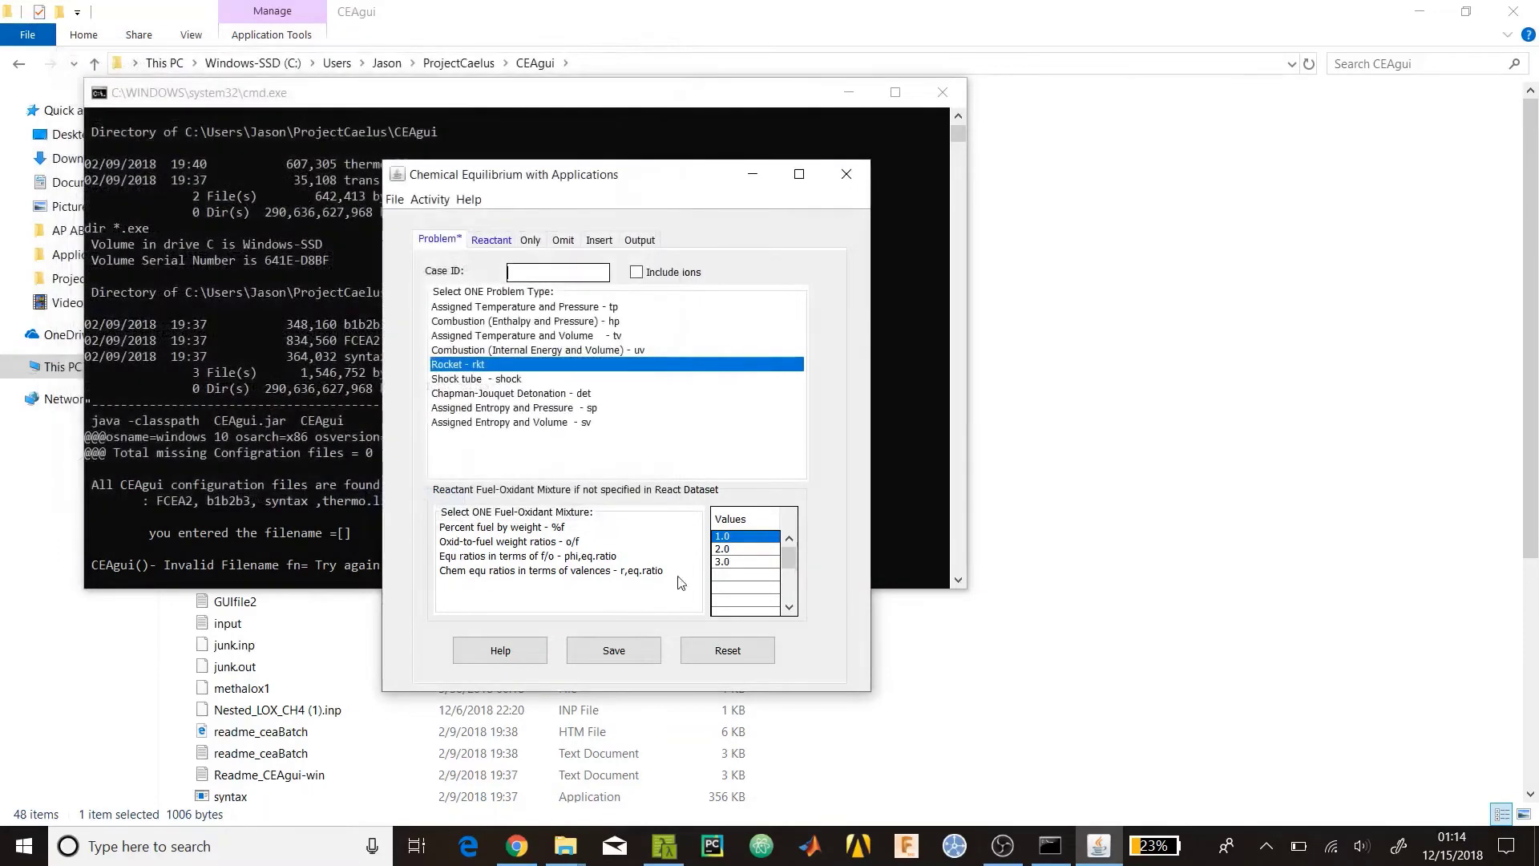
Save the problem again with the oxid-to-fuel values 1.0, 2.0 and 3.0, and rerun the CEA calculation
left_click(730, 562)
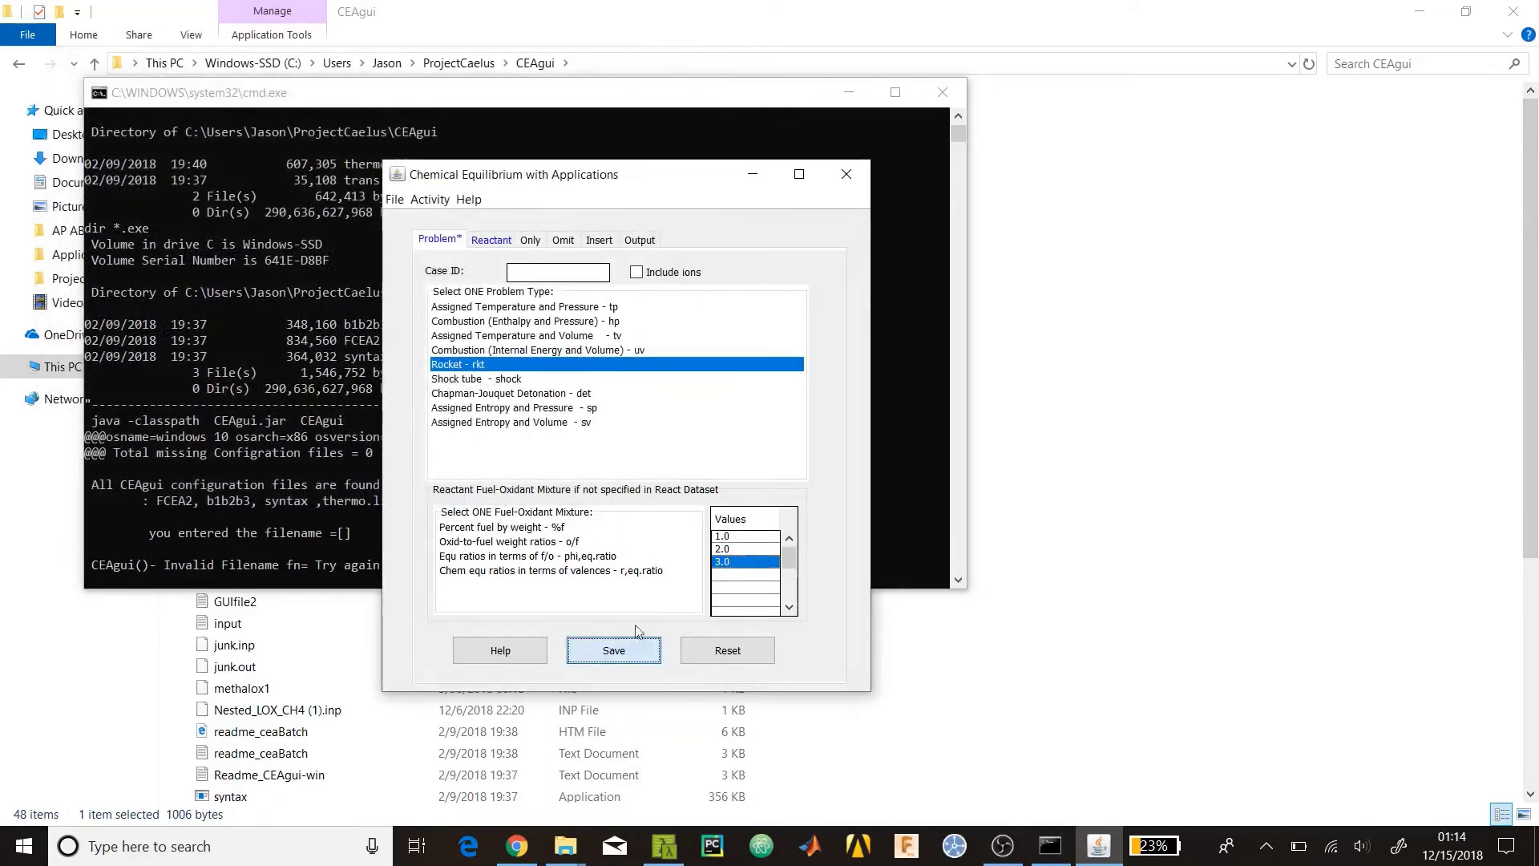
left_click(429, 199)
left_click(463, 240)
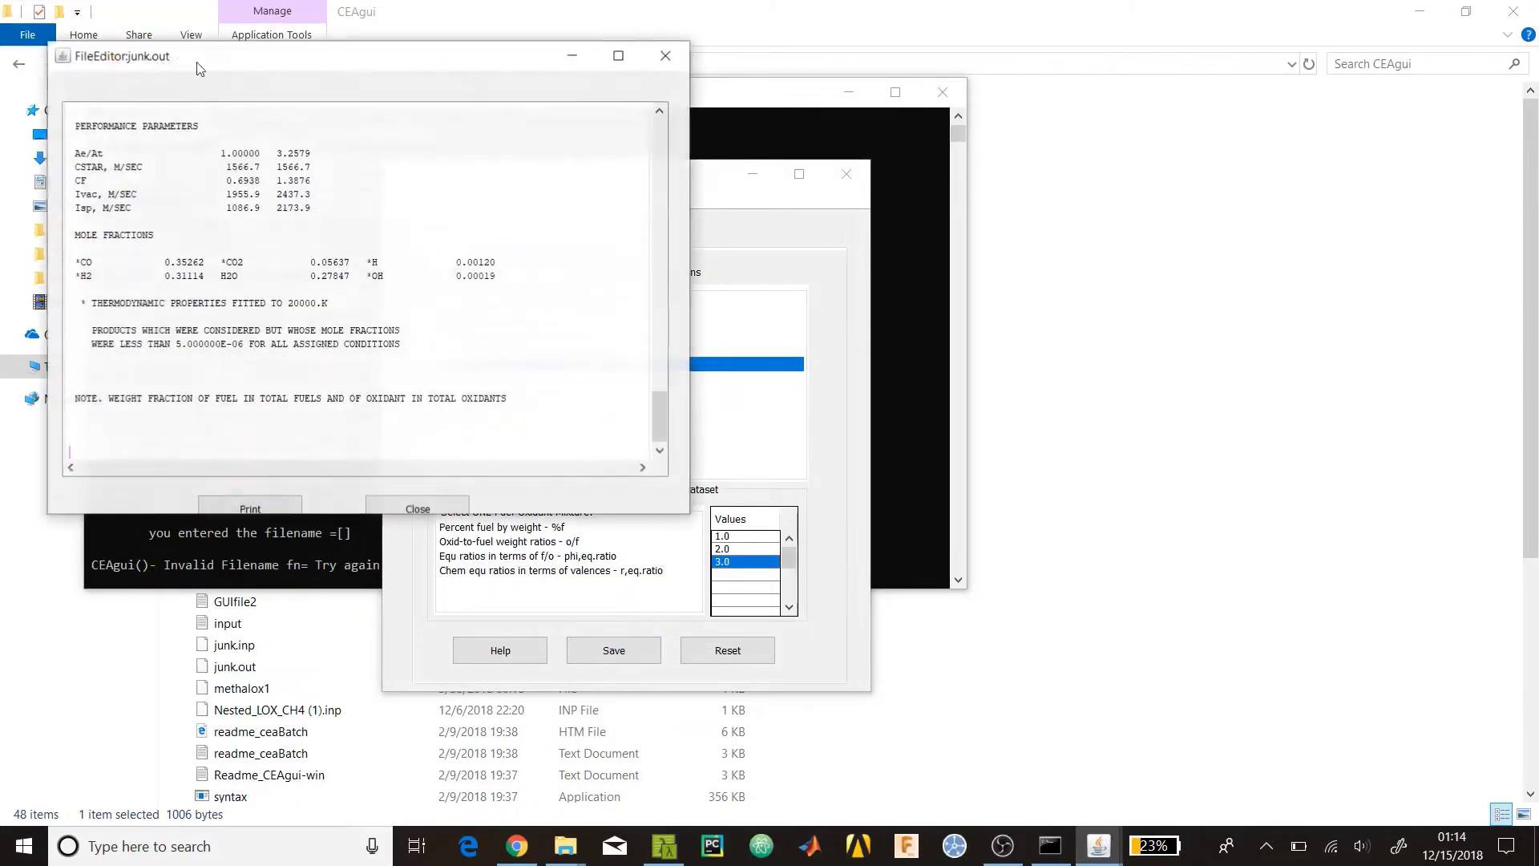
Review the rerun's output from the echoed problem input to the mole fractions, and close the file viewer
scroll(379, 245, "up", 6)
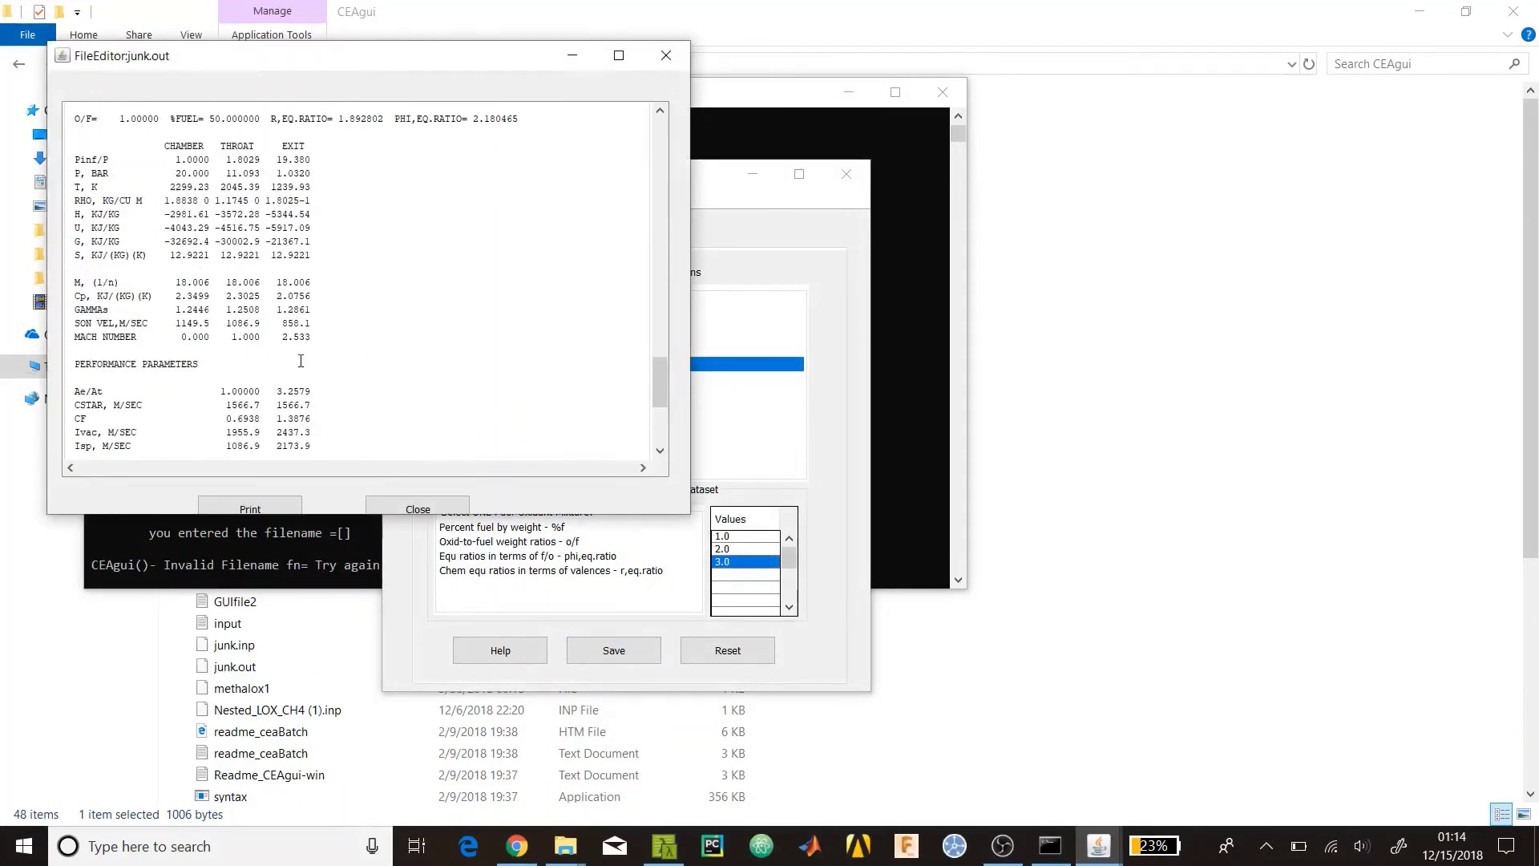
scroll(301, 361, "up", 20)
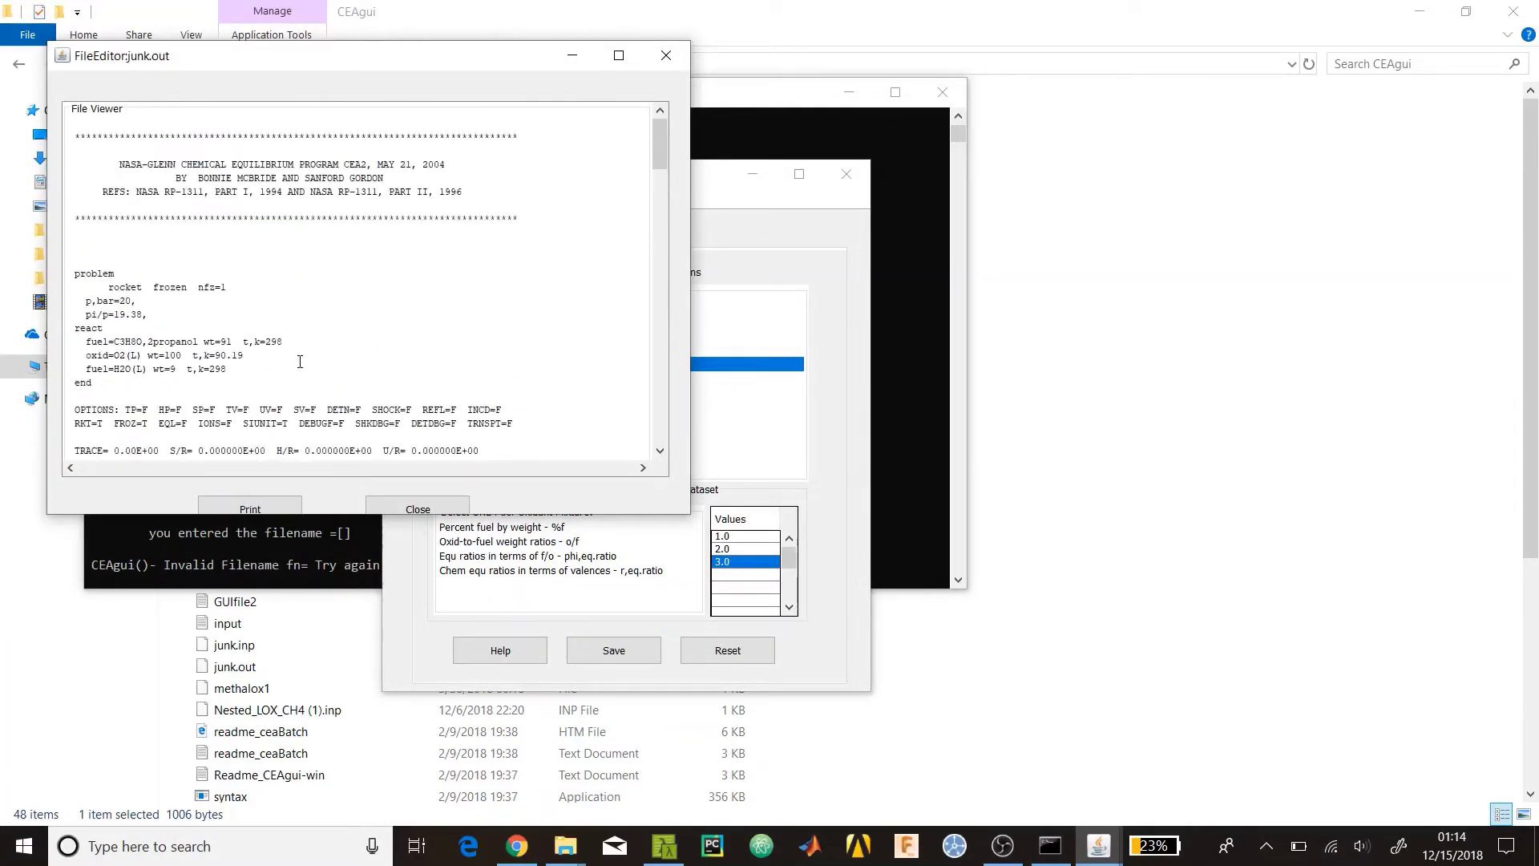
scroll(300, 361, "down", 8)
scroll(300, 363, "down", 20)
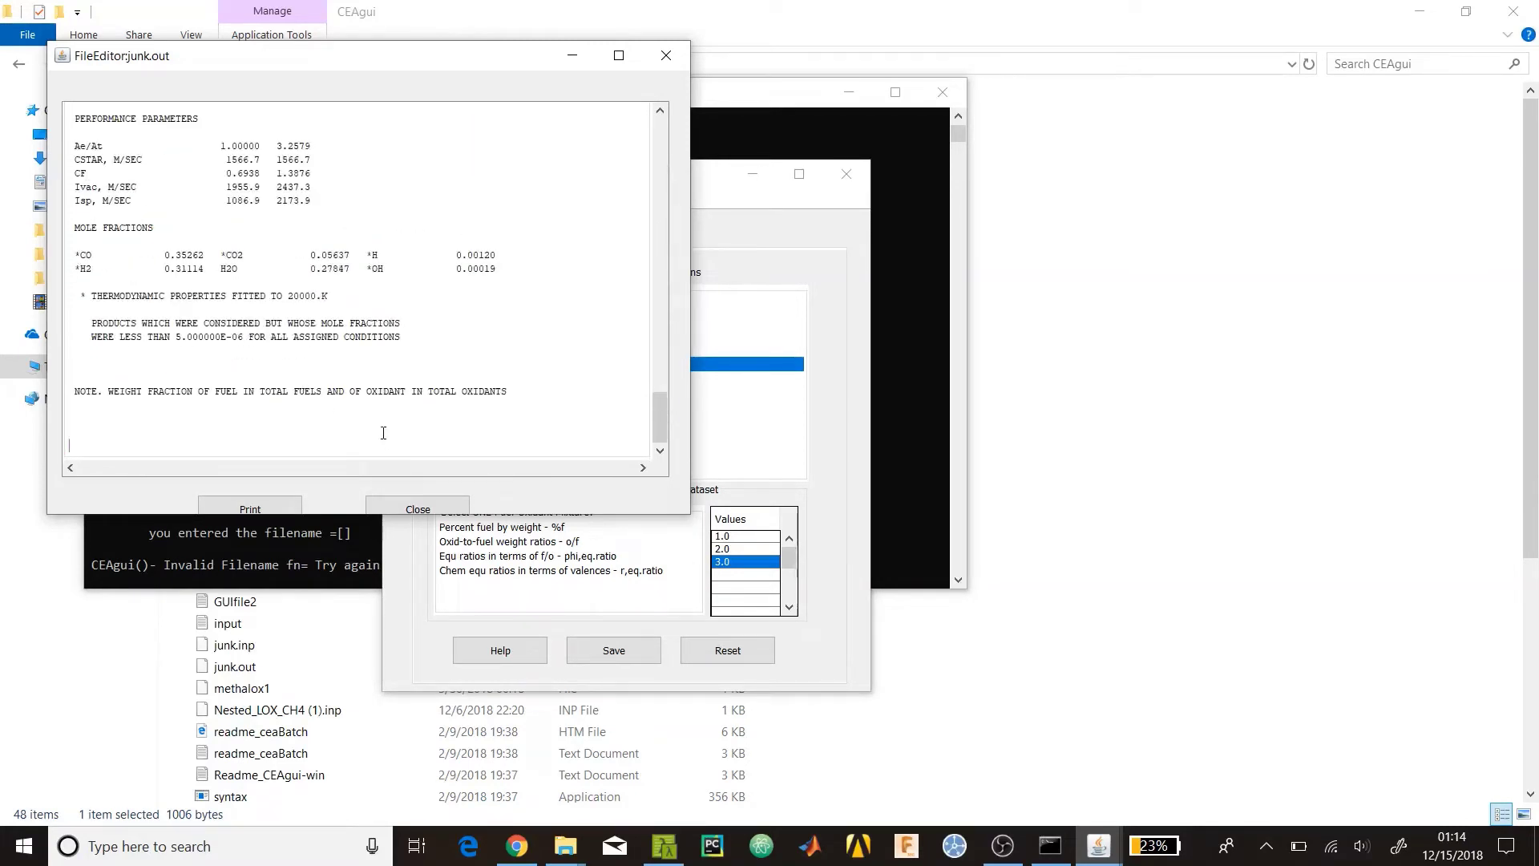
left_click(419, 507)
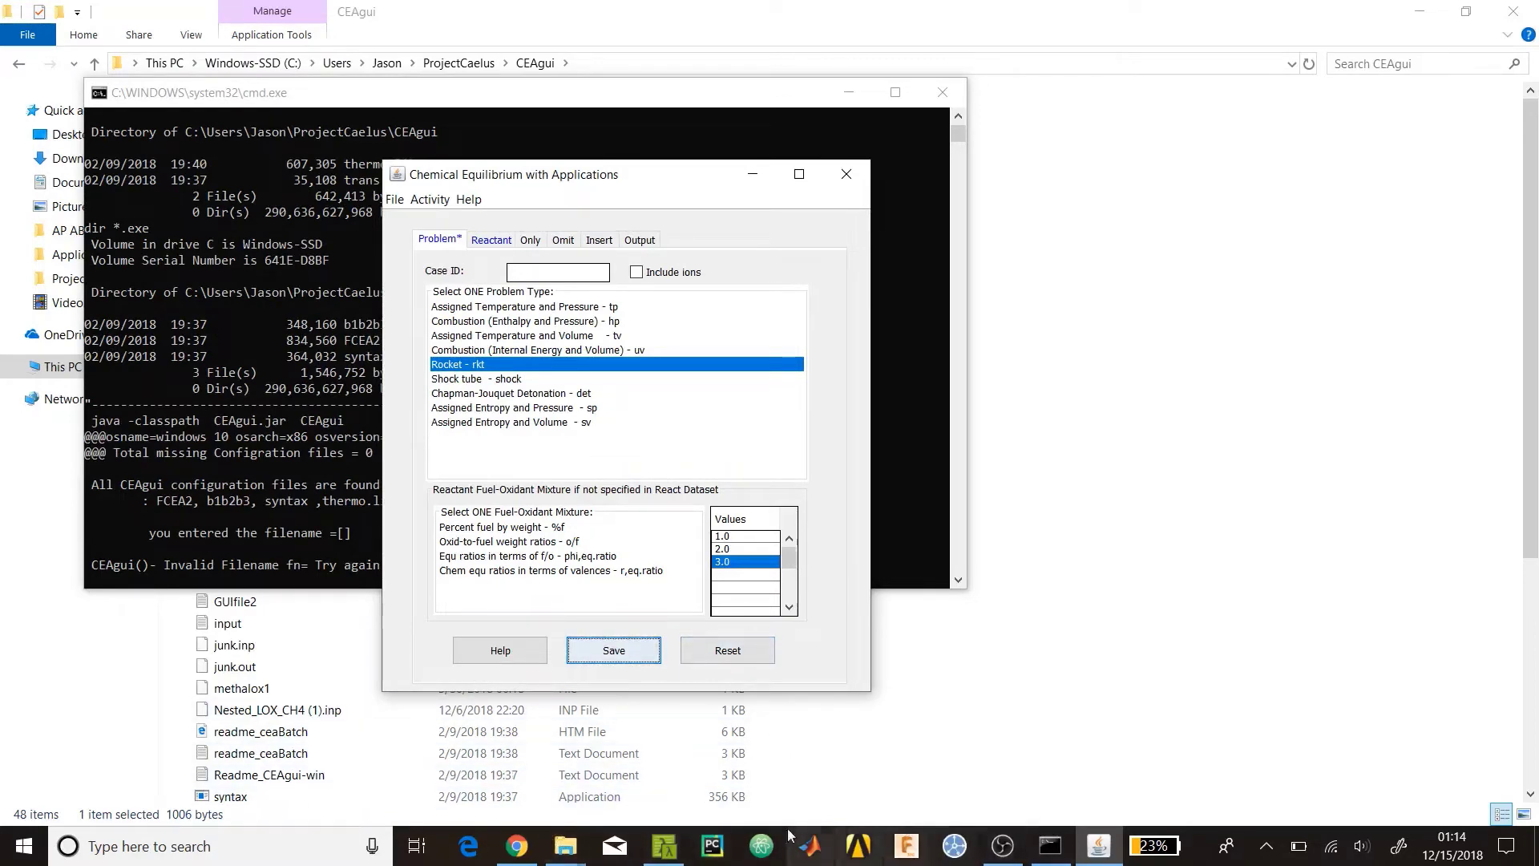
left_click(519, 847)
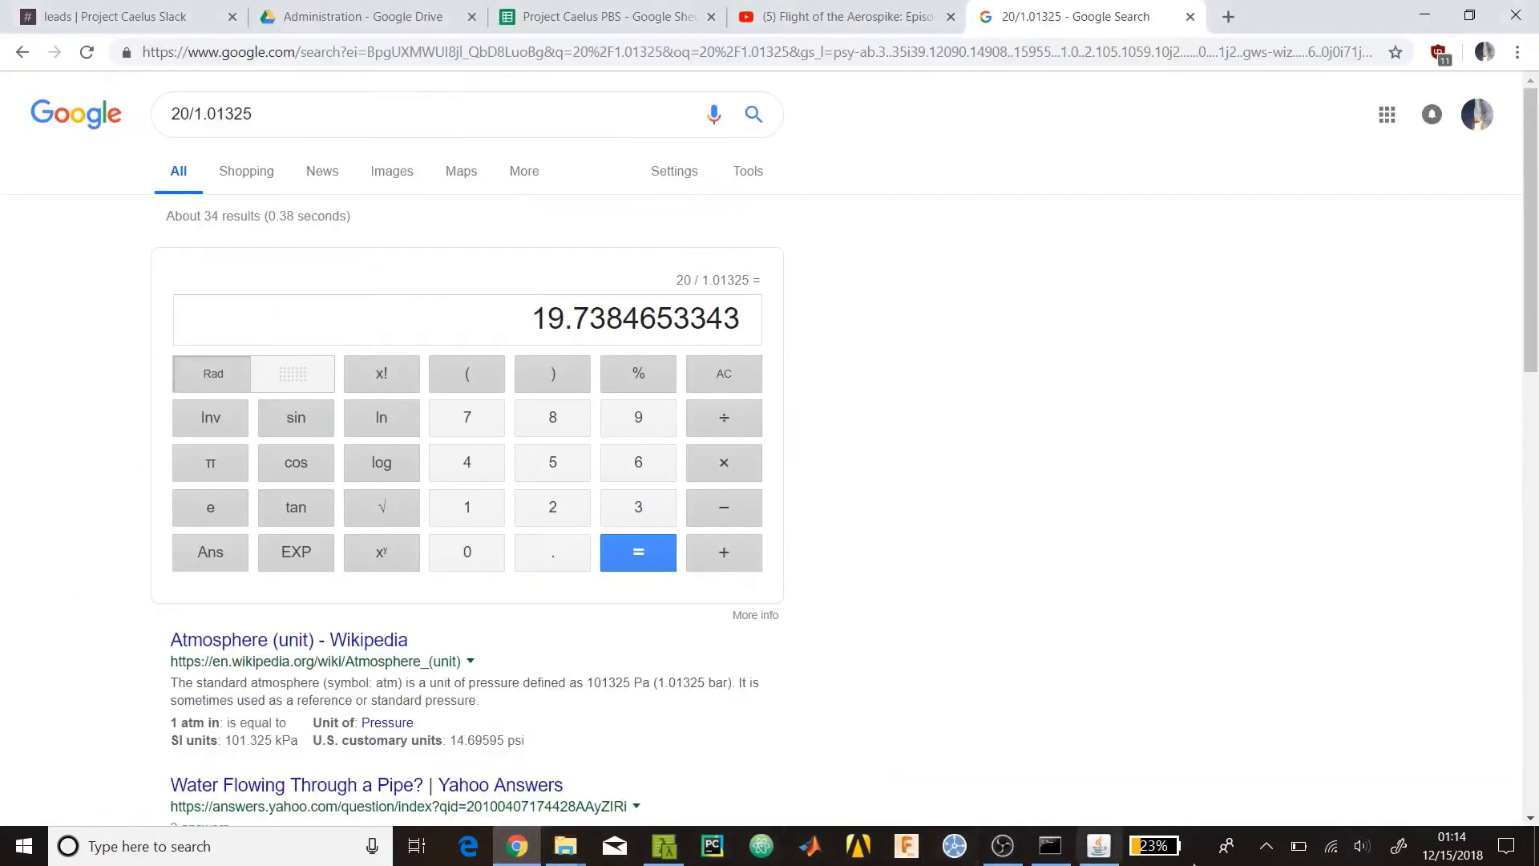
left_click(1003, 846)
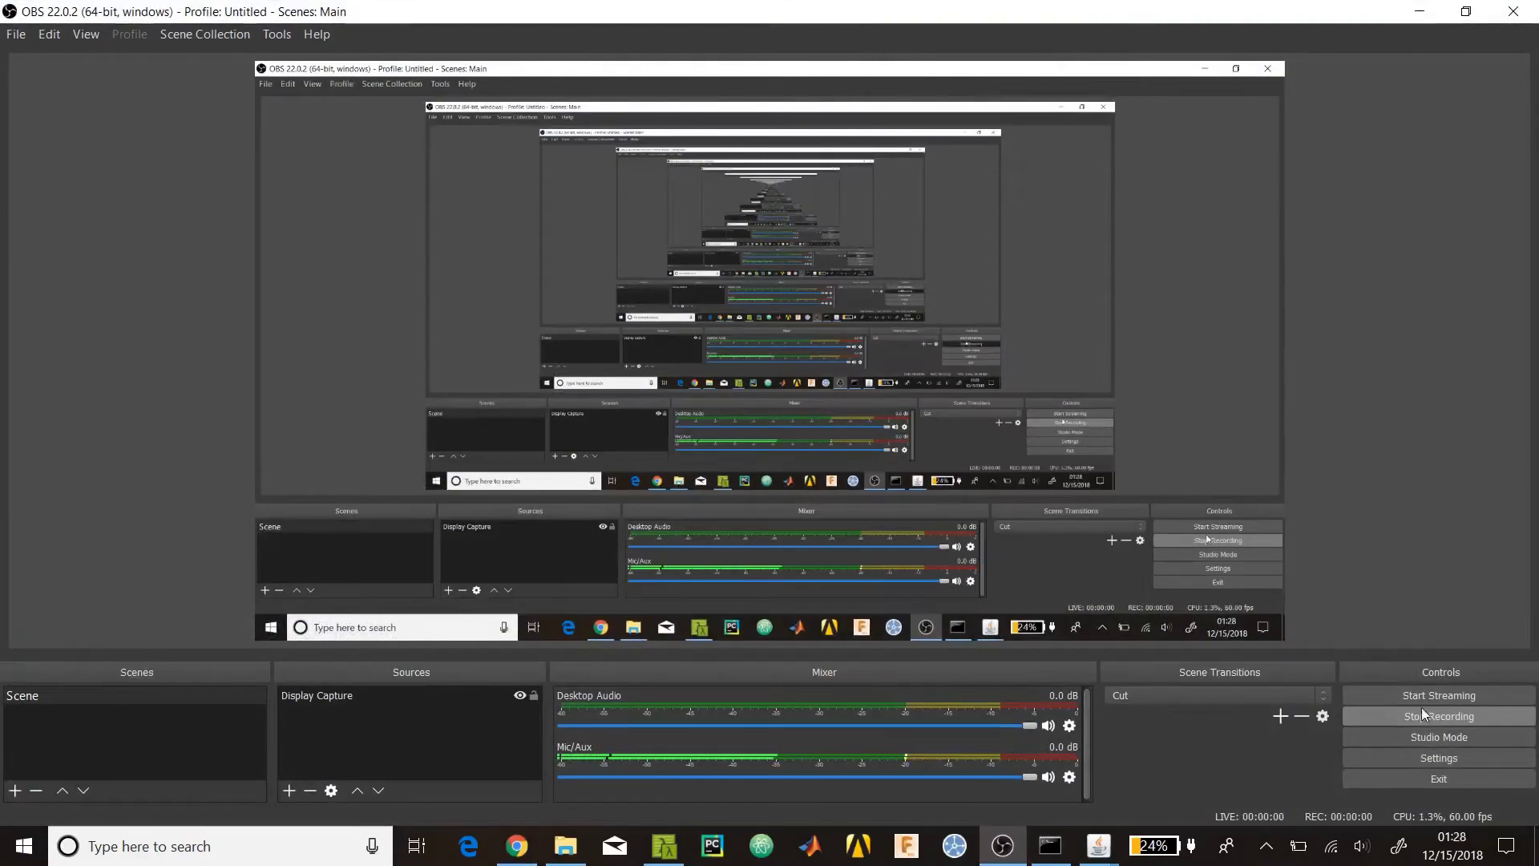
left_click(1385, 717)
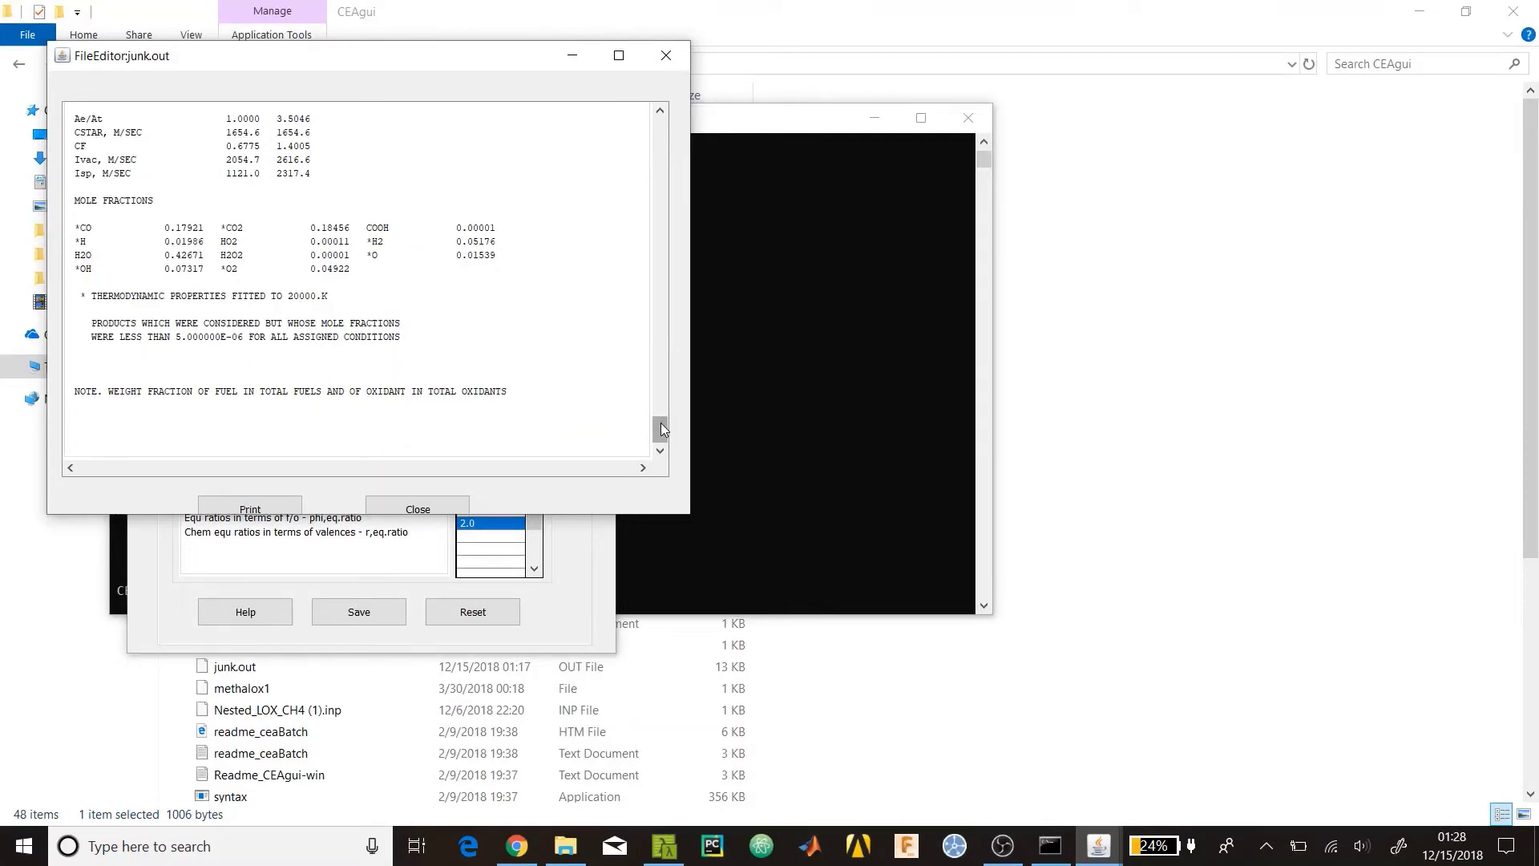
Move the junk.out viewer clear of the problem window and examine the chamber temperature and throat Isp for O/F 1.0
left_click_drag(662, 430, 707, 425)
scroll(510, 357, "up", 10)
scroll(512, 352, "up", 10)
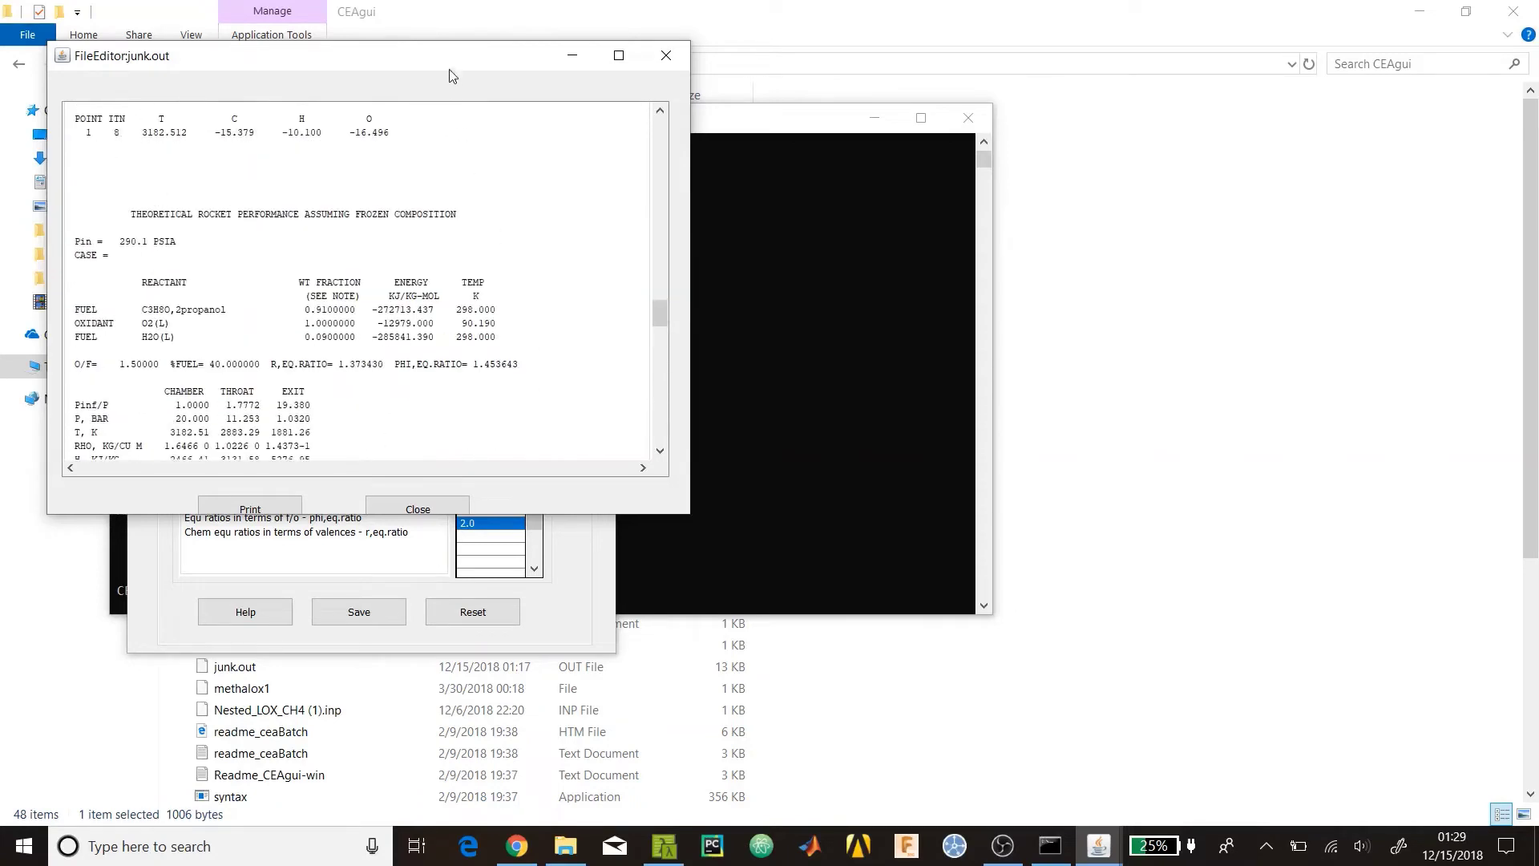
left_click_drag(449, 62, 996, 157)
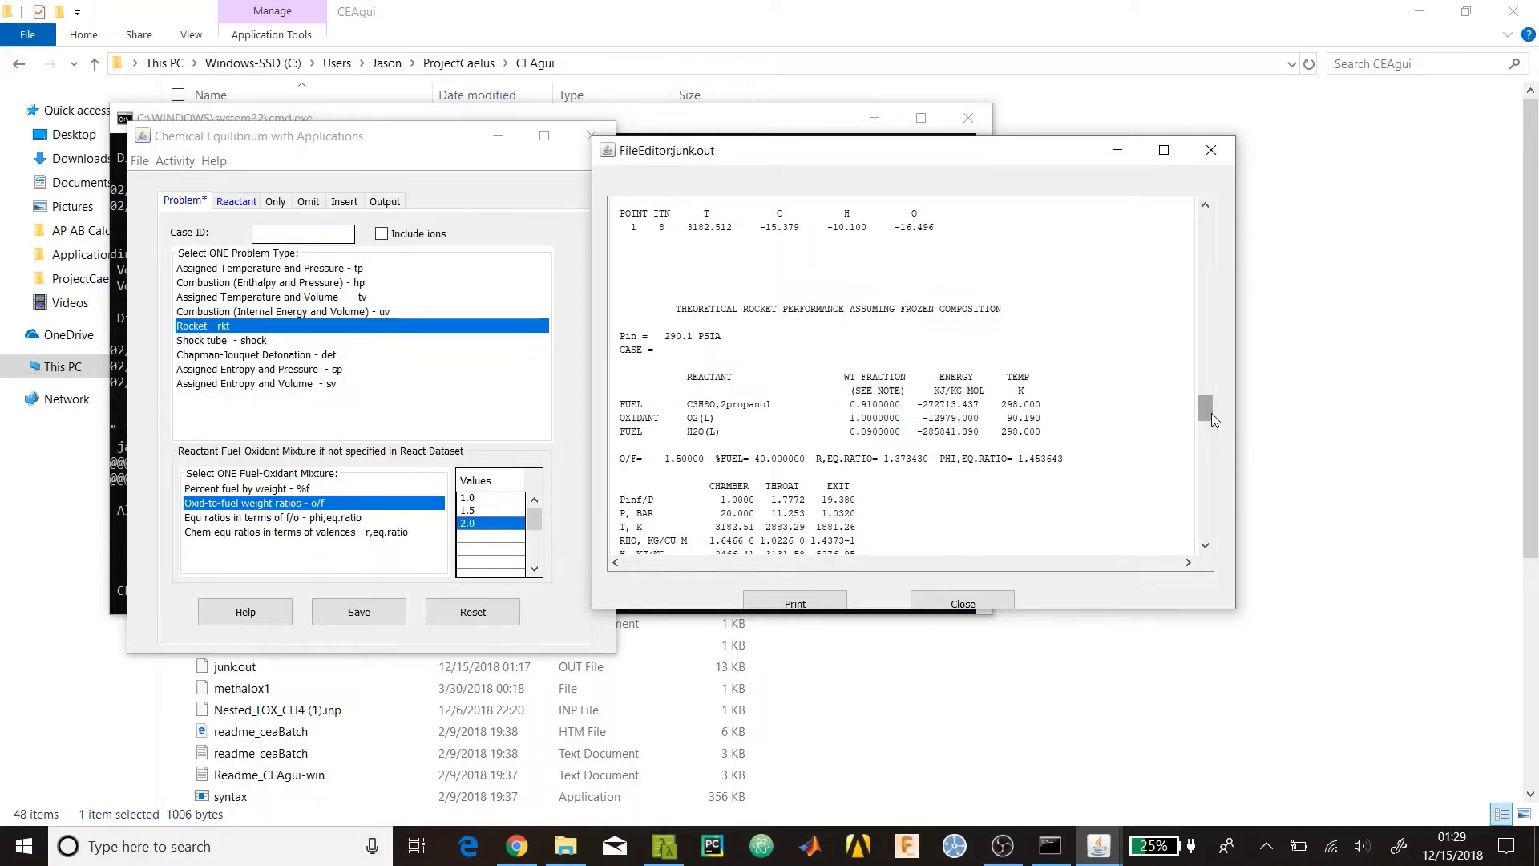
left_click_drag(1210, 412, 1206, 356)
scroll(676, 274, "down", 1)
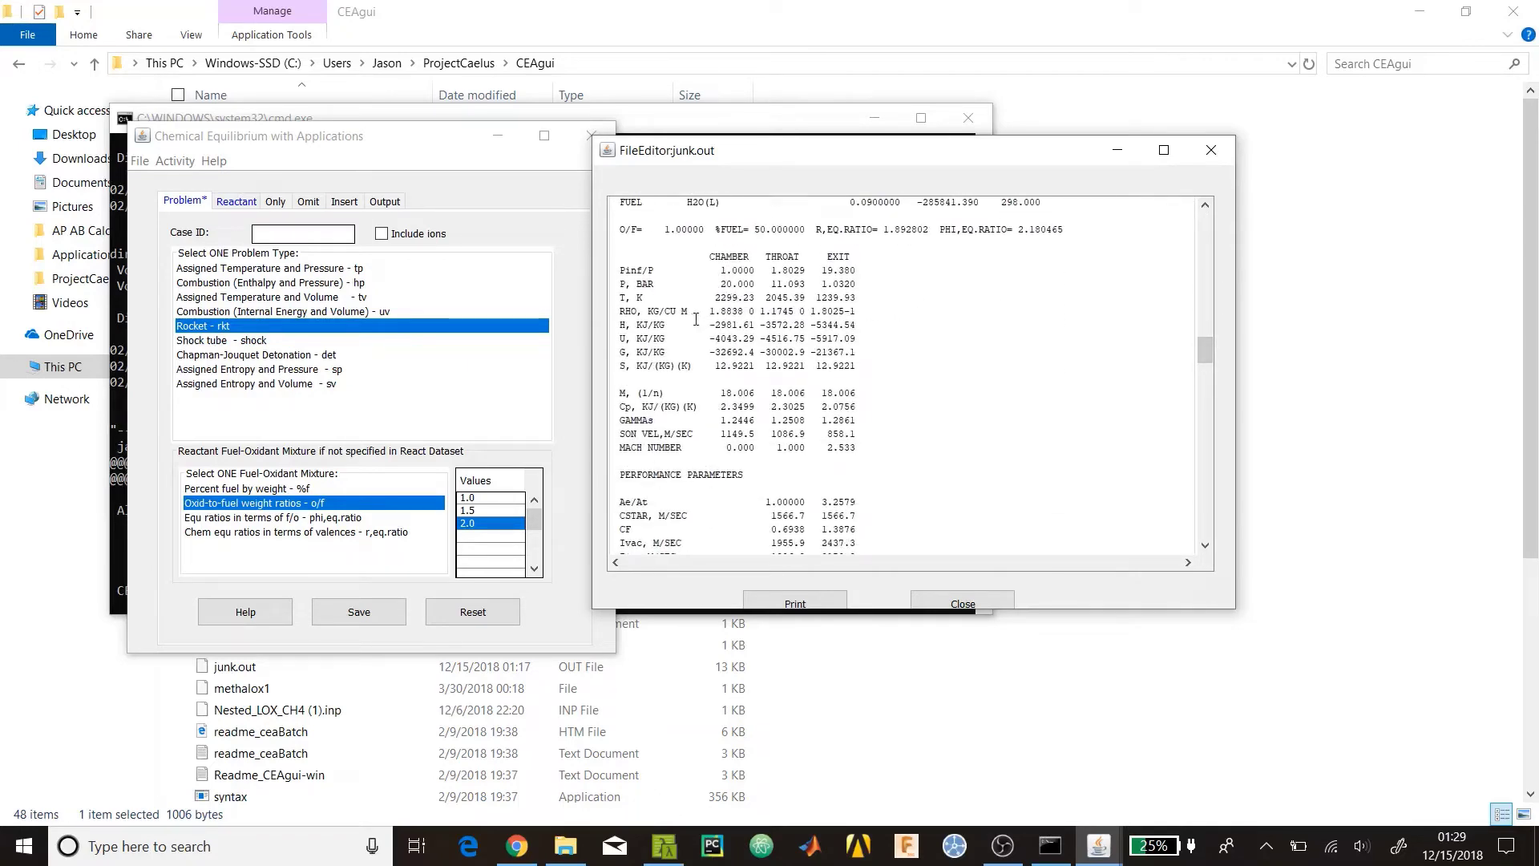
left_click_drag(717, 298, 757, 299)
scroll(757, 328, "down", 4)
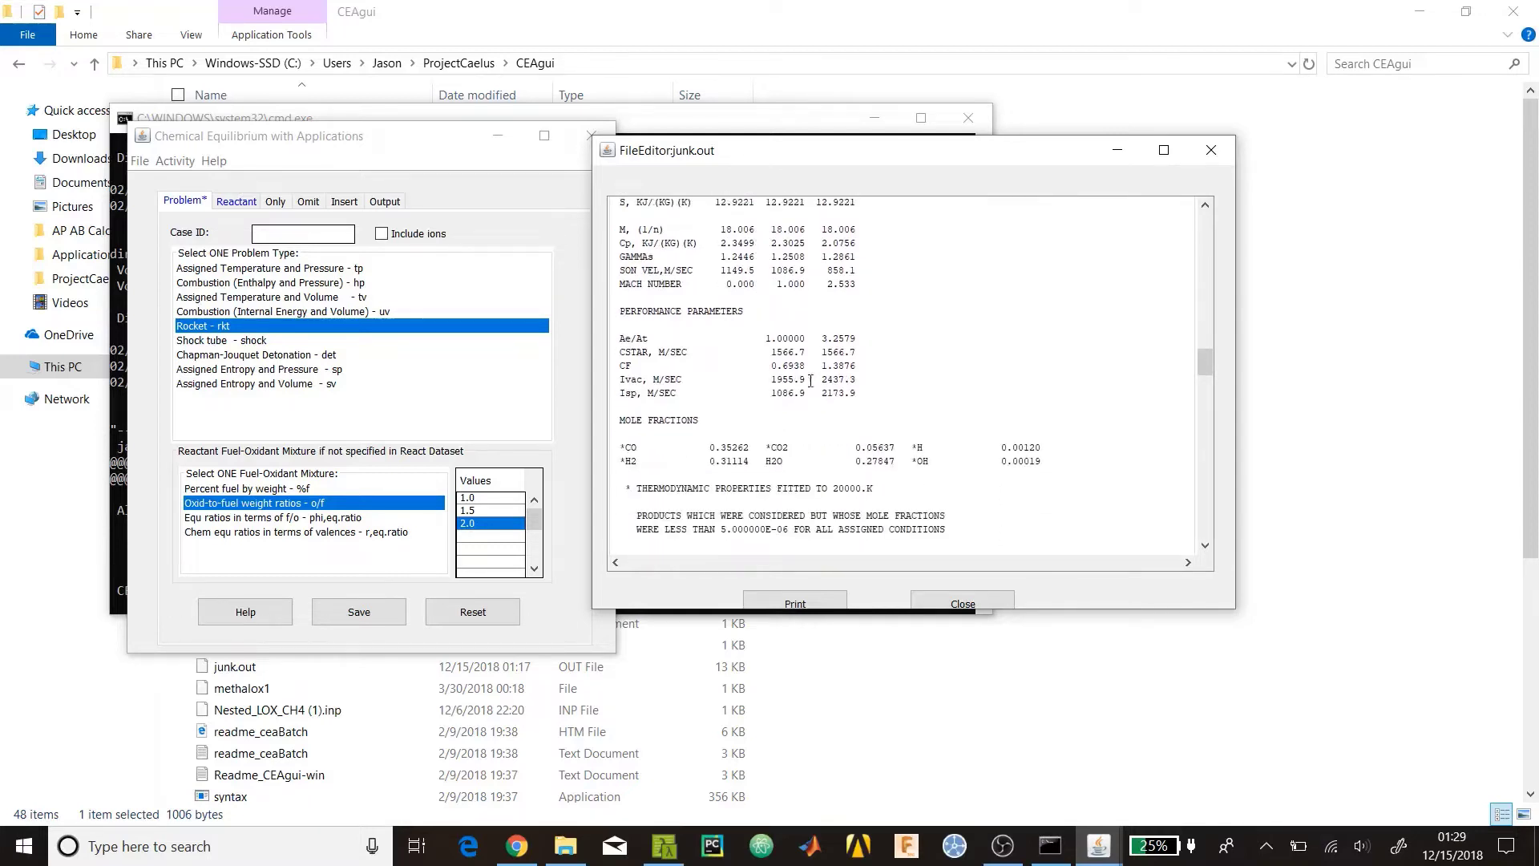
left_click(776, 395)
Examine the chamber temperature and throat Isp in the O/F 1.5 rocket performance results
scroll(803, 393, "down", 8)
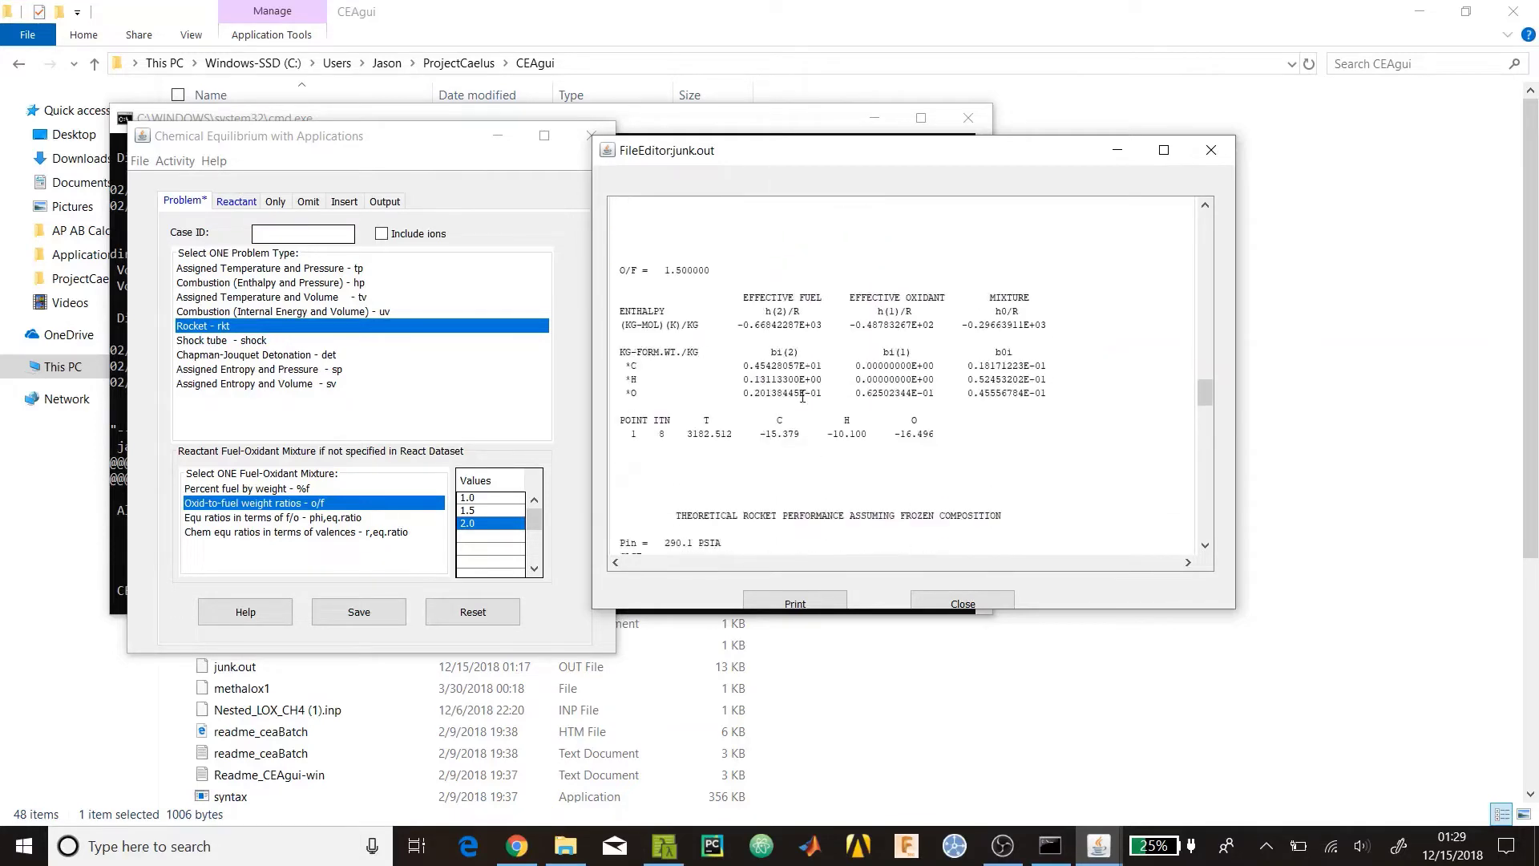
mouse_move(665, 353)
left_mouse_down()
mouse_move(710, 353)
mouse_move(664, 353)
left_mouse_up()
scroll(743, 327, "down", 6)
scroll(743, 327, "down", 8)
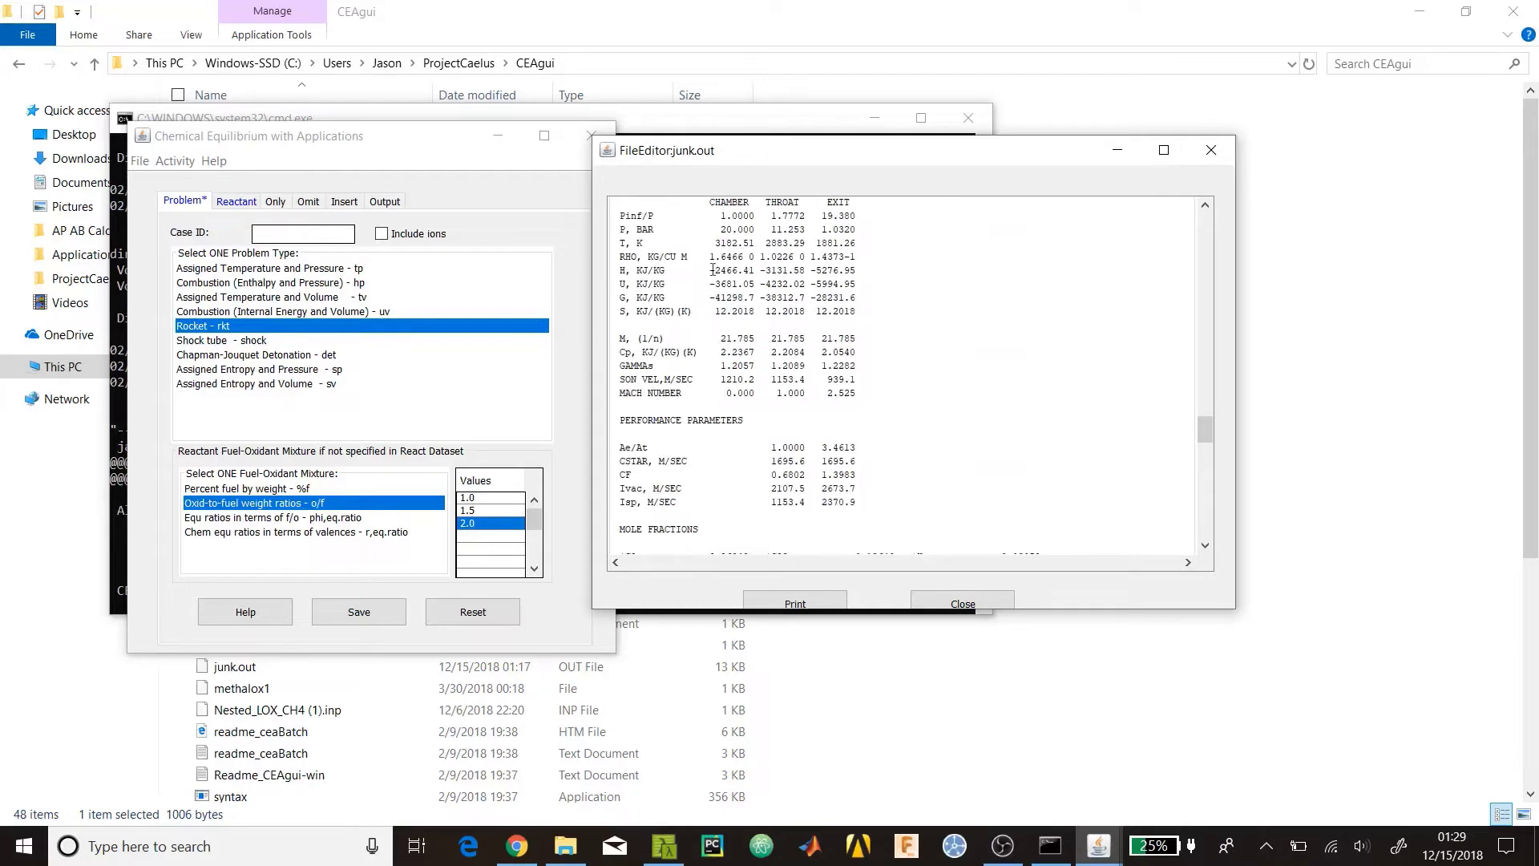
left_click_drag(714, 243, 756, 243)
scroll(716, 271, "up", 3)
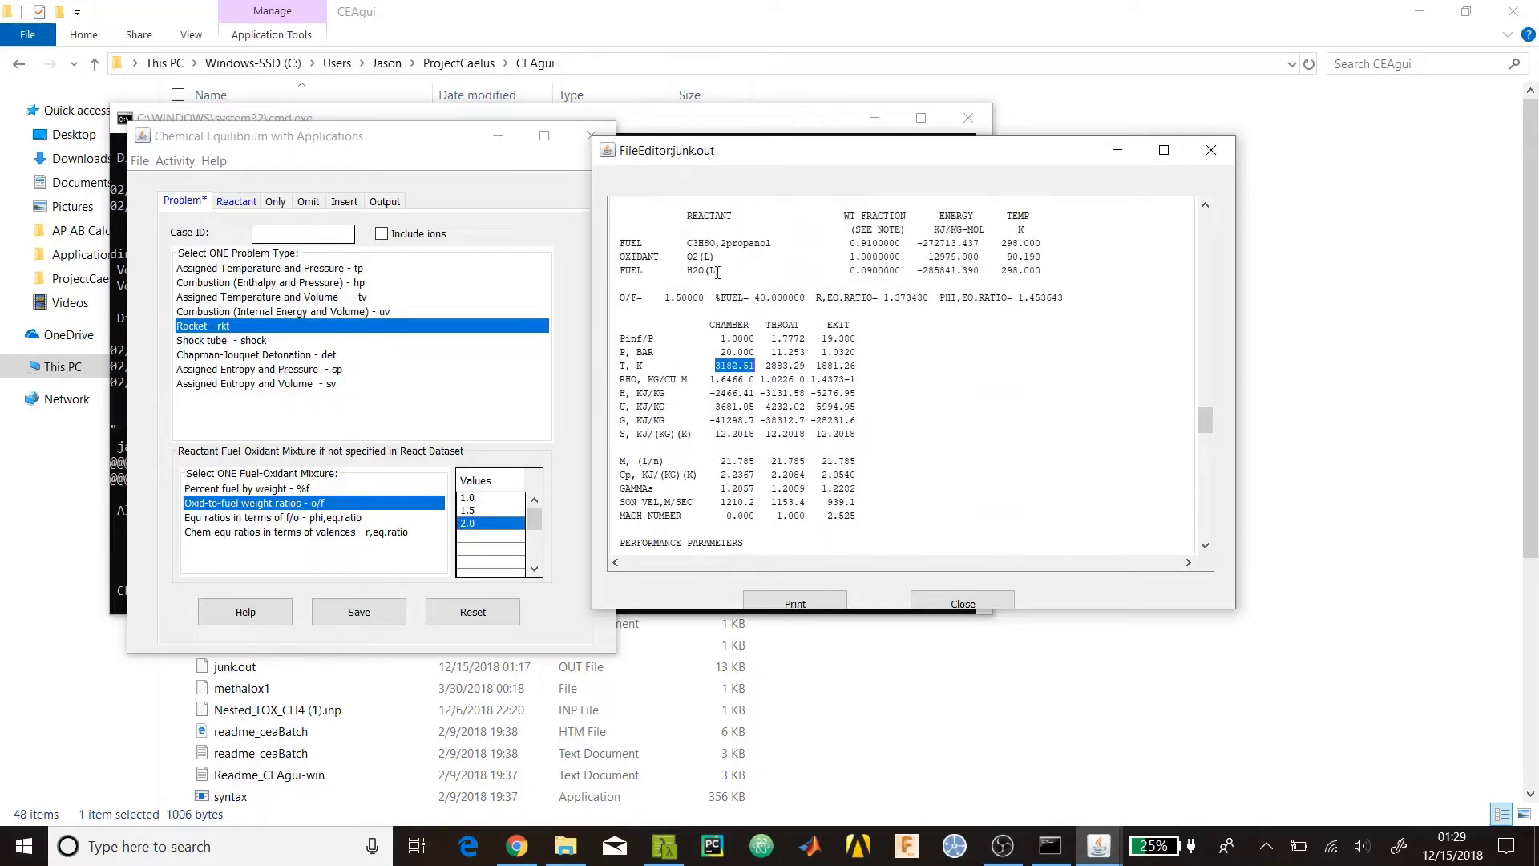
left_click_drag(755, 365, 714, 365)
scroll(903, 351, "down", 2)
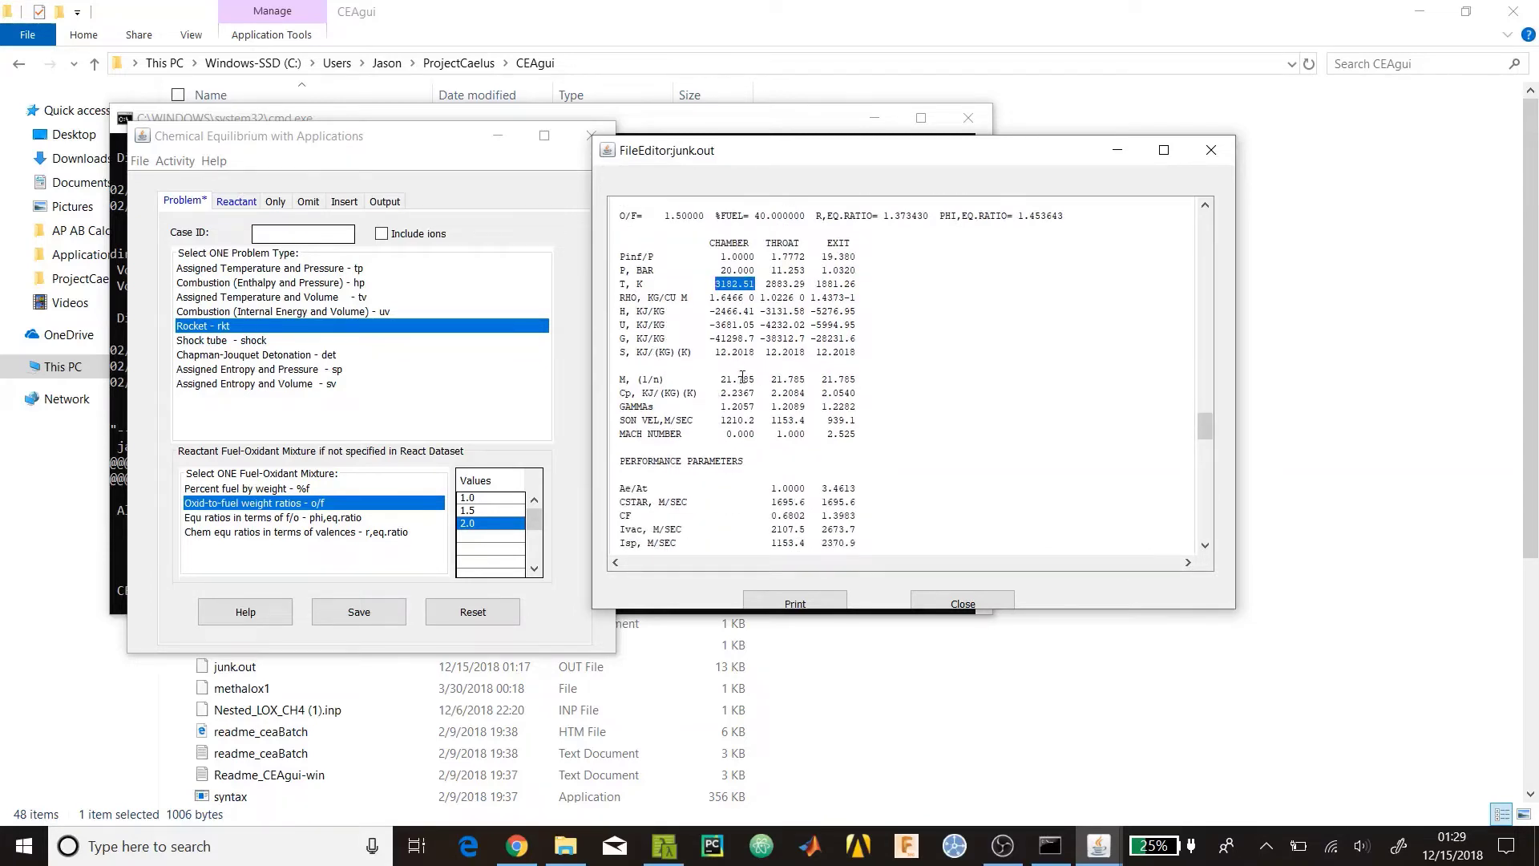
scroll(746, 377, "down", 2)
left_click_drag(771, 462, 806, 464)
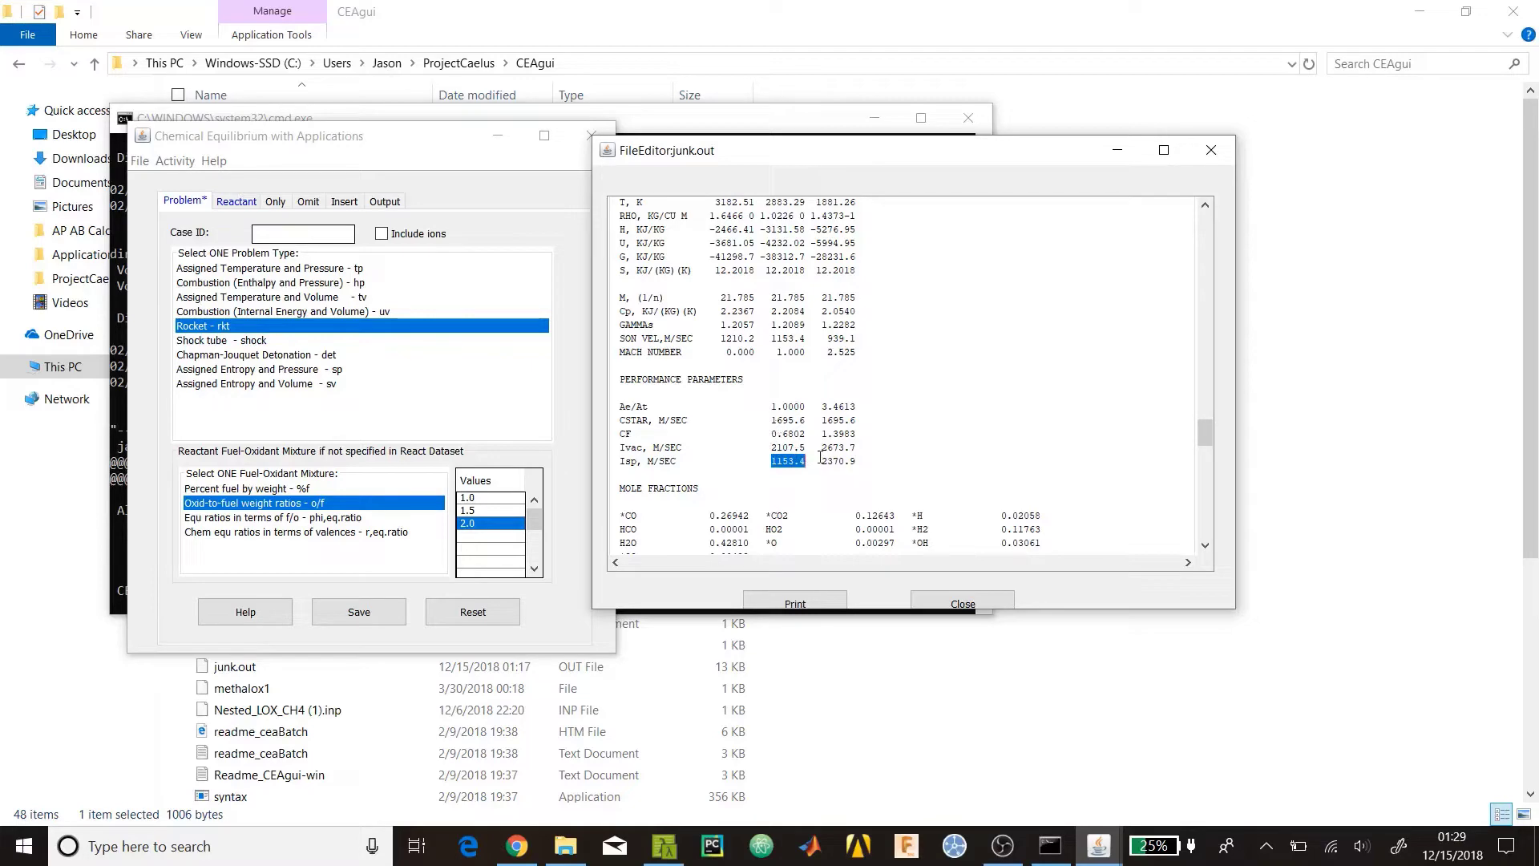
Examine the O/F 2.0 chamber temperature and throat Isp, compare them with the lower ratios, and close the file viewer
scroll(779, 451, "down", 15)
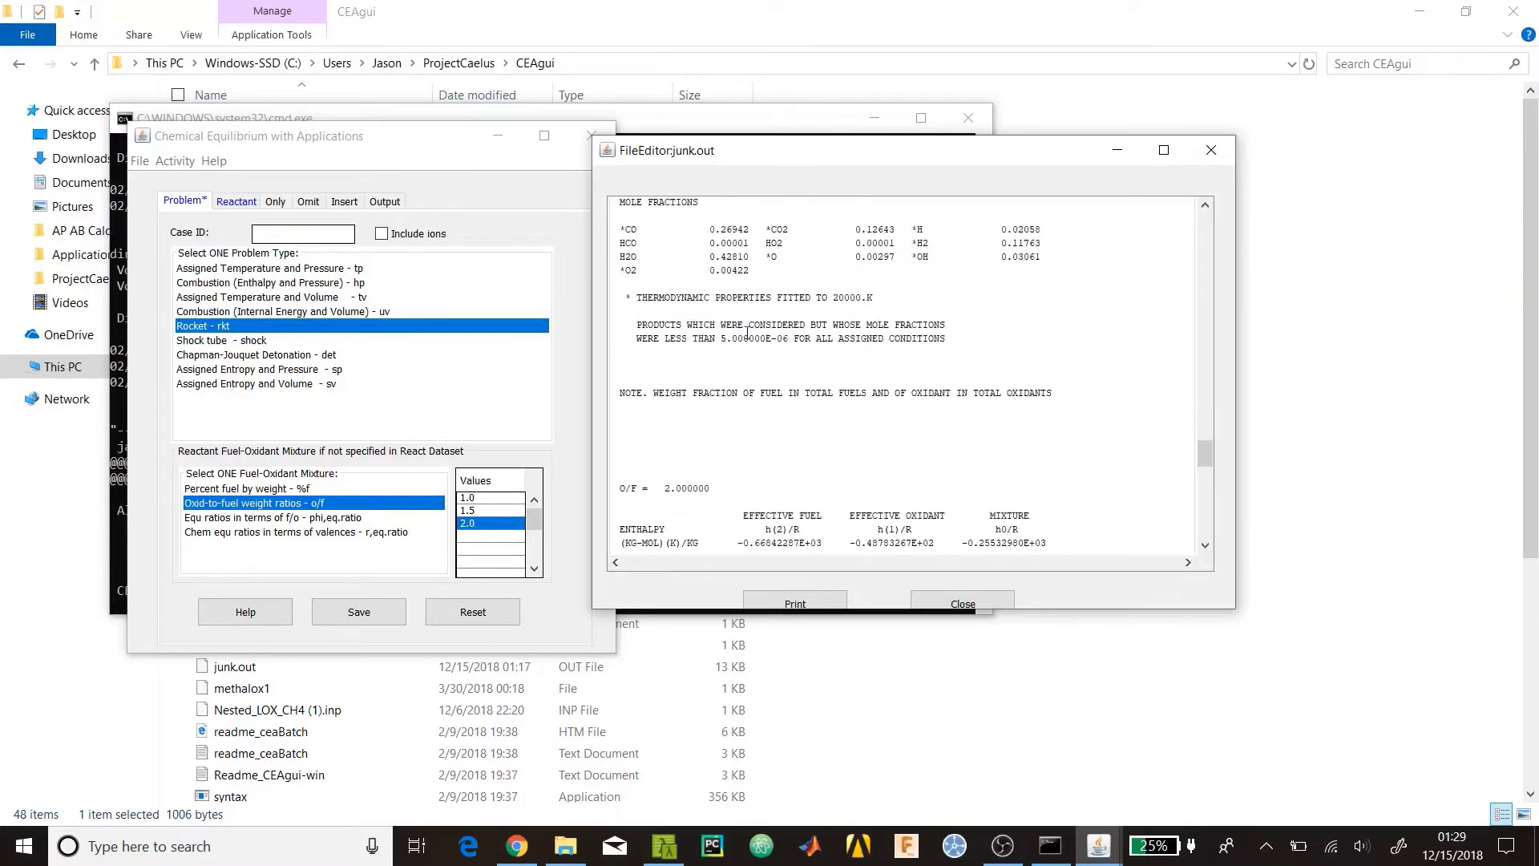
scroll(747, 329, "down", 10)
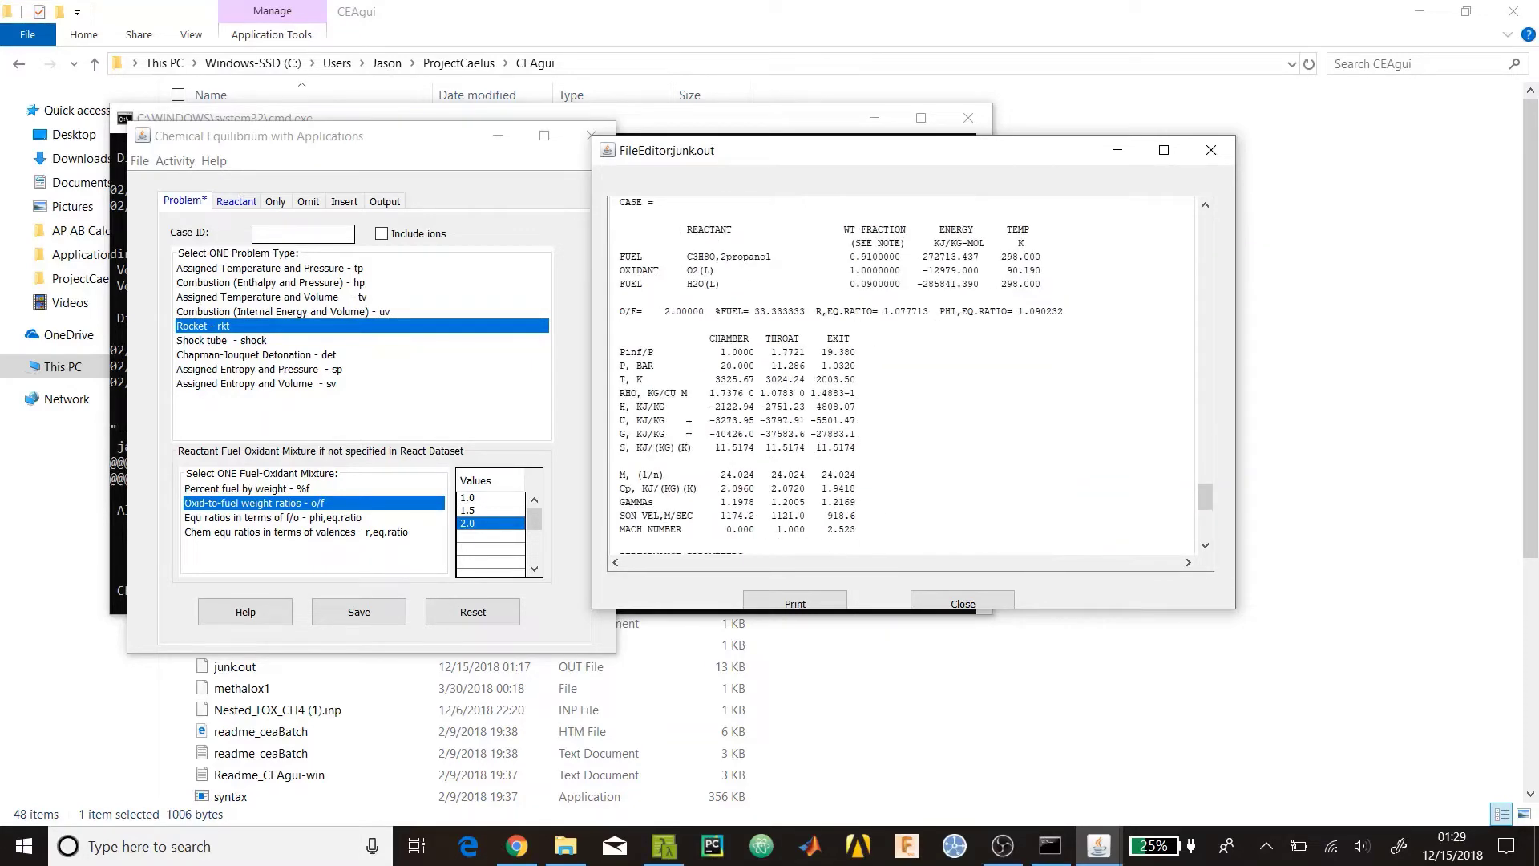
scroll(726, 380, "down", 4)
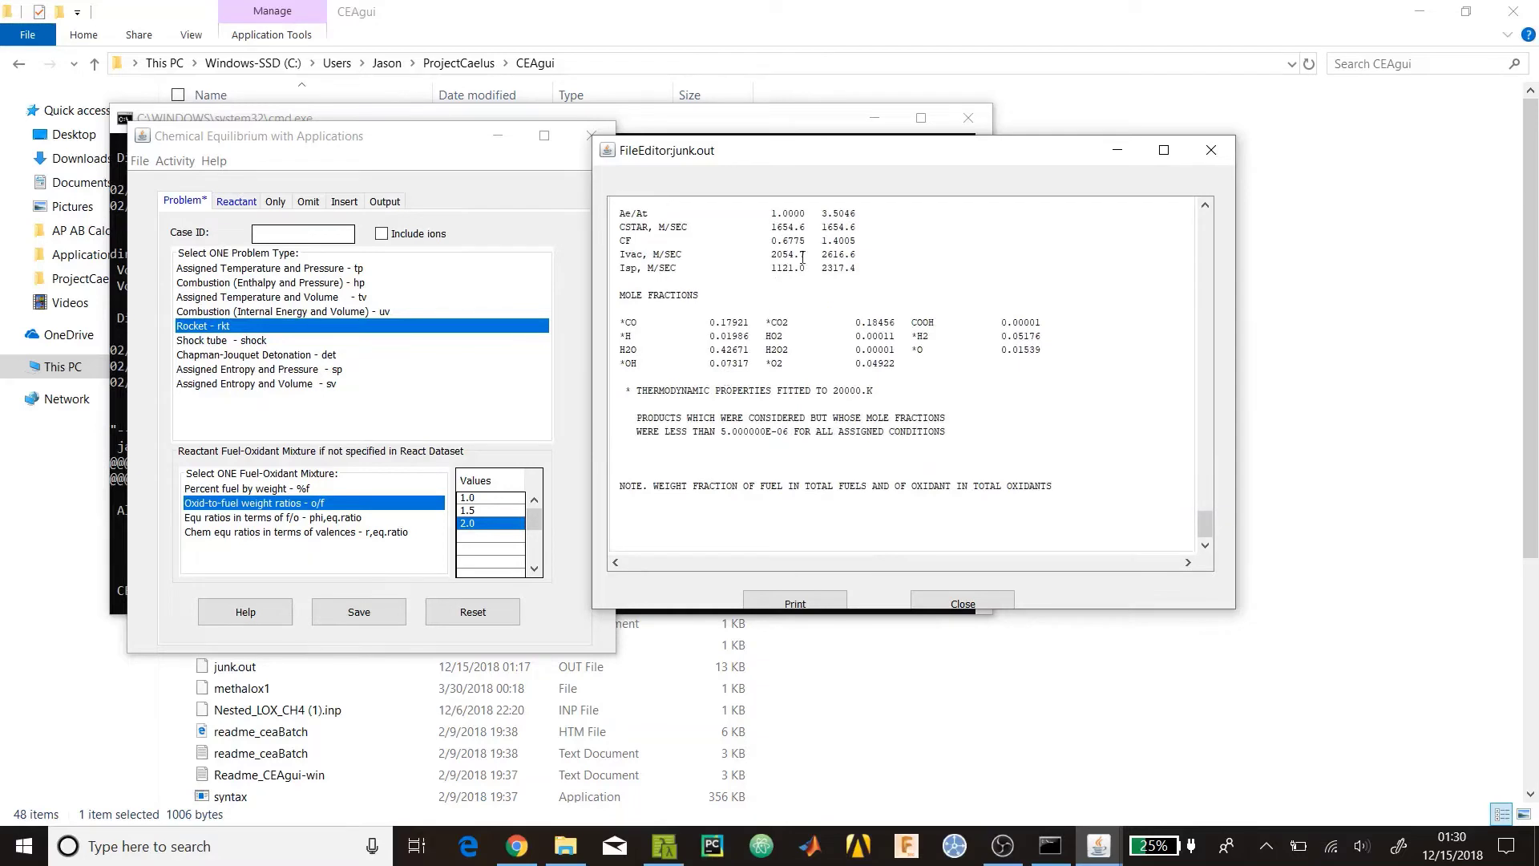
scroll(803, 256, "up", 8)
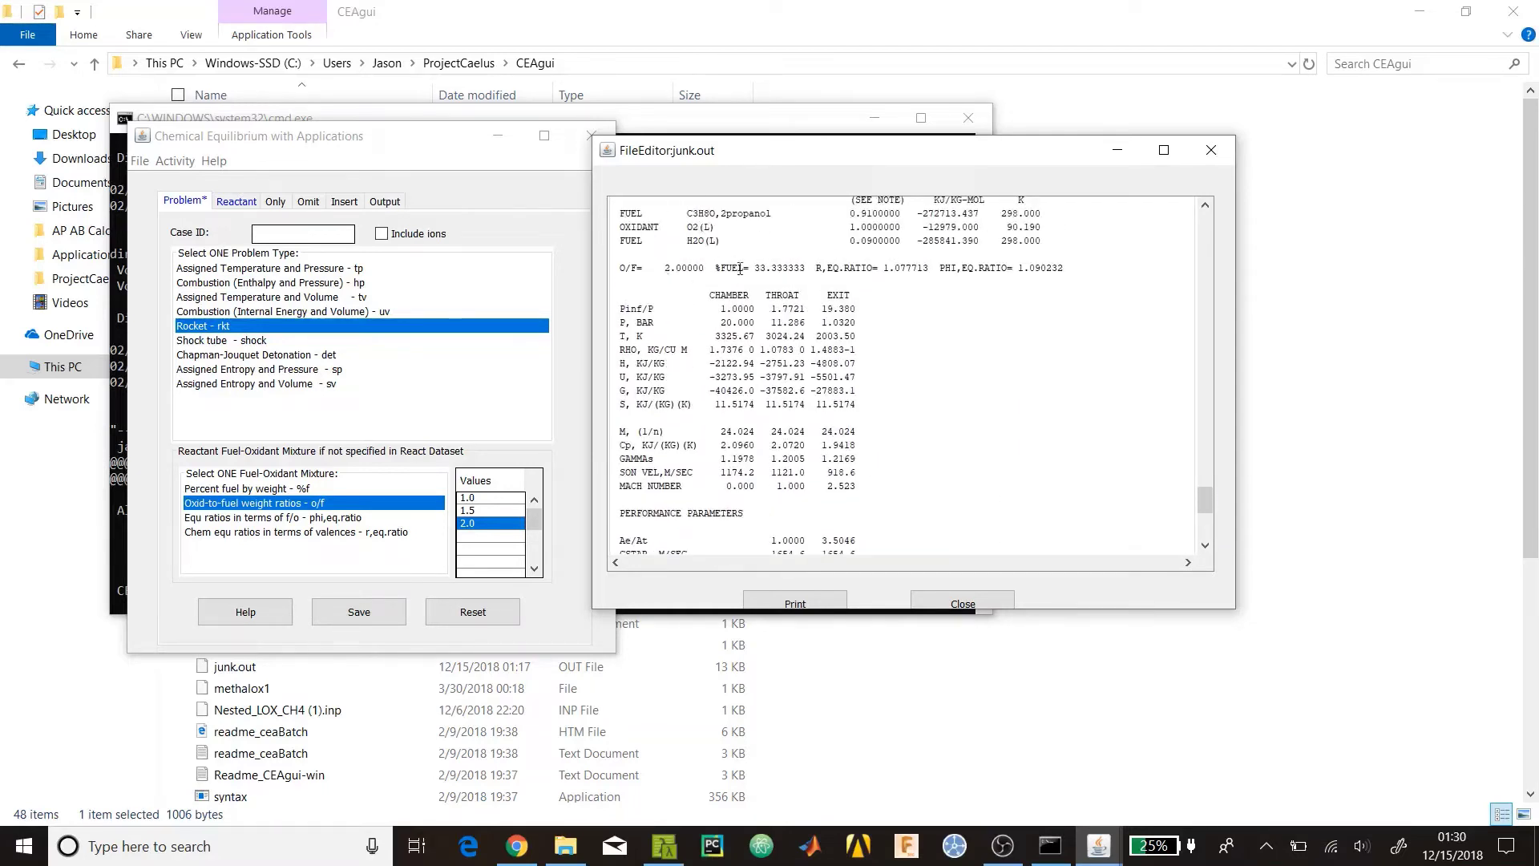
left_click_drag(716, 335, 756, 331)
scroll(756, 330, "down", 4)
left_click_drag(773, 434, 810, 433)
scroll(931, 461, "up", 10)
scroll(938, 473, "down", 8)
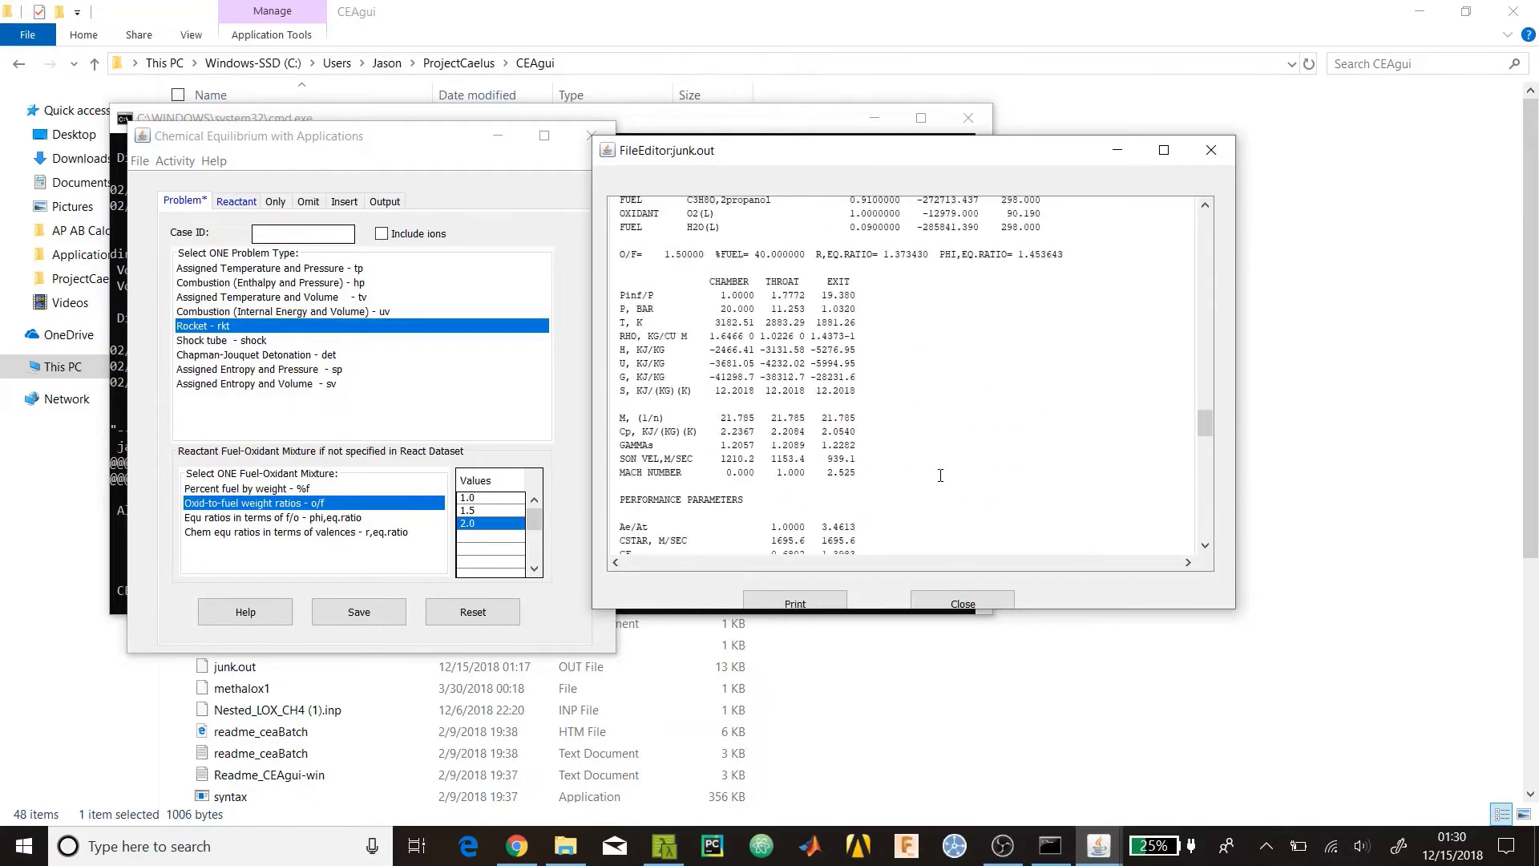
scroll(944, 491, "up", 10)
scroll(944, 491, "up", 10)
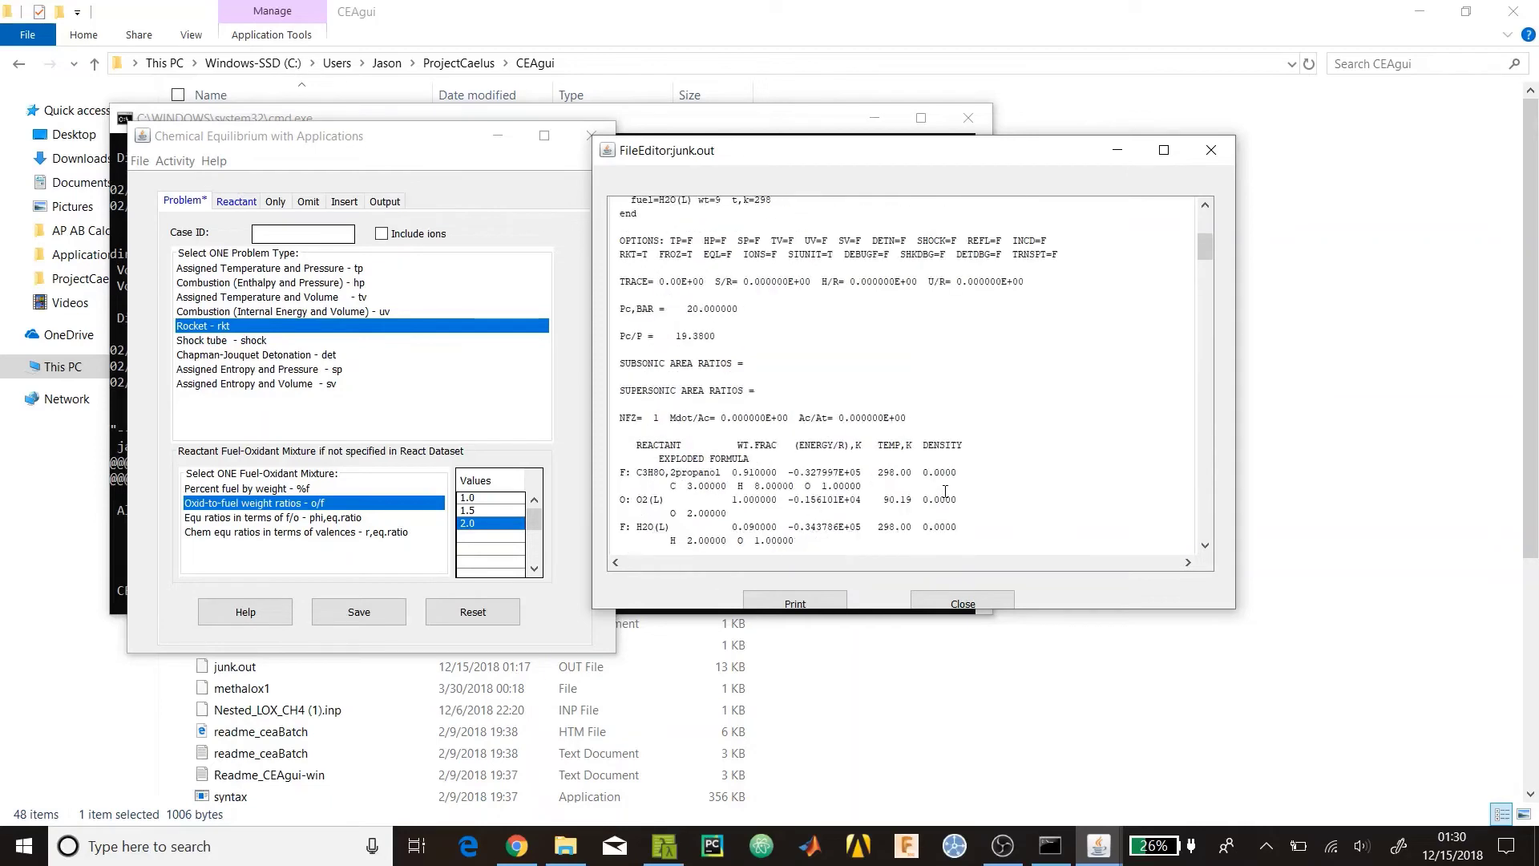
left_click(972, 602)
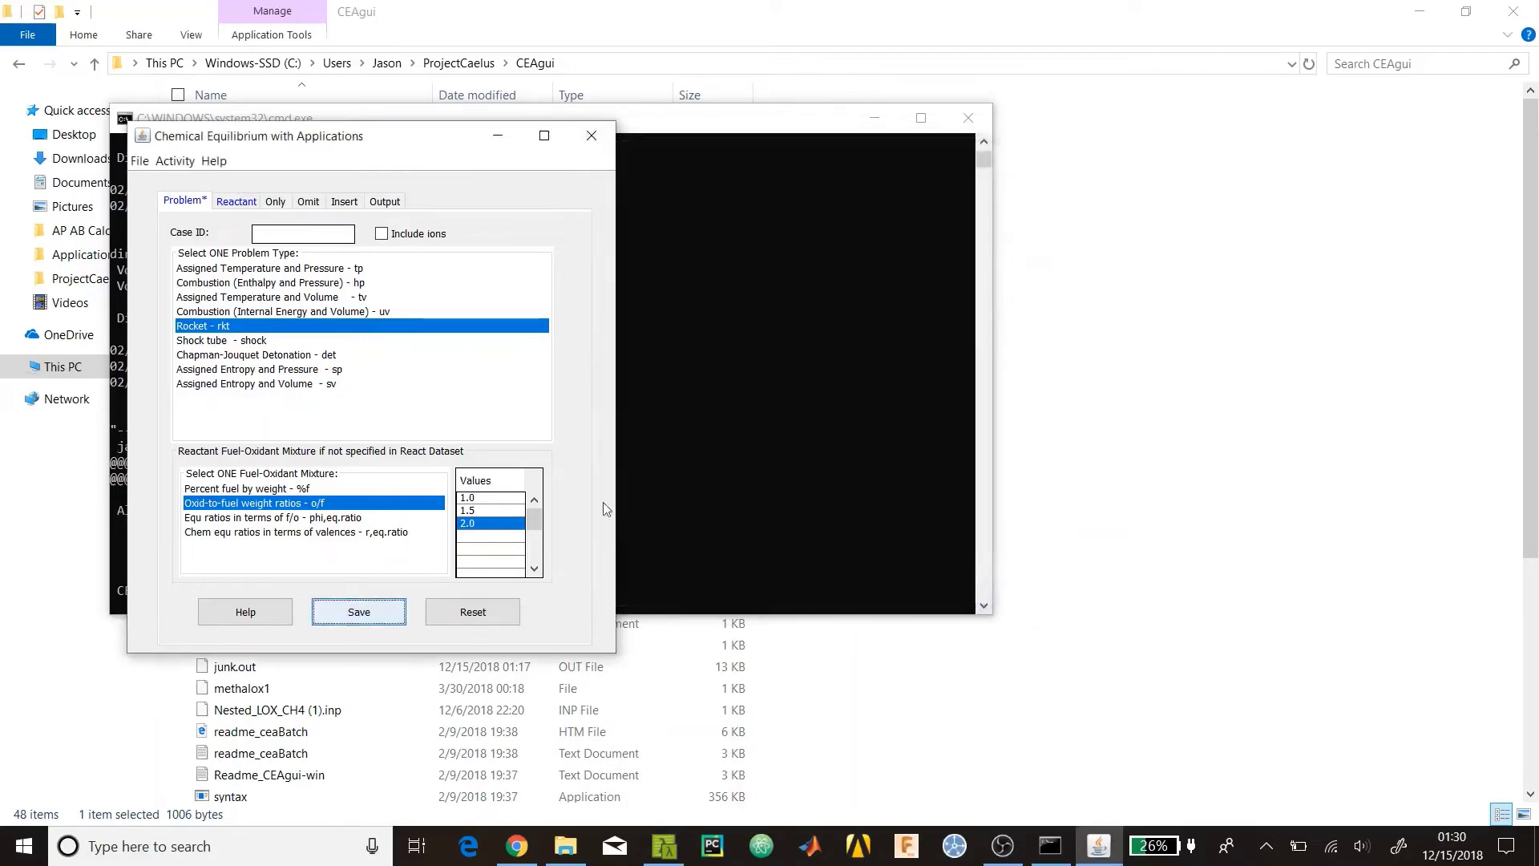
Set the first oxid-to-fuel weight ratio of the rocket problem to 1.7
left_click(513, 536)
double_click(491, 497)
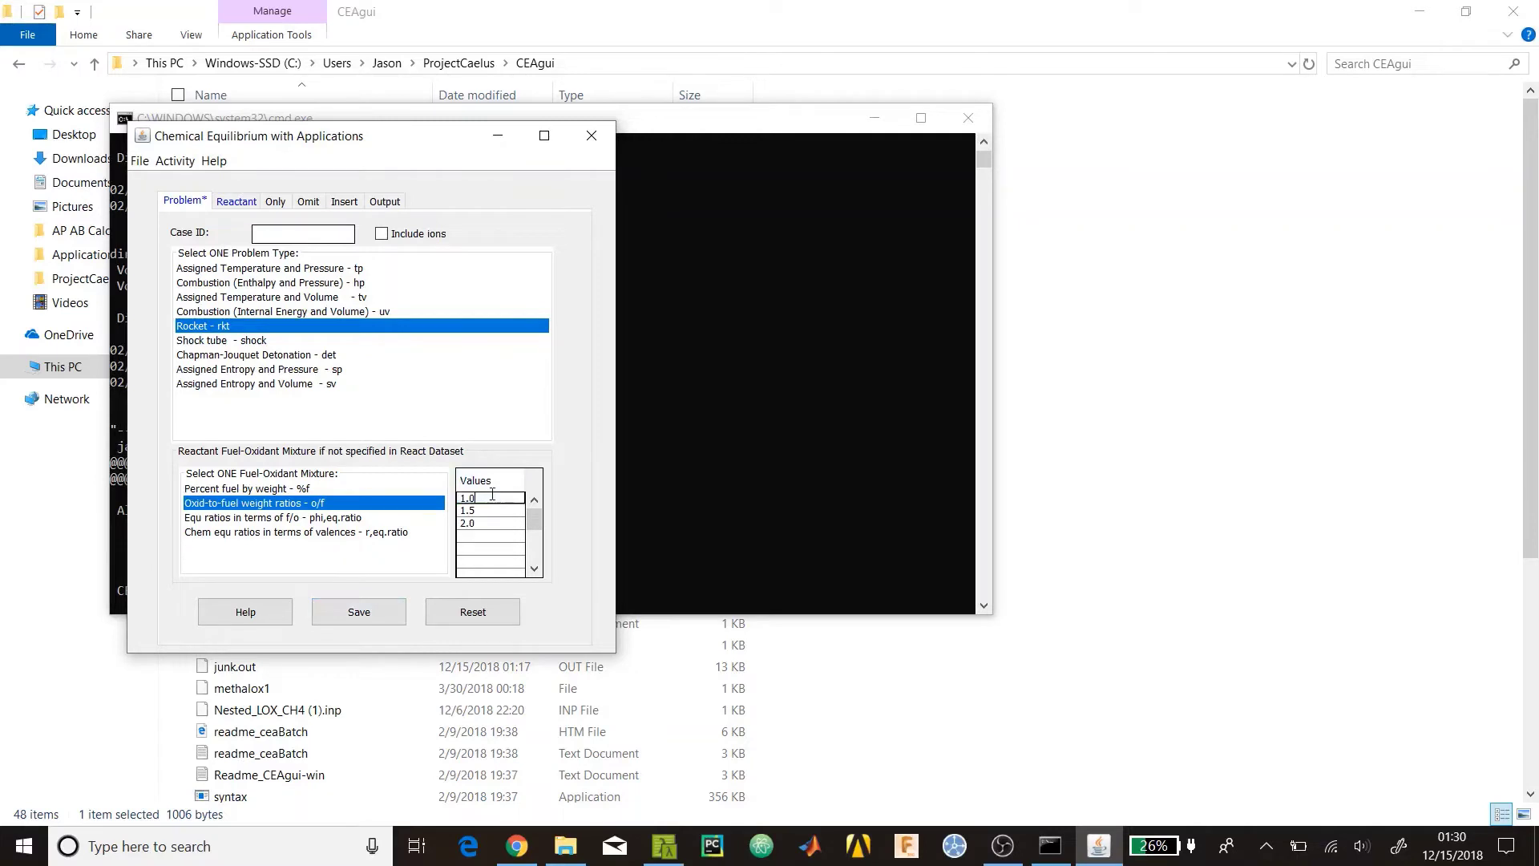
key("BackSpace")
key("BackSpace")
key("Return")
double_click(492, 497)
key("BackSpace")
key("BackSpace")
key("BackSpace")
type("1.7")
key("Return")
Set the second and third oxid-to-fuel weight ratios to 2.0 and 2.3
type("2")
key("BackSpace")
key("BackSpace")
type("2.")
key("Return")
key("BackSpace")
type("3")
key("Return")
left_click(491, 498)
key("Down")
key("Down")
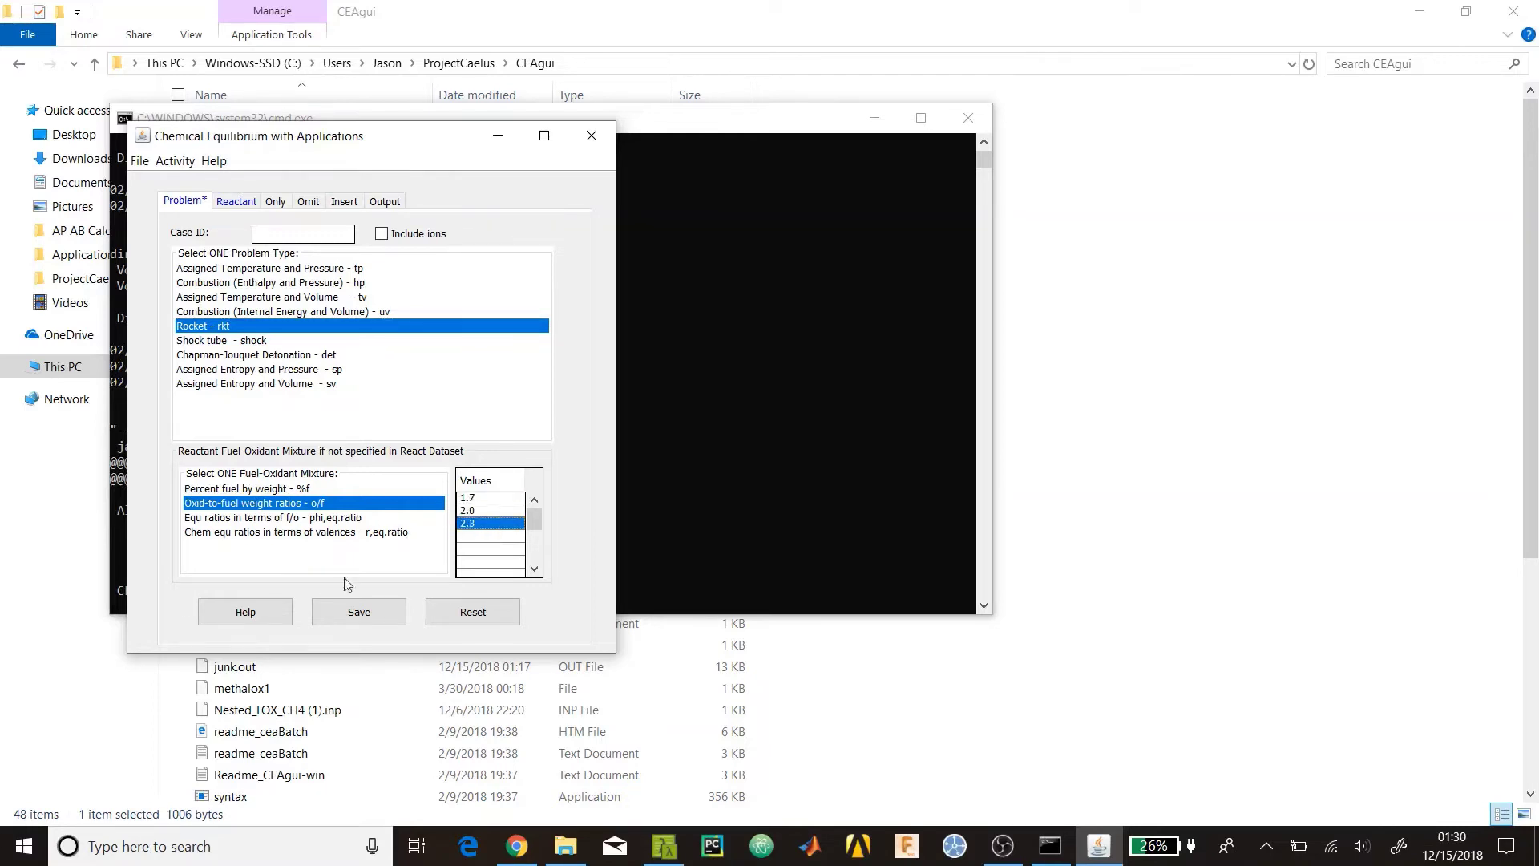
Save the problem with the new oxid-to-fuel ratios and execute CEA2 again
left_click(340, 612)
left_click(170, 160)
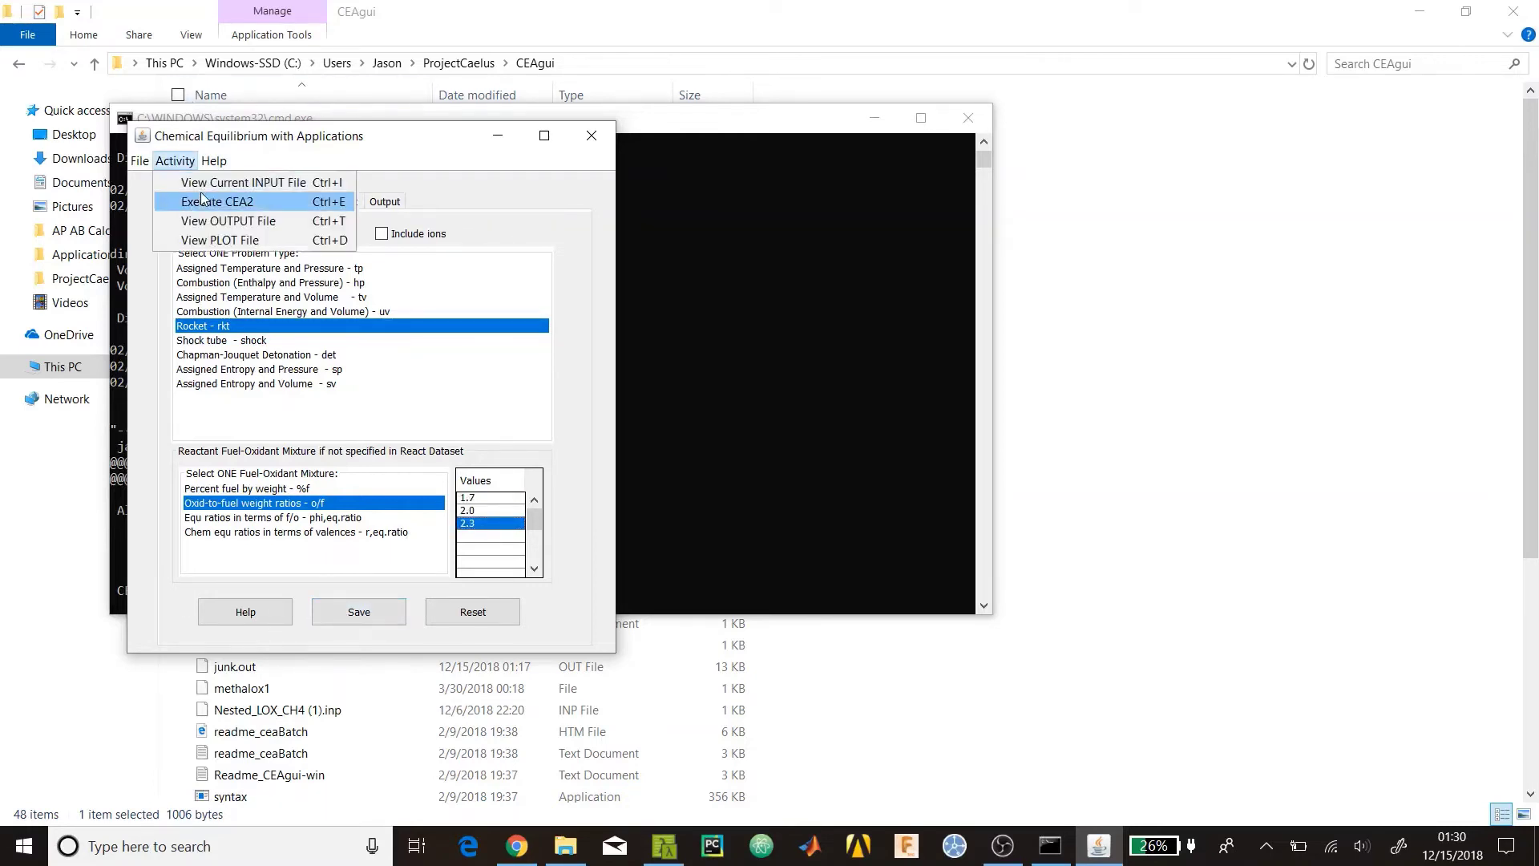
left_click(228, 202)
Examine the O/F ratio, throat Isp and chamber temperature in the O/F 2.3 results of the new output
scroll(523, 337, "up", 1)
scroll(522, 337, "up", 7)
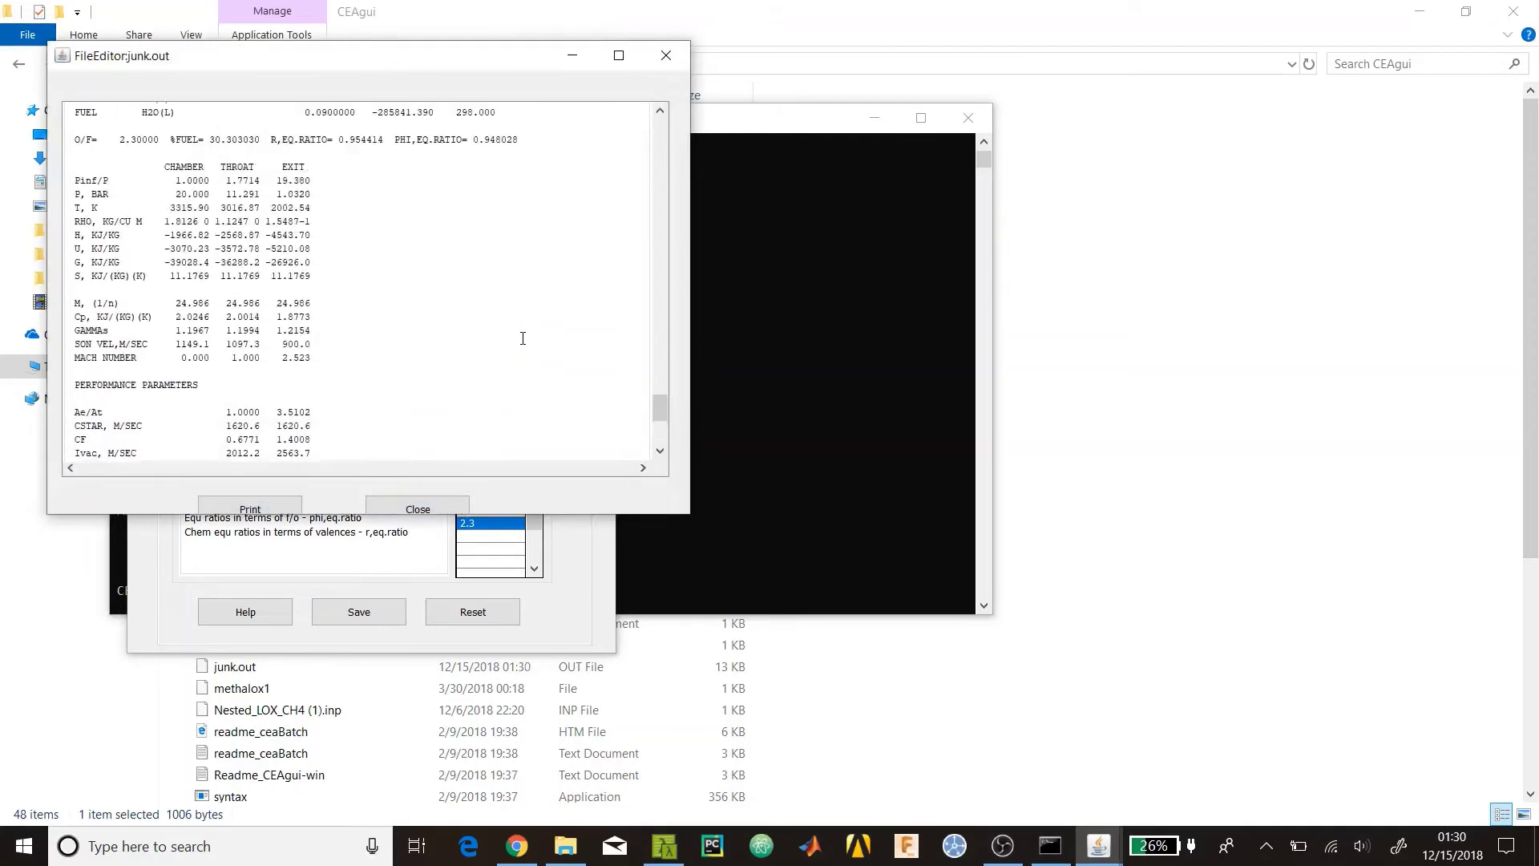
left_click_drag(102, 181, 148, 181)
left_click(165, 186)
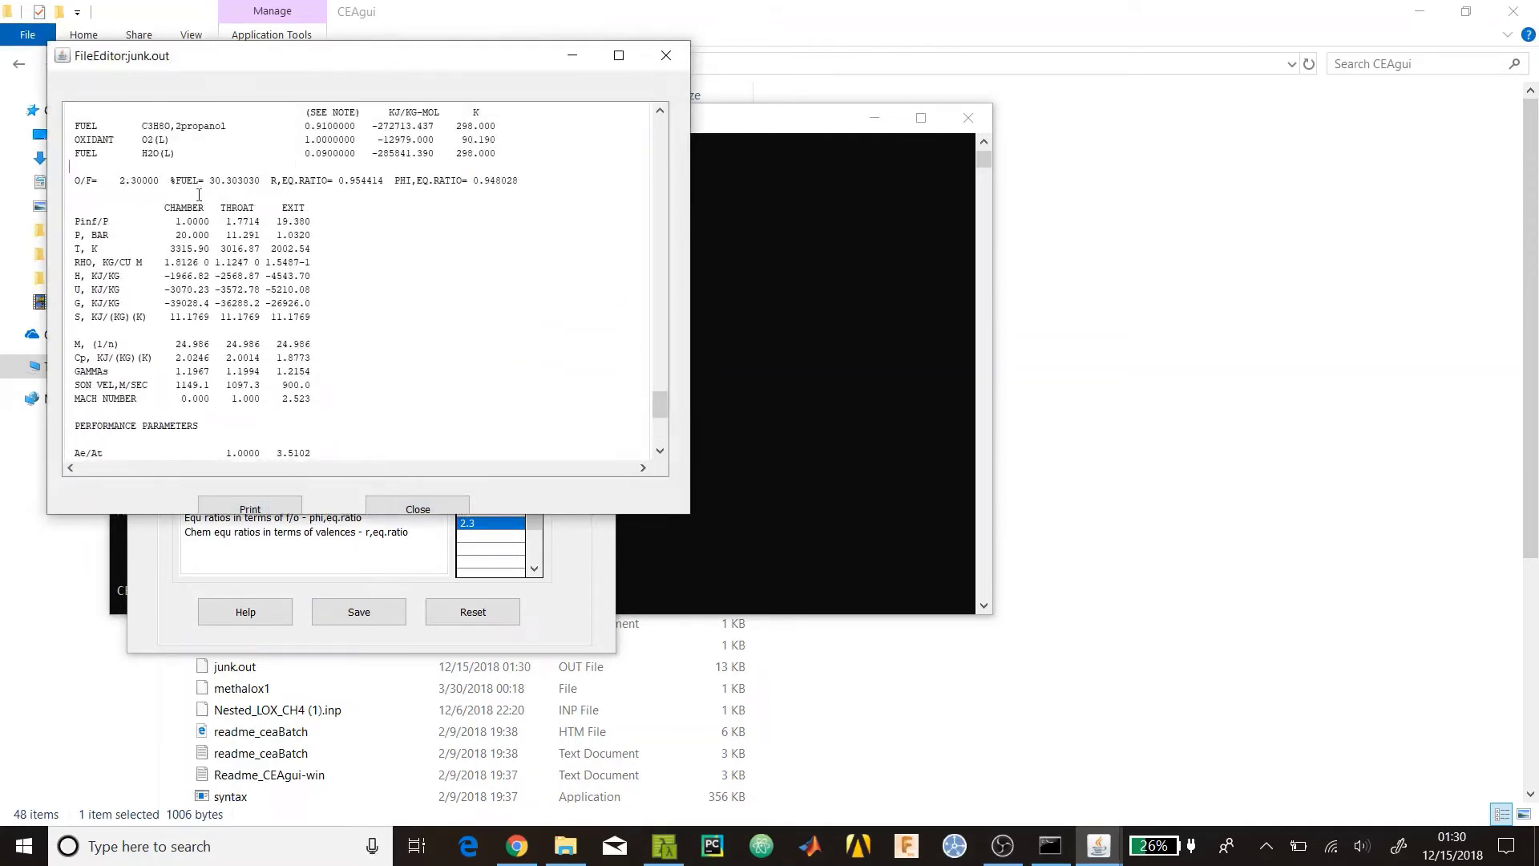
scroll(208, 241, "down", 5)
double_click(259, 304)
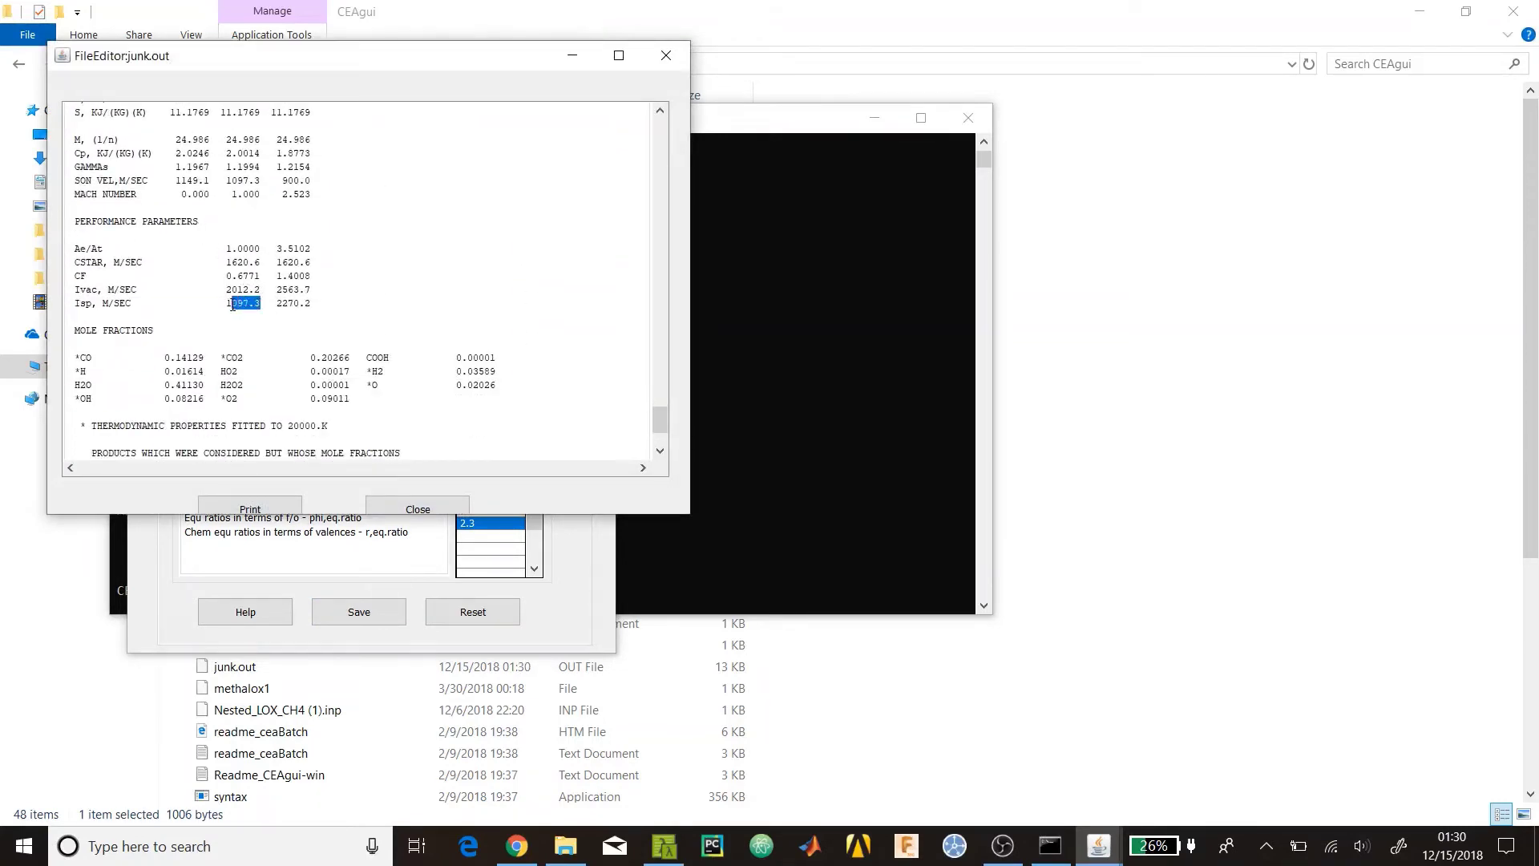
scroll(285, 310, "up", 3)
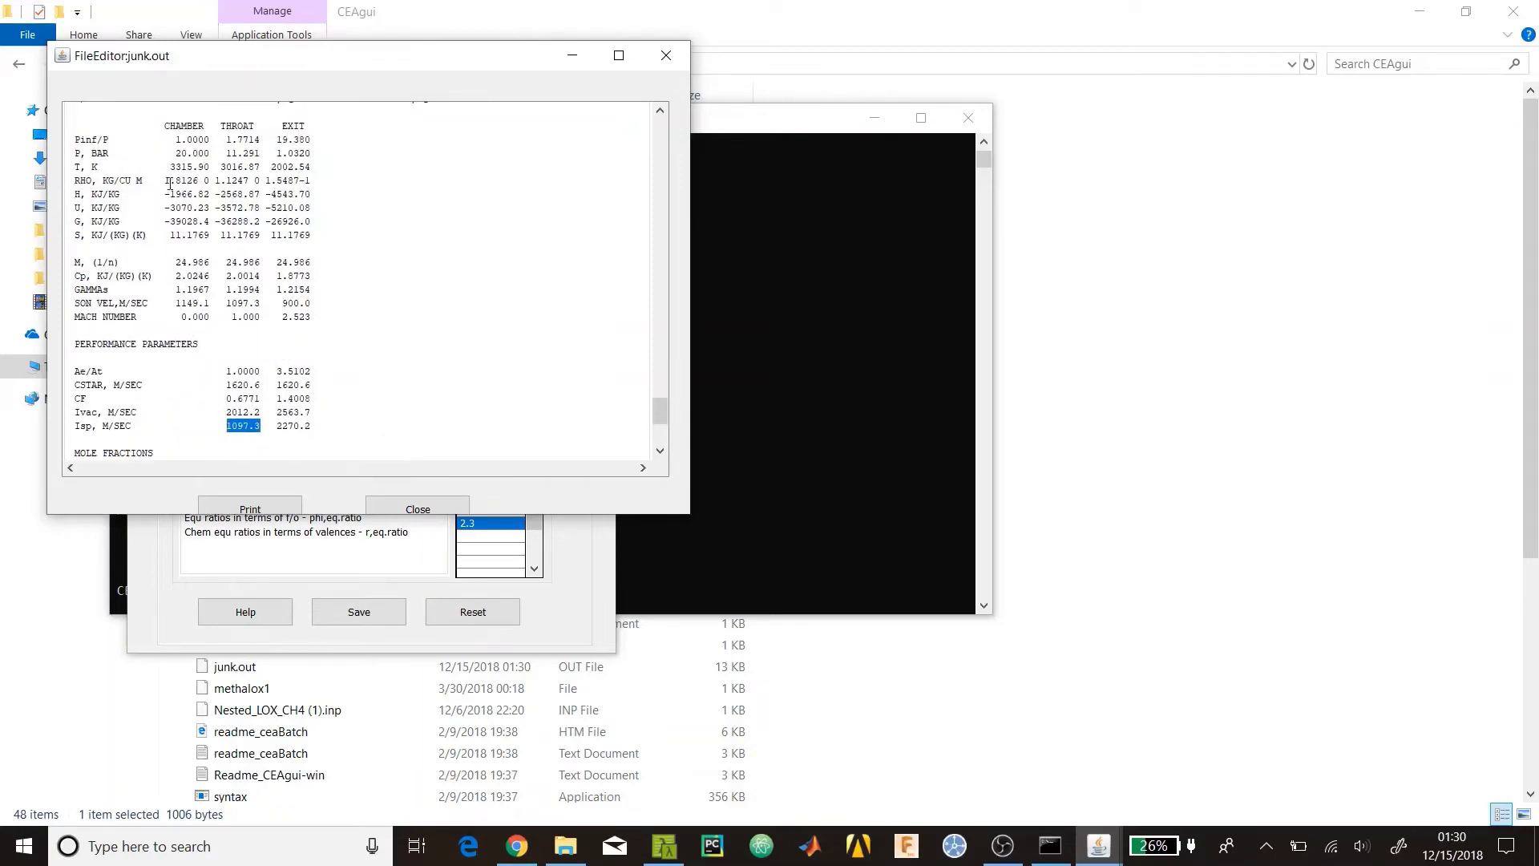
scroll(242, 428, "down", 1)
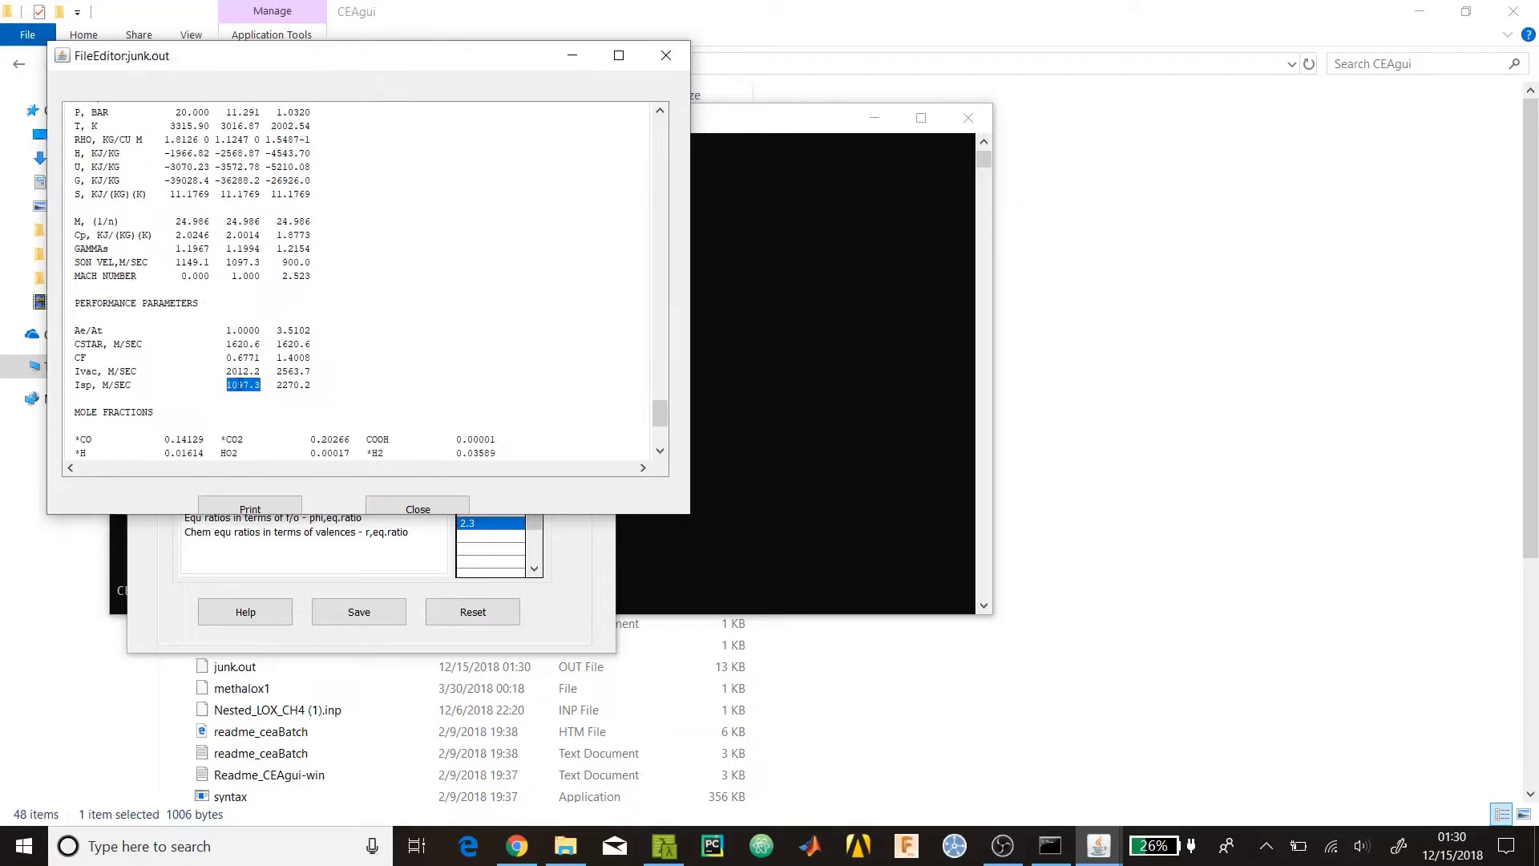
scroll(222, 350, "up", 2)
left_click_drag(172, 211, 215, 210)
scroll(240, 233, "down", 5)
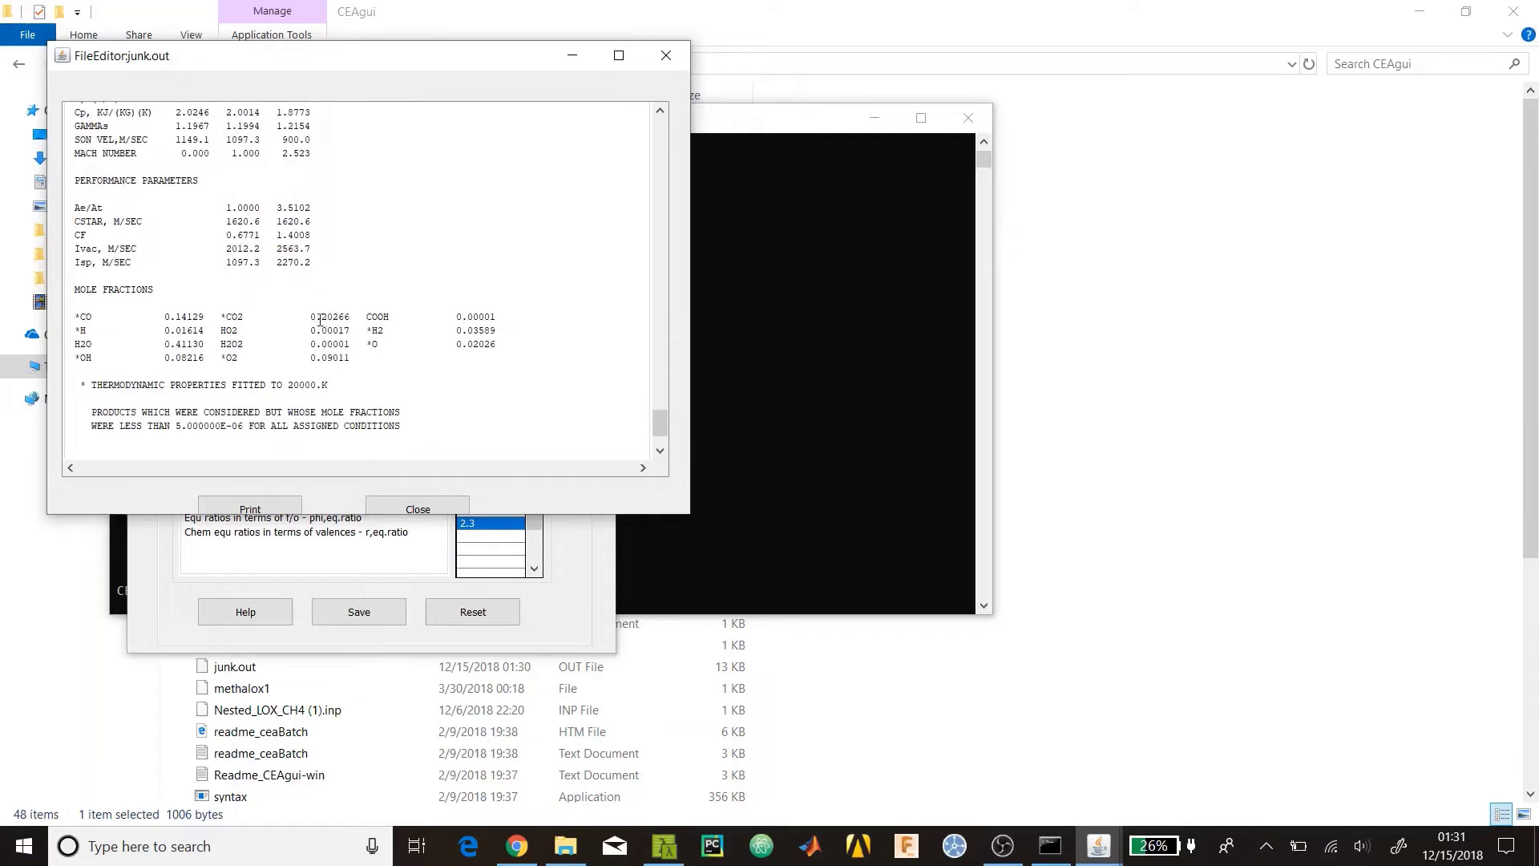
Look over the O/F 2.3 performance results down to the mole fractions and highlight the chamber temperature entry
scroll(337, 300, "up", 4)
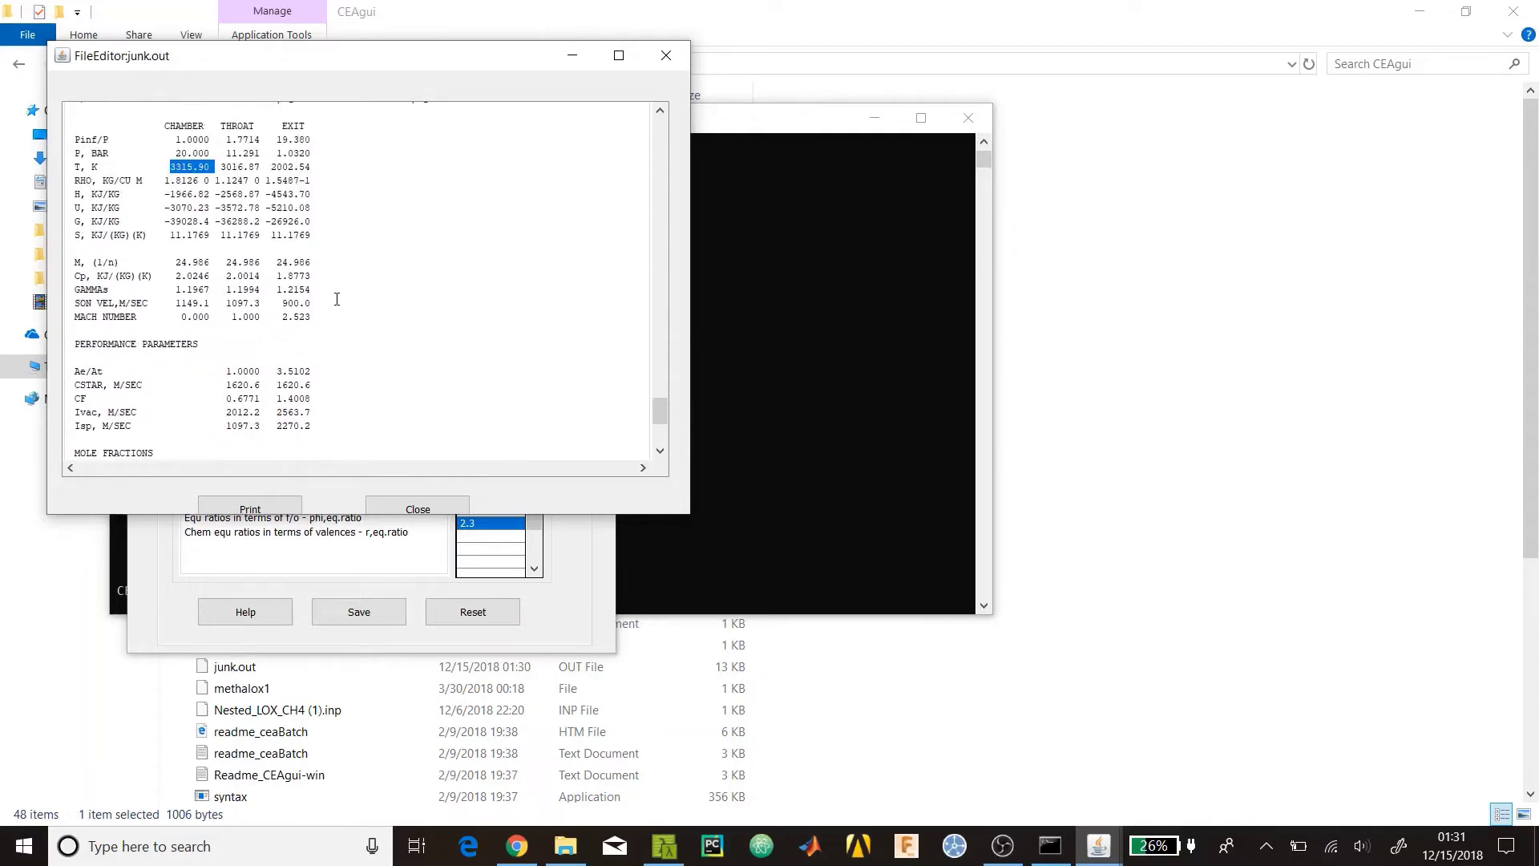
scroll(340, 299, "up", 4)
scroll(353, 312, "down", 11)
scroll(359, 317, "up", 13)
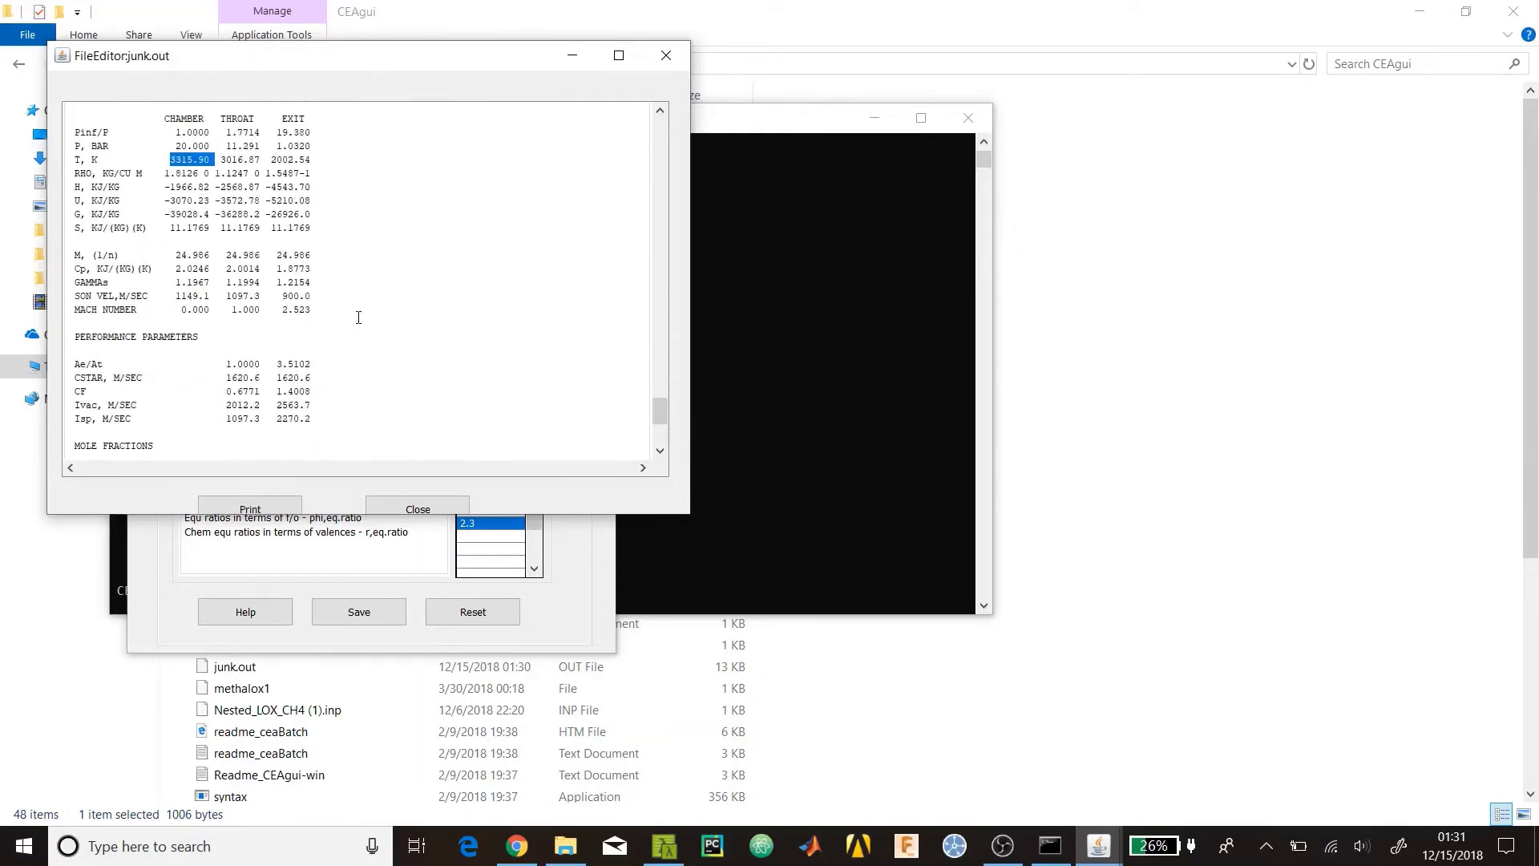
scroll(357, 317, "down", 4)
scroll(354, 318, "down", 6)
left_click_drag(66, 255, 269, 256)
scroll(270, 262, "up", 6)
scroll(270, 262, "up", 1)
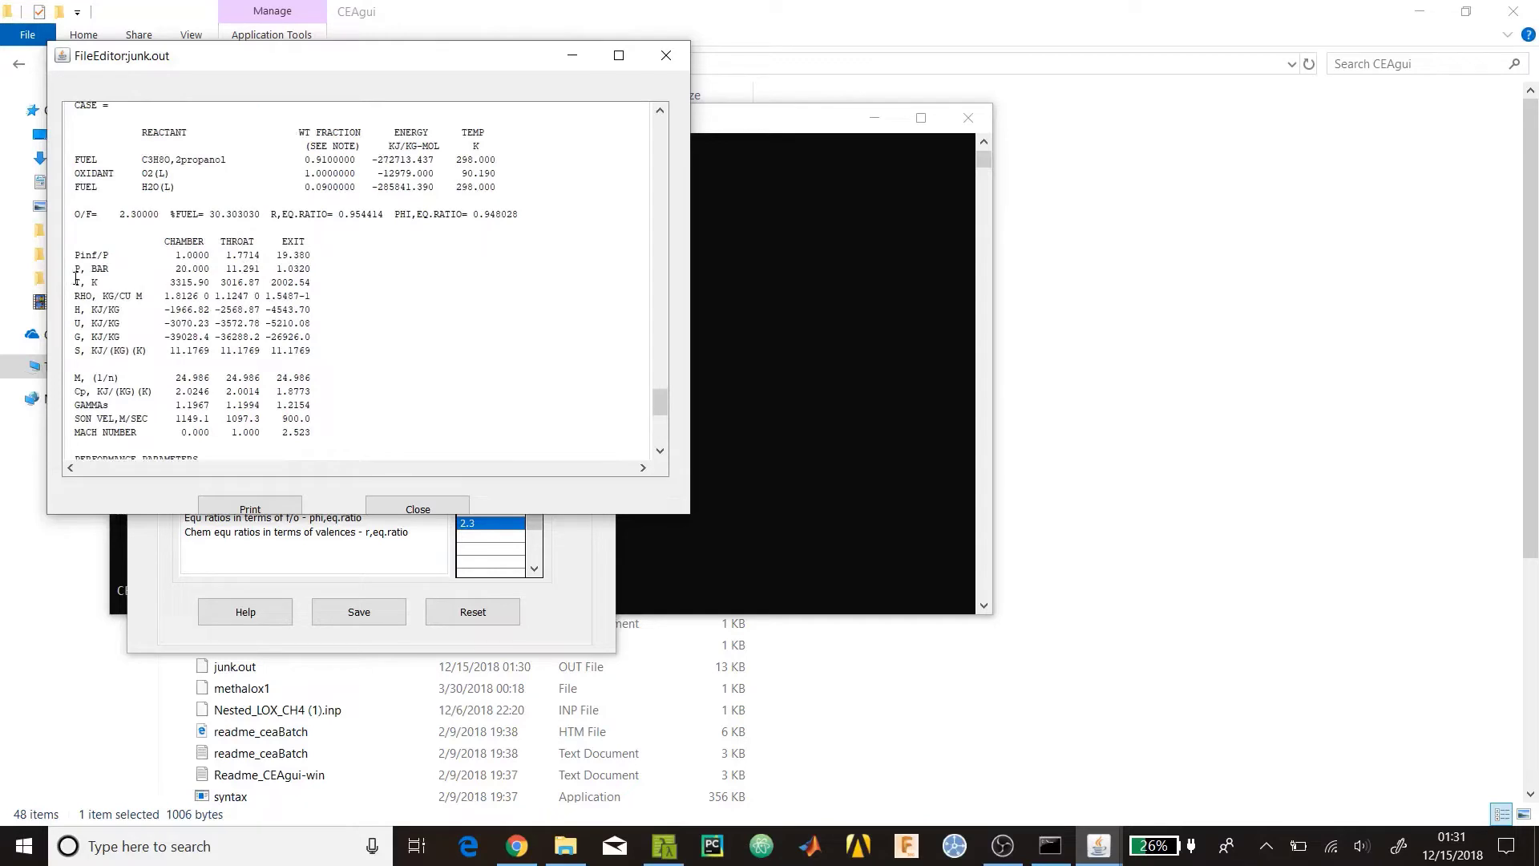
left_click_drag(76, 279, 214, 280)
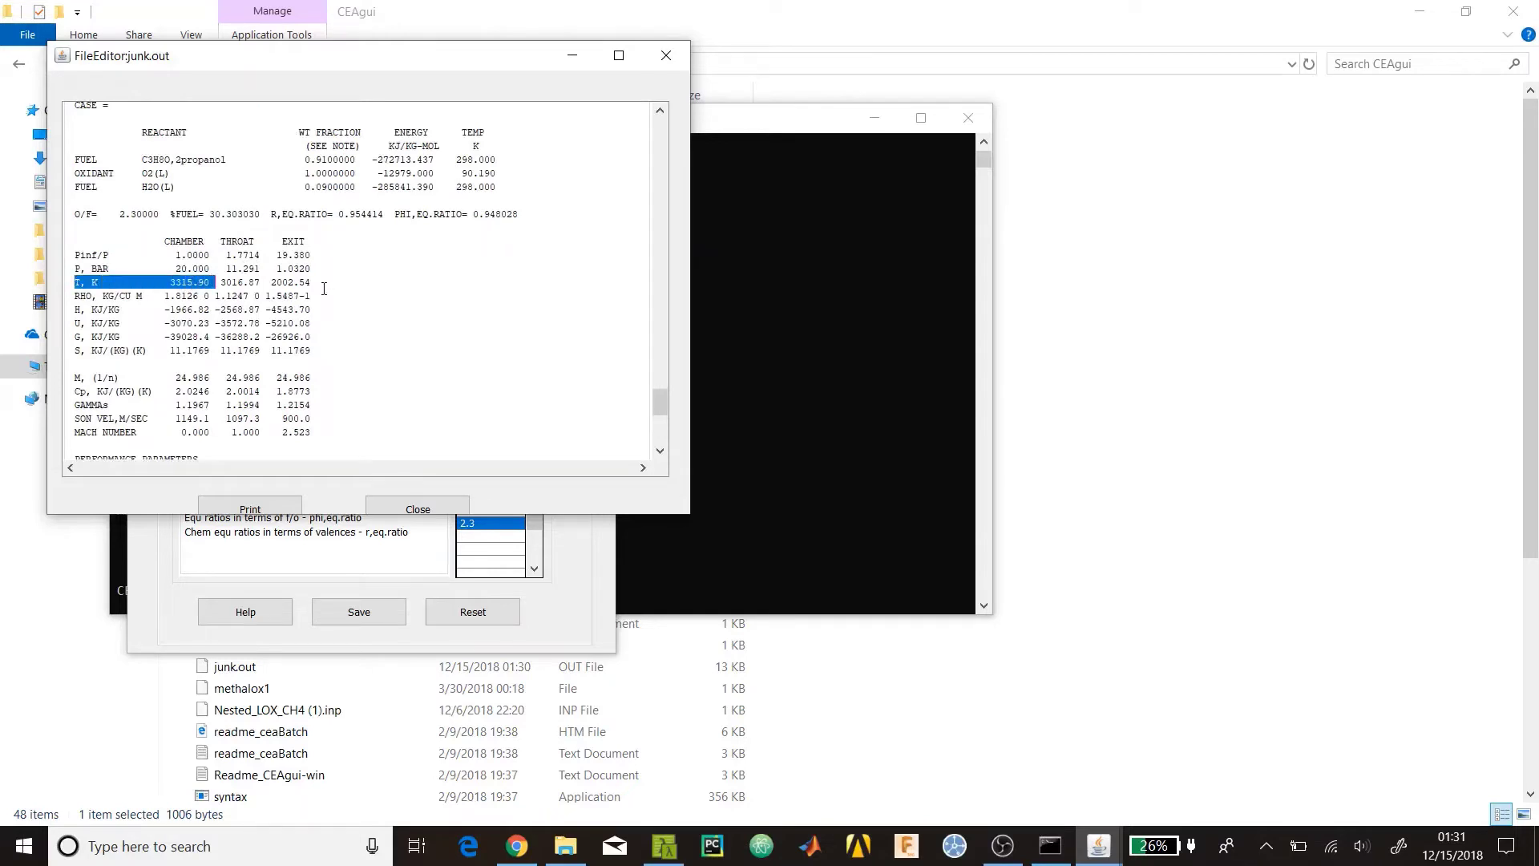
Examine the chamber molecular weight M (1/n) in the O/F 2.3 results
scroll(324, 289, "down", 2)
left_click_drag(75, 295, 208, 296)
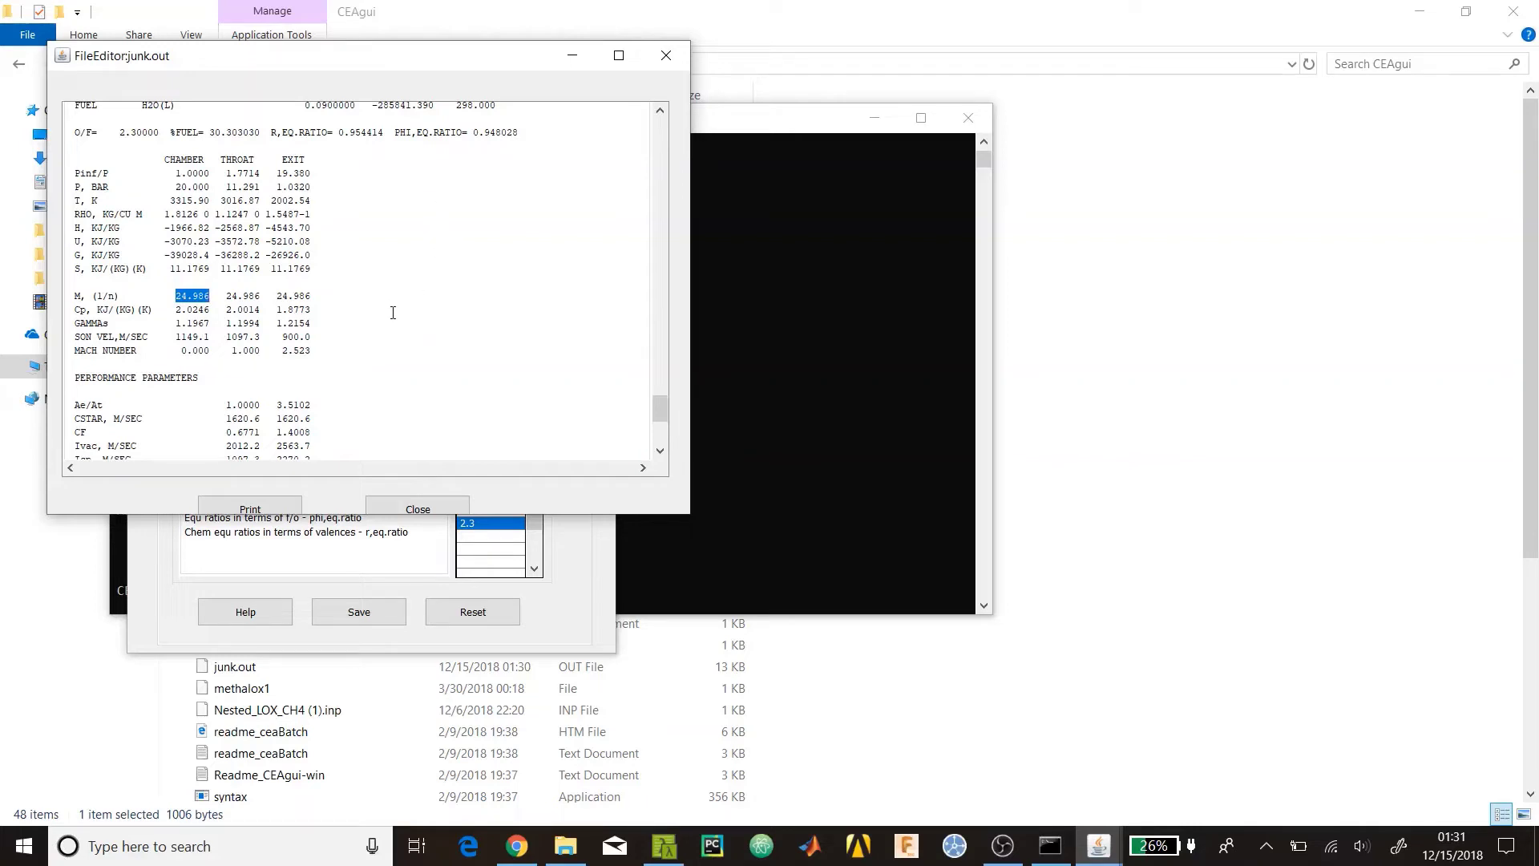
scroll(212, 270, "down", 3)
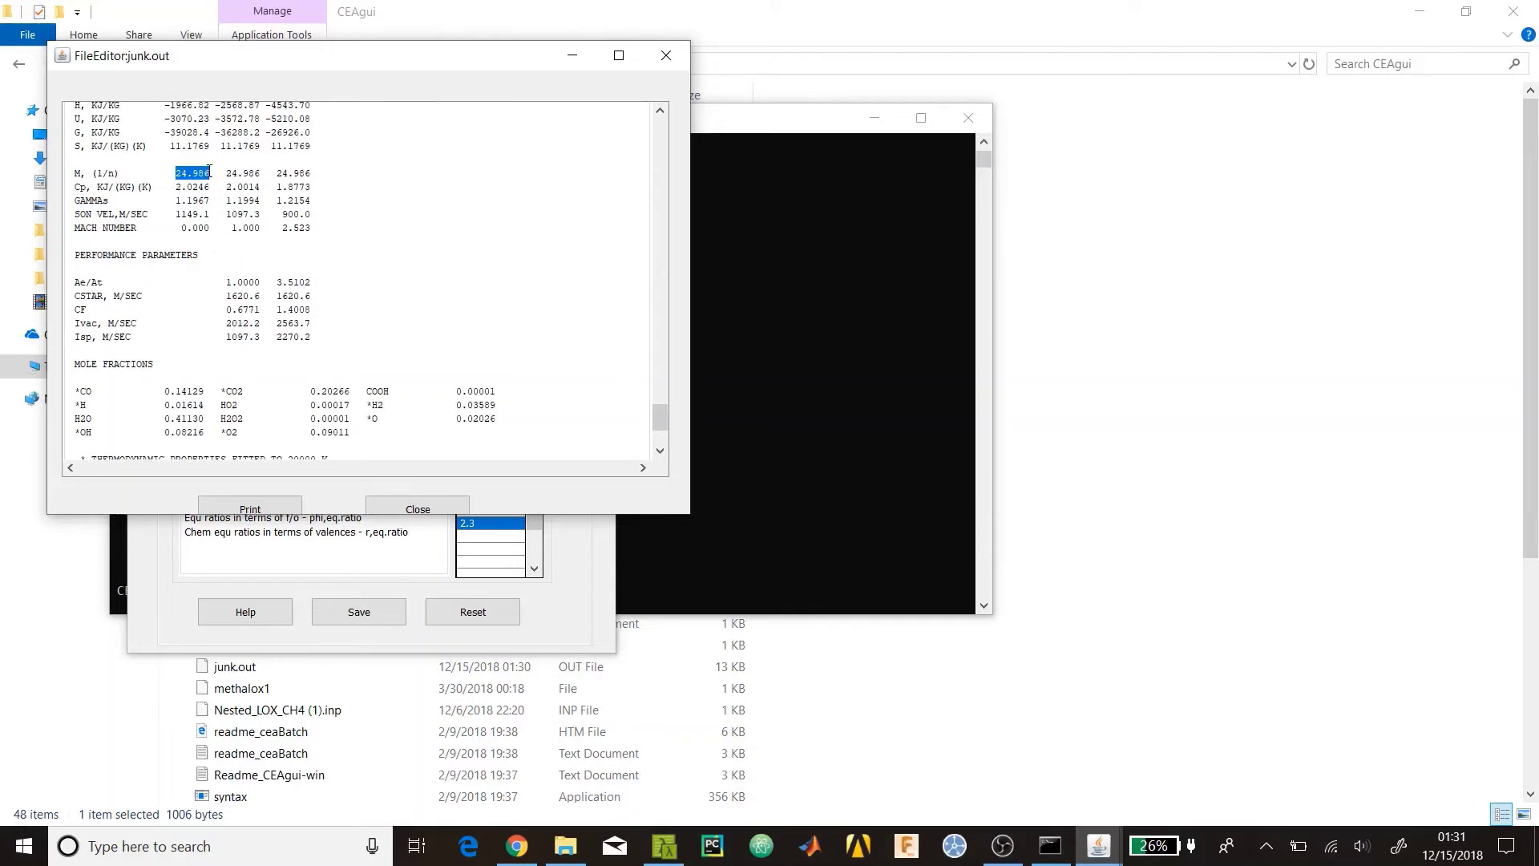
left_click_drag(211, 174, 175, 177)
scroll(656, 411, "down", 5)
scroll(212, 284, "up", 7)
left_click(196, 262)
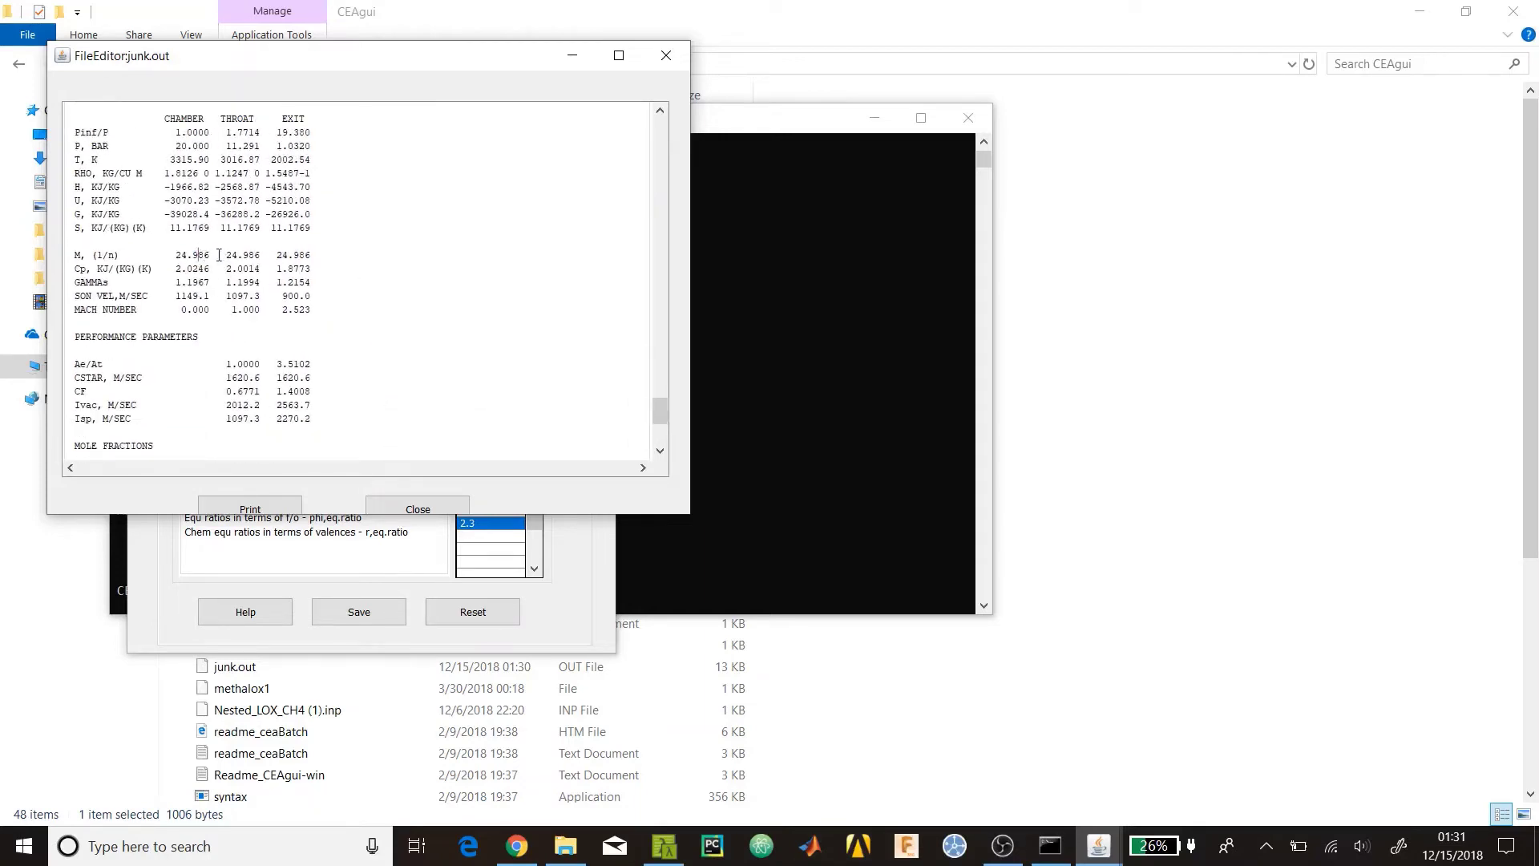
Compare the chamber molecular weight M (1/n) of the O/F 2.0 case with that of the O/F 2.3 case
scroll(200, 256, "up", 10)
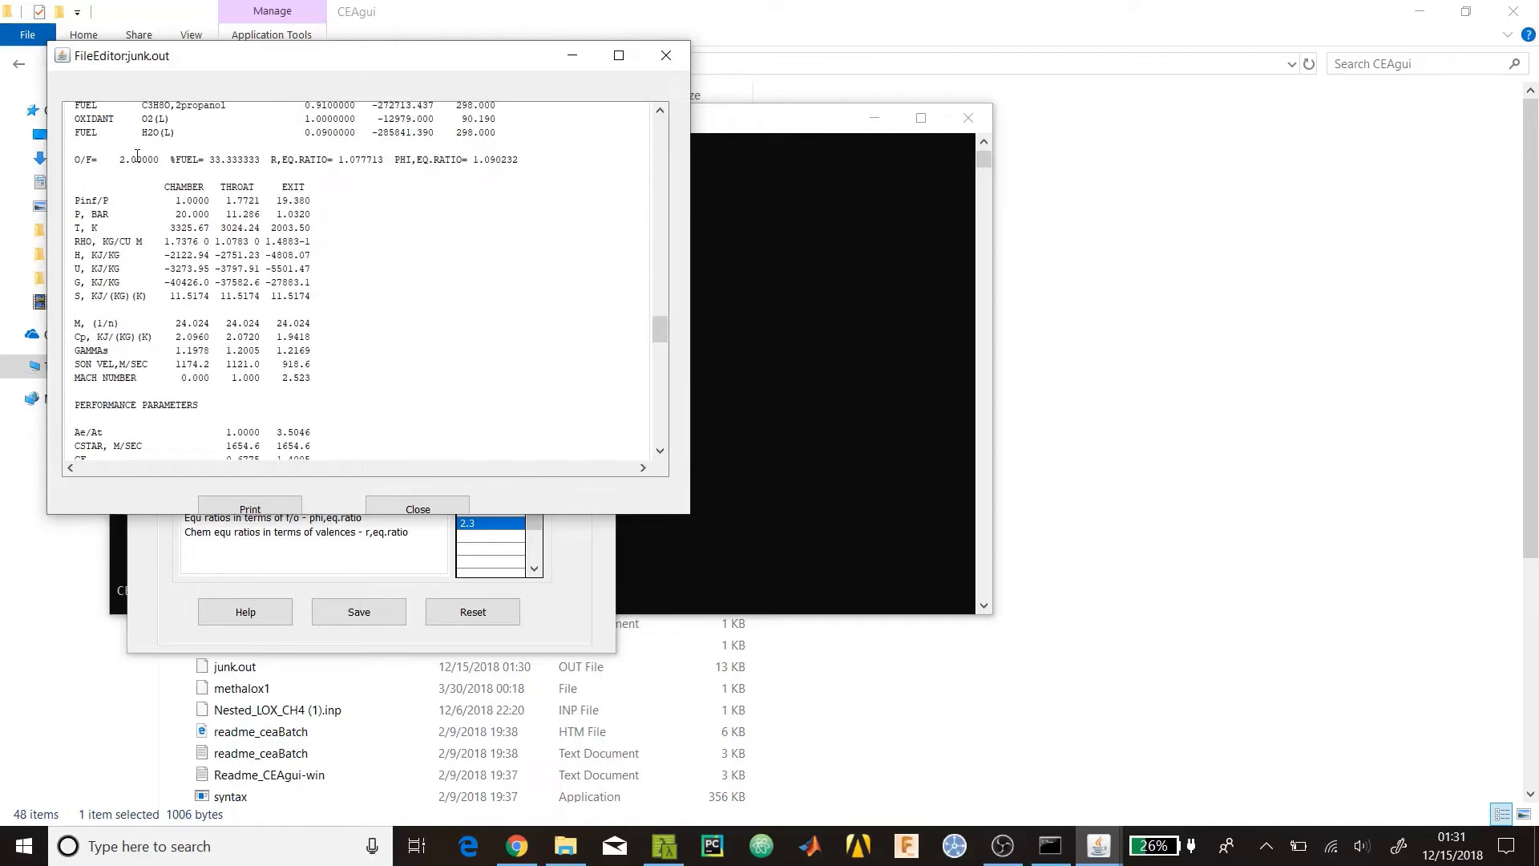
left_click_drag(125, 159, 159, 159)
scroll(170, 184, "down", 2)
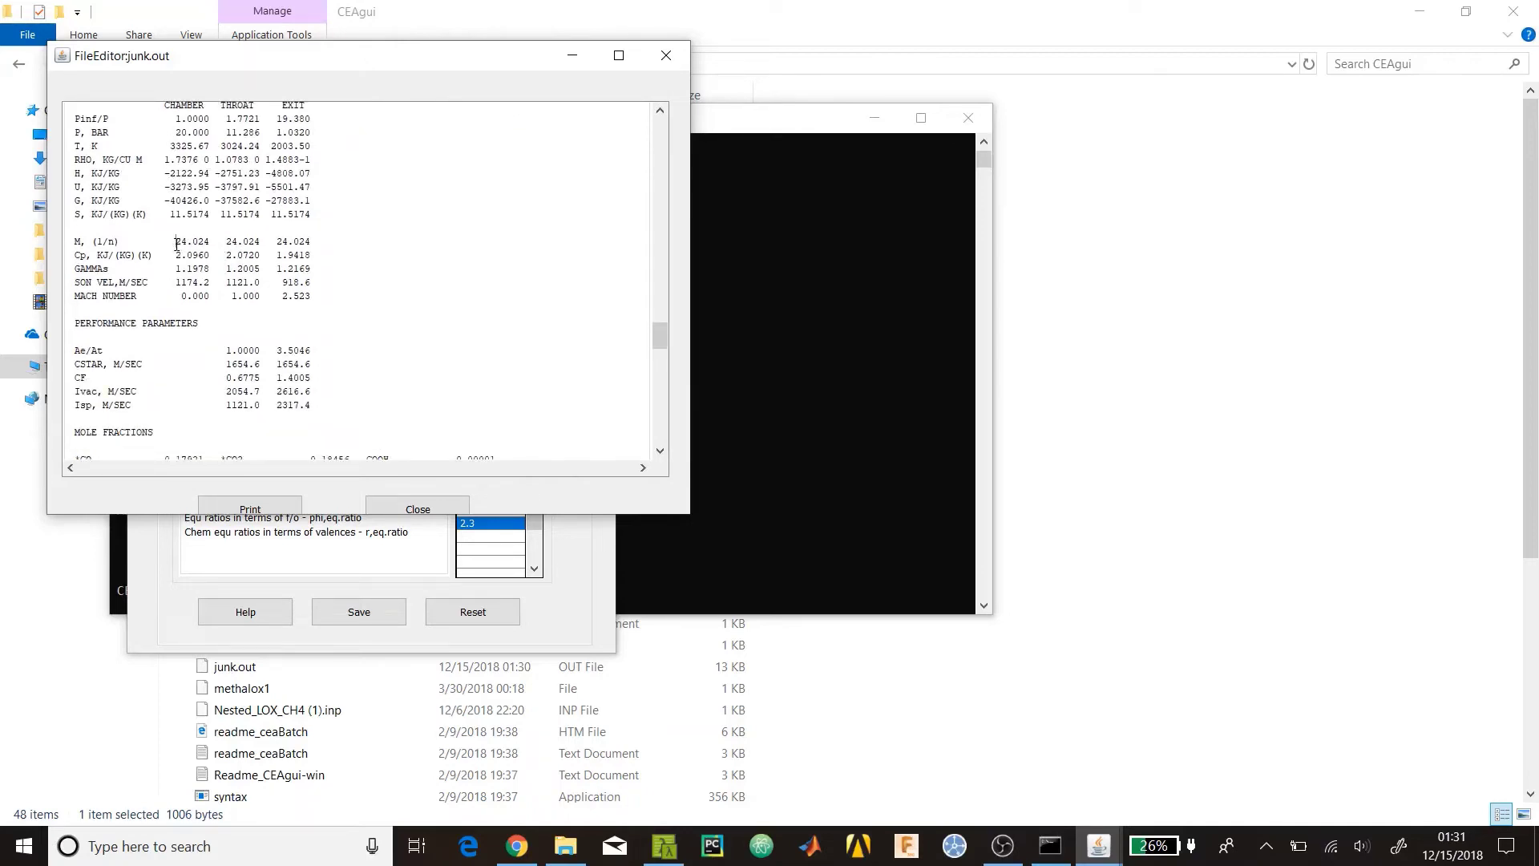
left_click_drag(177, 245, 212, 243)
scroll(208, 240, "down", 15)
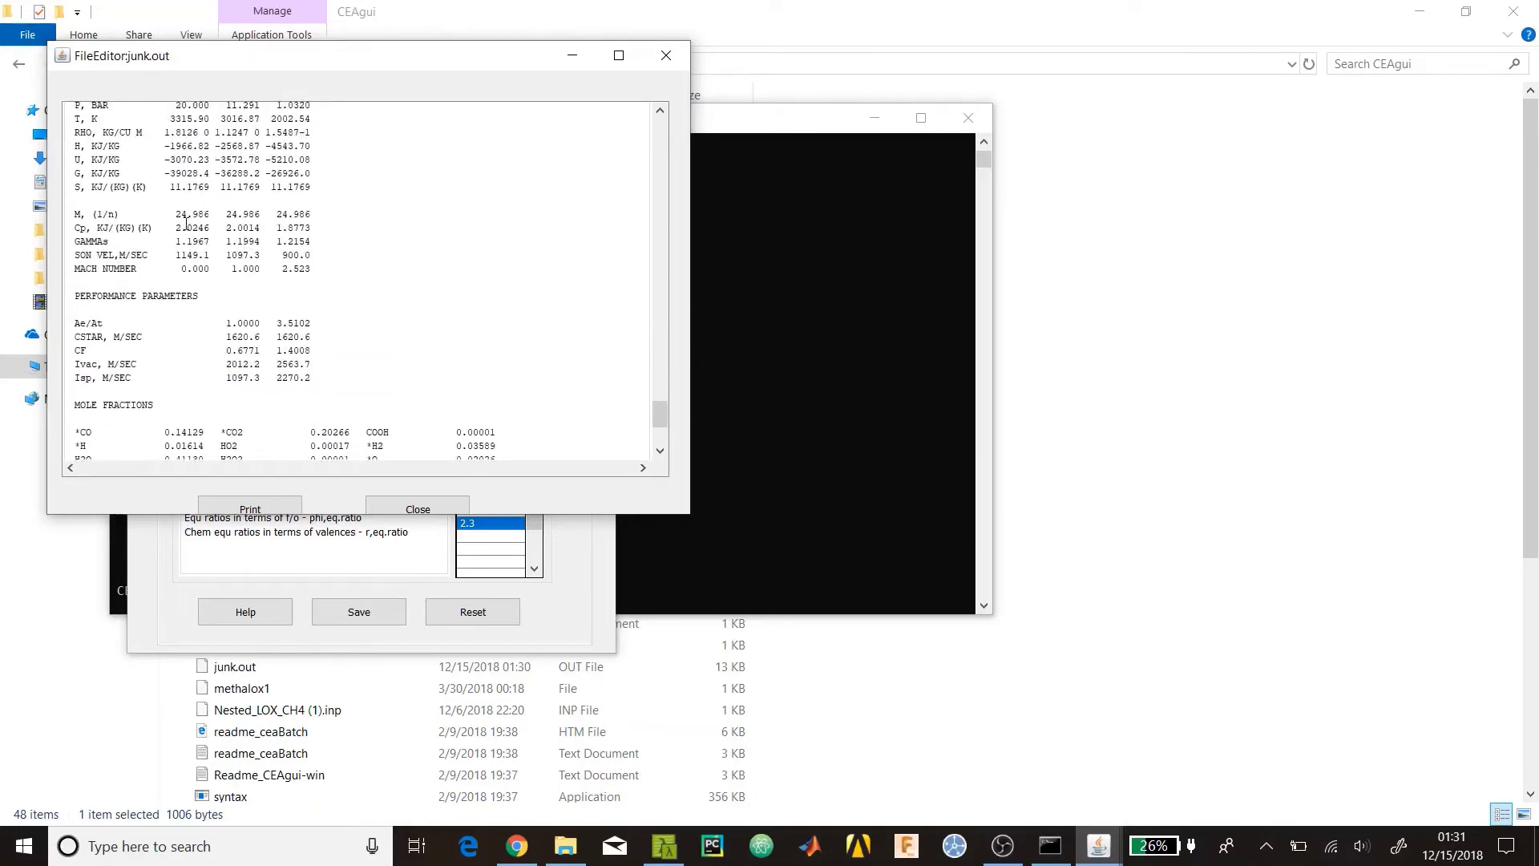
Compare the chamber molecular weight M (1/n) and temperature of the O/F 2.3 case with the O/F 2.0 case
left_click_drag(174, 213, 213, 211)
scroll(190, 172, "up", 1)
scroll(177, 161, "up", 20)
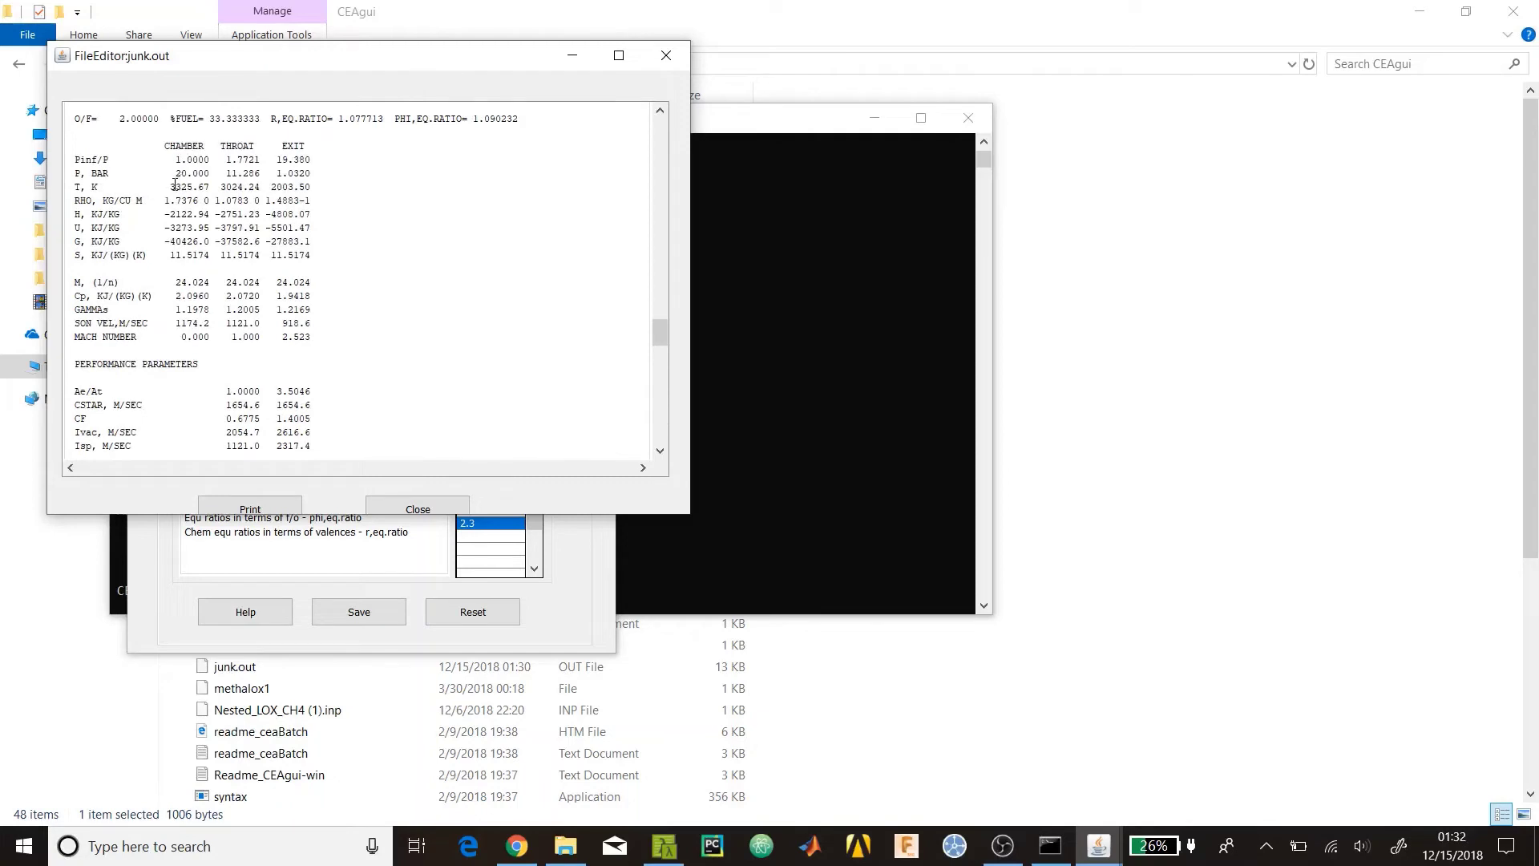
scroll(183, 178, "down", 20)
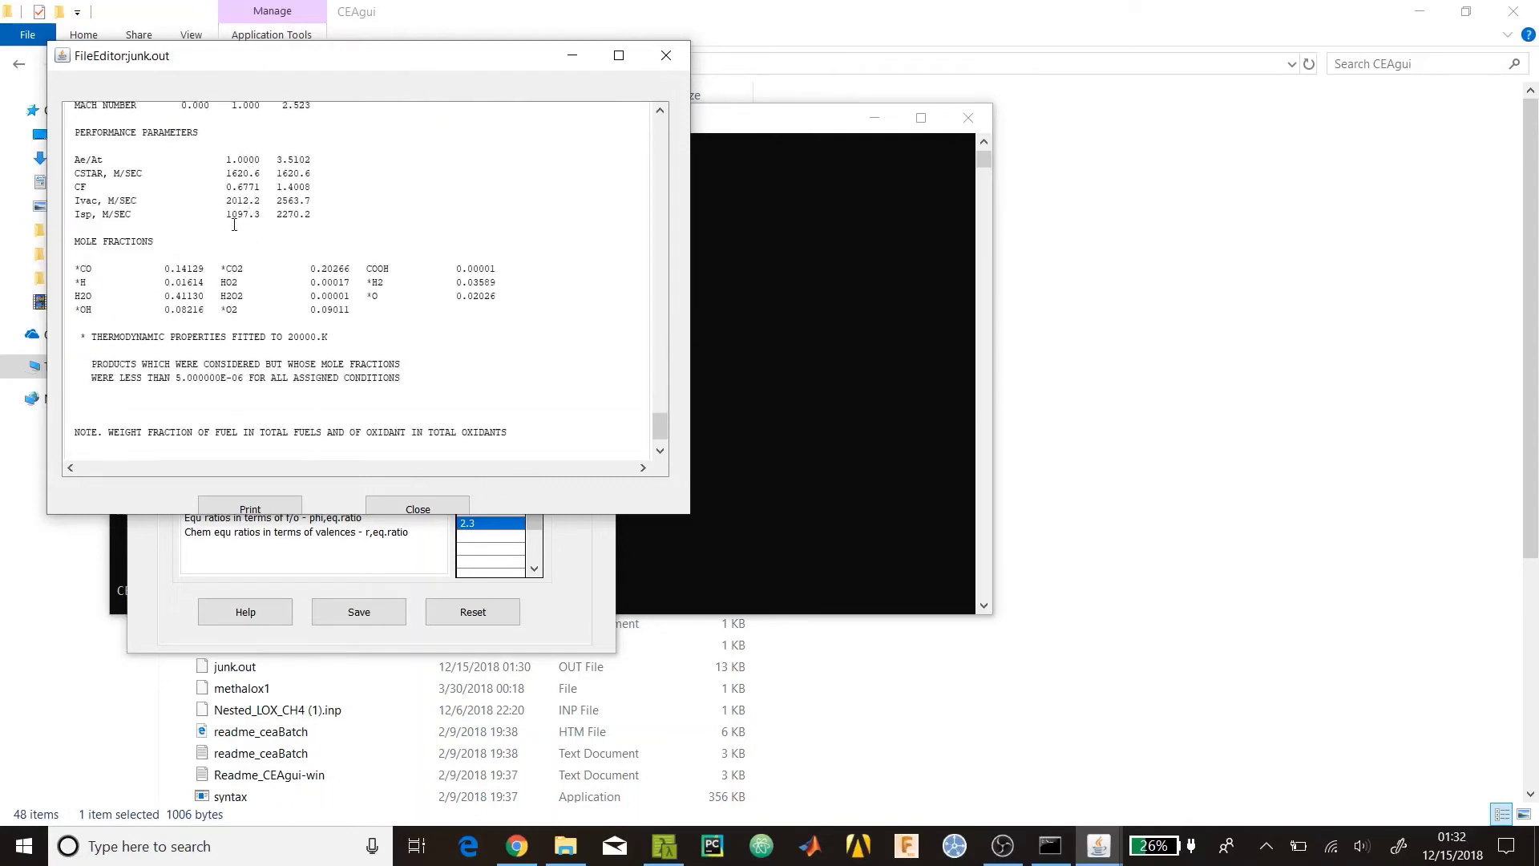
Highlight the throat Isp in the O/F 2.3 results and compare it with the throat Isp of the O/F 2.0 case
left_click_drag(226, 214, 255, 214)
scroll(271, 224, "up", 5)
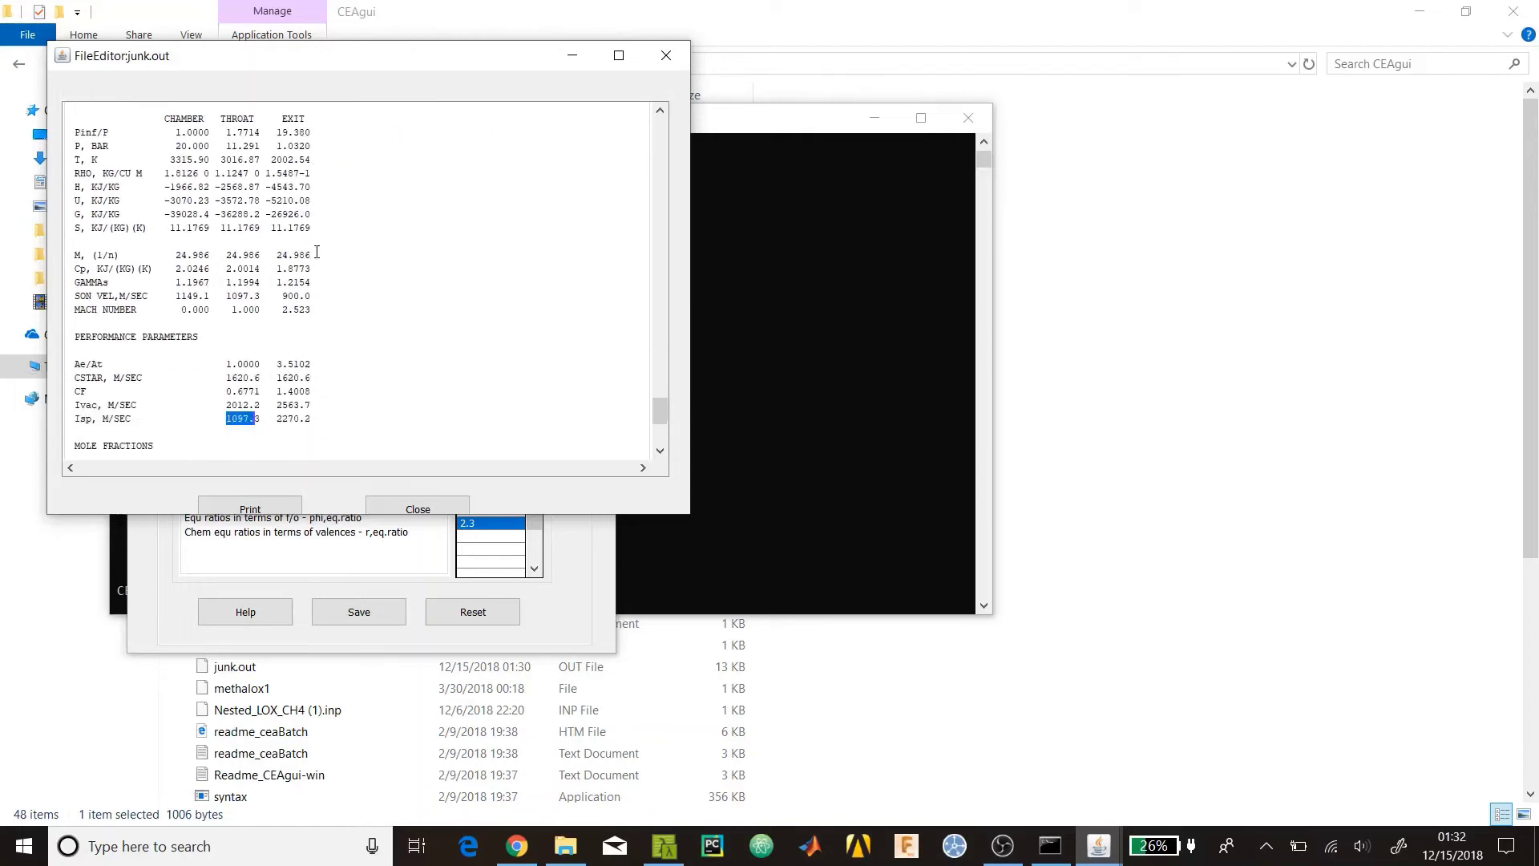
scroll(280, 321, "up", 15)
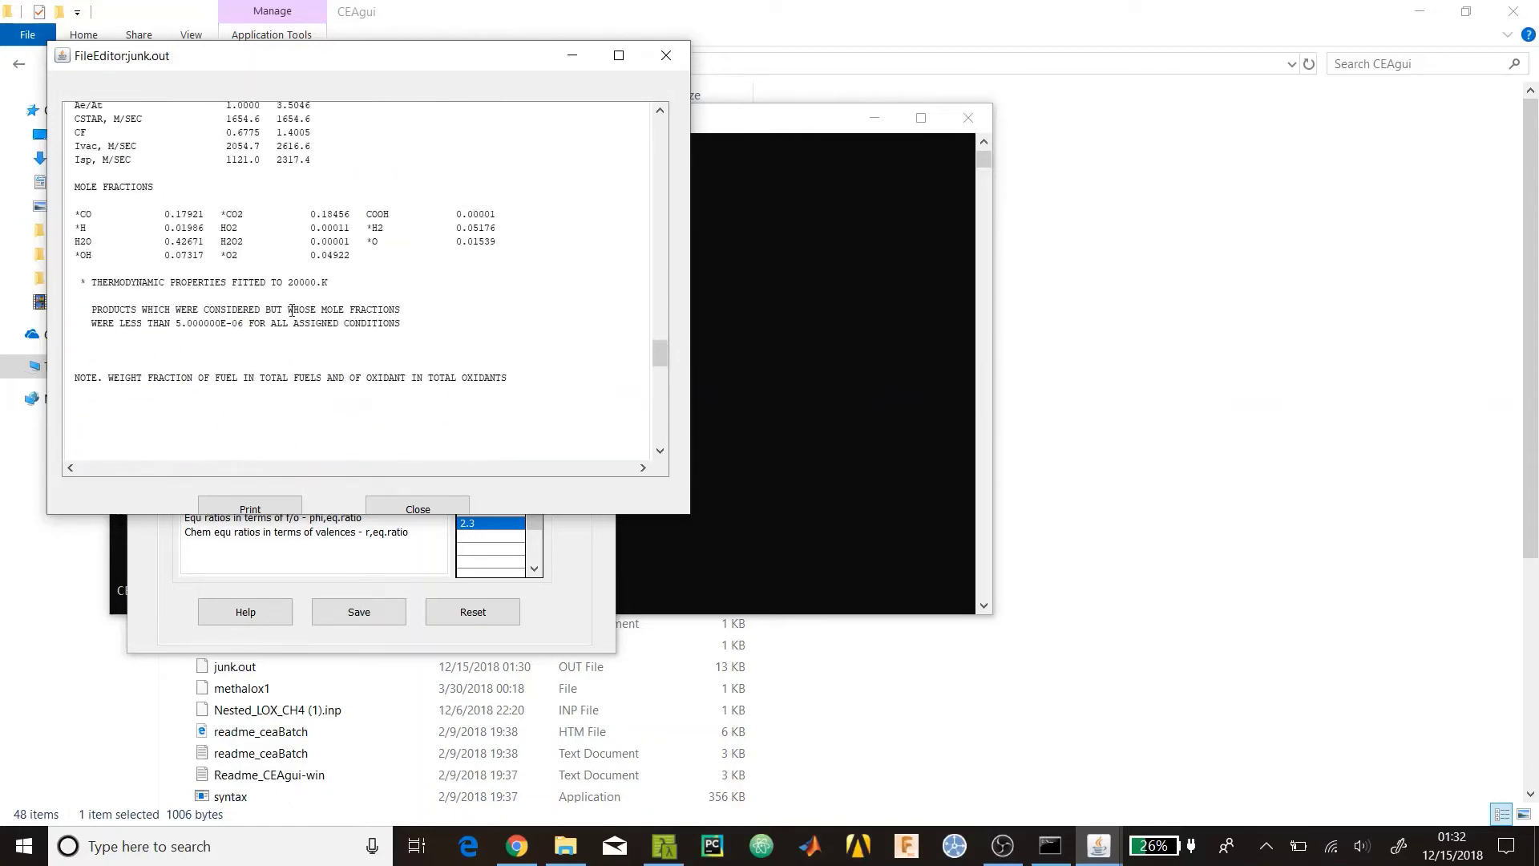
scroll(290, 308, "up", 1)
double_click(228, 325)
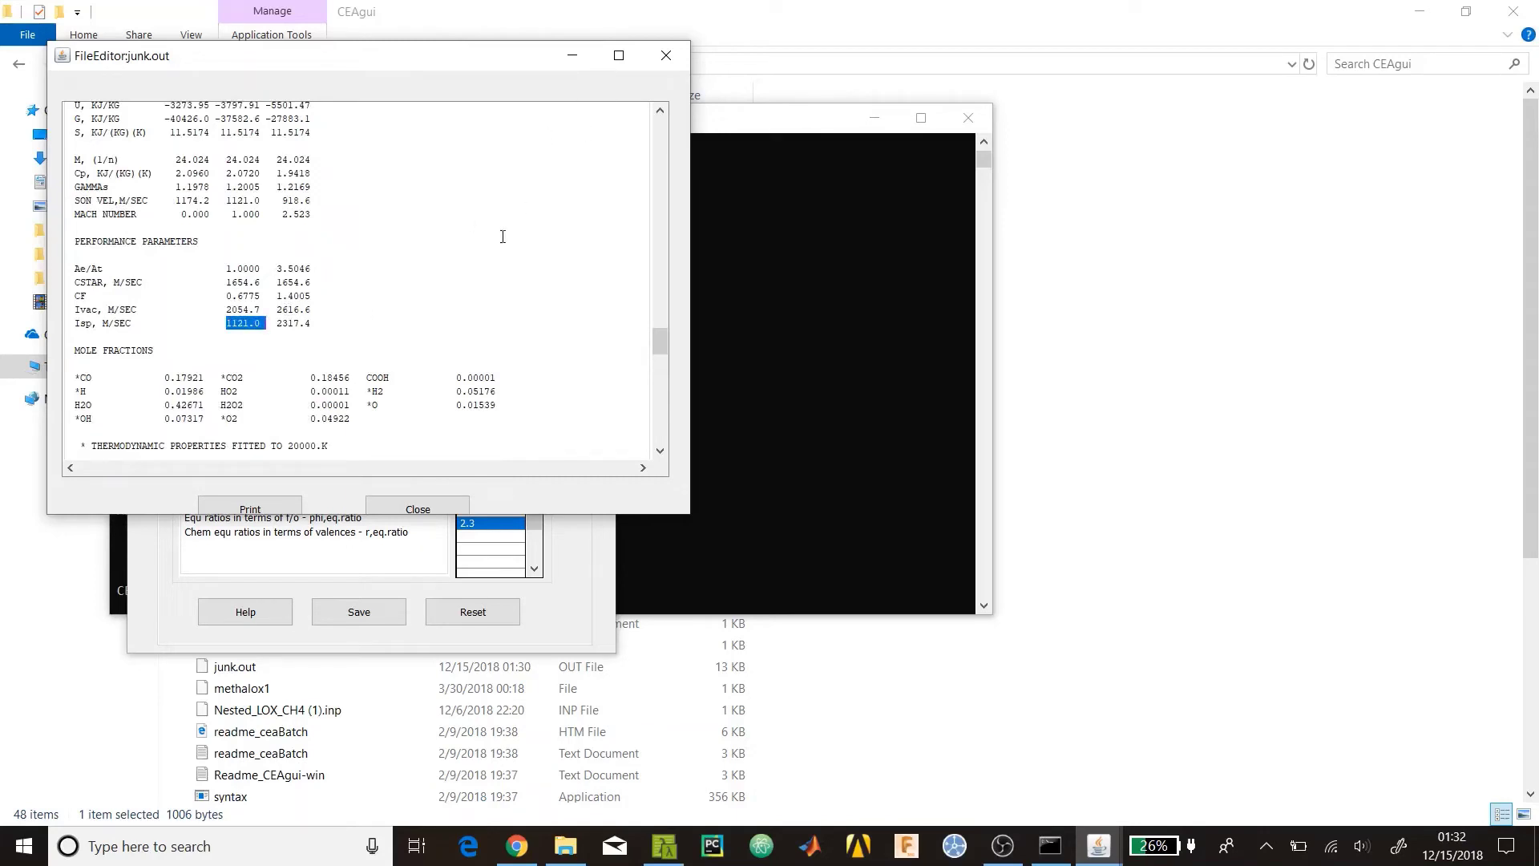
Compare the performance parameters of the O/F 1.7 case with the O/F 2.0 case and close the output file
scroll(368, 328, "down", 10)
scroll(368, 329, "up", 5)
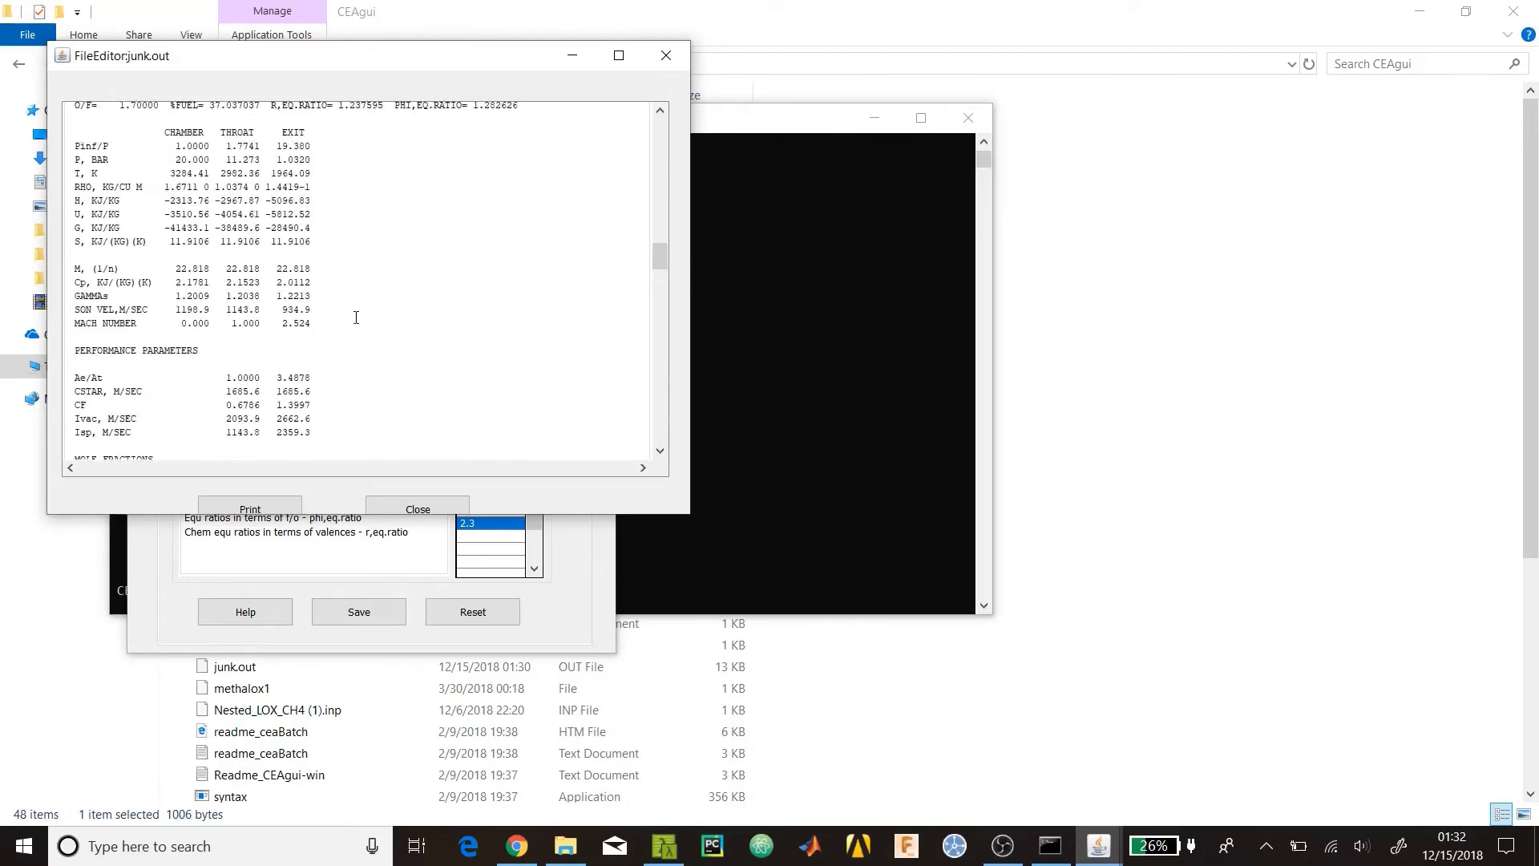
scroll(255, 296, "down", 9)
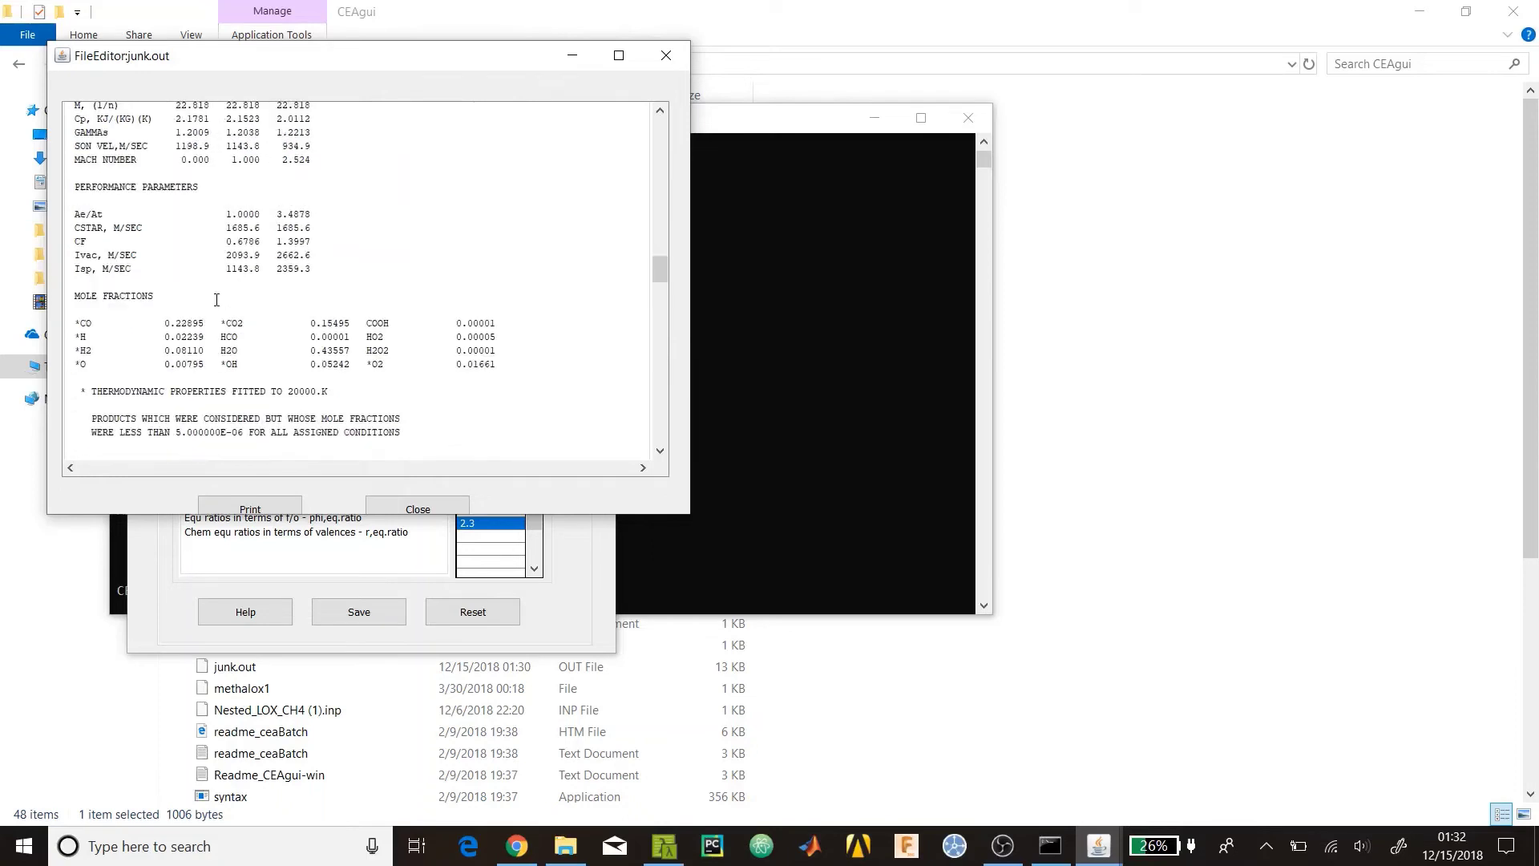
scroll(227, 271, "up", 3)
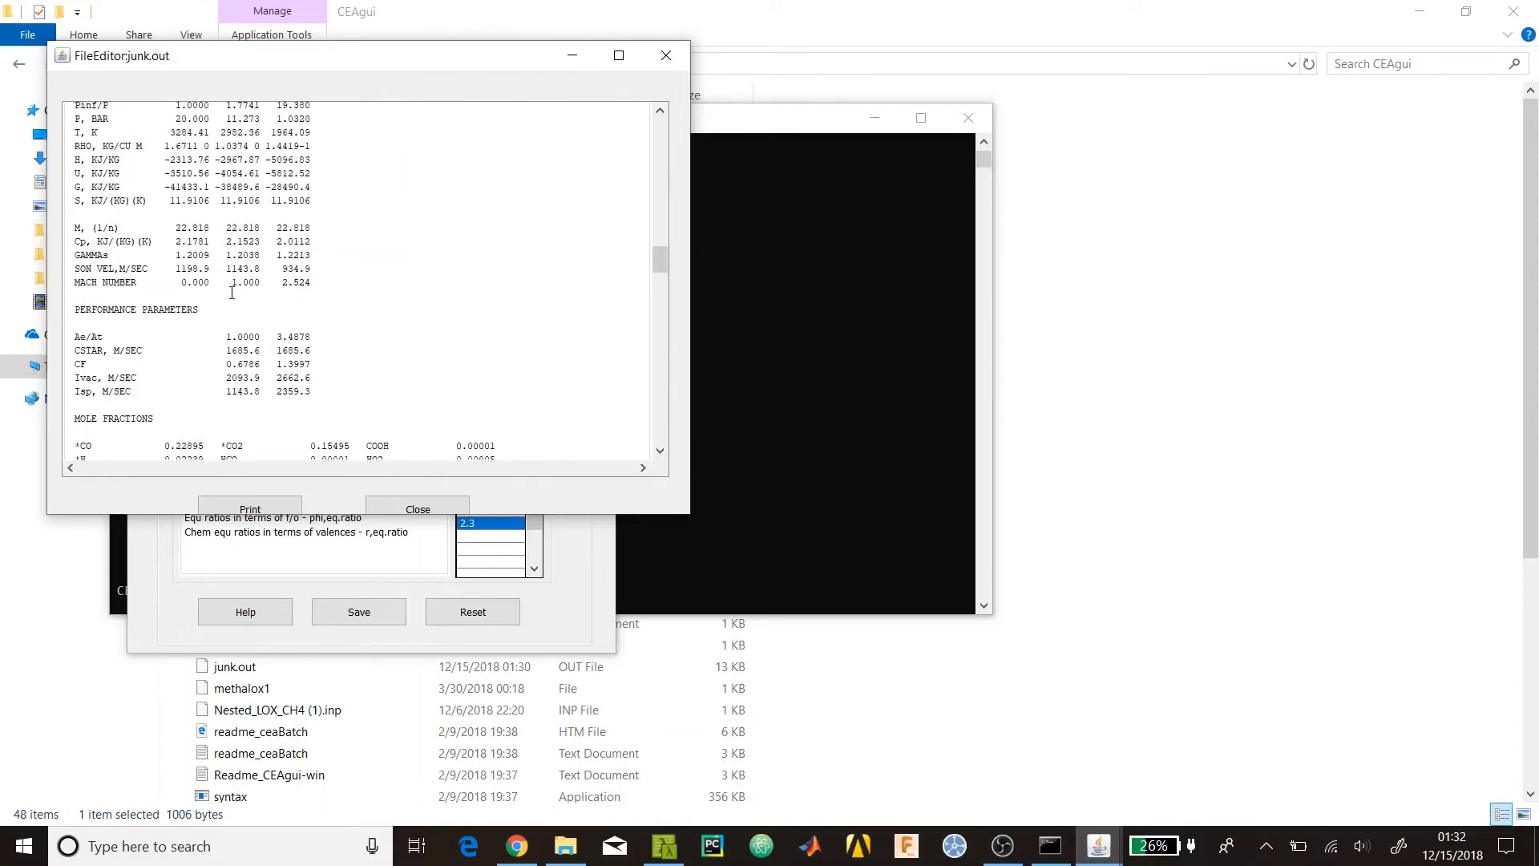
scroll(325, 324, "down", 10)
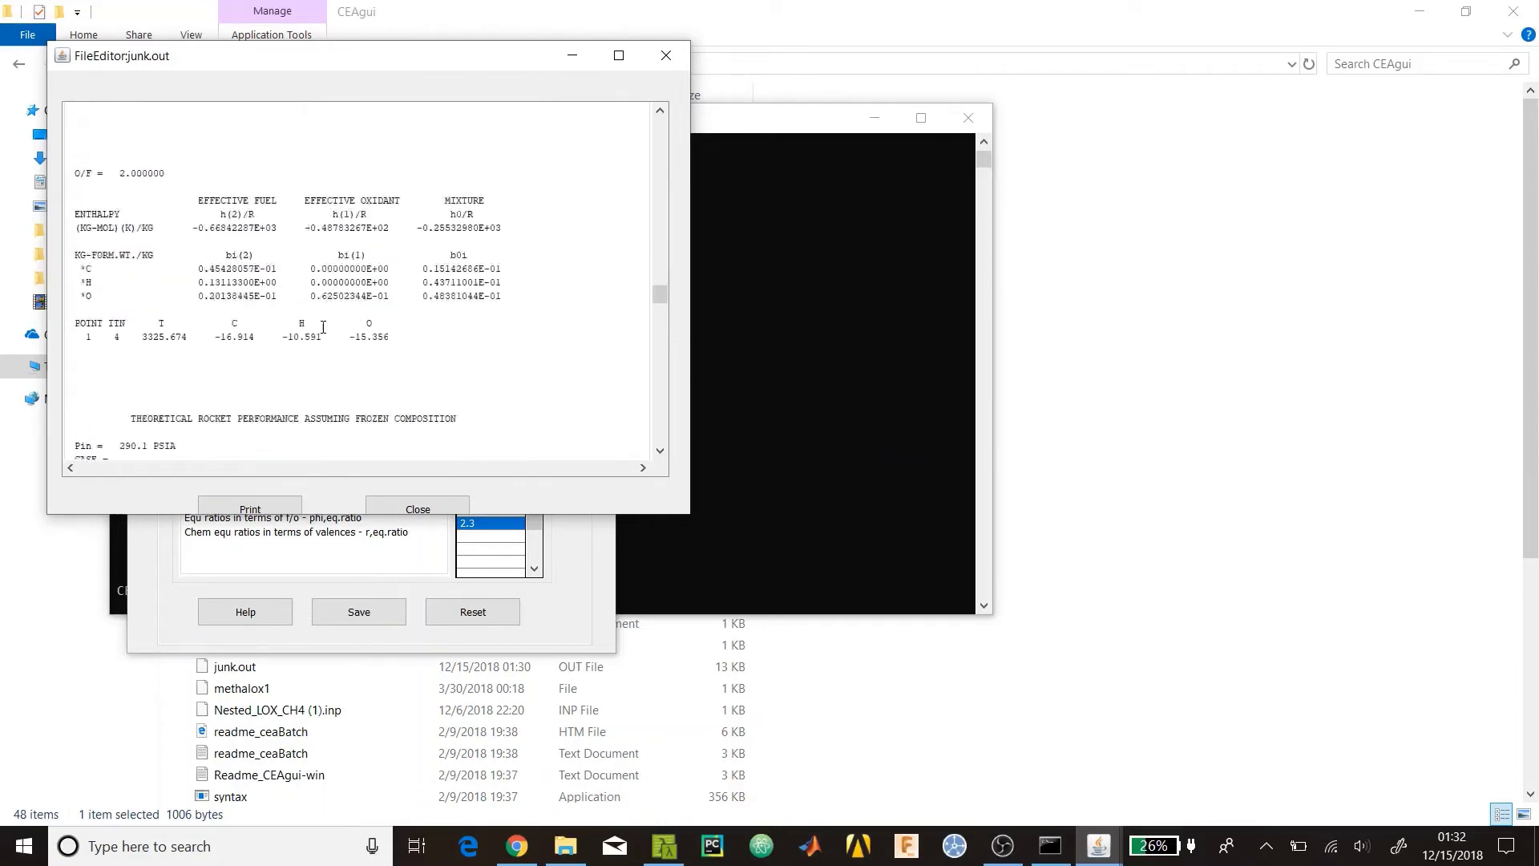
scroll(327, 323, "up", 15)
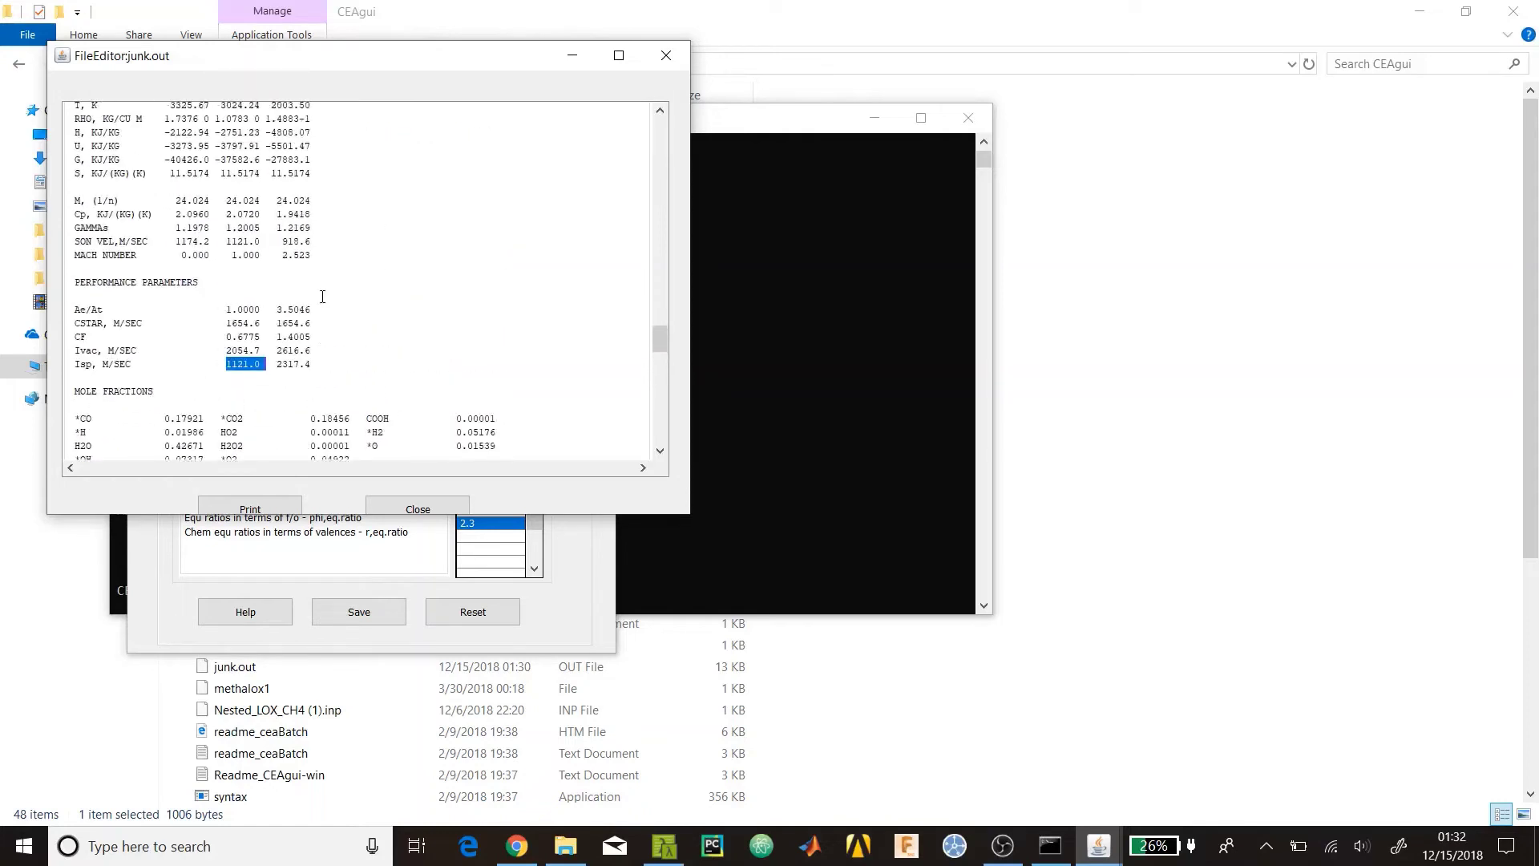
scroll(362, 228, "down", 4)
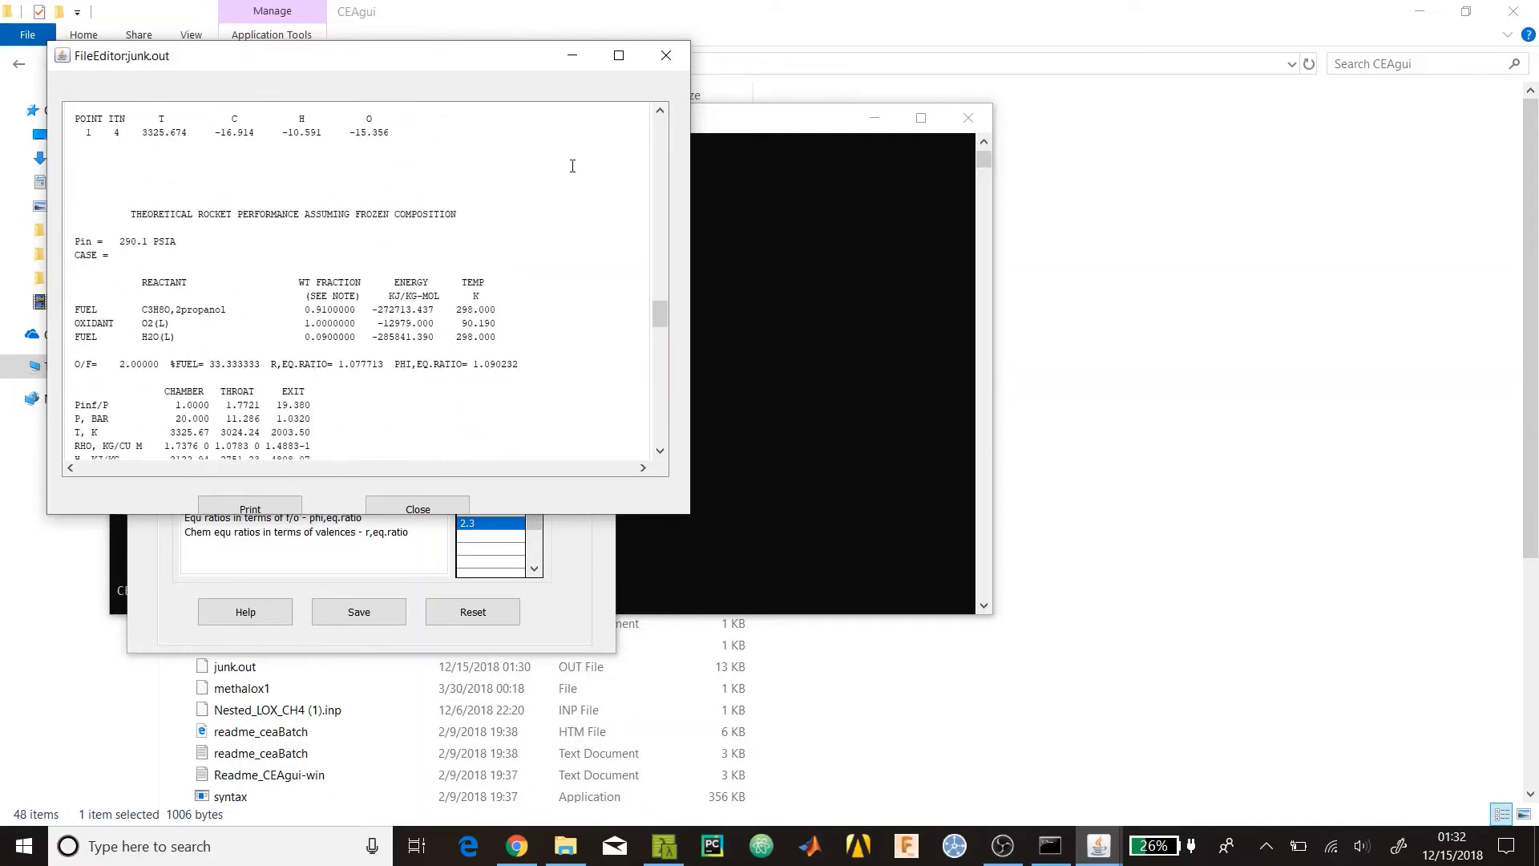
left_click(653, 66)
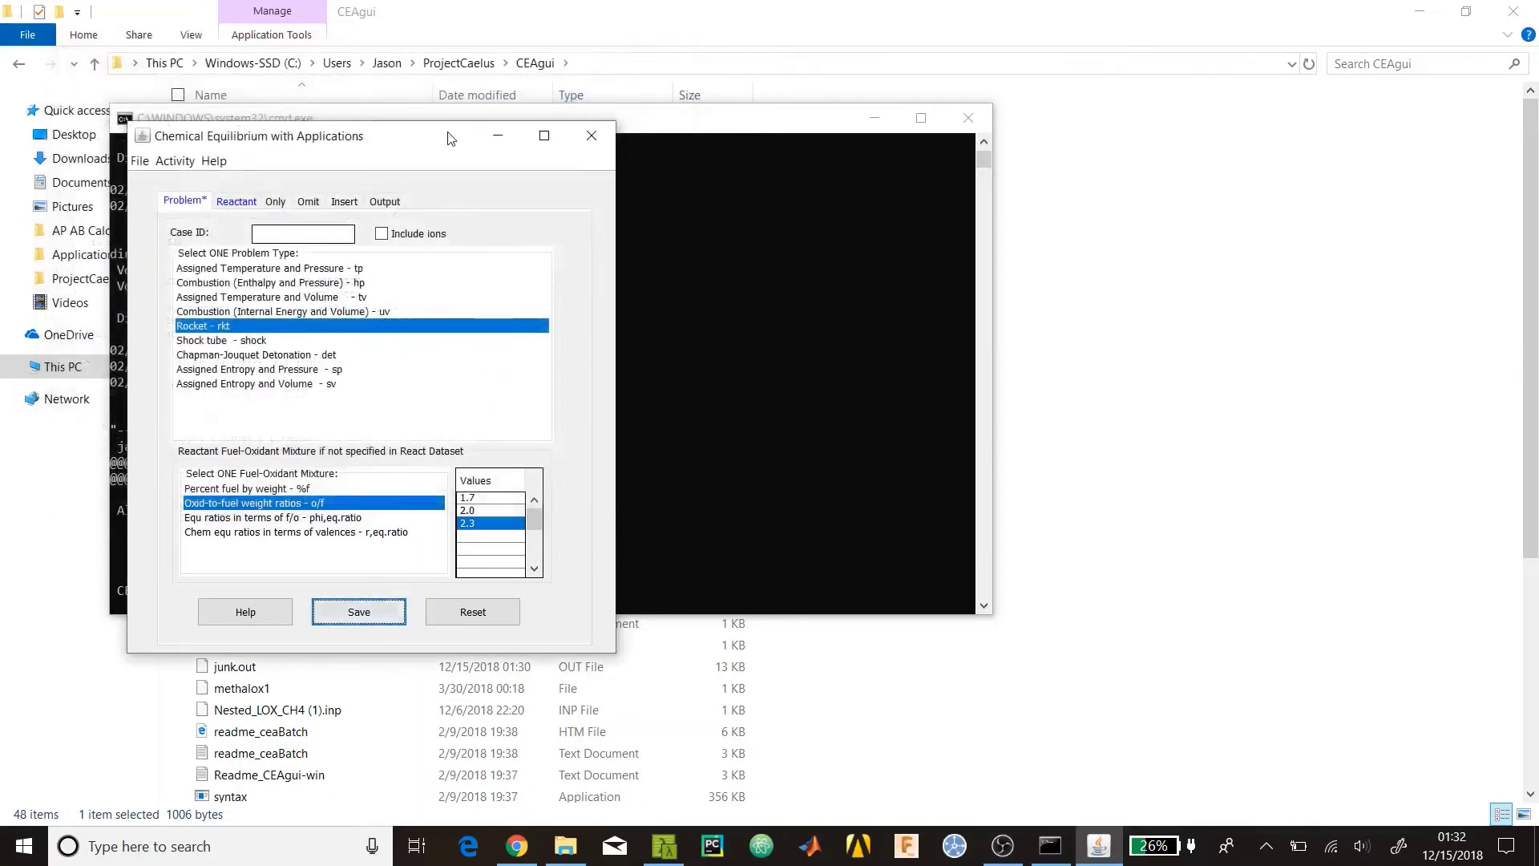
Remove the 2.3 oxid-to-fuel ratio and set the first ratio in the list to 1.6
double_click(484, 522)
key("BackSpace")
key("BackSpace")
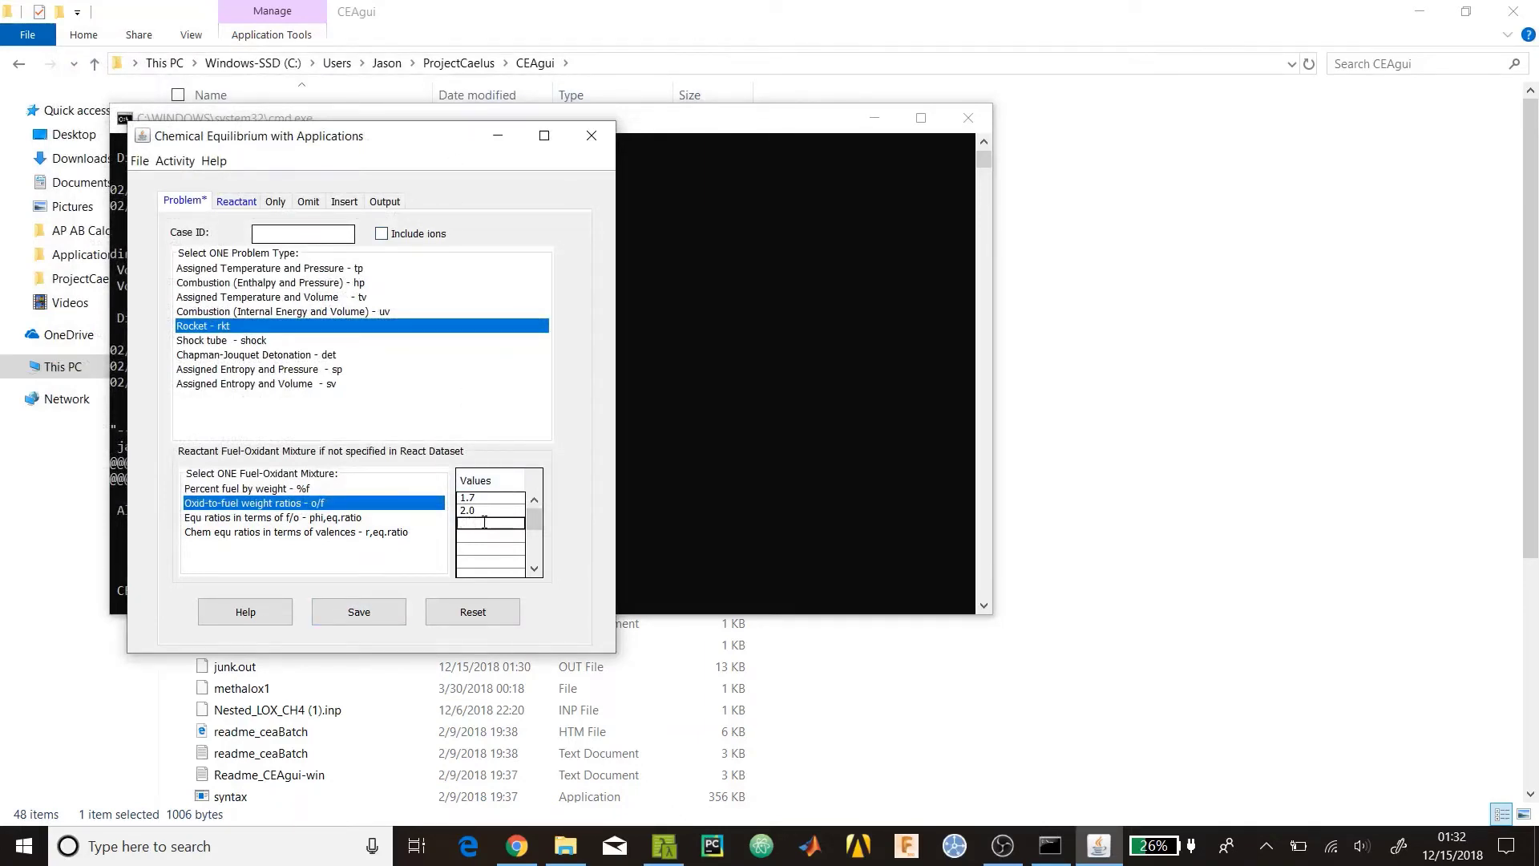
double_click(509, 495)
key("BackSpace")
left_click(511, 500)
key("Down")
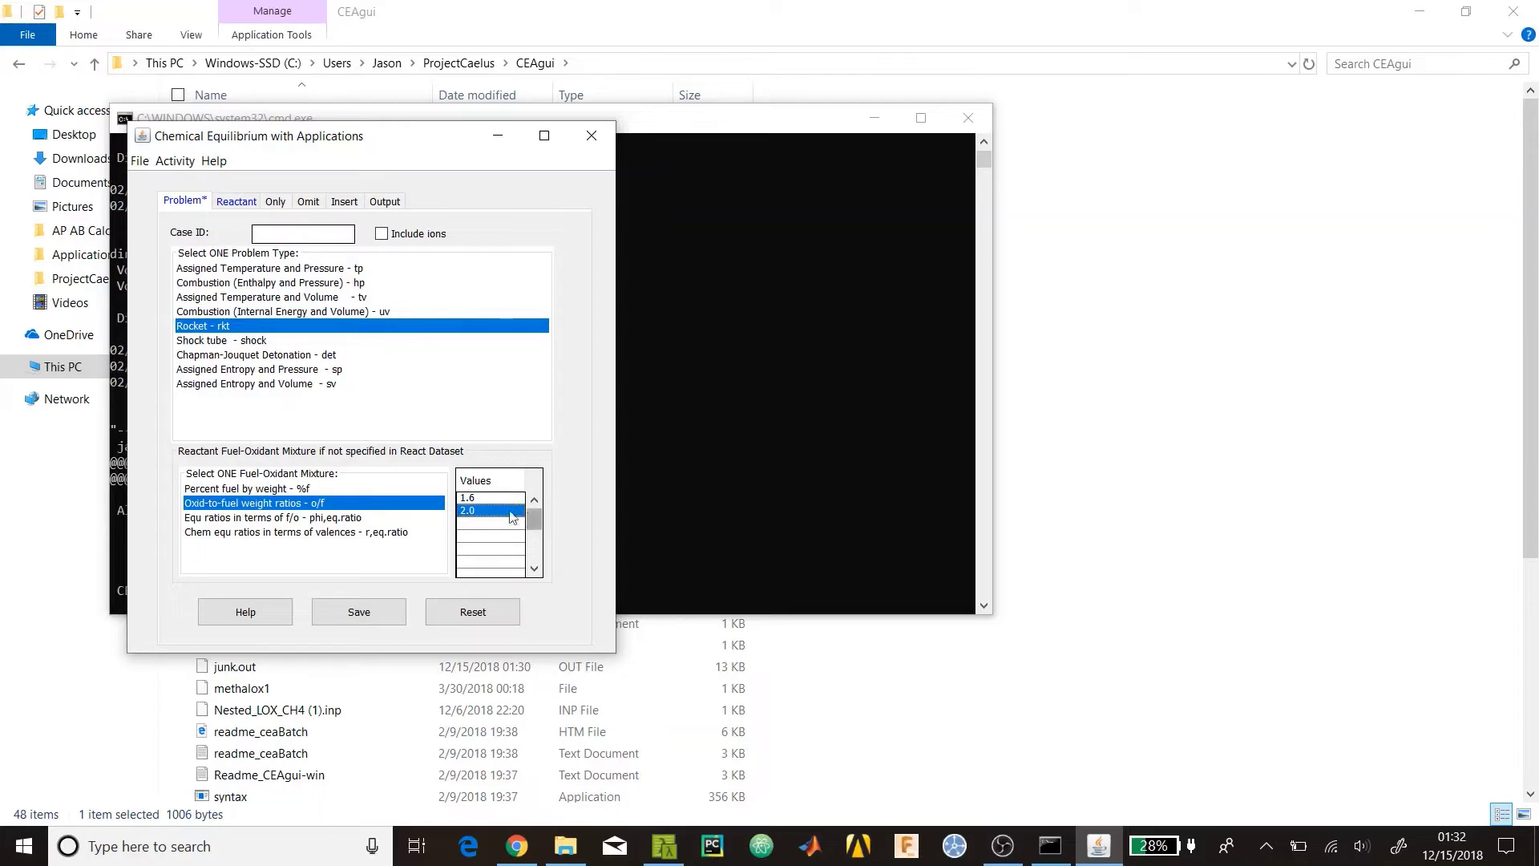
Set the remaining oxid-to-fuel ratios to 1.7, 1.8 and 1.9 and save the problem
double_click(502, 510)
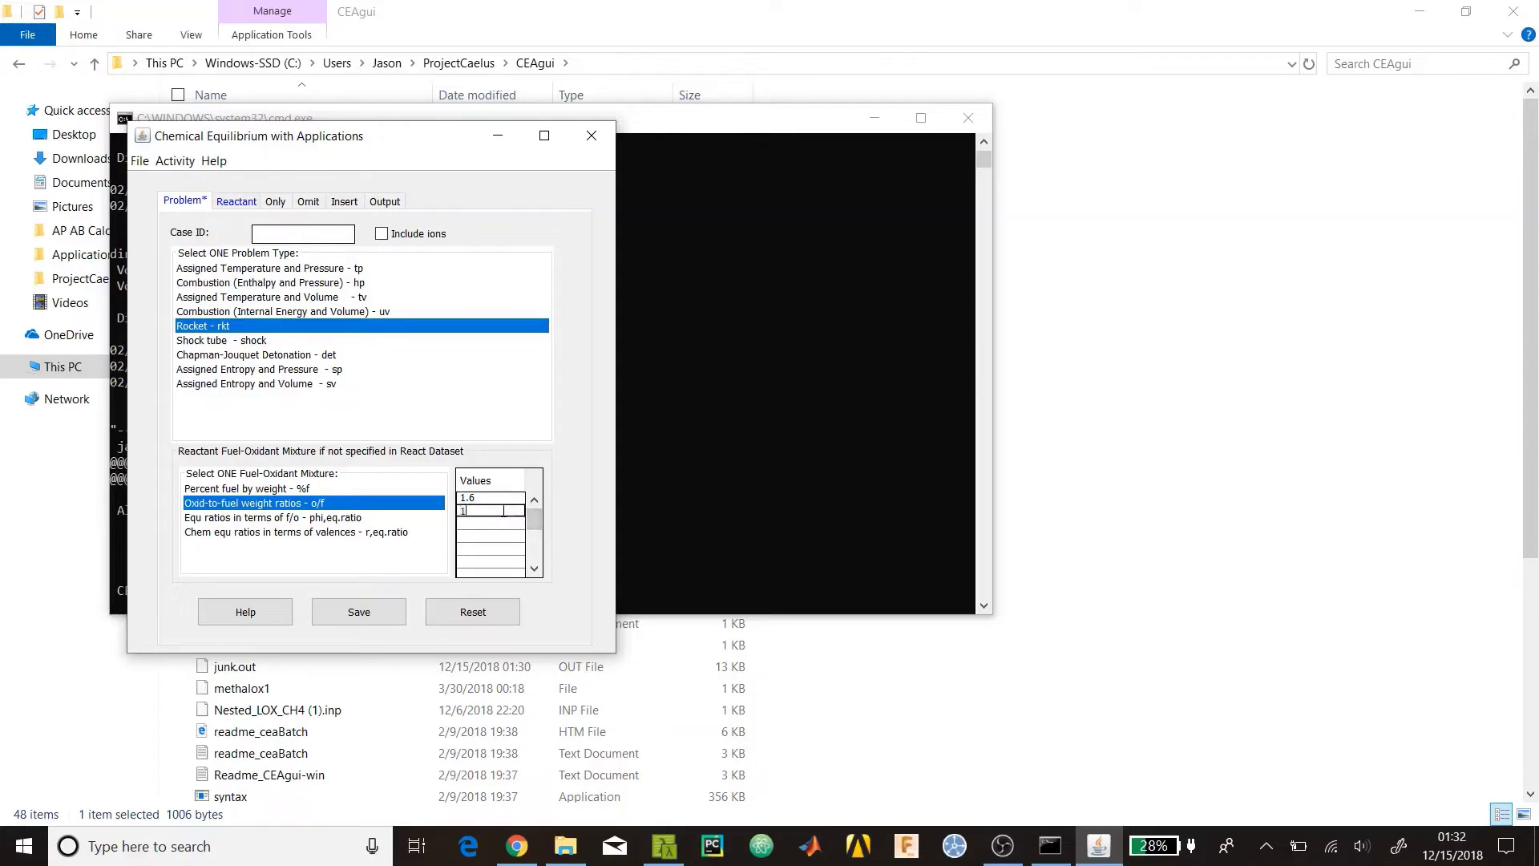
type("1.7")
key("Return")
type("1.8")
key("Return")
key("Down")
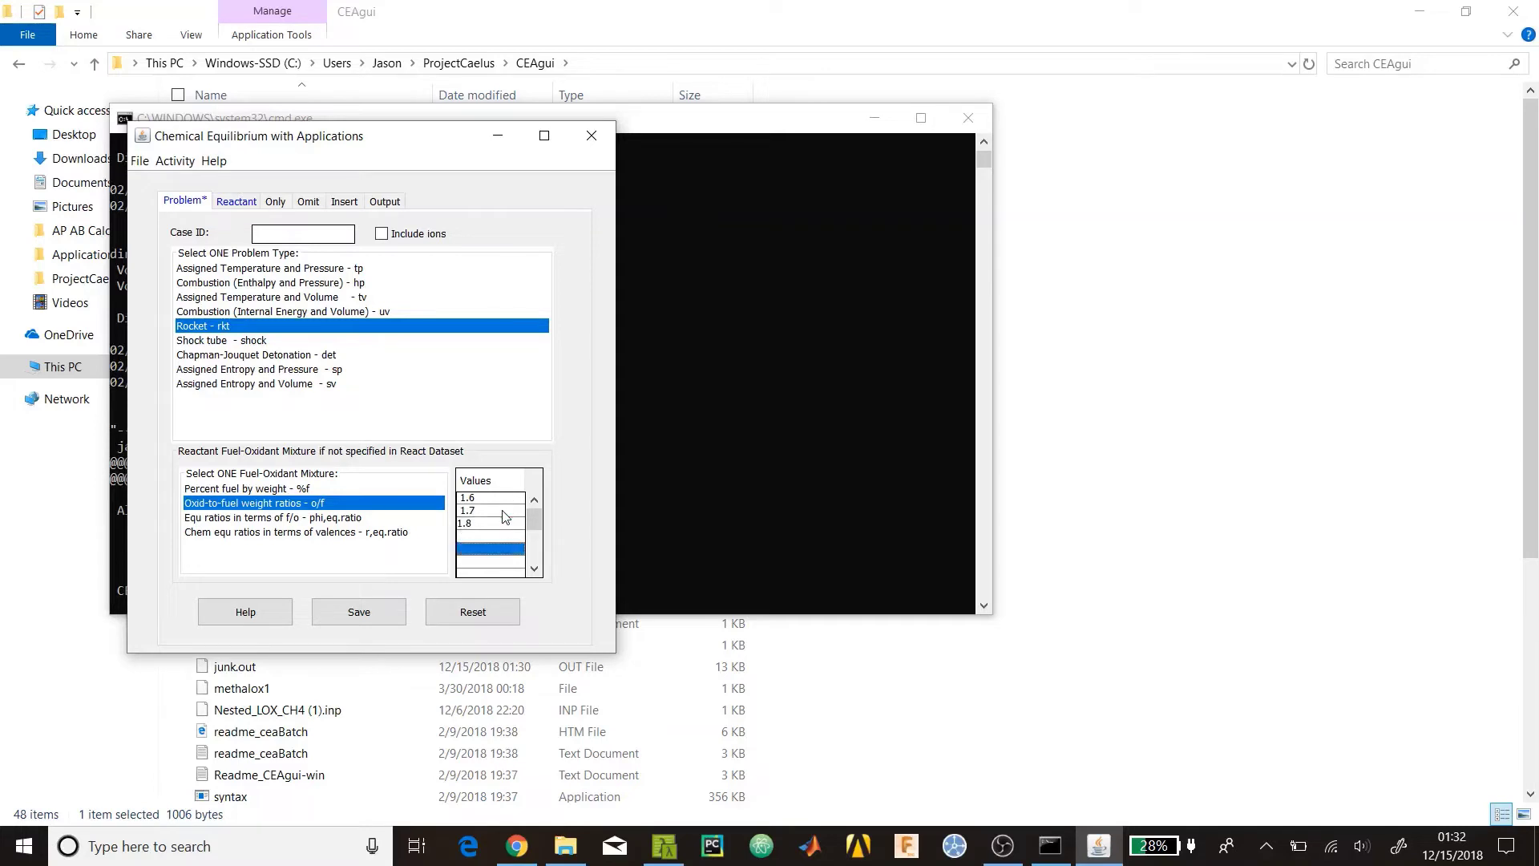
double_click(498, 535)
type("1.9")
key("Return")
left_click(359, 611)
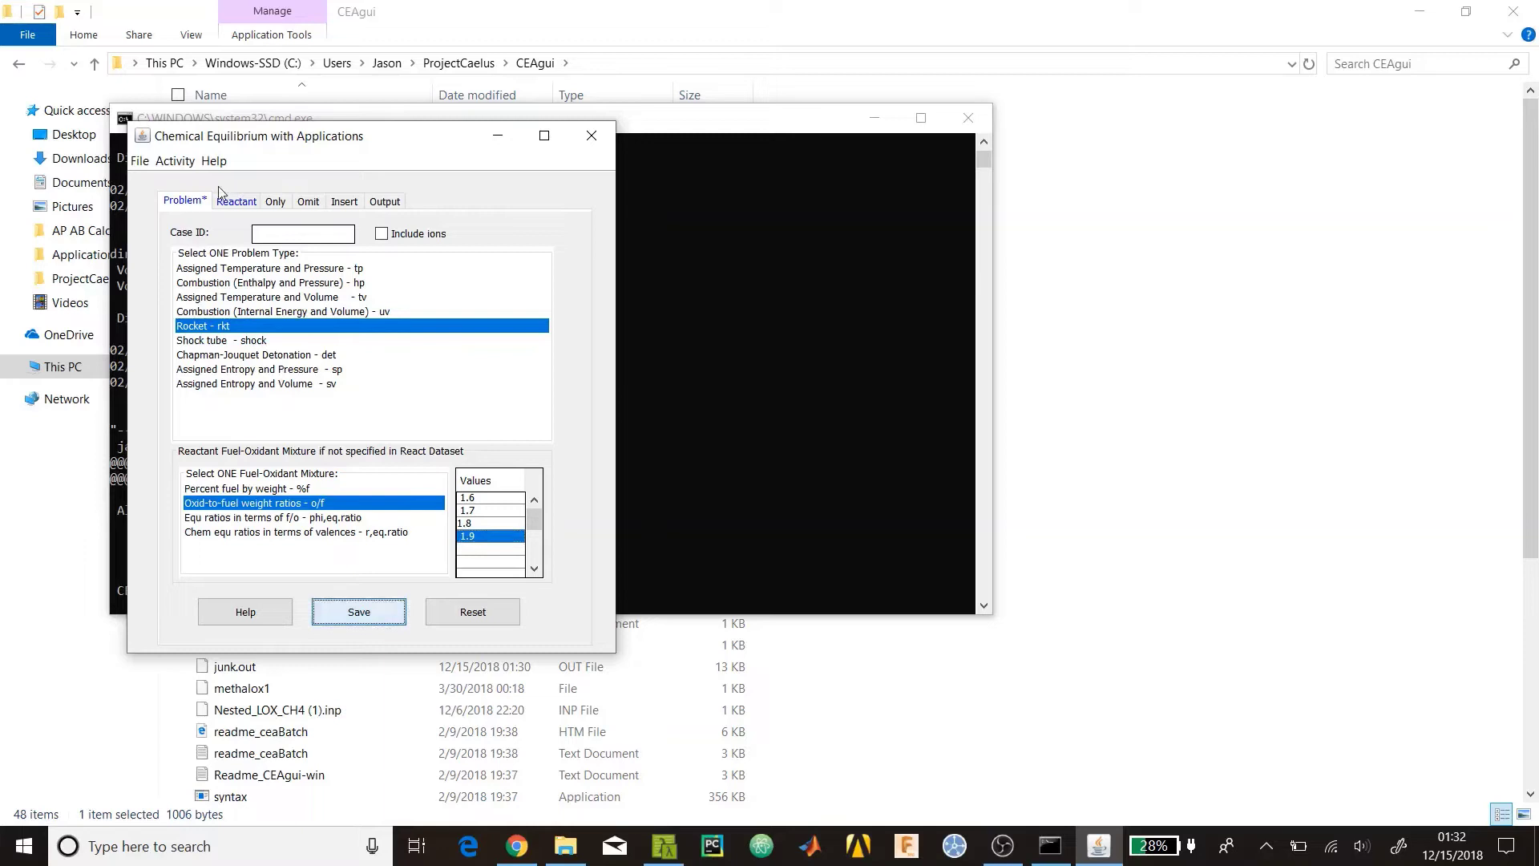
Execute the CEA problem and highlight the throat Isp in the O/F 1.9 results
left_click(175, 160)
left_click(216, 202)
scroll(395, 283, "up", 1)
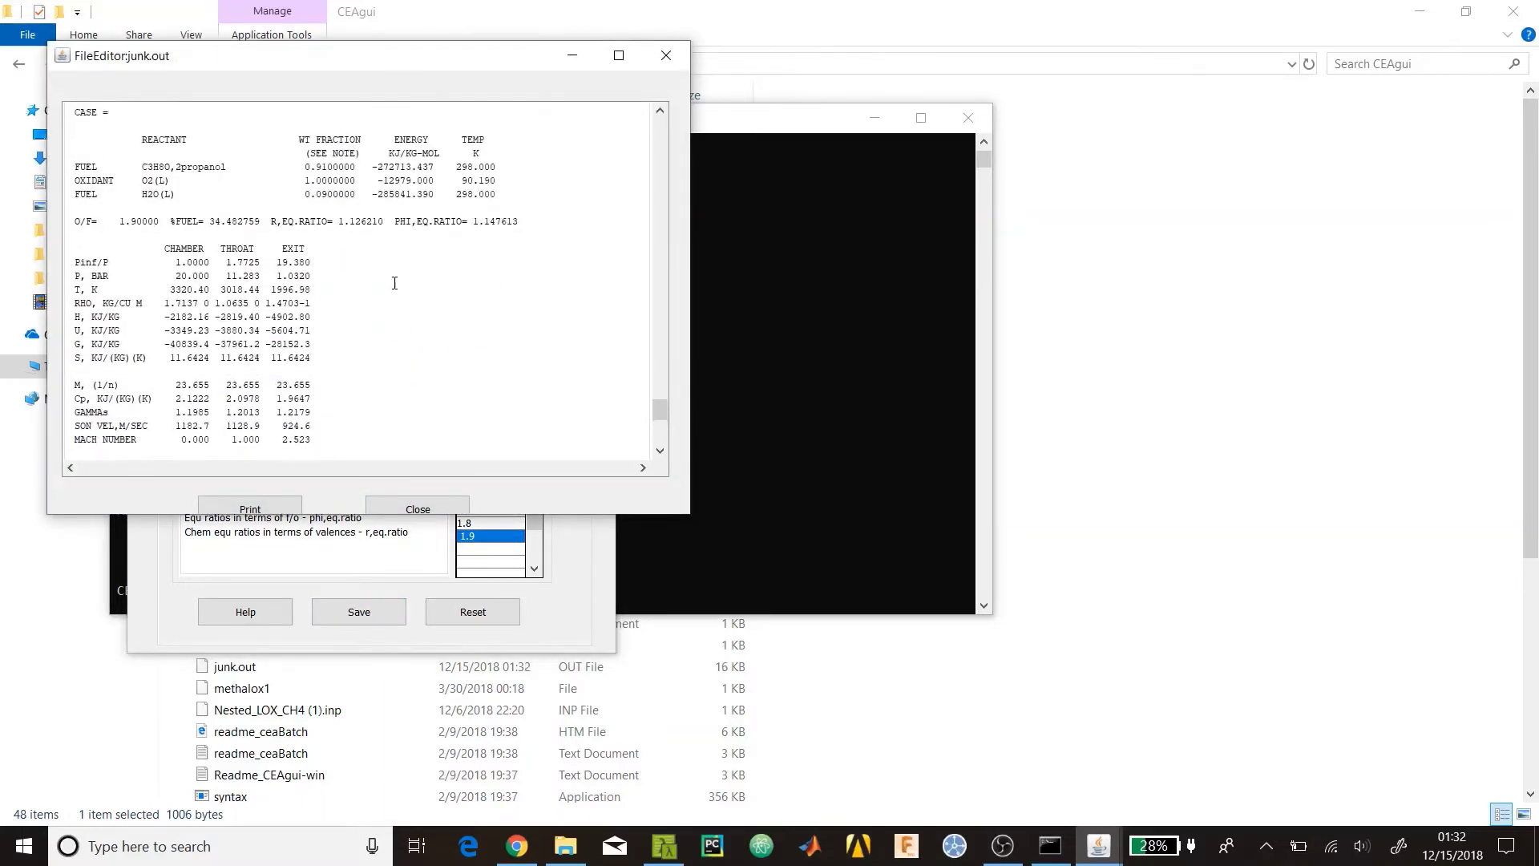
scroll(241, 317, "down", 4)
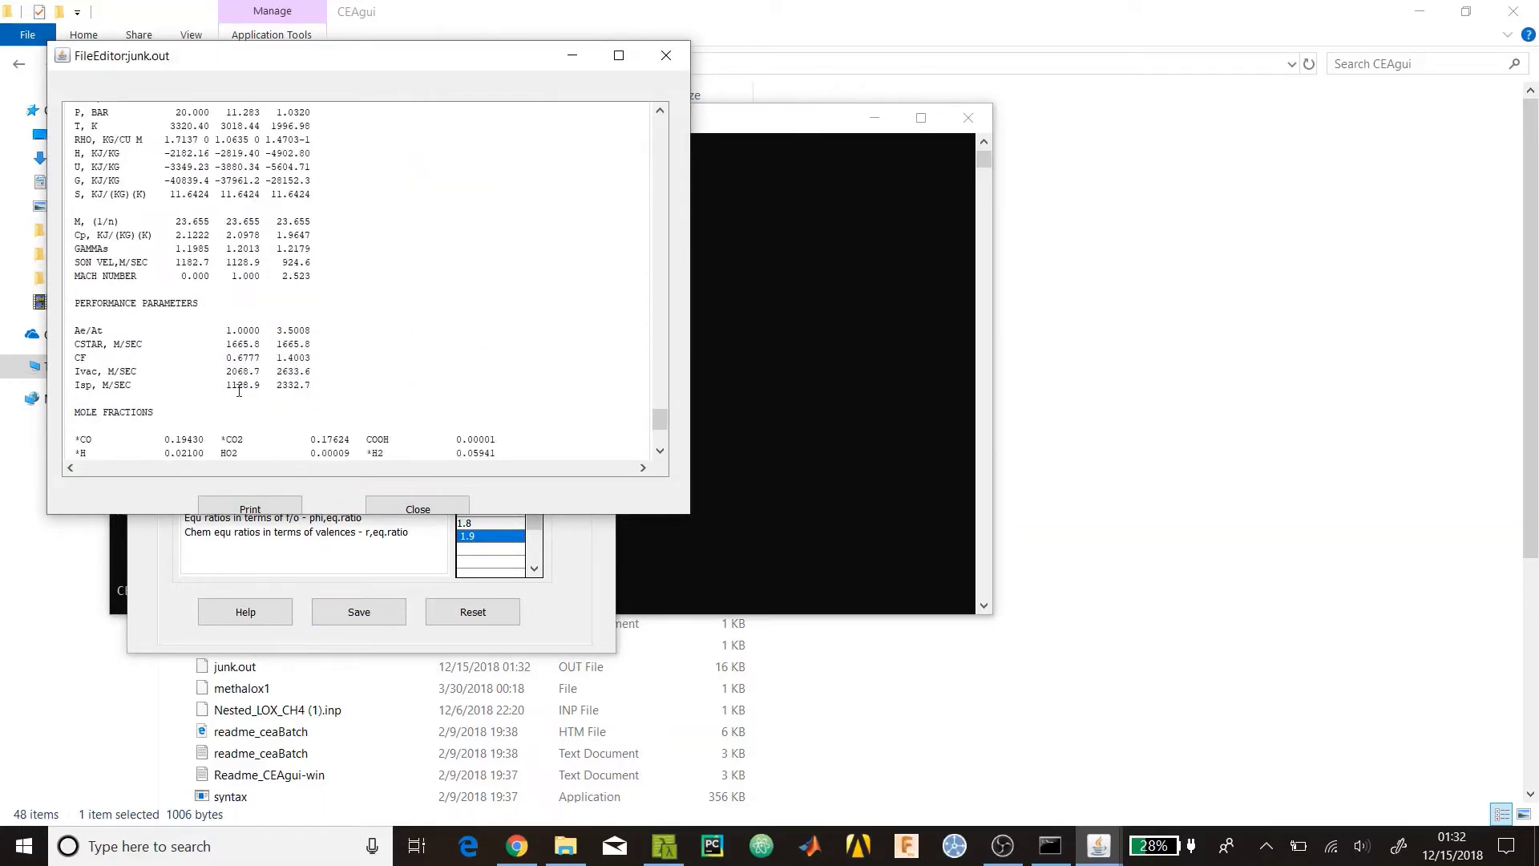
left_click_drag(227, 385, 261, 386)
Find the O/F 1.8 results and highlight their throat Isp
scroll(273, 330, "up", 9)
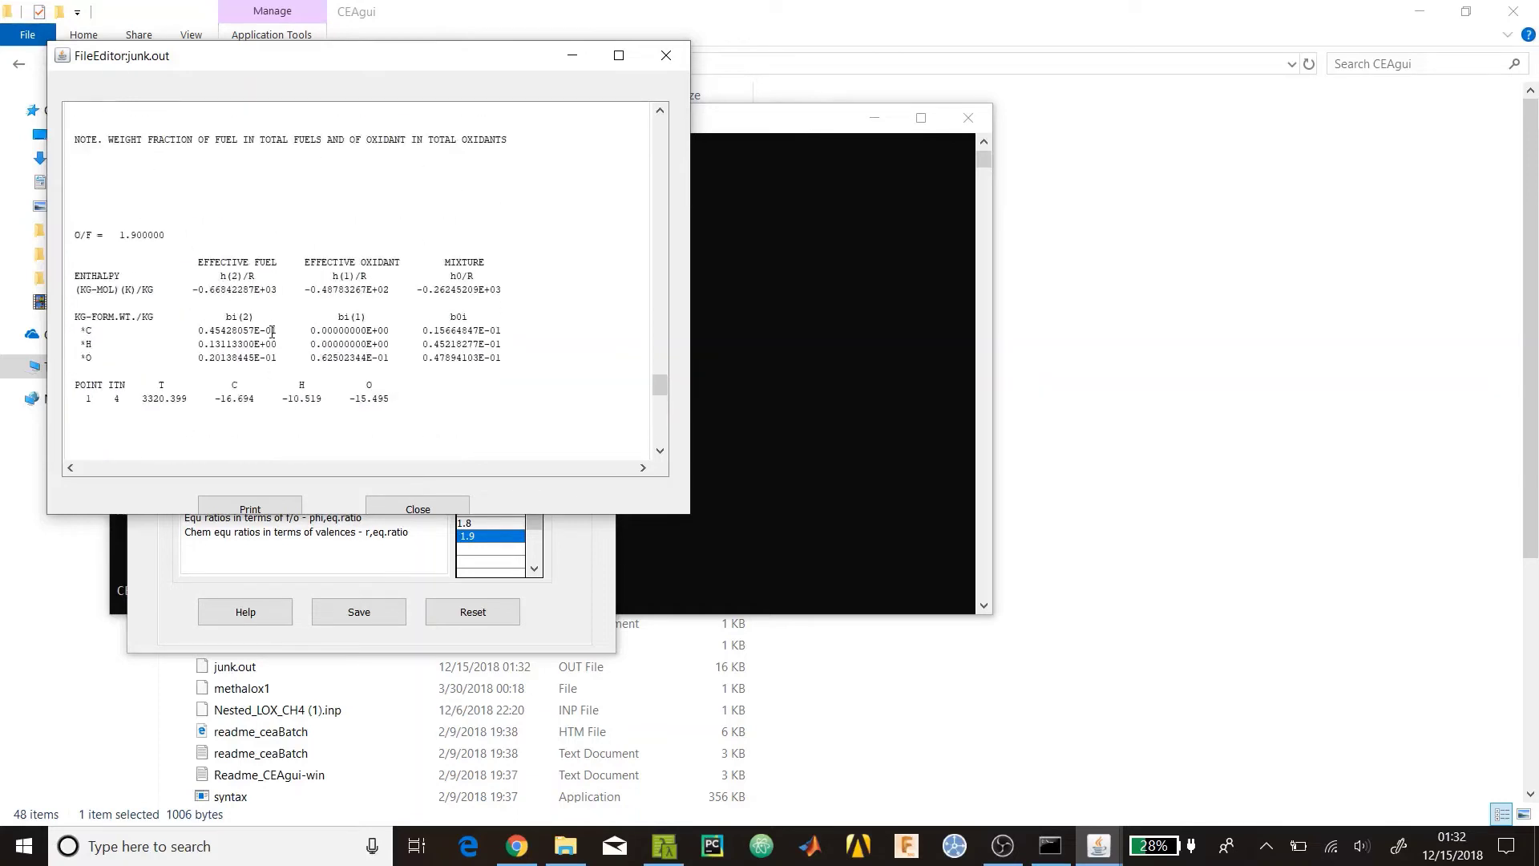
scroll(272, 330, "up", 7)
scroll(250, 335, "up", 7)
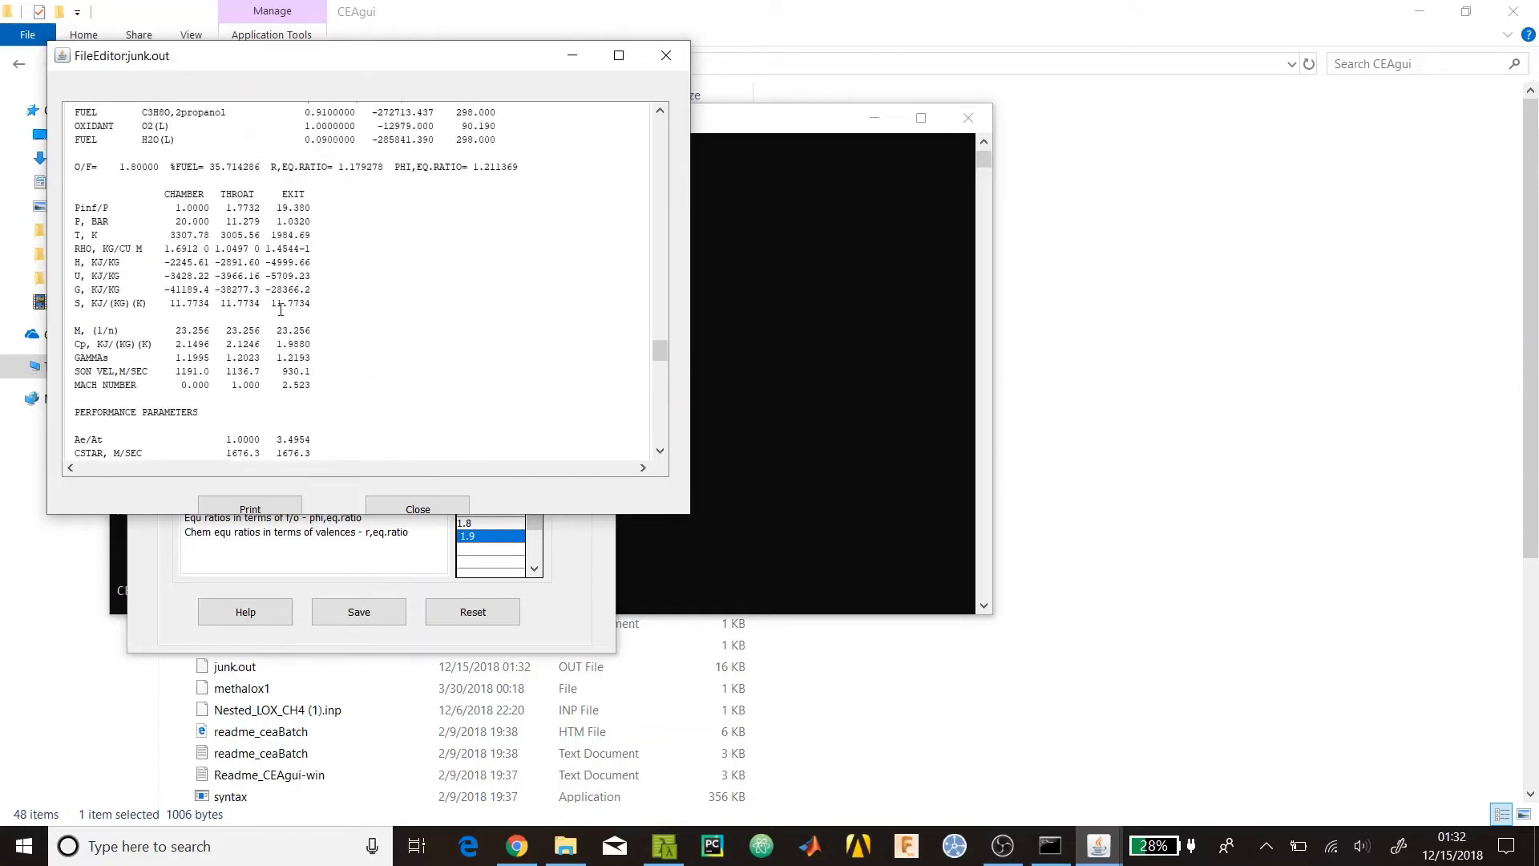
scroll(231, 287, "down", 3)
double_click(221, 374)
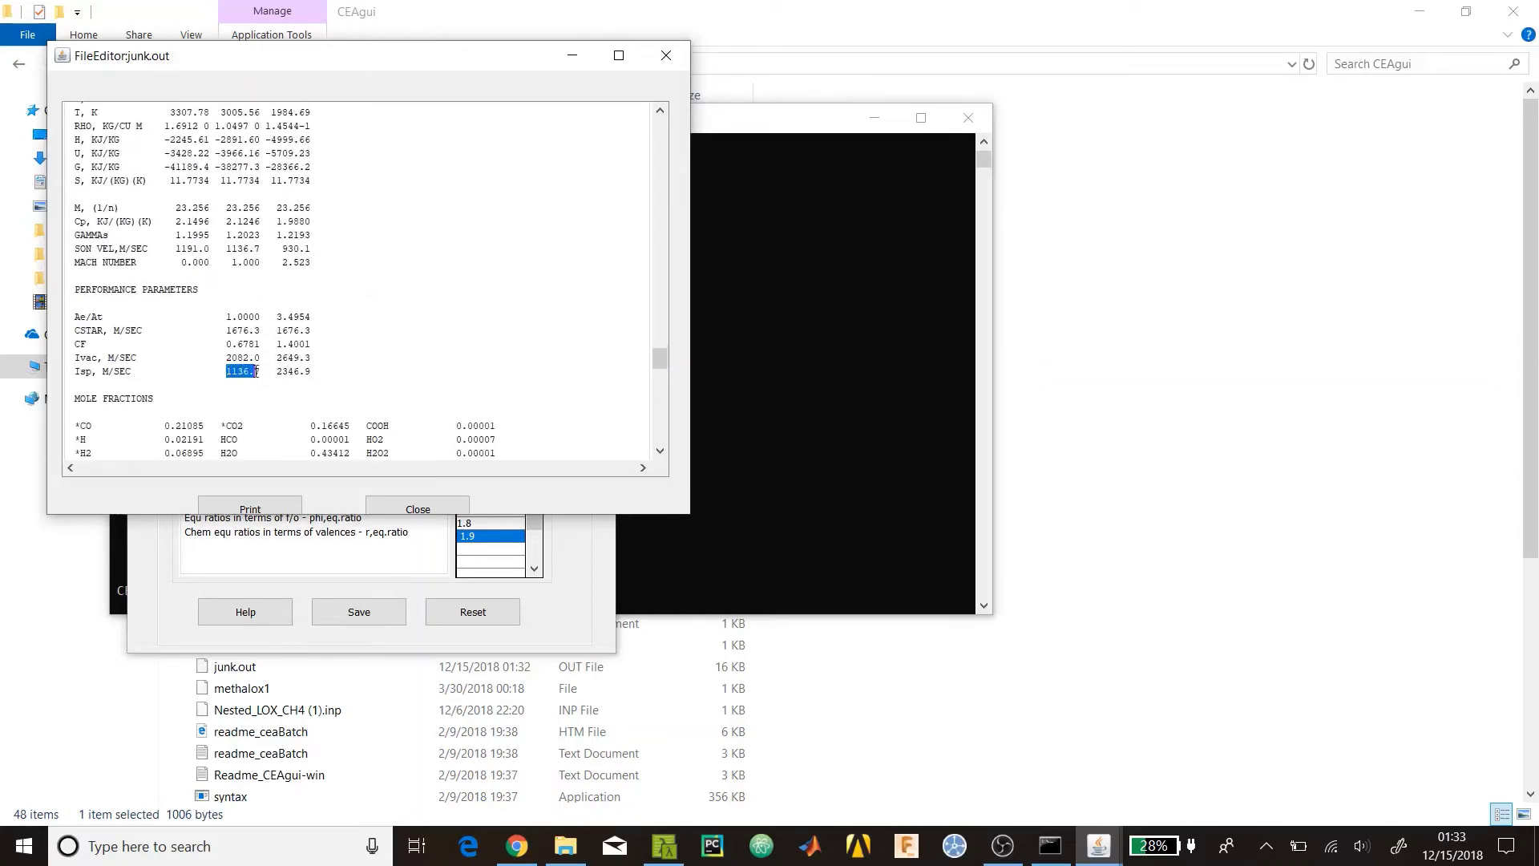
Compare the throat Isp across the O/F 1.7, 1.8 and 1.6 cases and close the output file
scroll(233, 353, "up", 18)
scroll(240, 330, "up", 12)
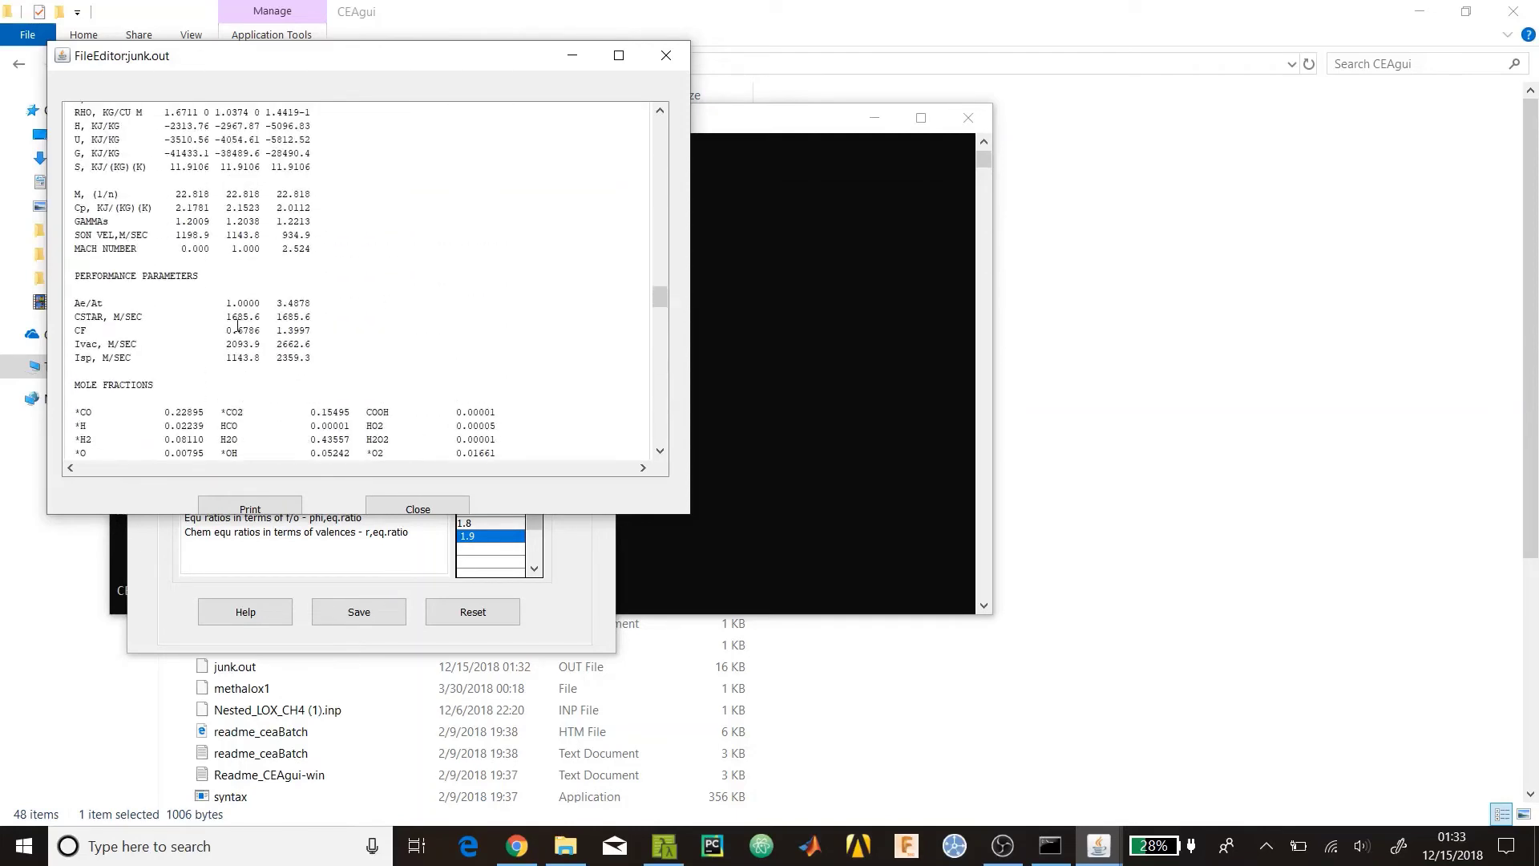
scroll(275, 312, "down", 5)
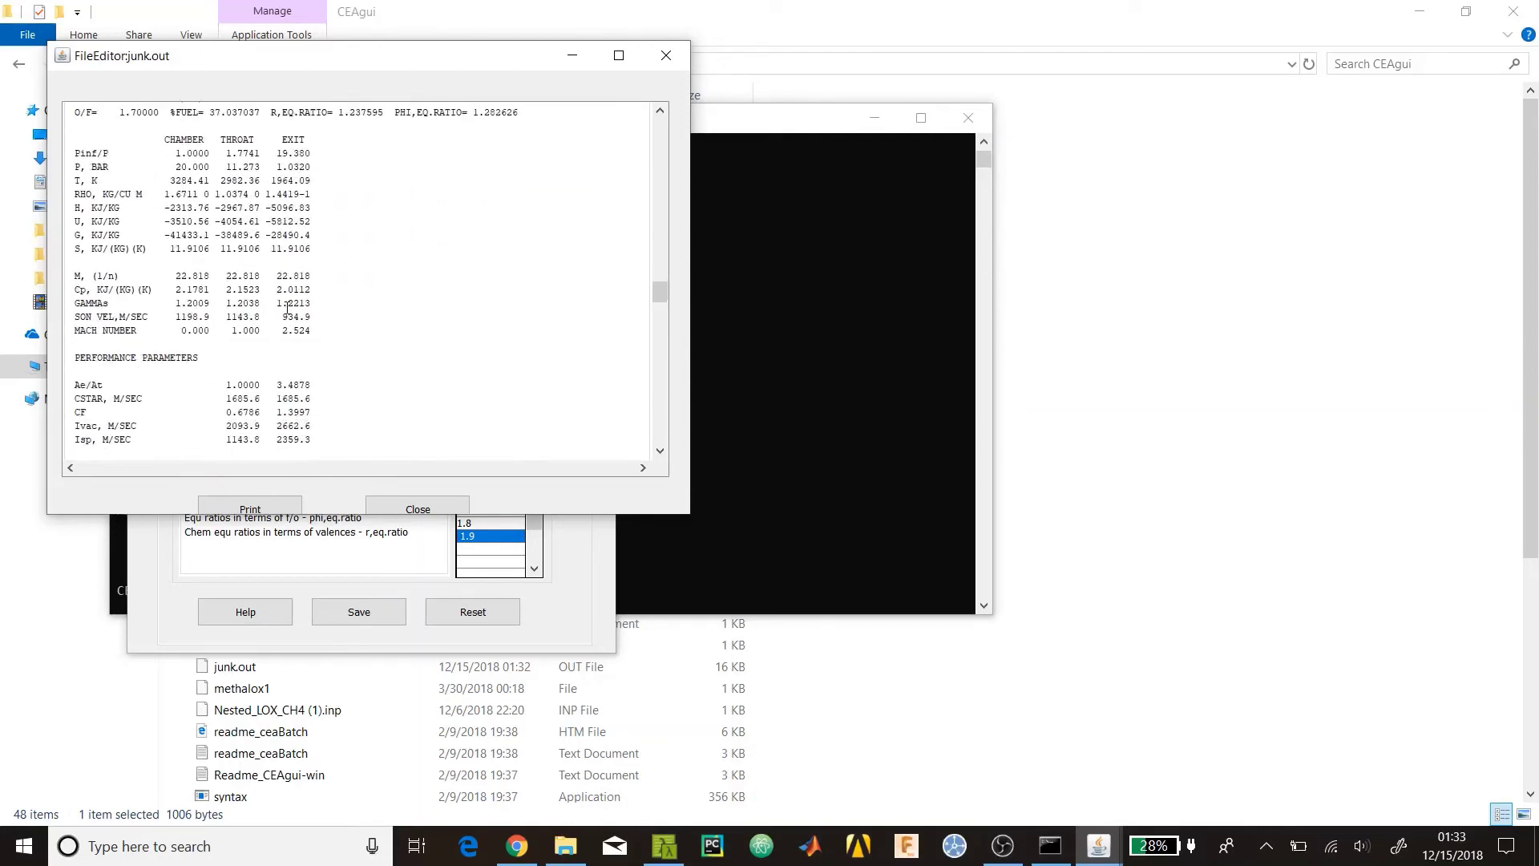
scroll(239, 352, "up", 12)
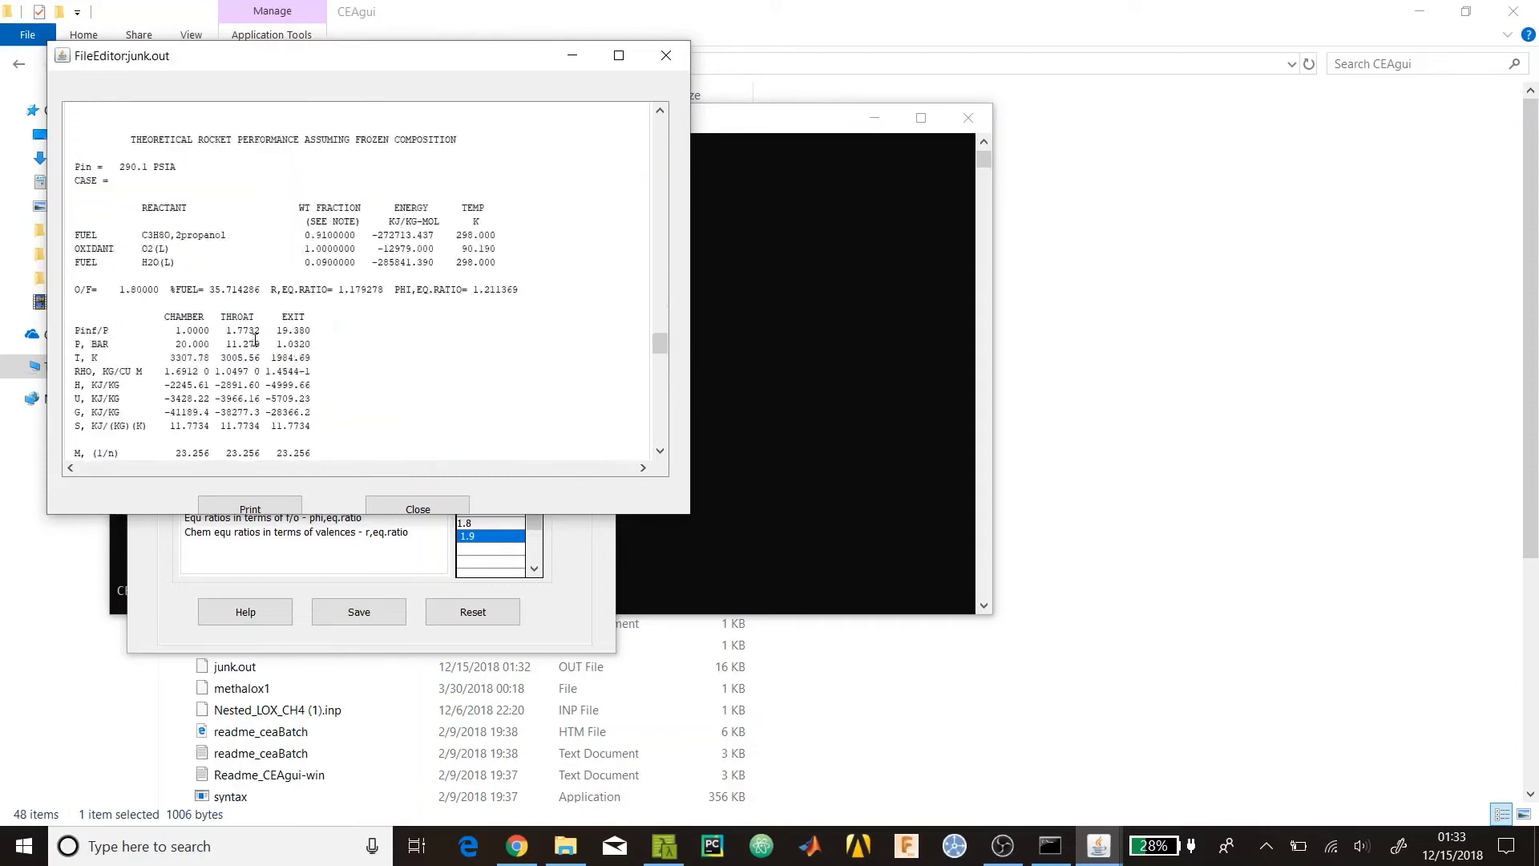
scroll(257, 337, "down", 3)
scroll(257, 337, "up", 15)
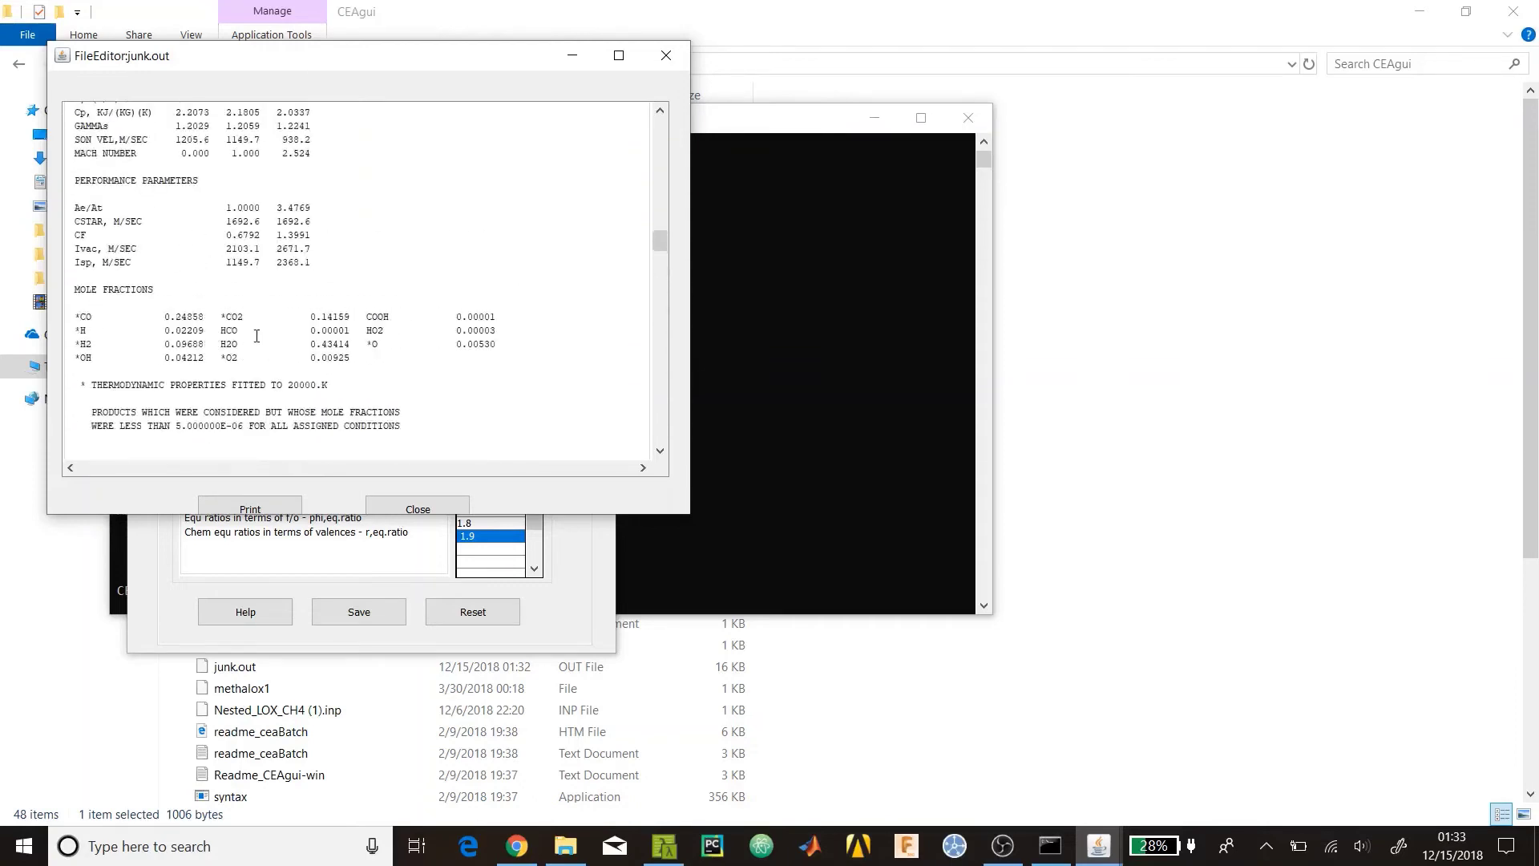
scroll(233, 313, "down", 5)
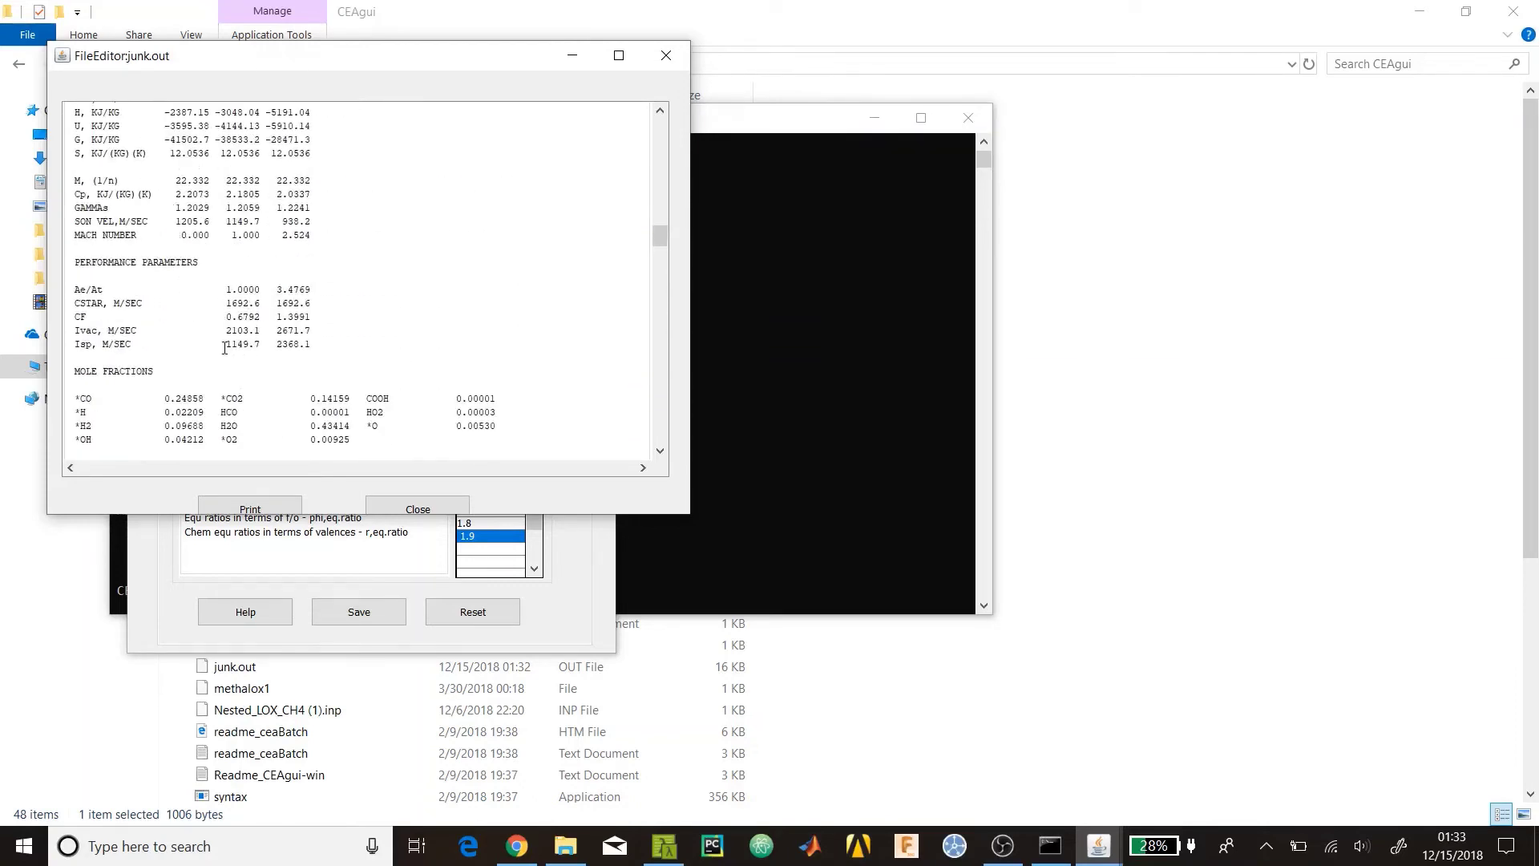
scroll(232, 344, "down", 15)
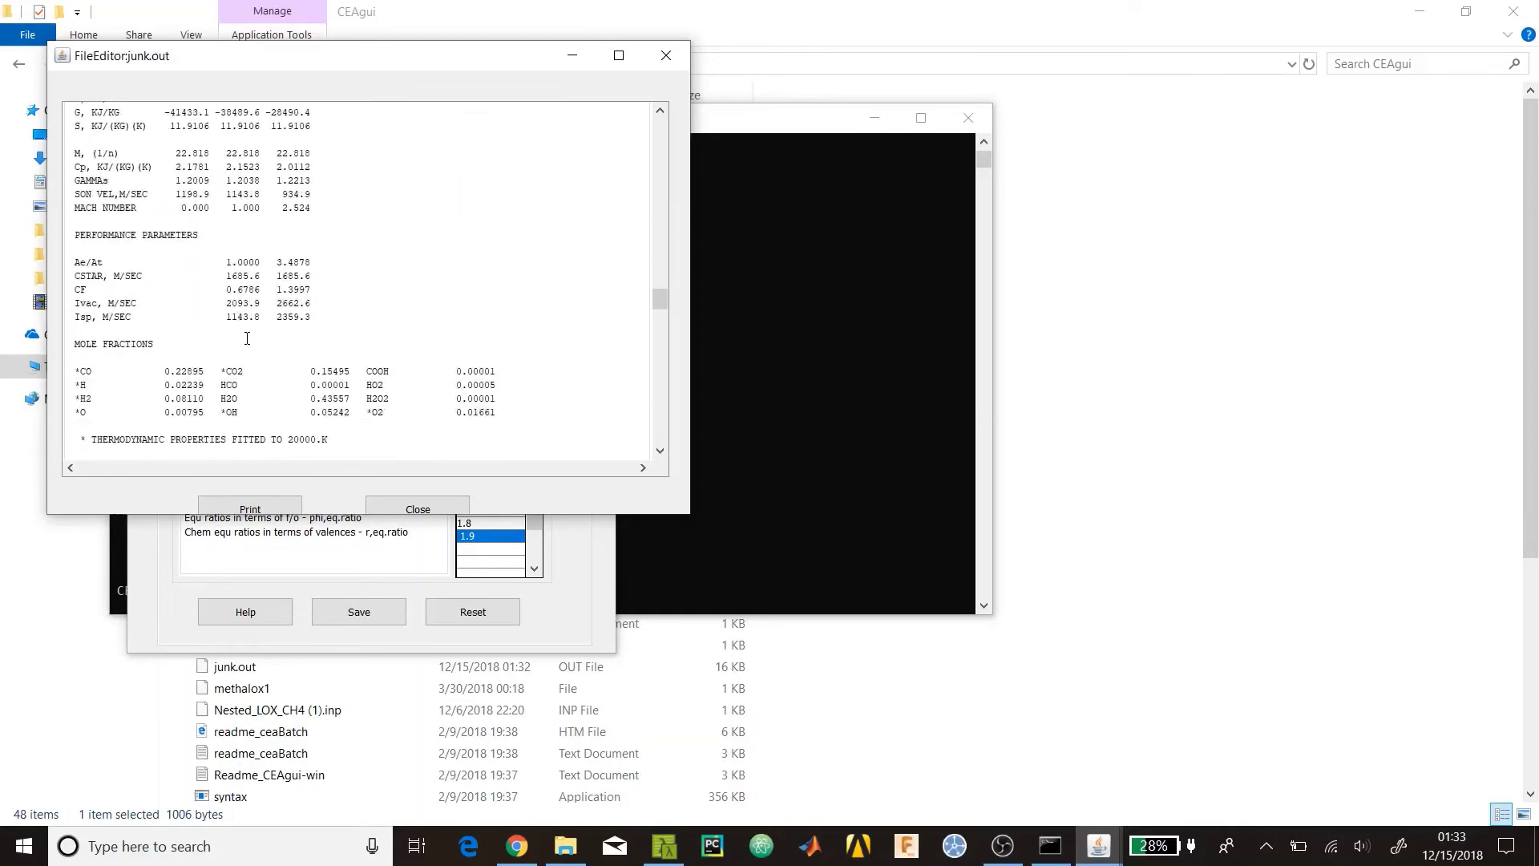
scroll(247, 338, "down", 15)
left_click(666, 56)
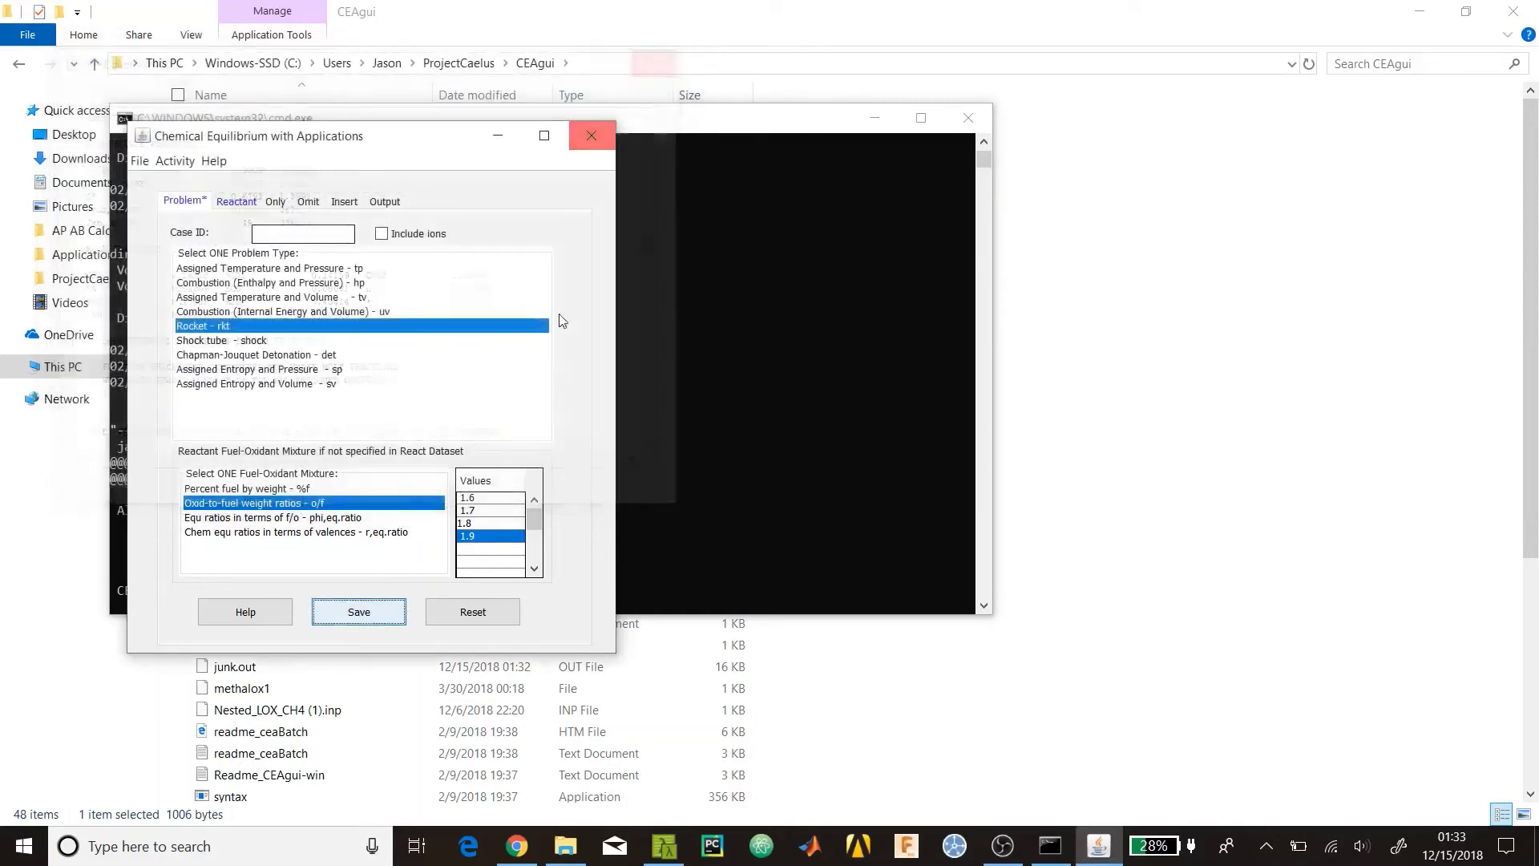
Execute the CEA problem again and review the new output from the O/F 1.9 case back to the O/F 1.6 case
double_click(479, 498)
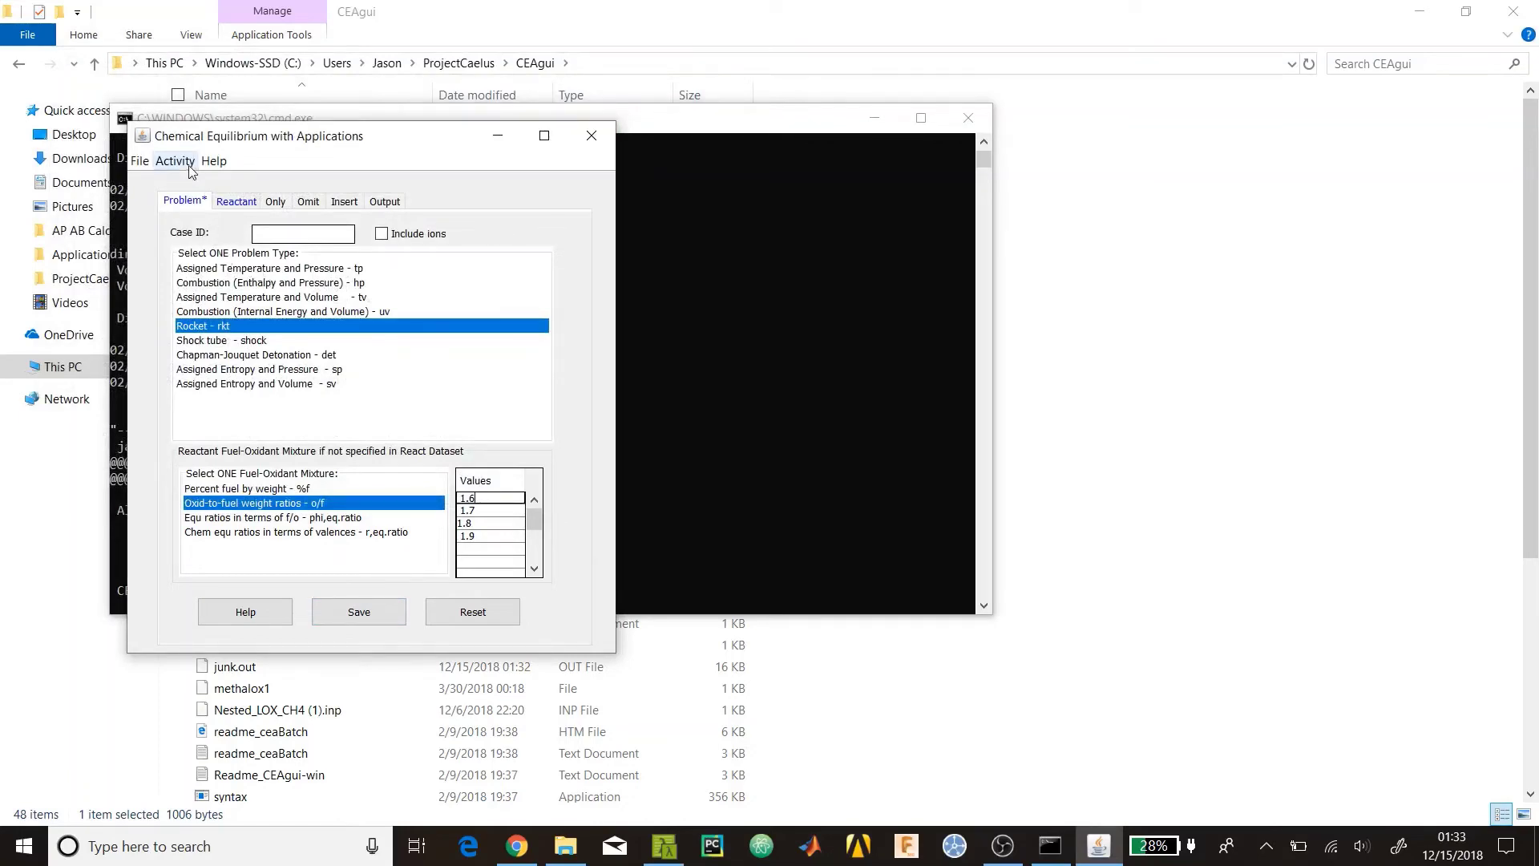
left_click(203, 210)
scroll(248, 226, "up", 15)
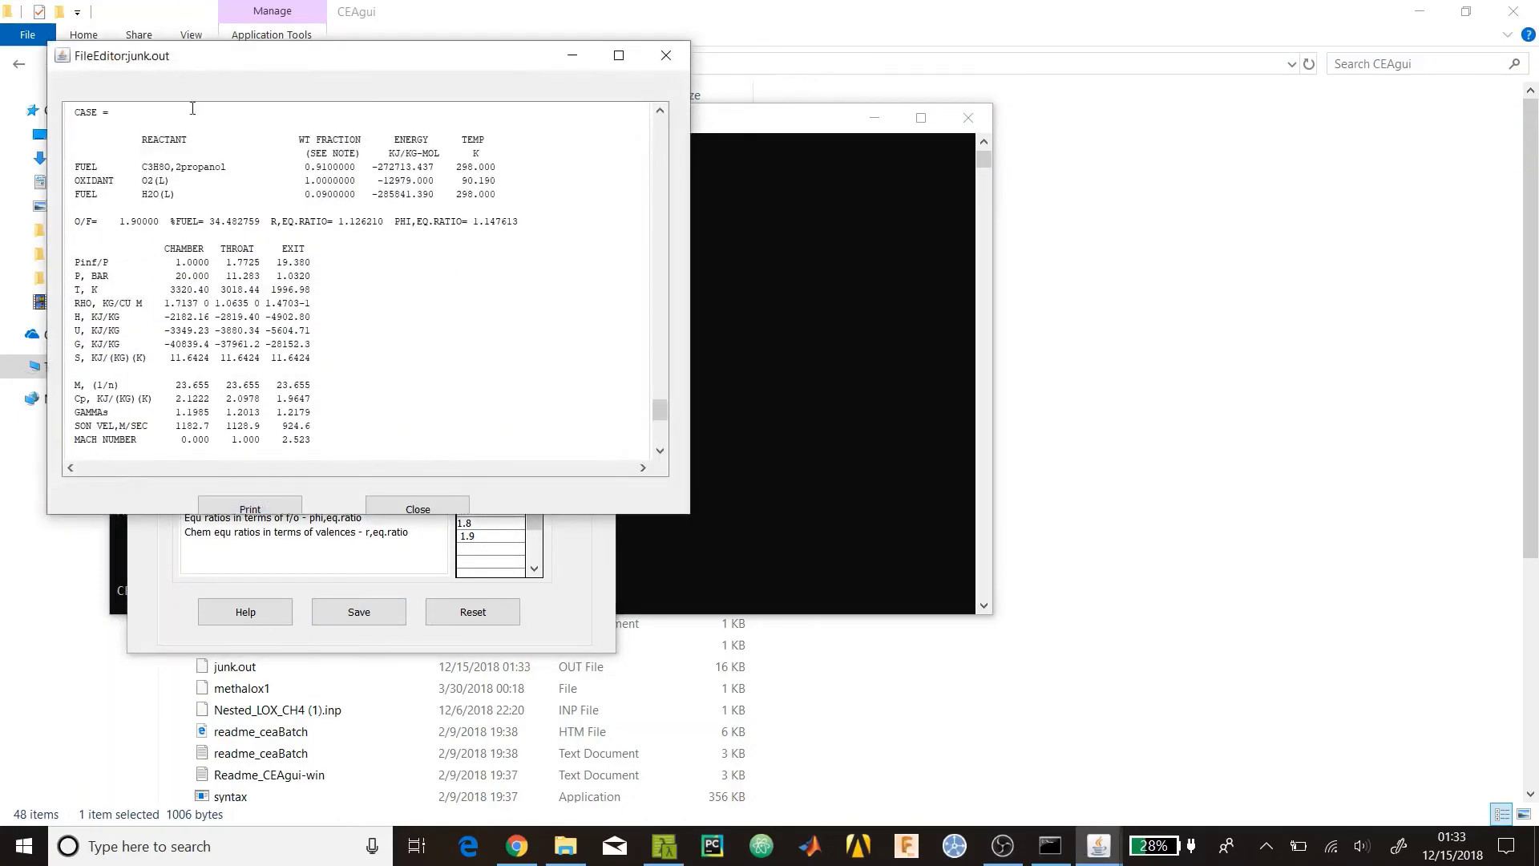
scroll(247, 226, "up", 15)
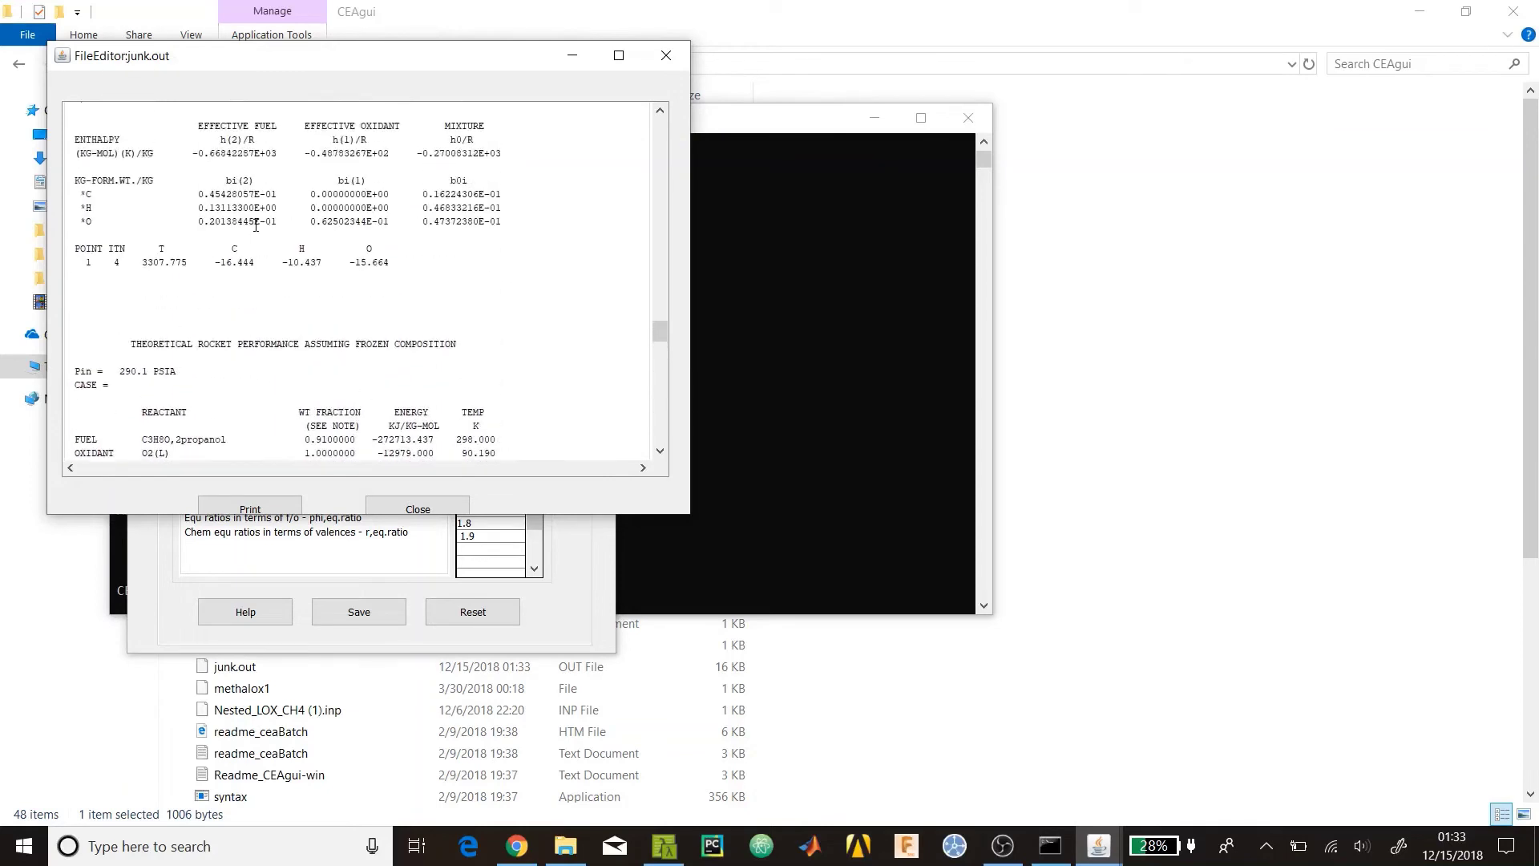
scroll(257, 225, "up", 12)
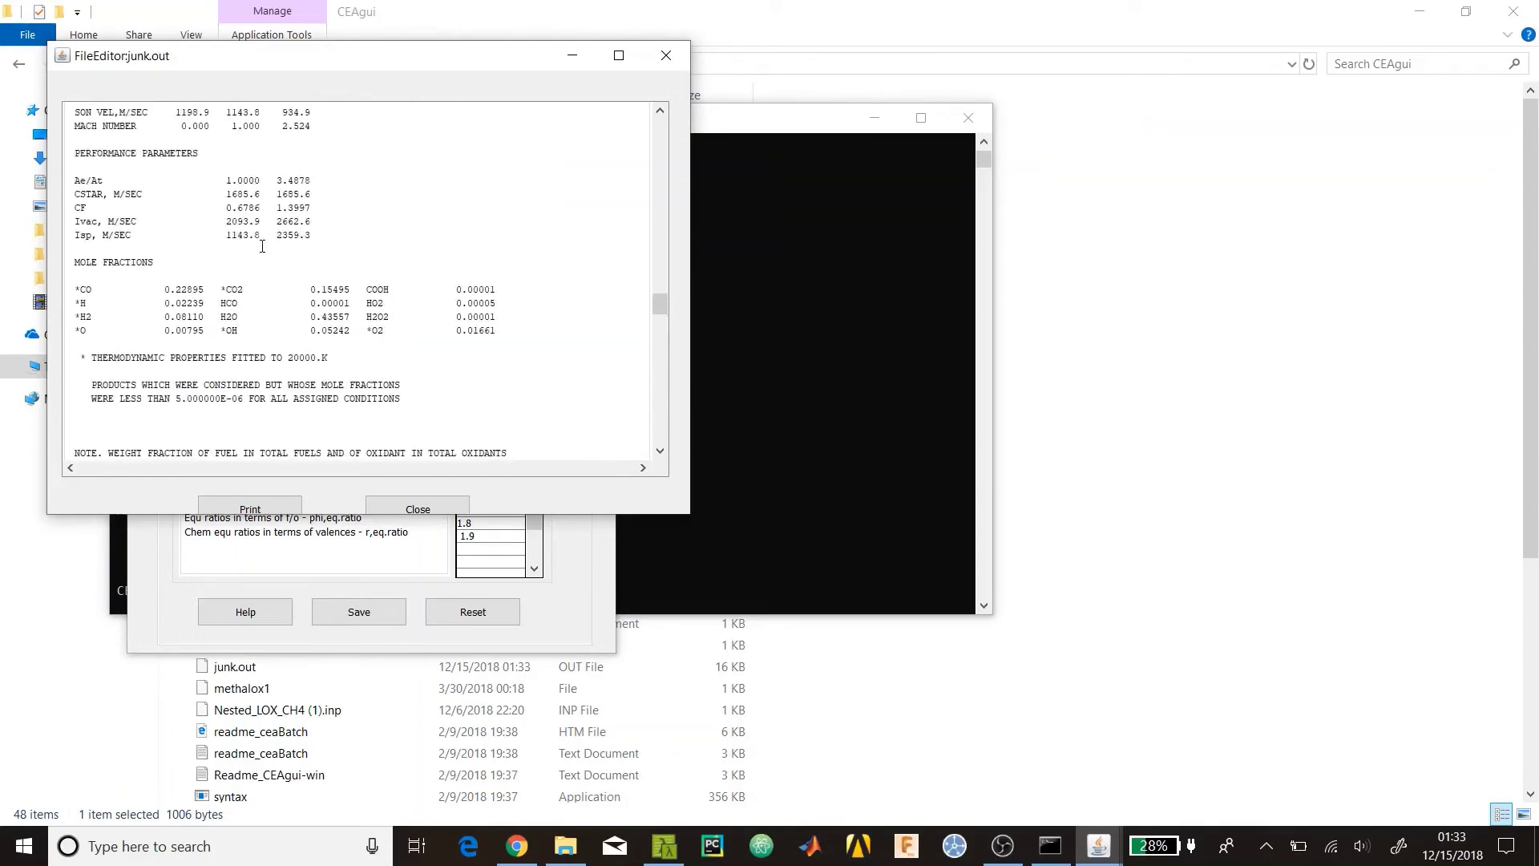
scroll(262, 246, "up", 15)
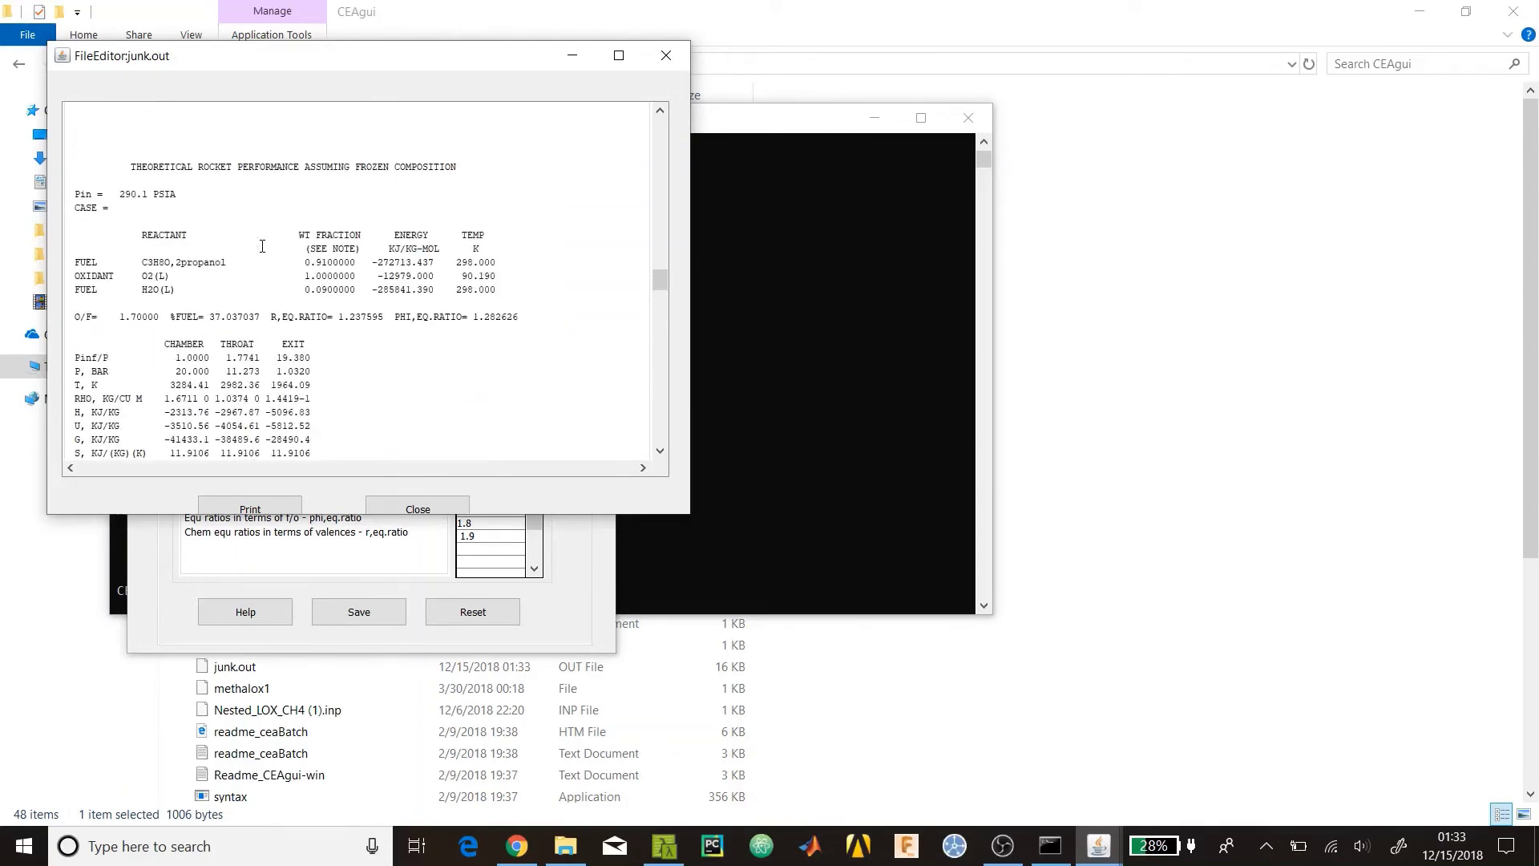
scroll(262, 246, "up", 15)
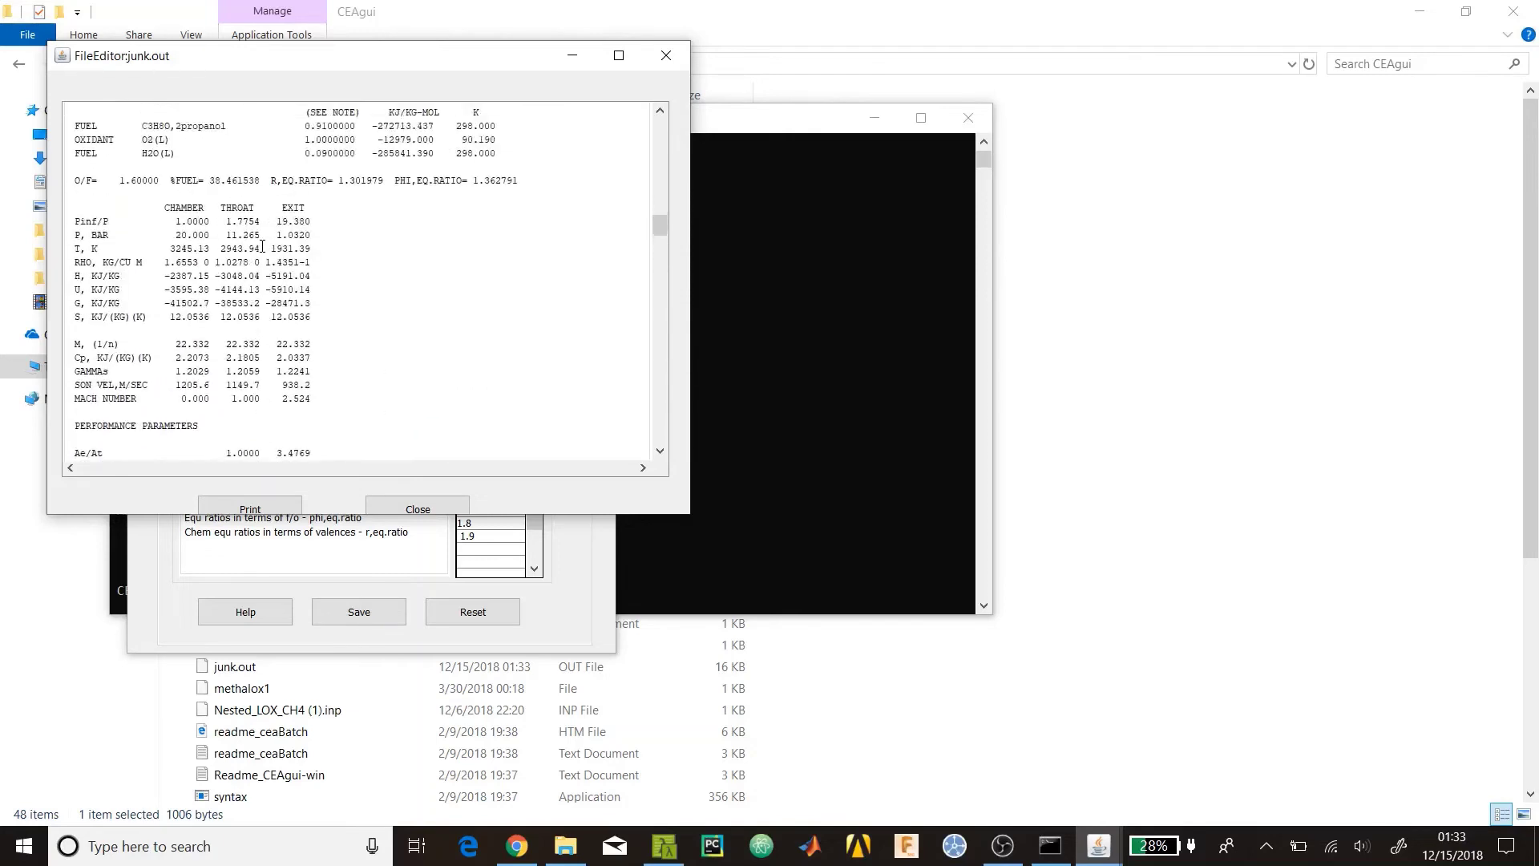
Highlight the throat Isp in the O/F 1.6 results and compare it with the O/F 1.7 case
scroll(263, 247, "down", 8)
left_click_drag(222, 384, 277, 385)
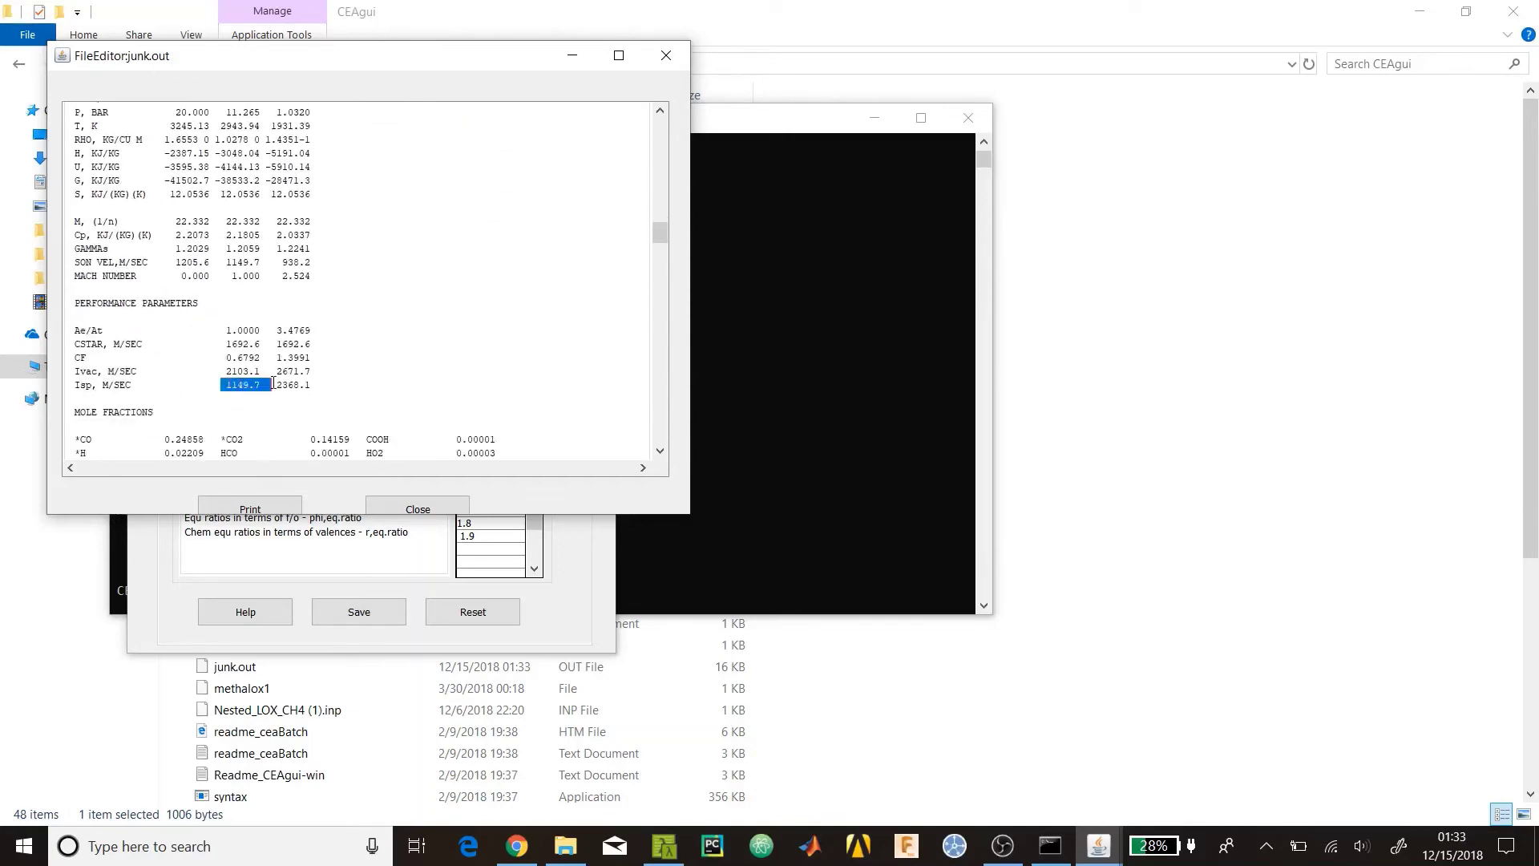
scroll(283, 358, "down", 10)
scroll(283, 359, "down", 10)
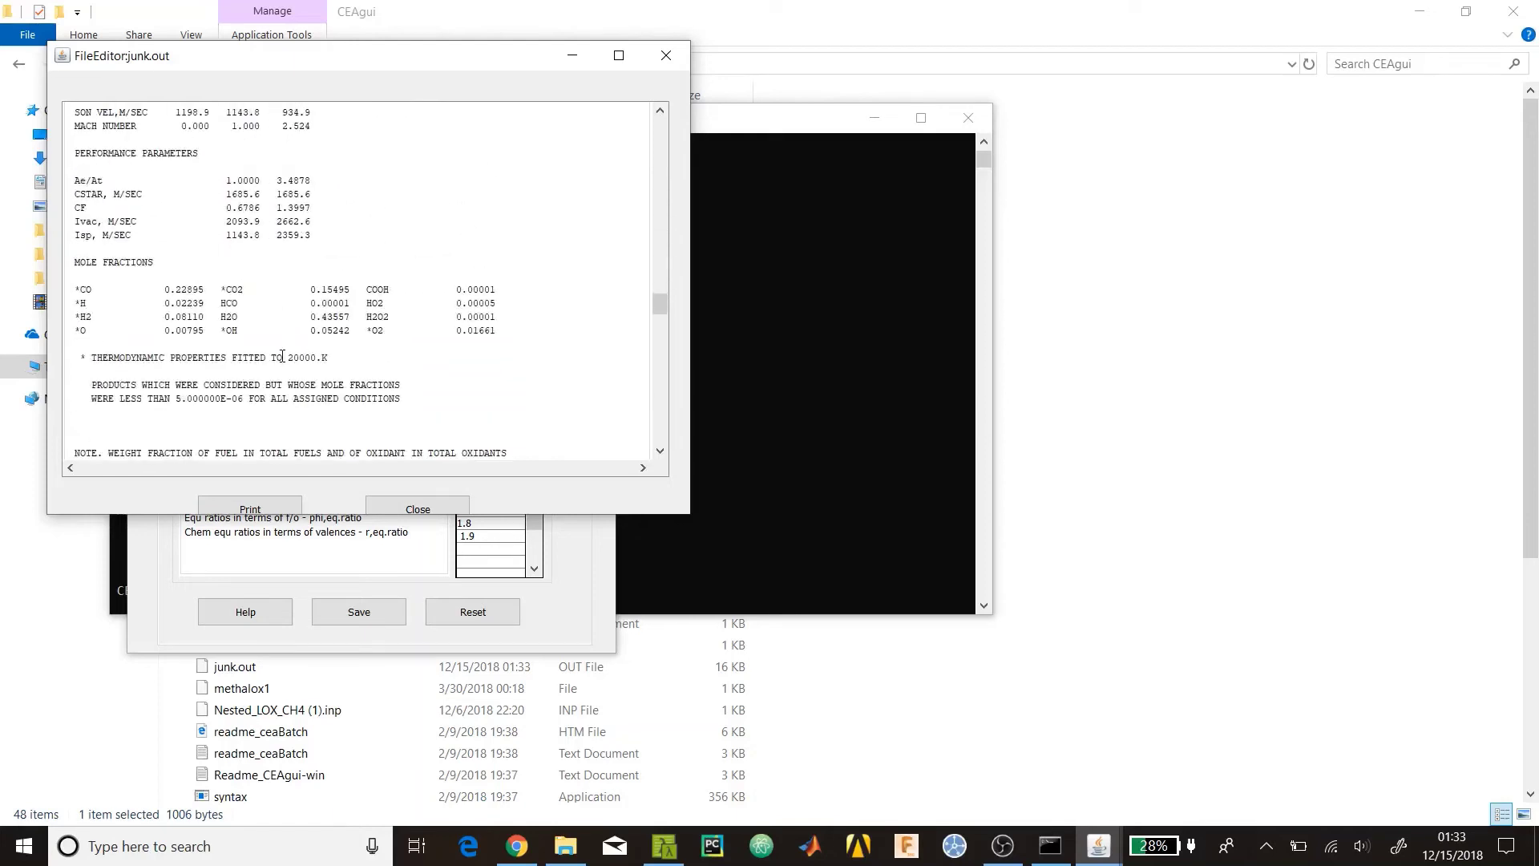
scroll(258, 267, "up", 15)
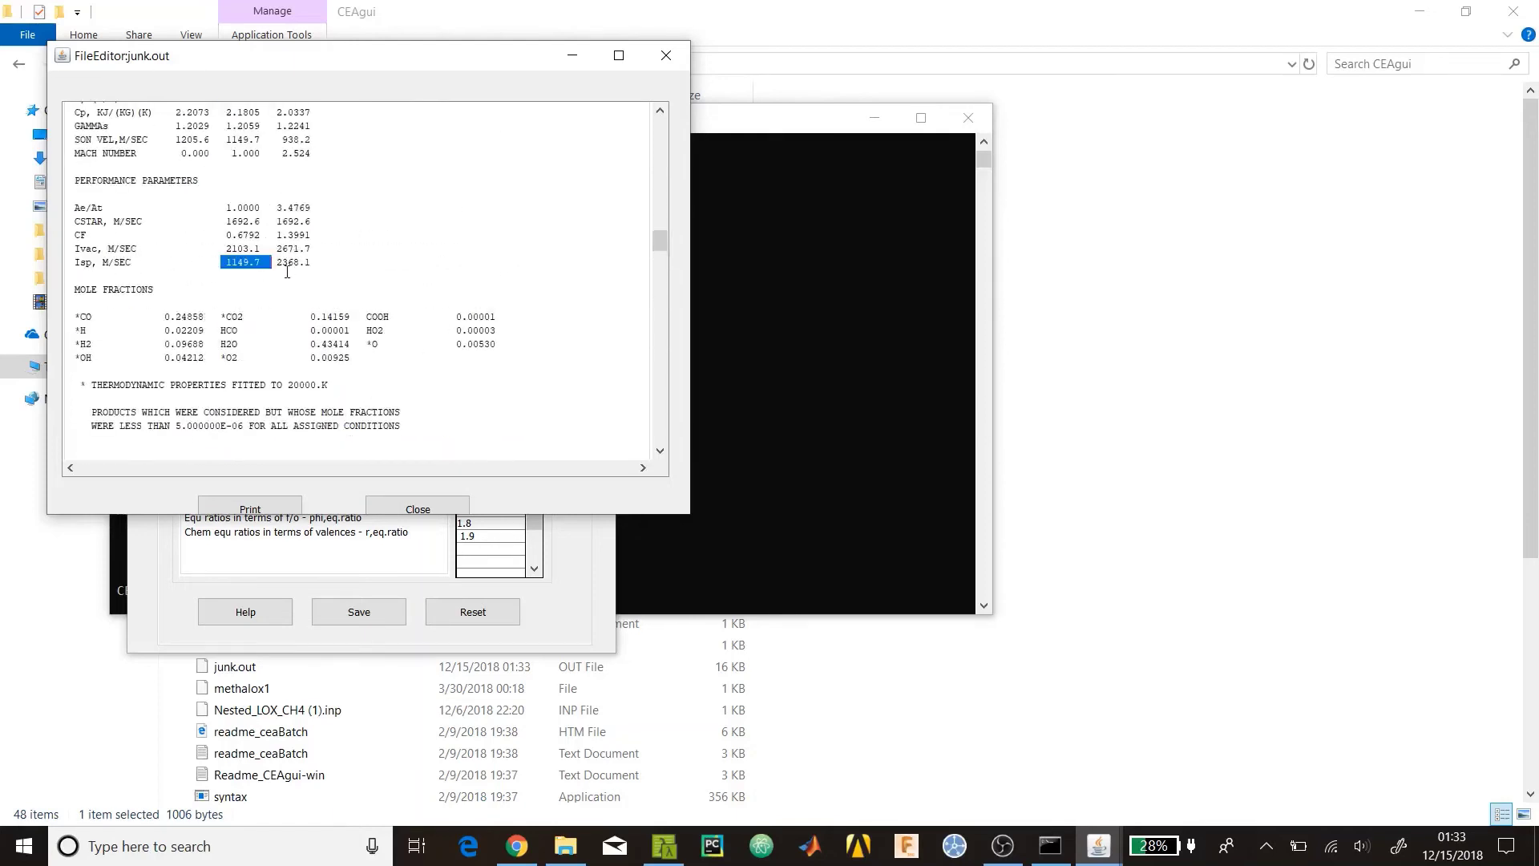
Move the output window to uncover the problem window and highlight the chamber temperature in the O/F 1.6 results
left_click_drag(371, 52, 576, 154)
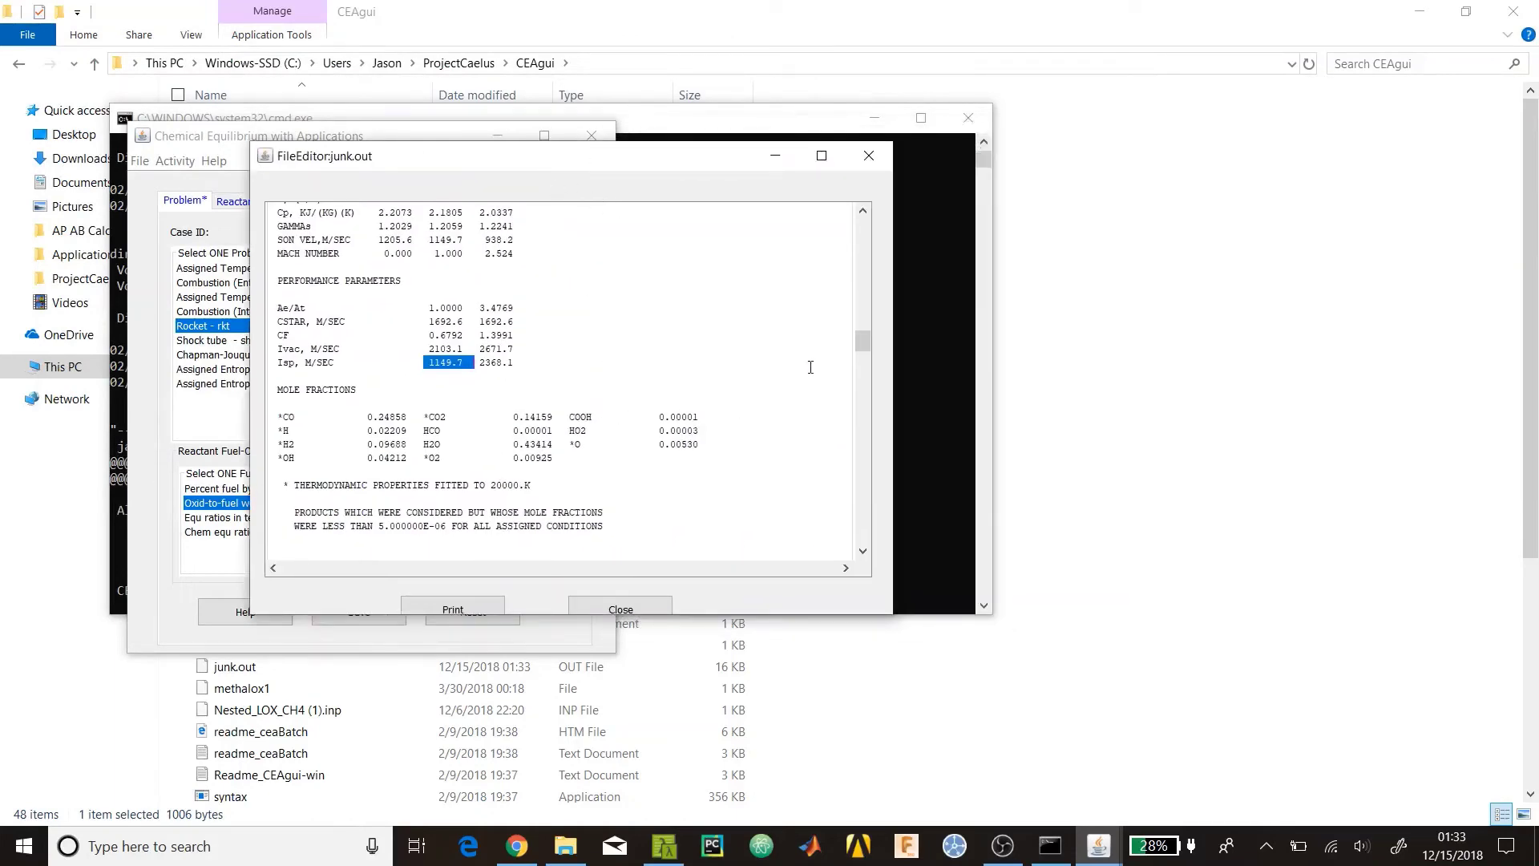
mouse_move(868, 343)
left_mouse_down()
mouse_move(863, 213)
mouse_move(864, 346)
left_mouse_up()
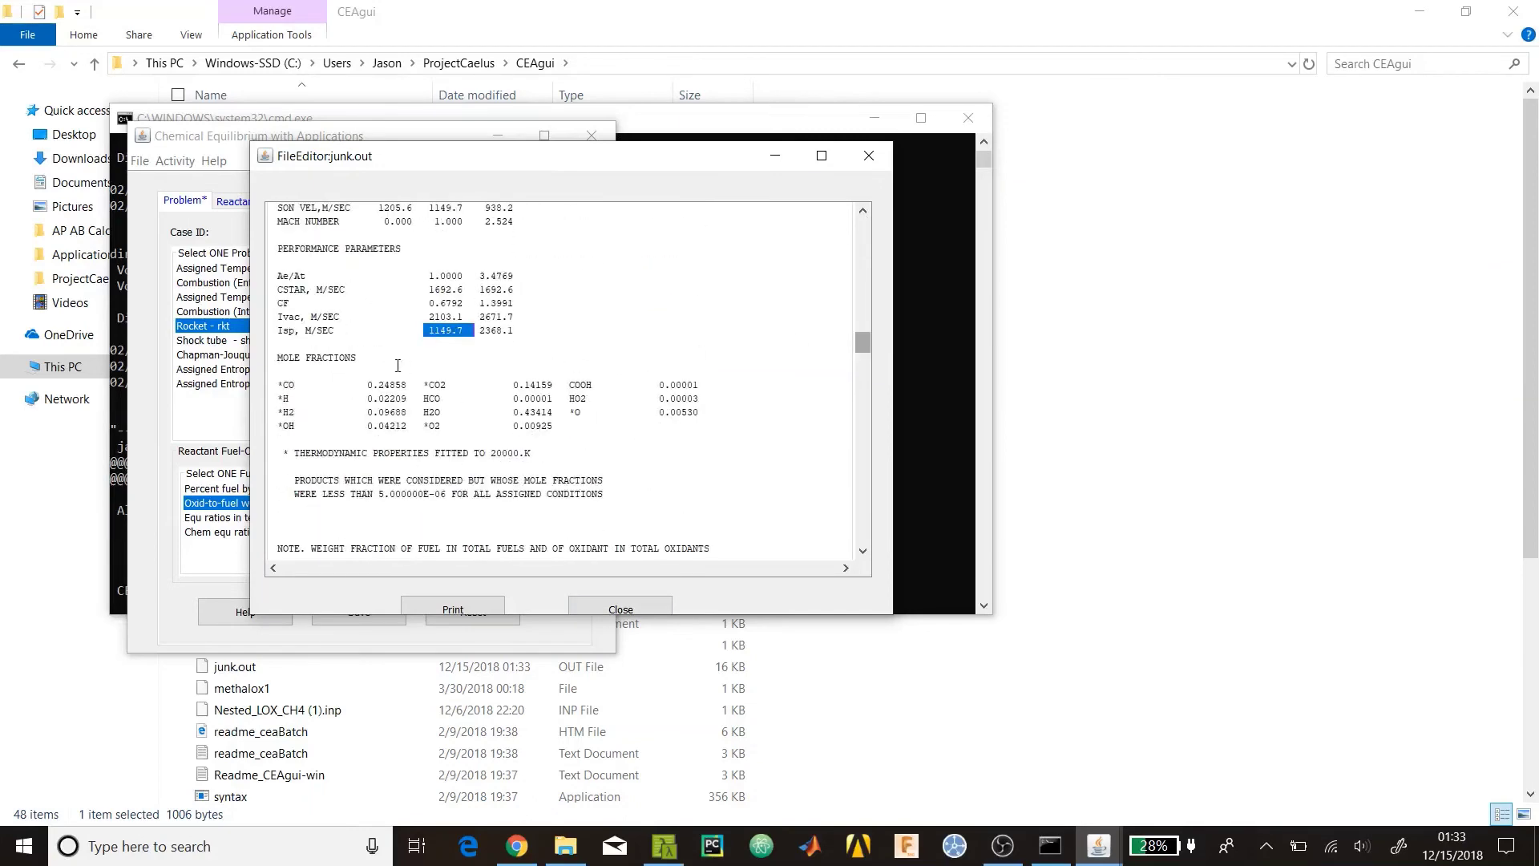
scroll(393, 360, "up", 3)
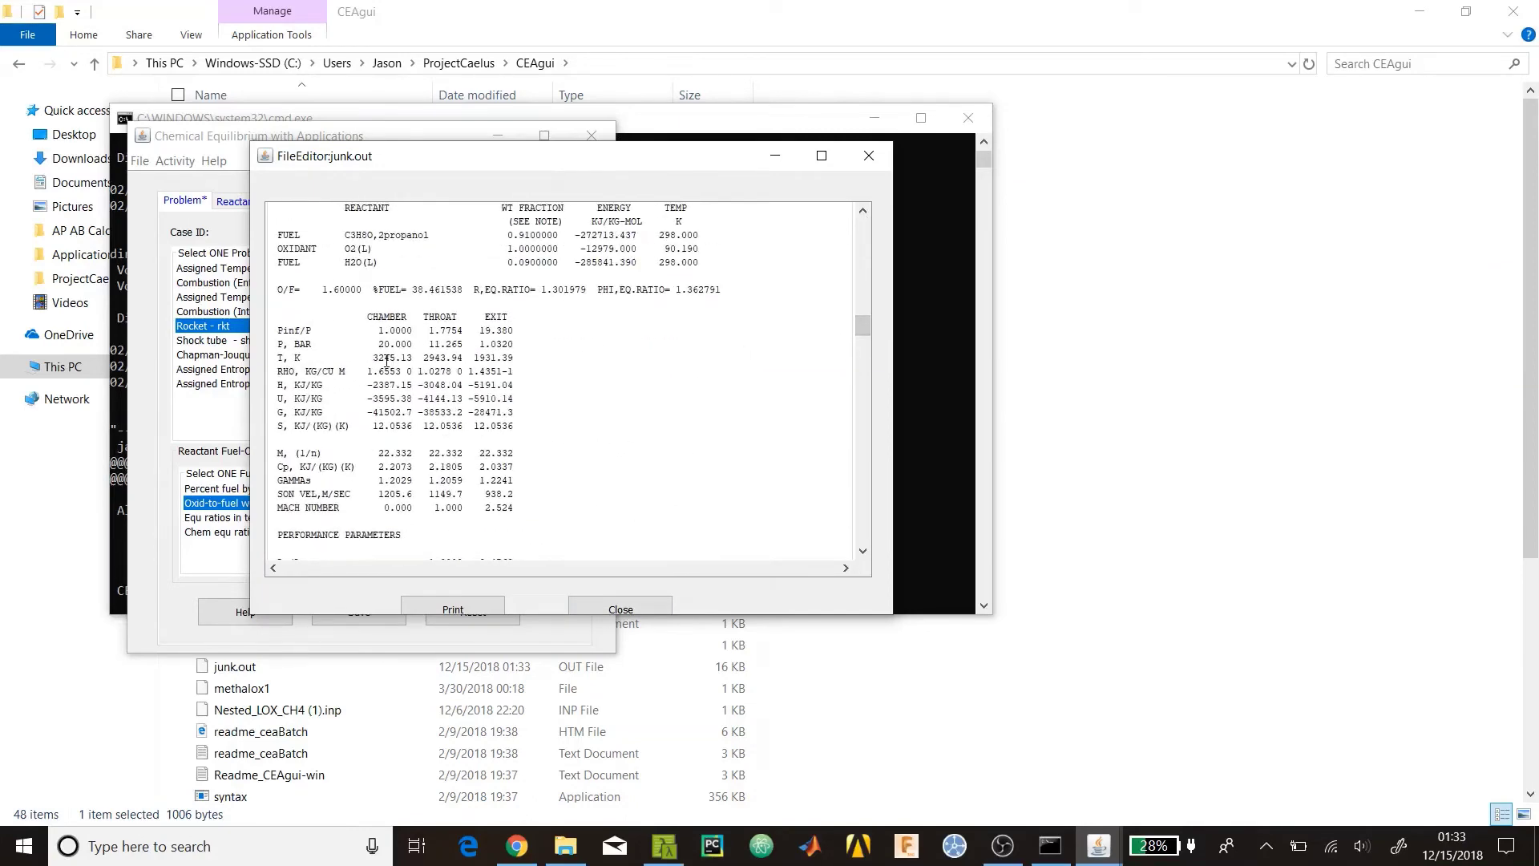
left_click_drag(270, 363, 415, 355)
scroll(414, 355, "down", 7)
scroll(414, 355, "down", 15)
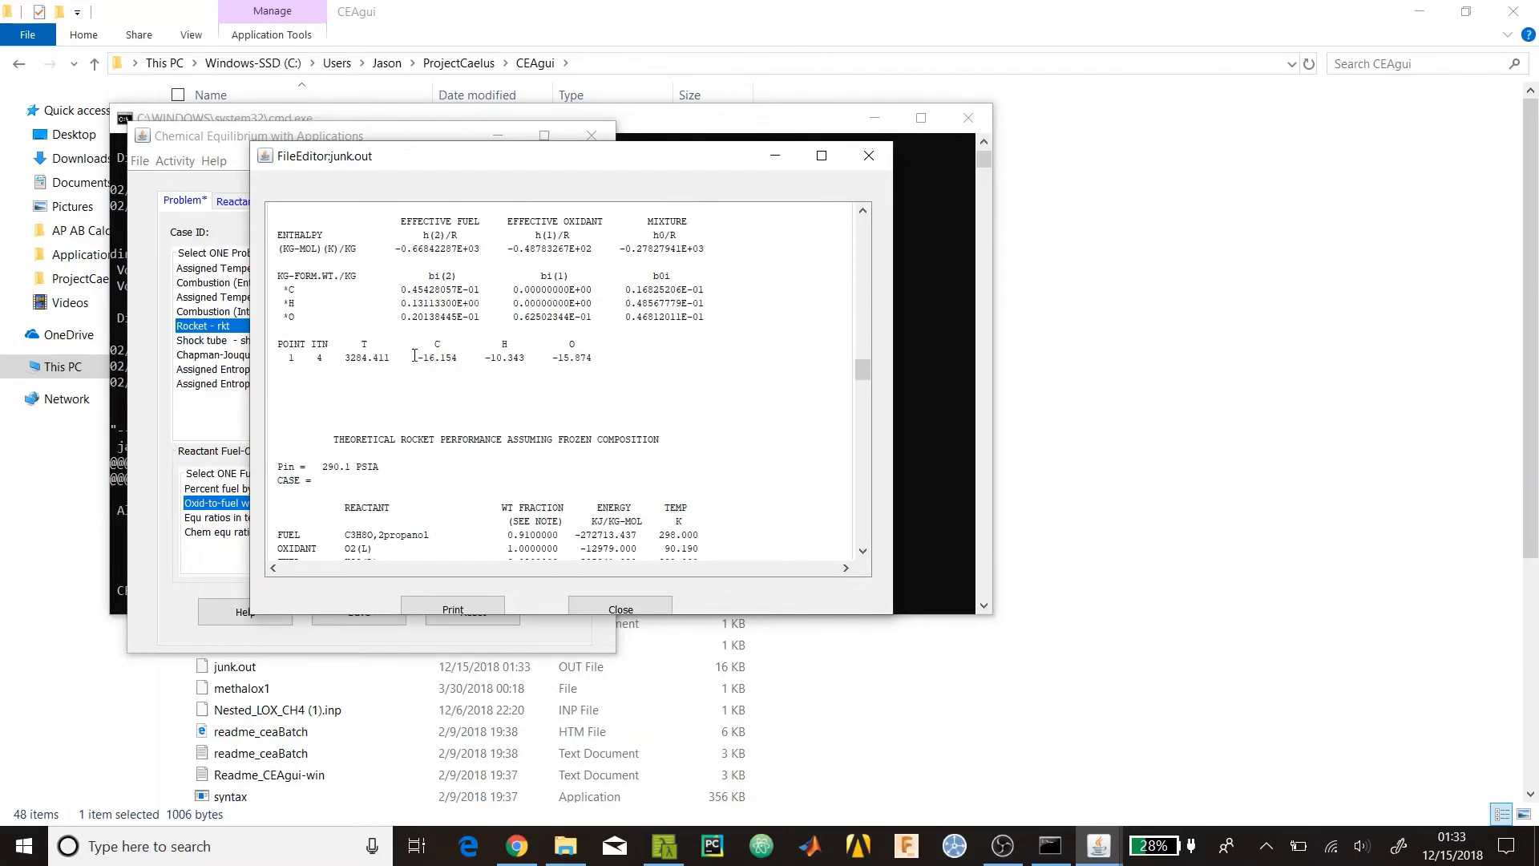
Compare the chamber temperatures of the O/F 1.6 and 1.7 cases by highlighting each, returning to the O/F 1.6 results
scroll(415, 355, "up", 17)
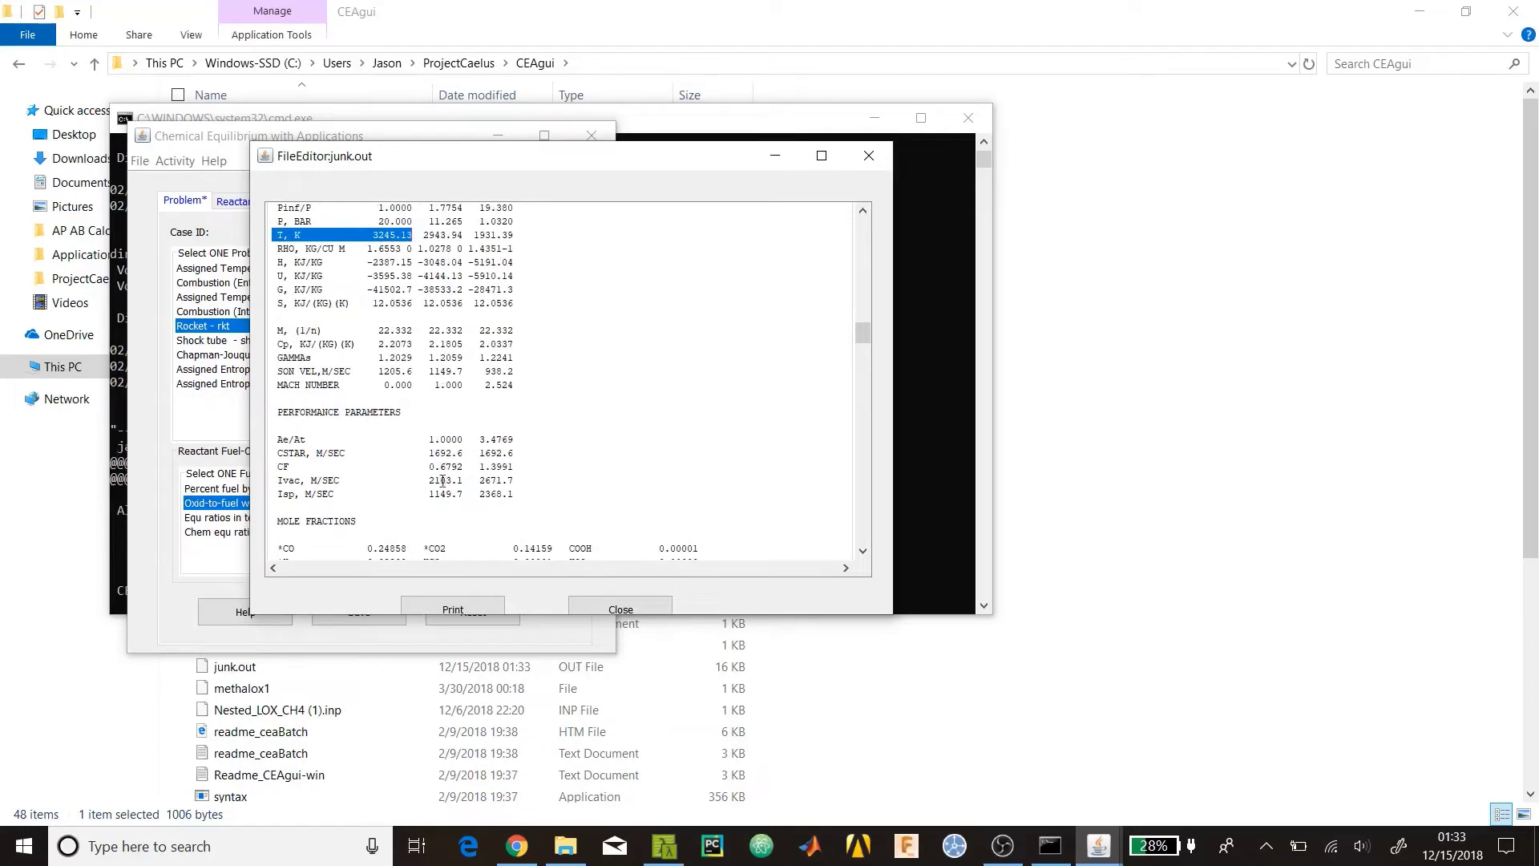
scroll(453, 329, "up", 4)
left_click(385, 376)
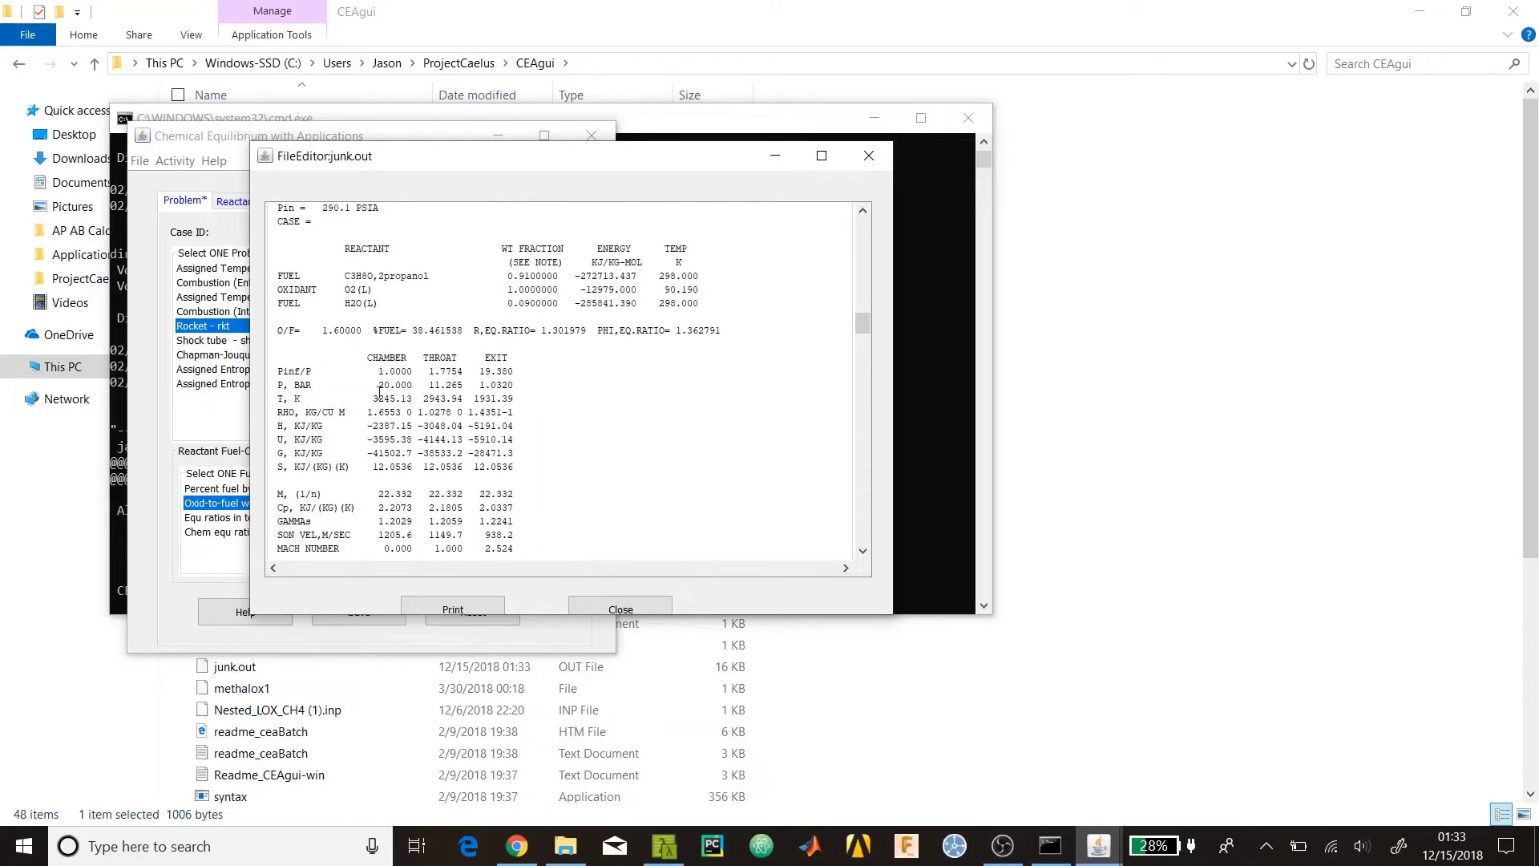
left_click_drag(278, 401, 420, 397)
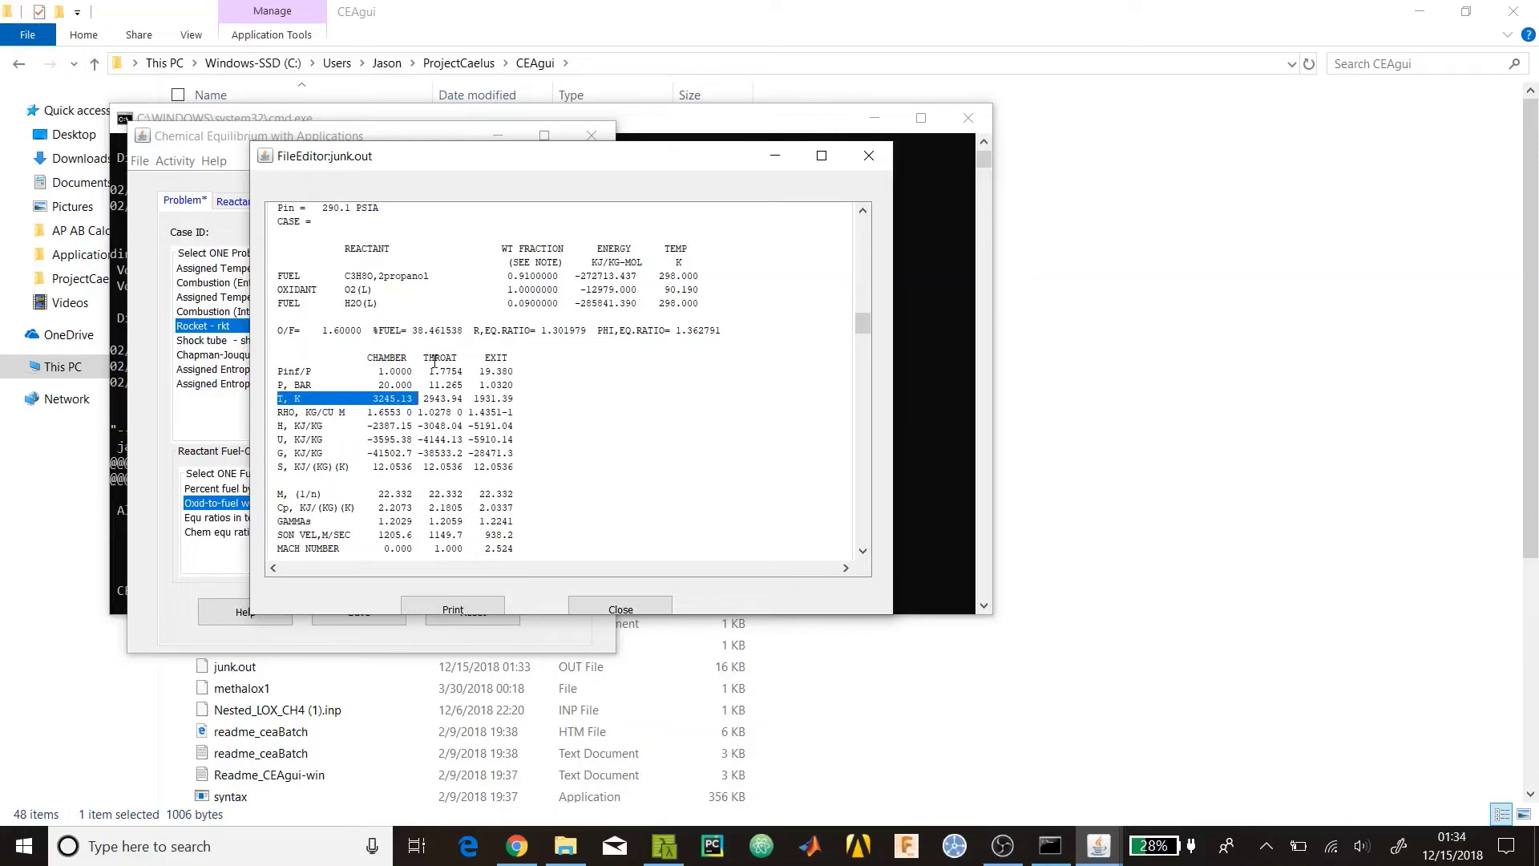
scroll(434, 363, "down", 15)
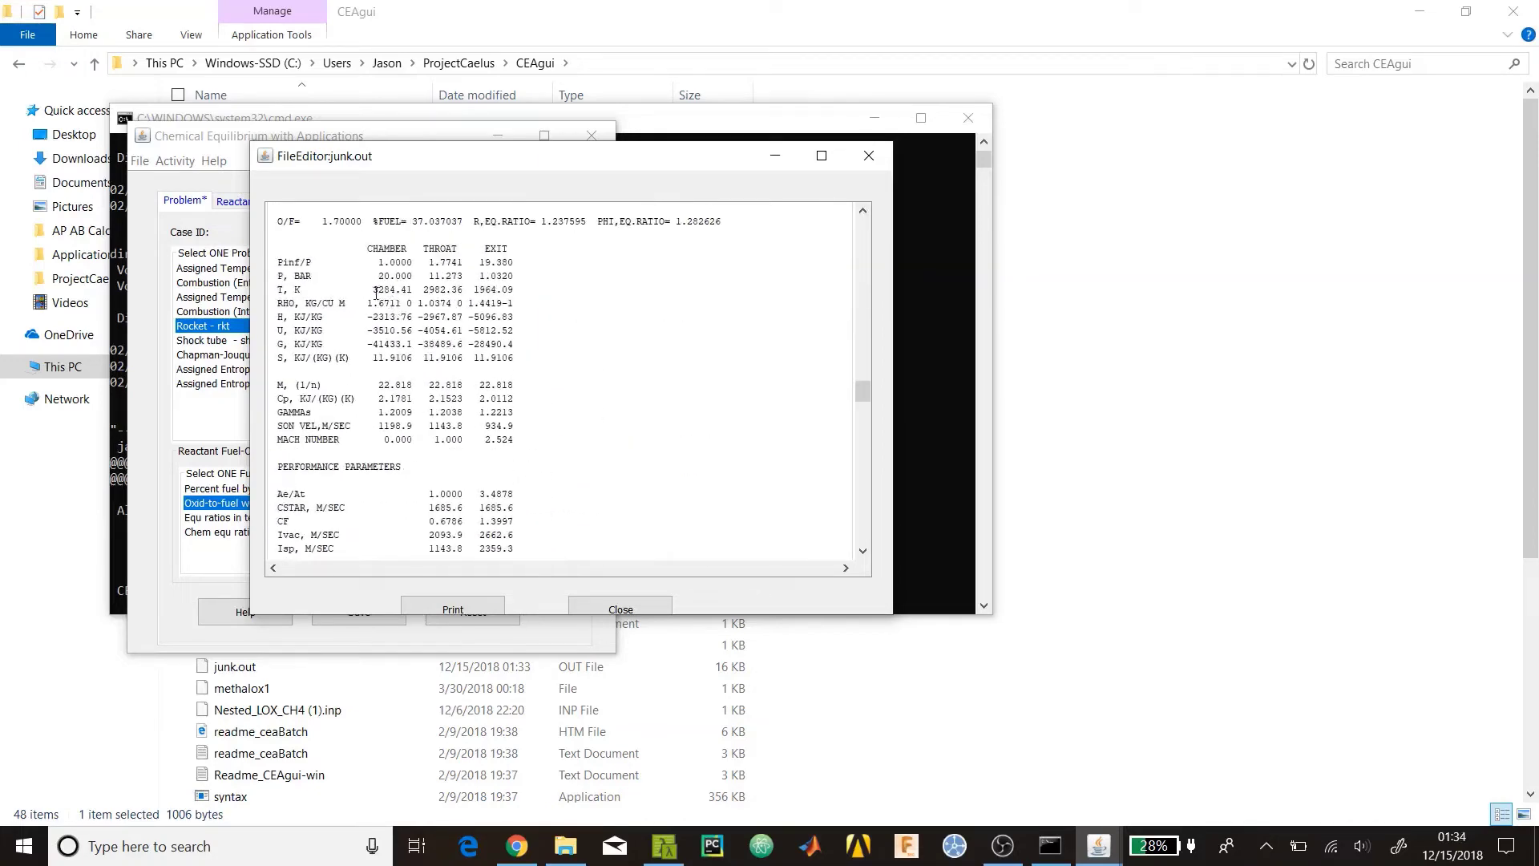
left_click_drag(371, 289, 428, 290)
scroll(433, 336, "up", 10)
scroll(433, 335, "up", 10)
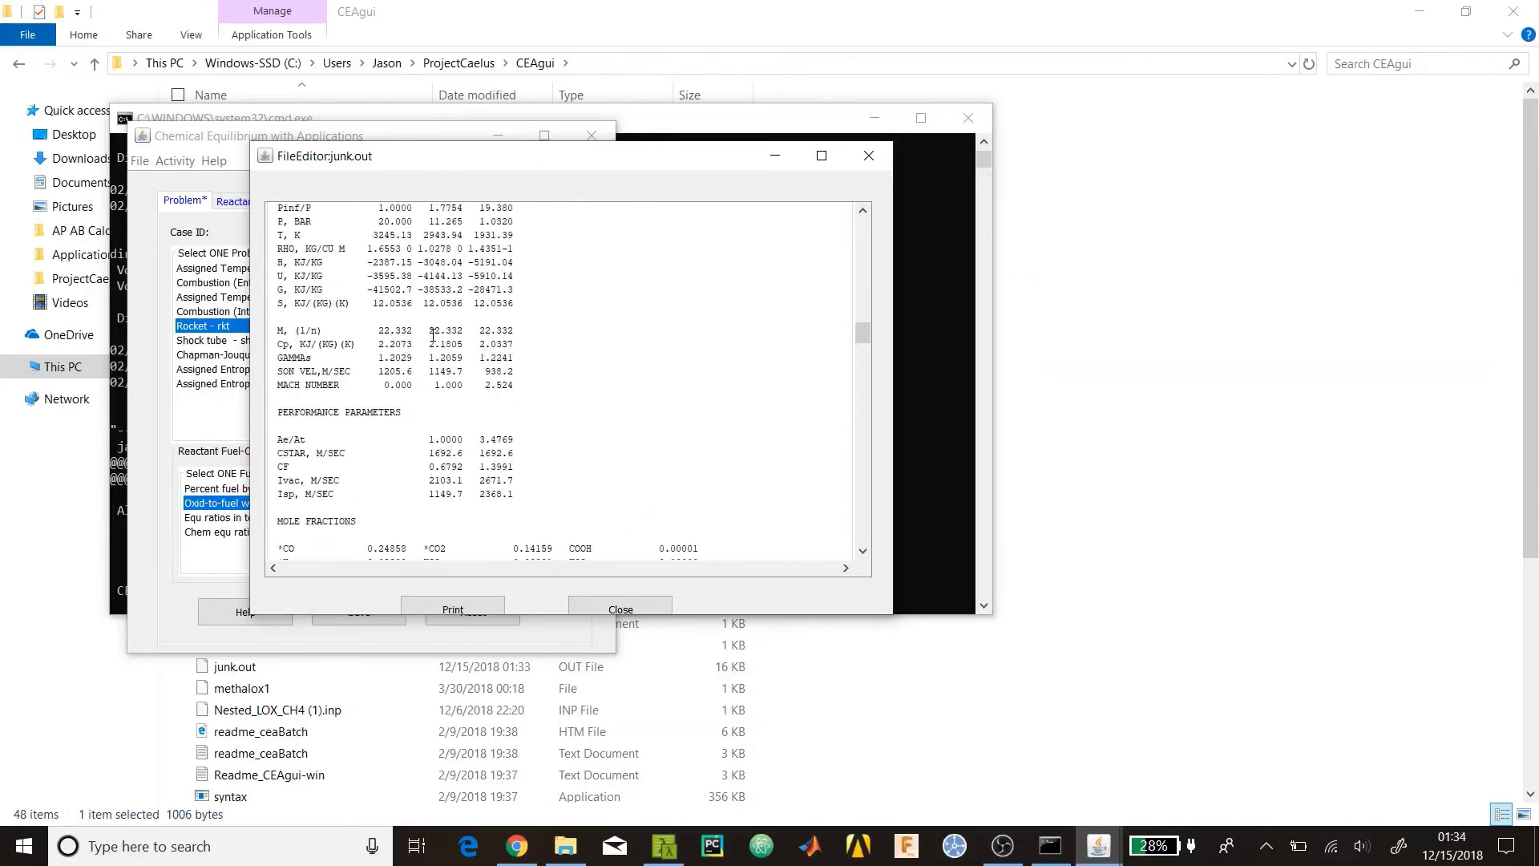
Recheck the chamber temperature at O/F 1.6 against O/F 1.7, then review the O/F 1.6 performance parameters
scroll(394, 440, "down", 1)
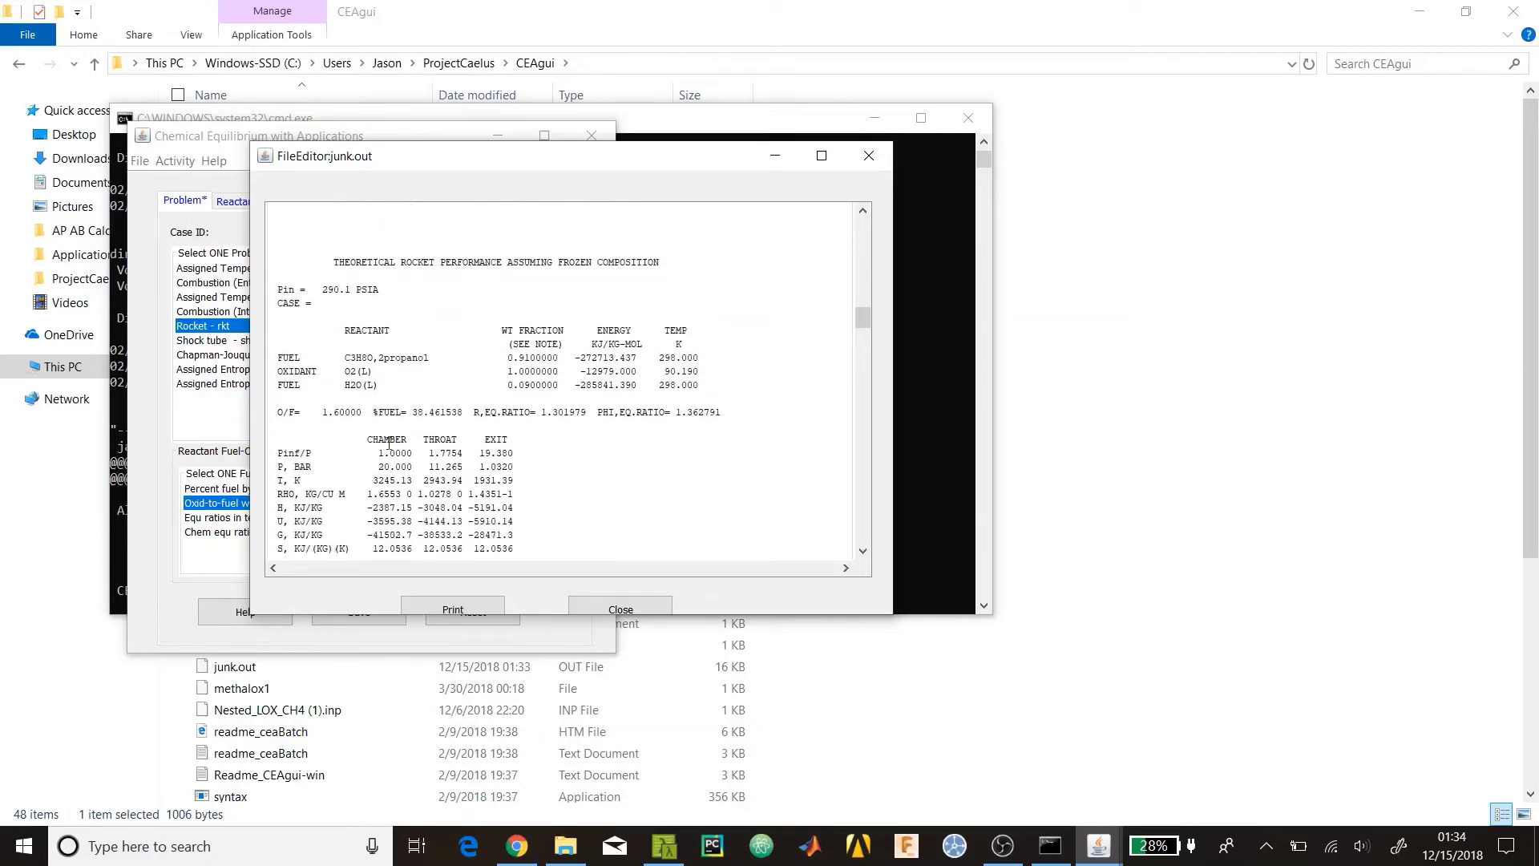
left_click_drag(373, 479, 412, 480)
scroll(413, 365, "down", 8)
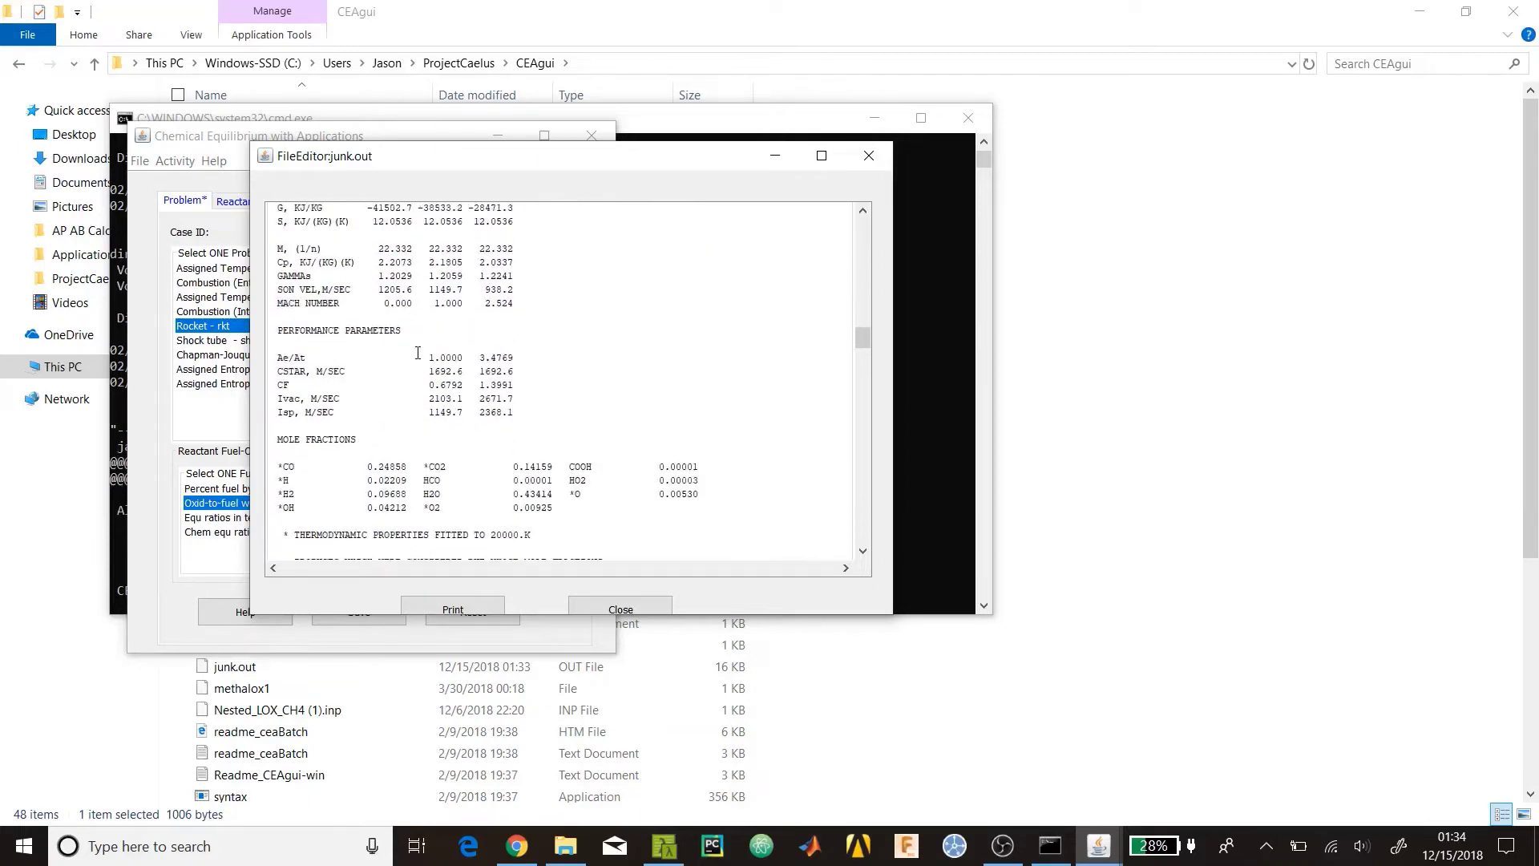
scroll(441, 342, "down", 15)
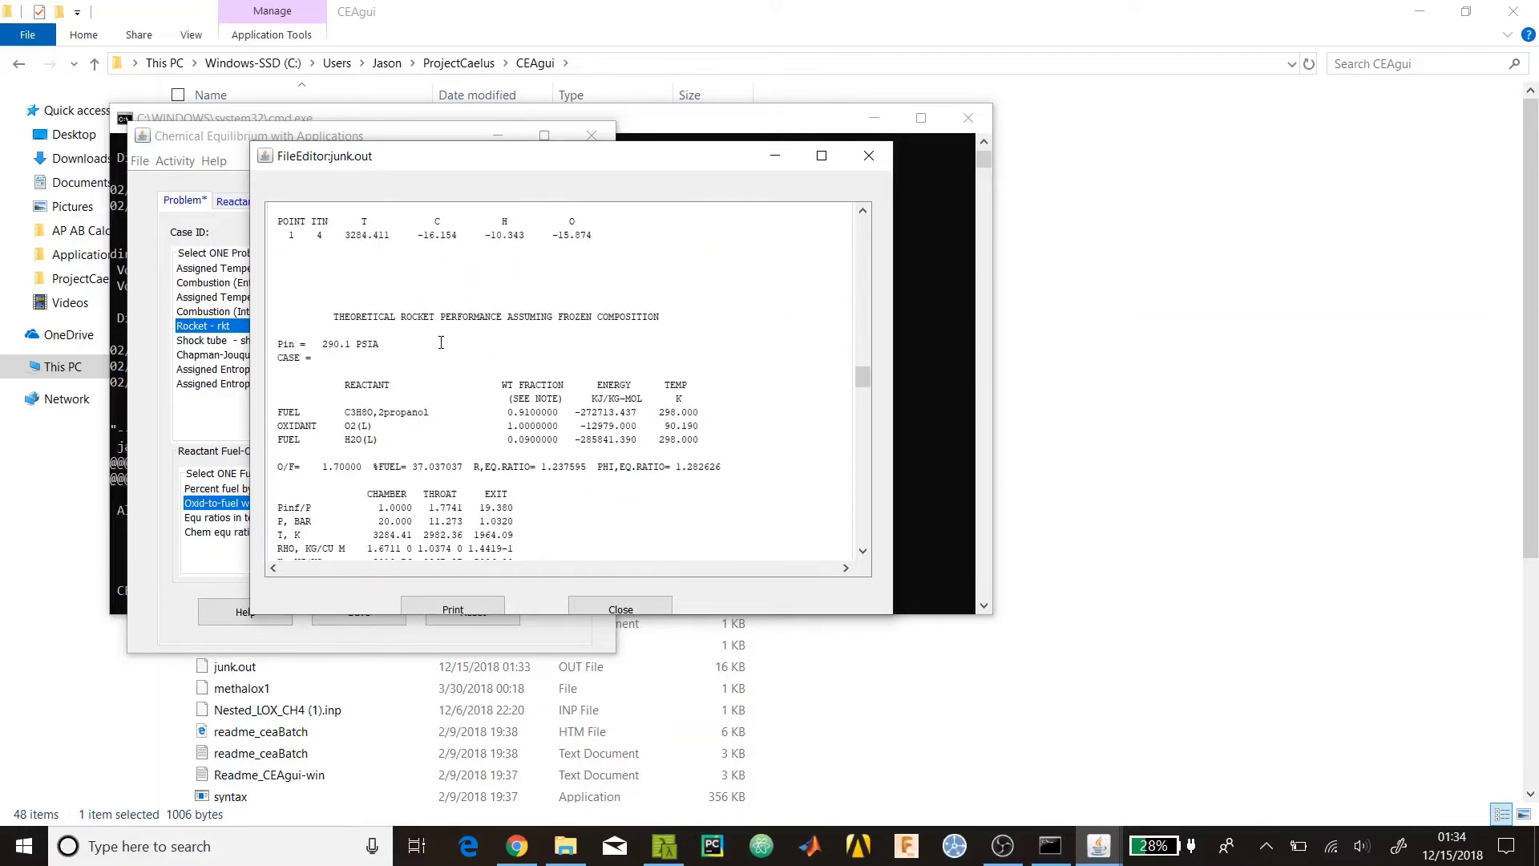
left_click_drag(372, 328, 409, 329)
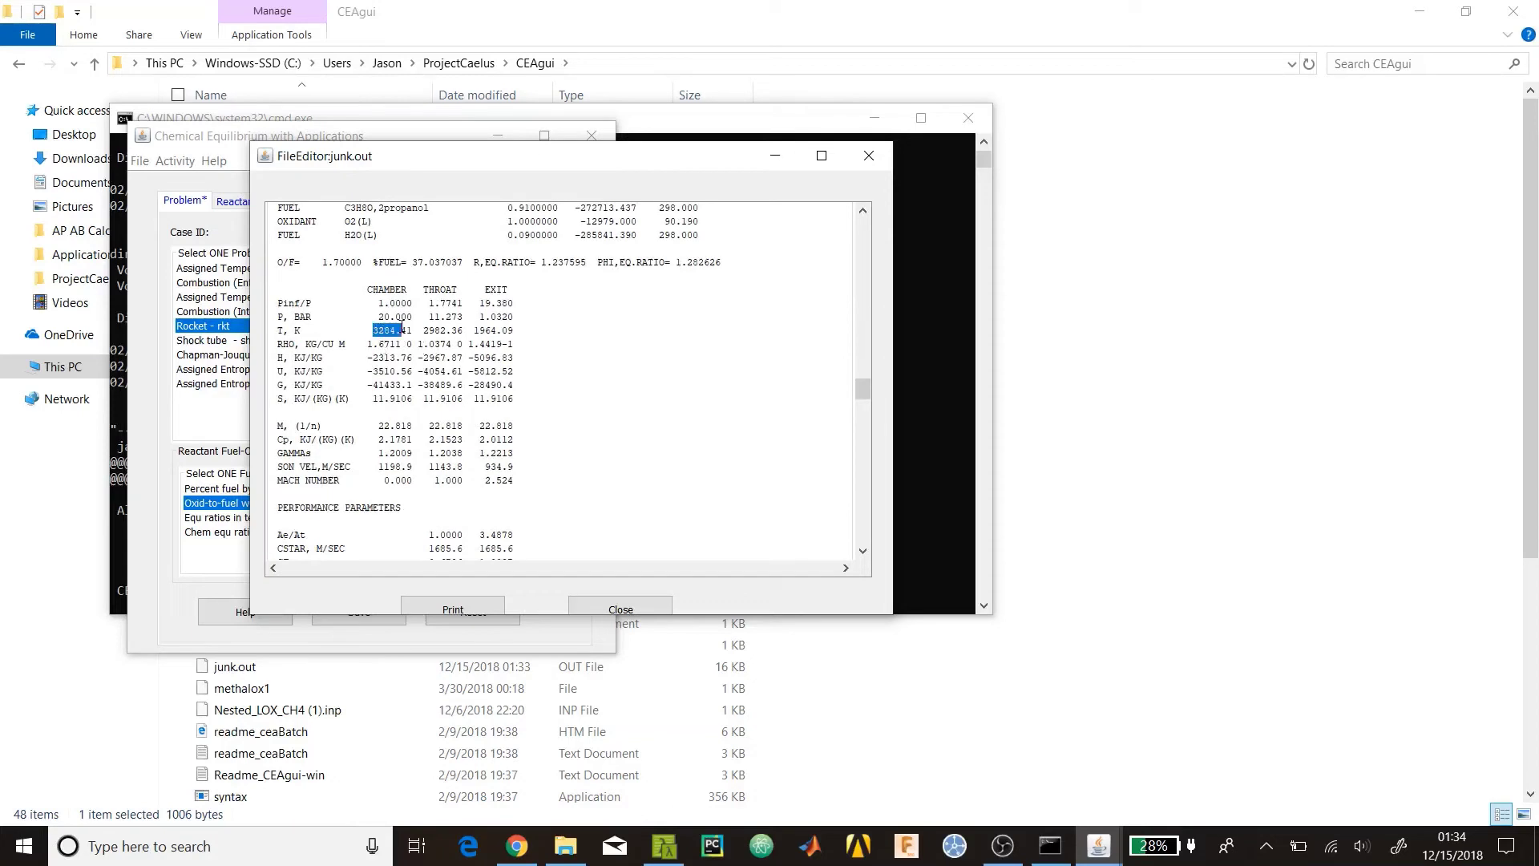
scroll(458, 360, "up", 20)
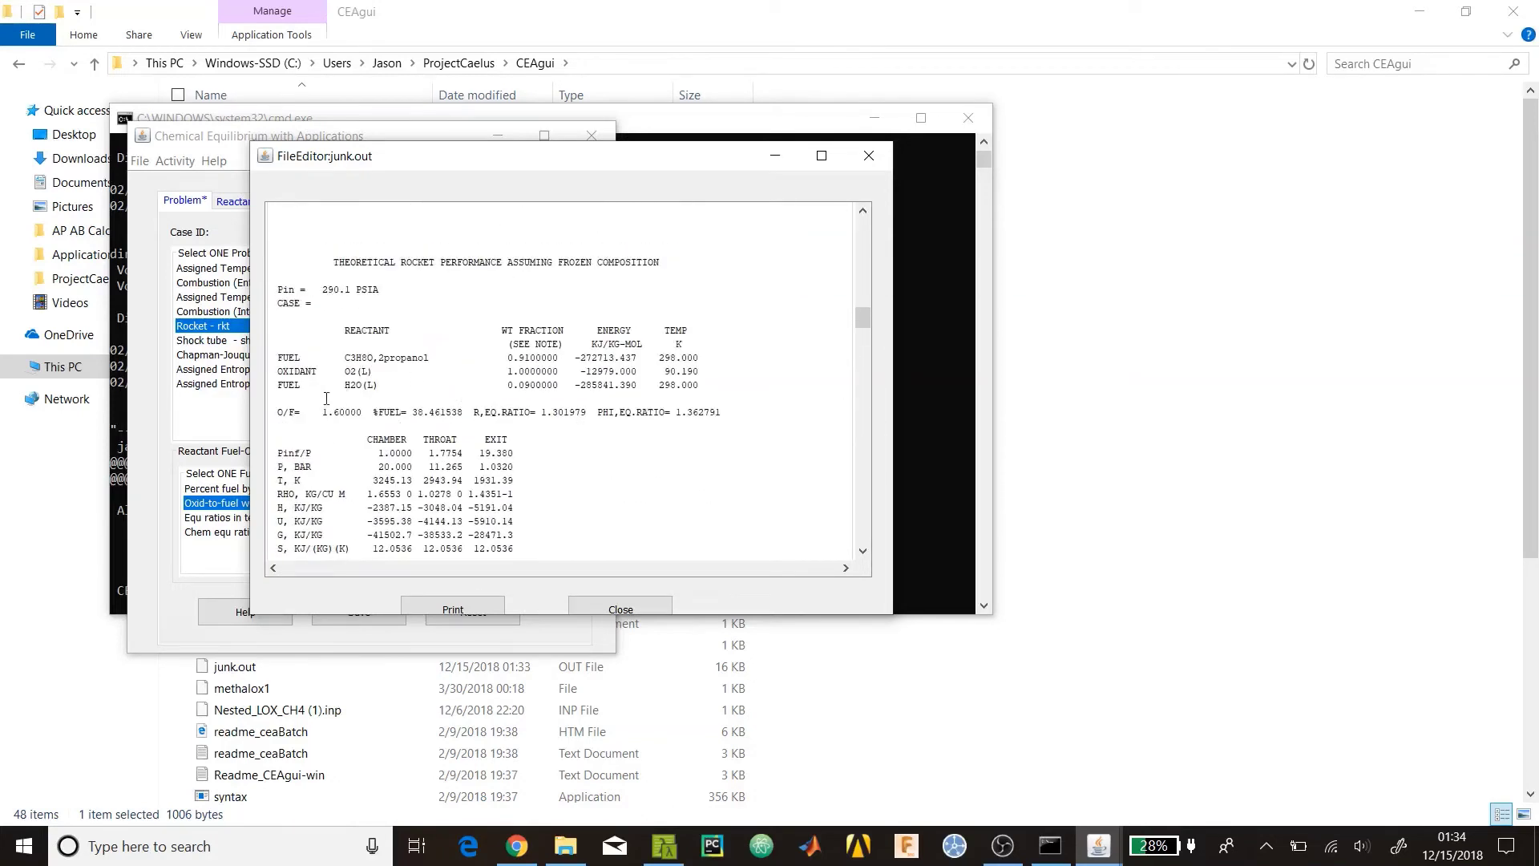
scroll(484, 463, "down", 8)
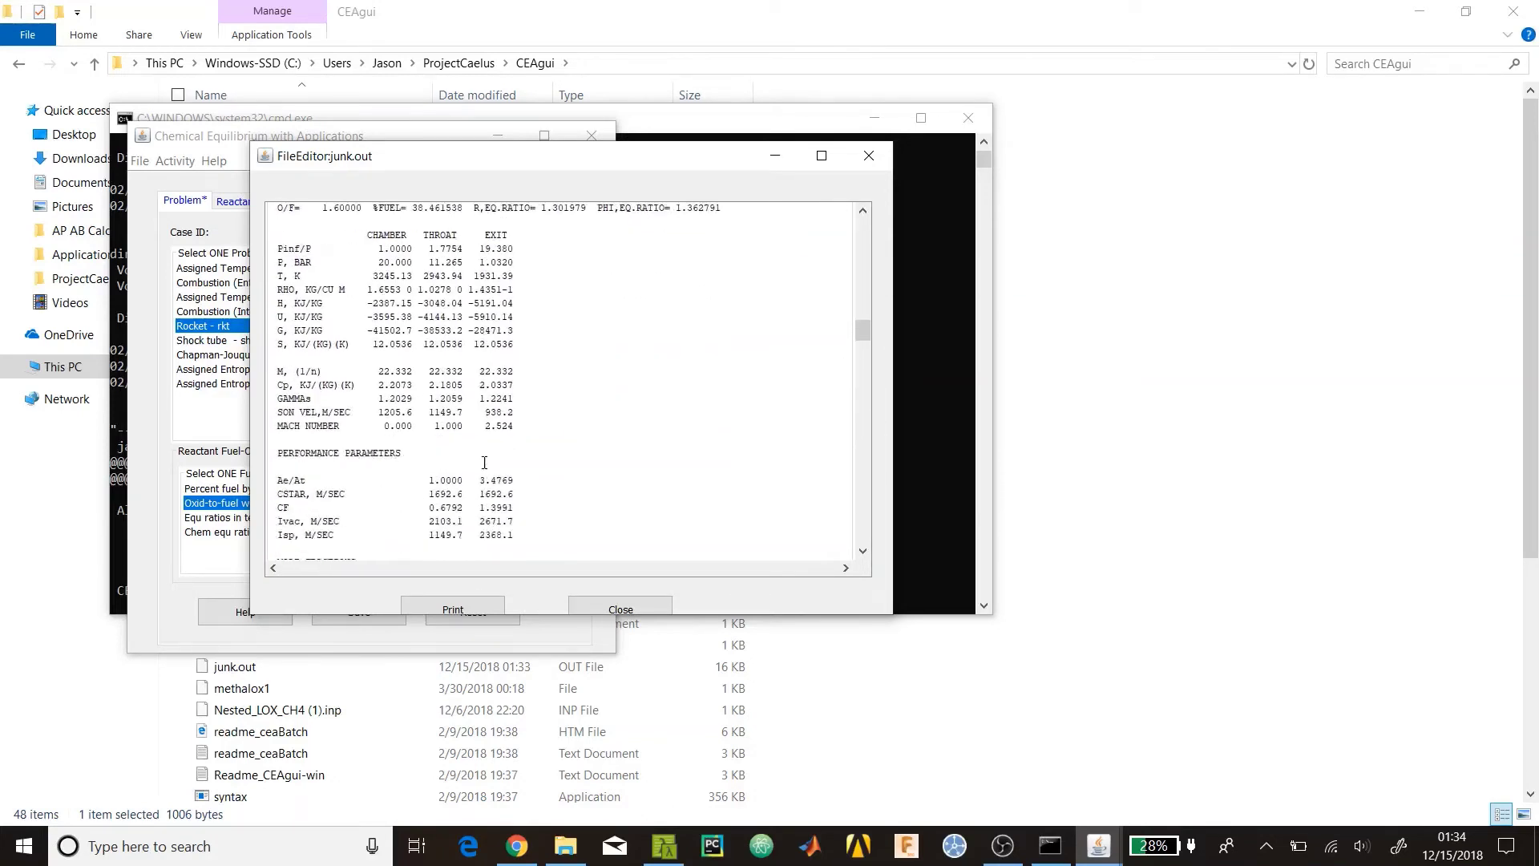
scroll(471, 416, "up", 5)
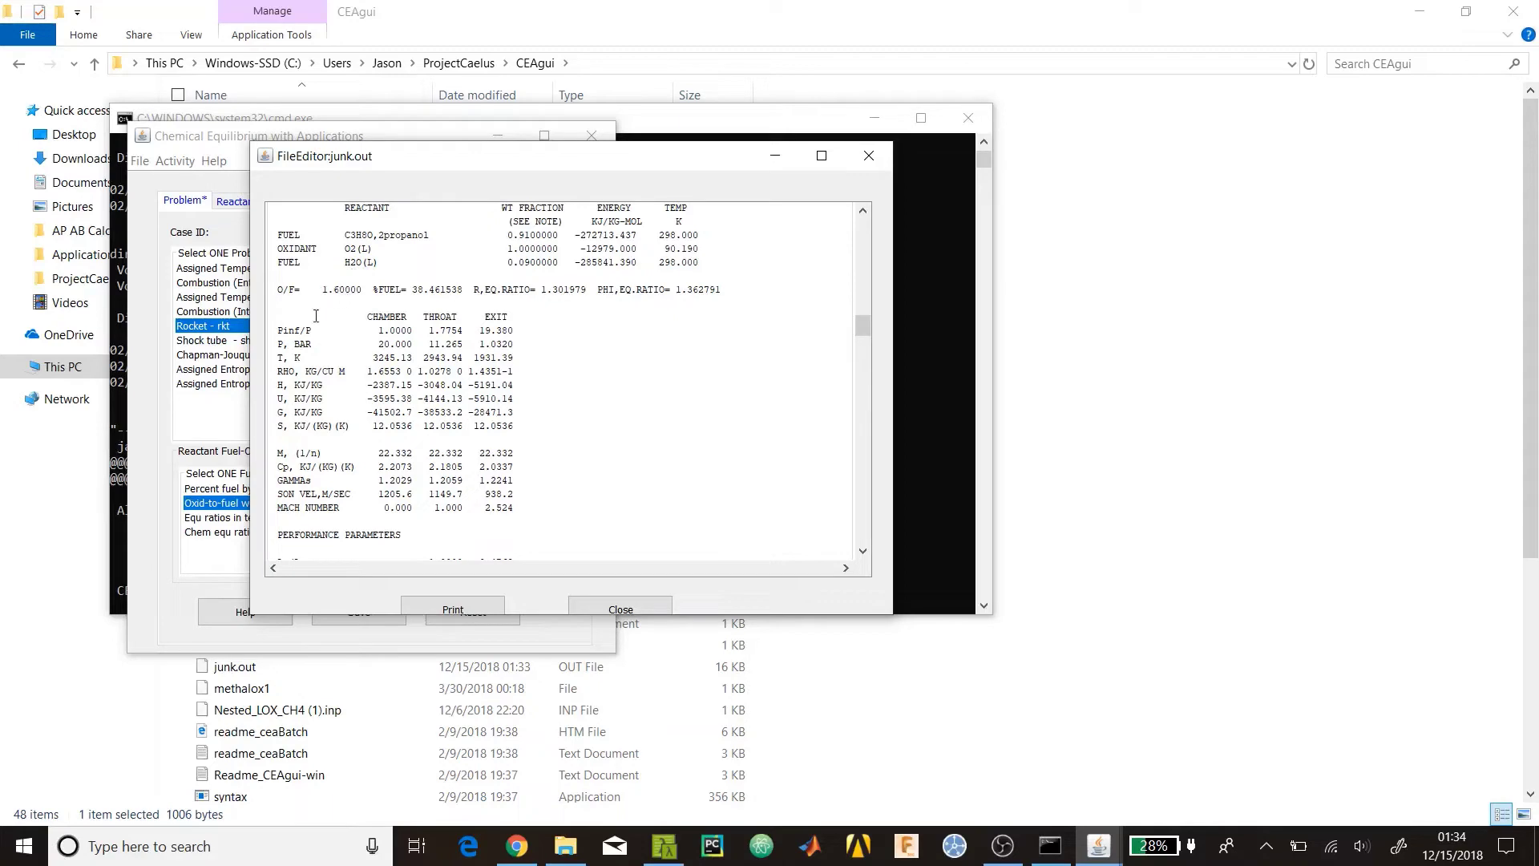
Highlight the O/F 1.6 chamber temperature and look through the output between the species list and the O/F 1.7 case
left_click_drag(372, 358, 417, 358)
scroll(457, 361, "down", 15)
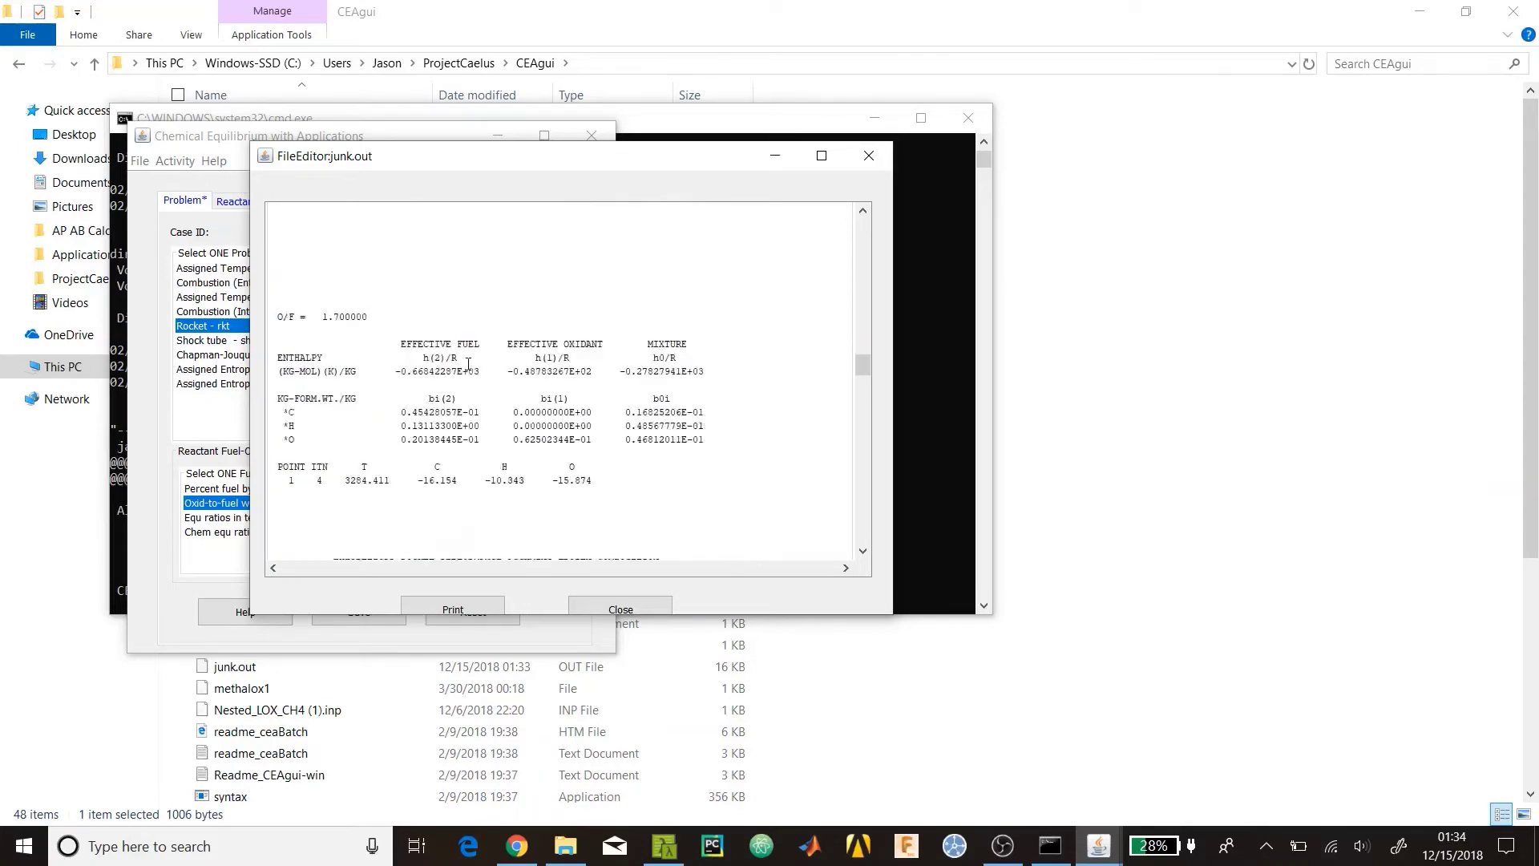
scroll(469, 364, "up", 10)
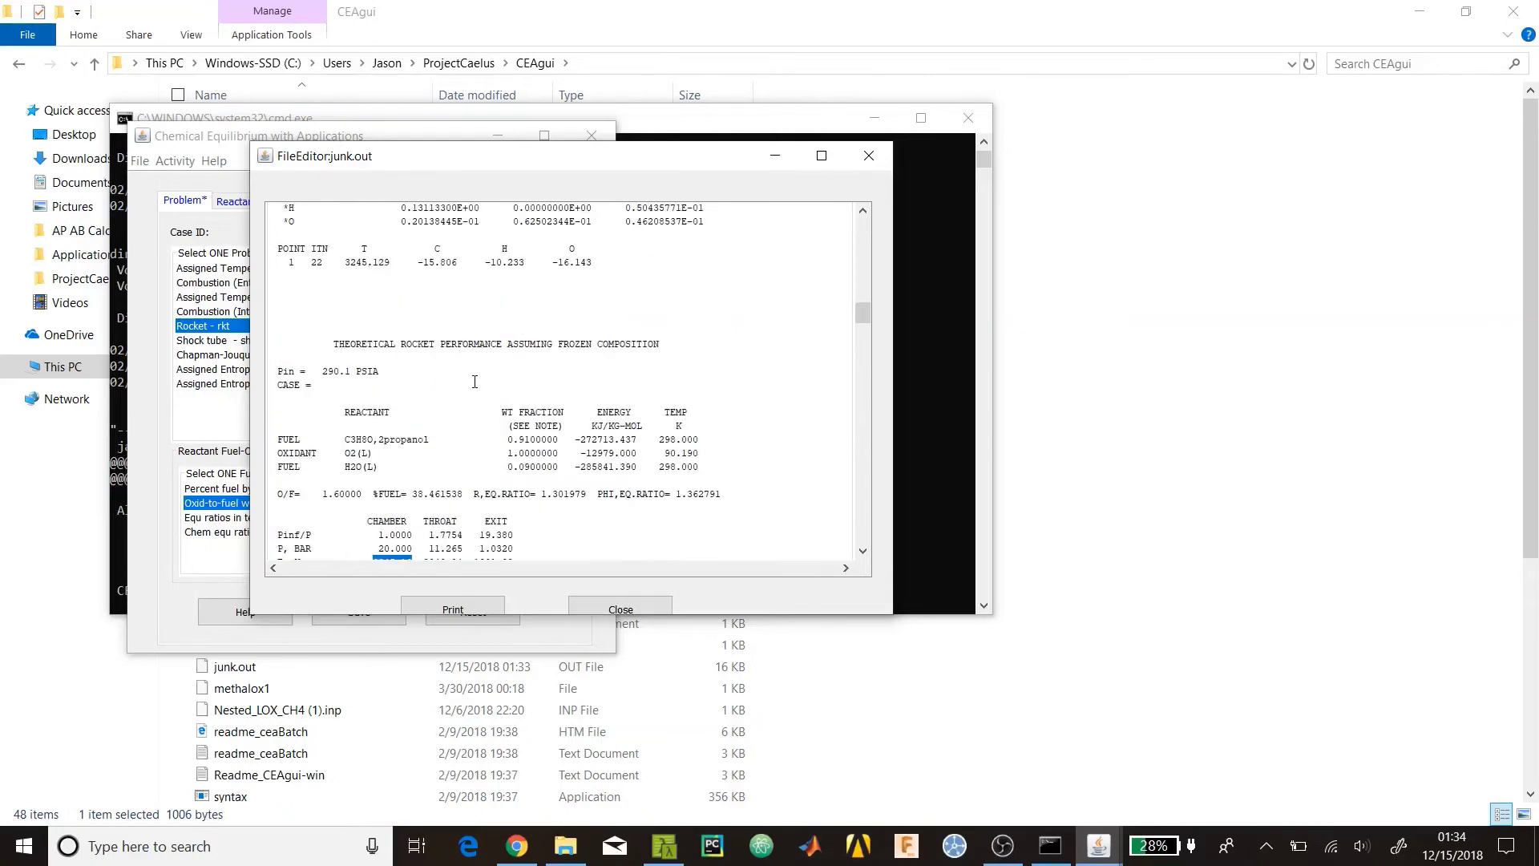
scroll(475, 382, "up", 12)
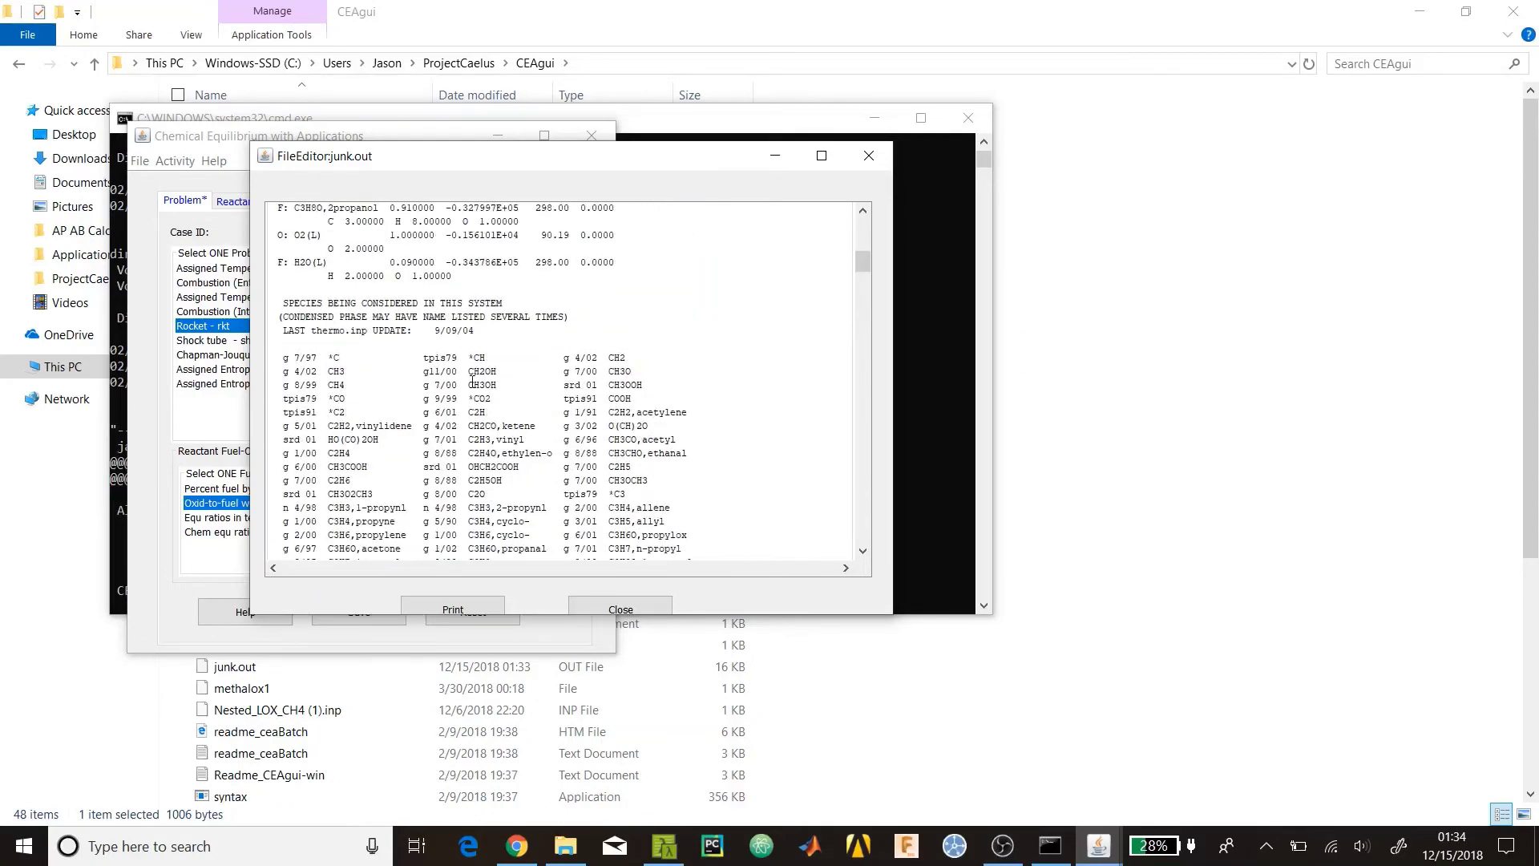
scroll(473, 381, "down", 12)
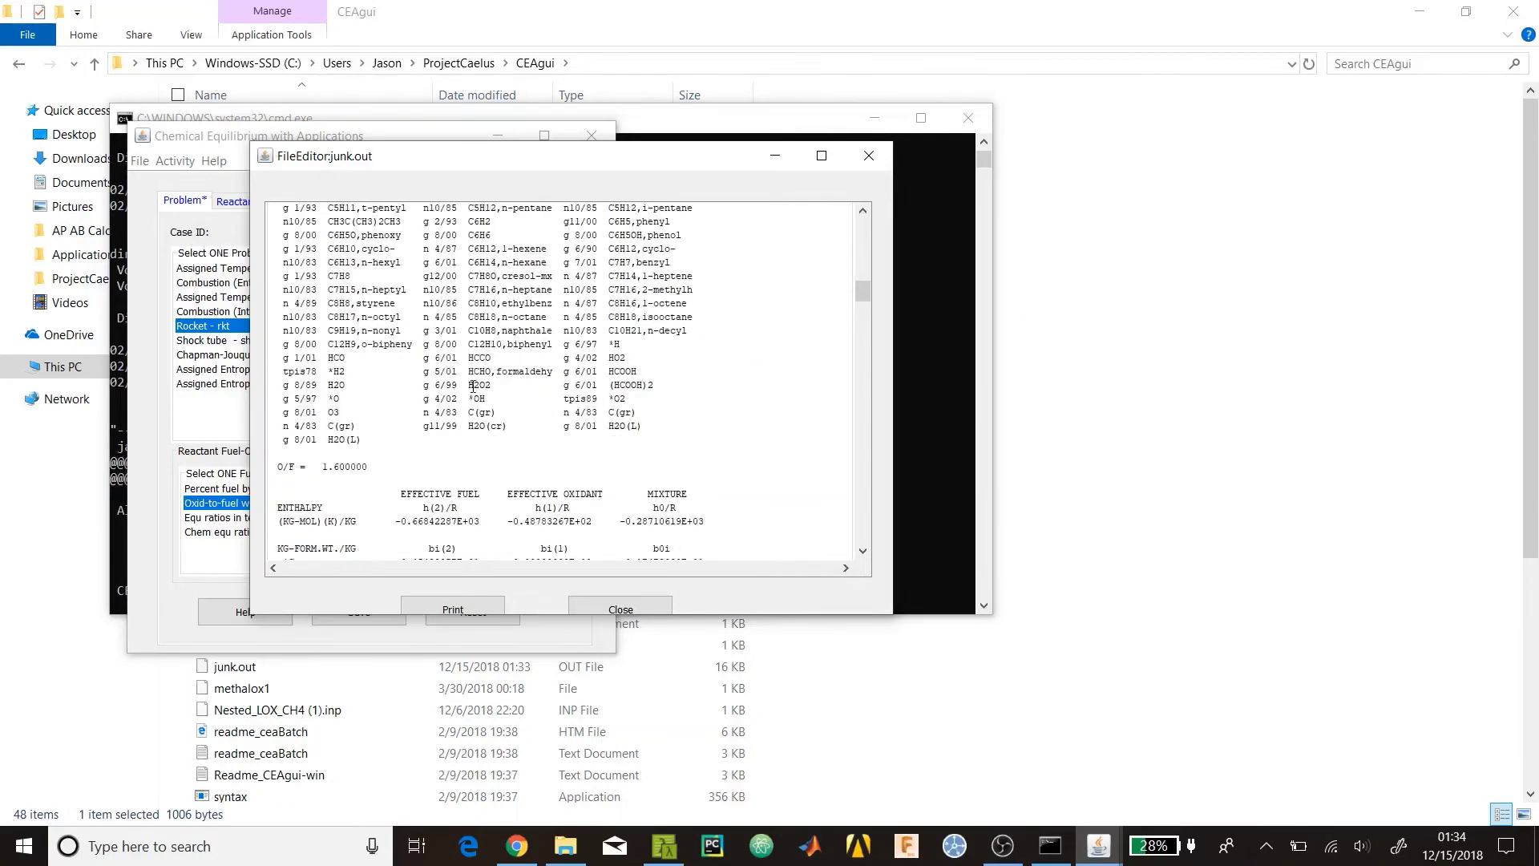
scroll(473, 384, "down", 5)
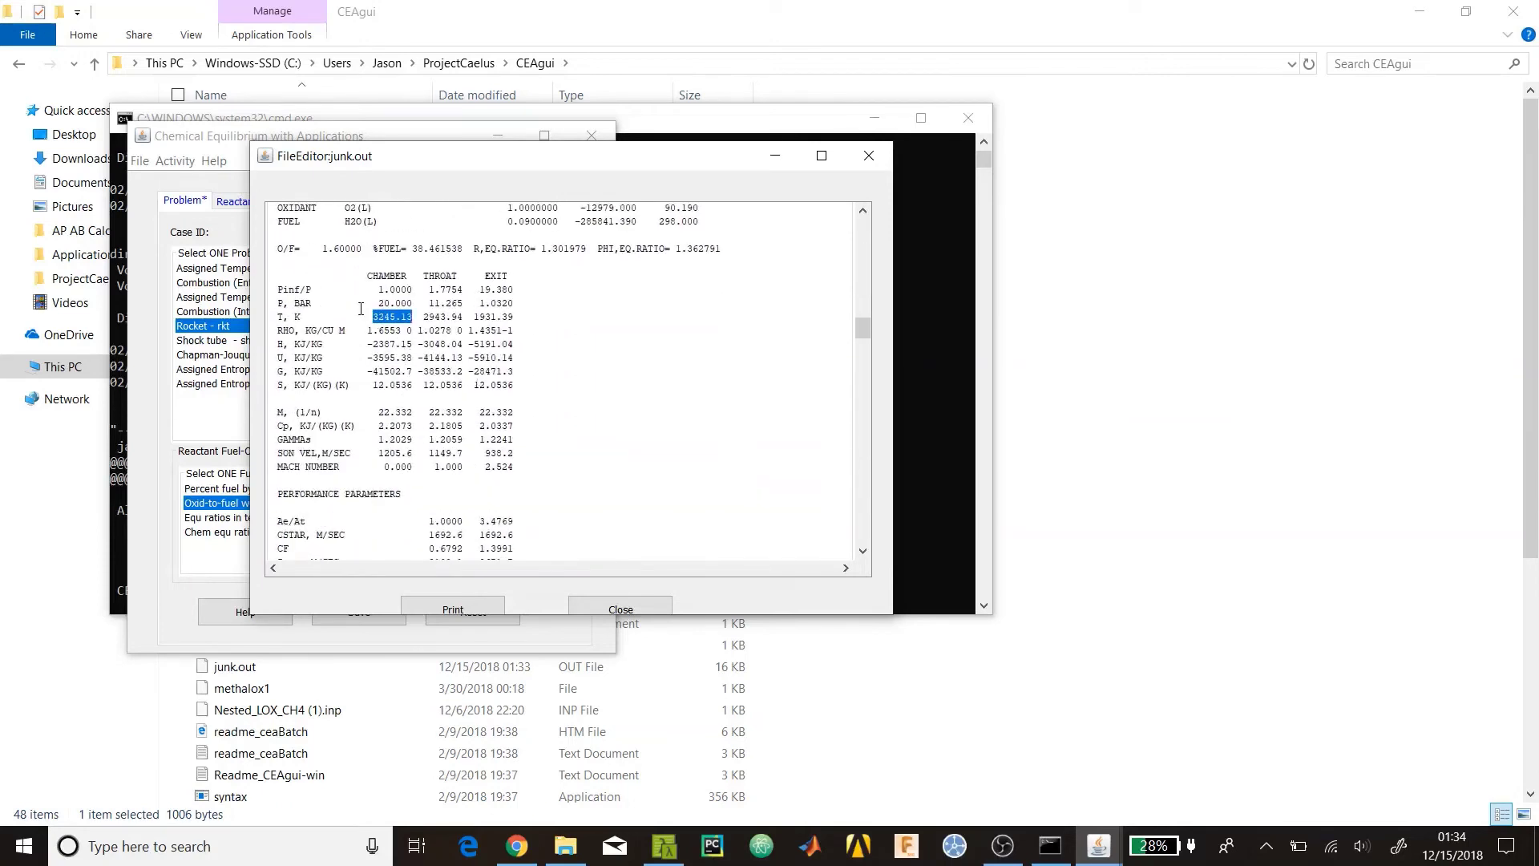
Highlight the T, K label with its chamber value in the O/F 1.6 results and check the performance parameters below
left_click(368, 327)
left_click_drag(277, 316, 417, 316)
left_click_drag(409, 318, 413, 318)
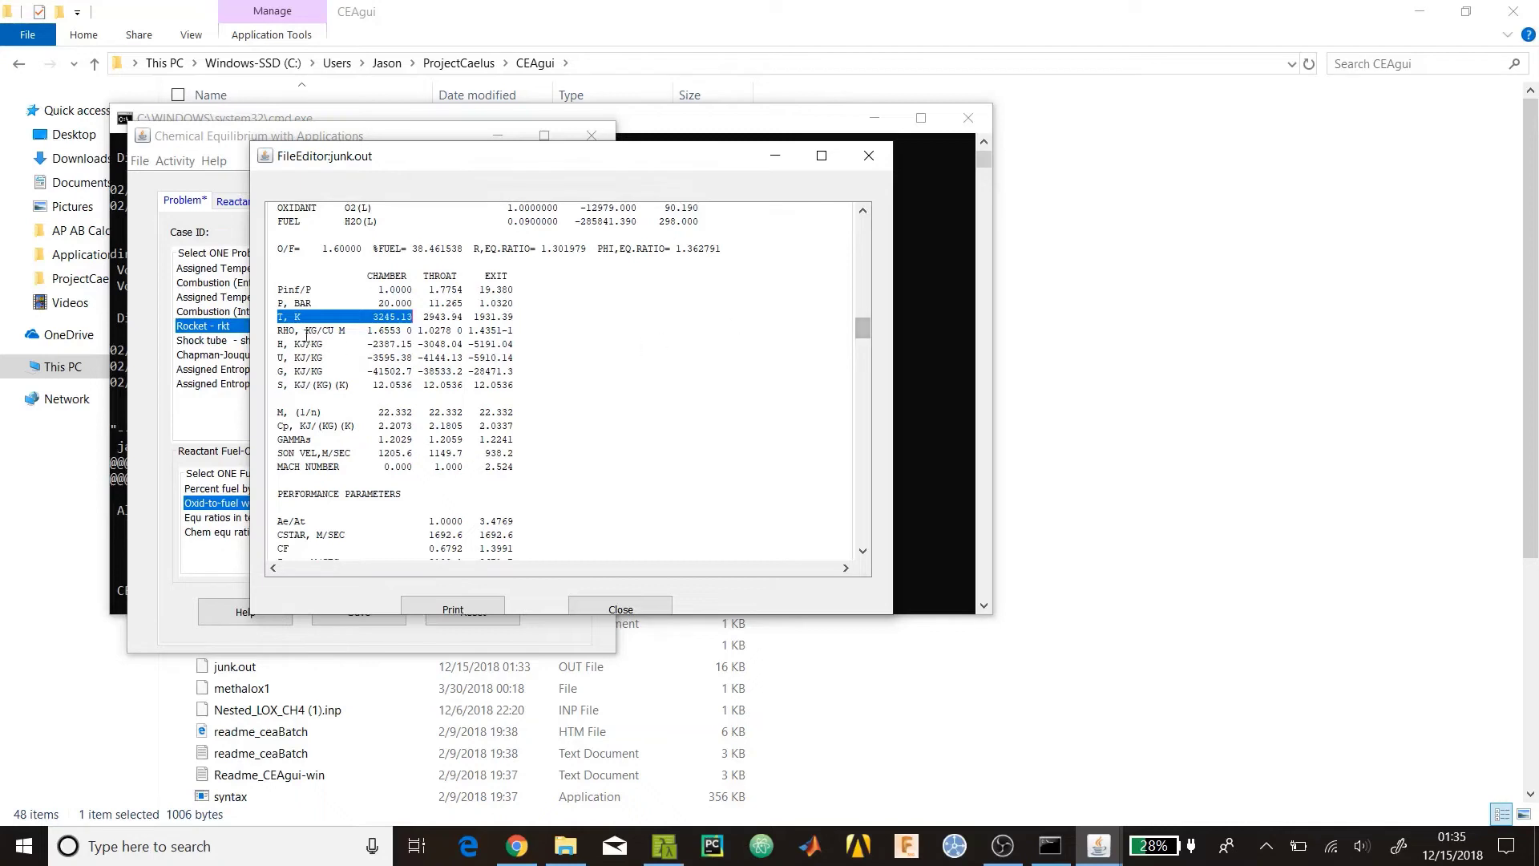
scroll(307, 335, "down", 4)
scroll(384, 297, "up", 3)
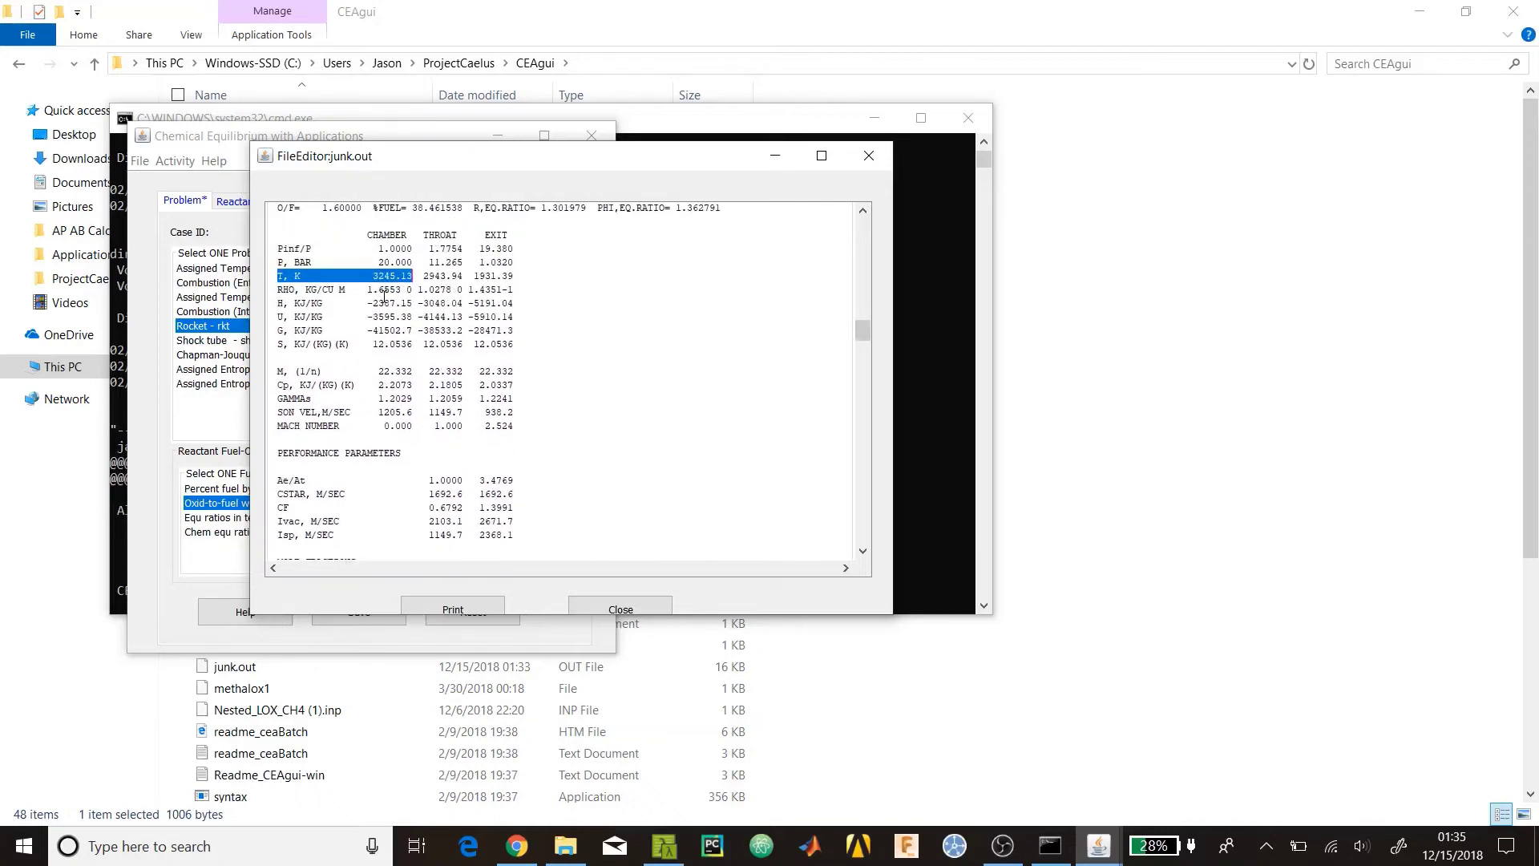
Reselect the O/F 1.6 chamber temperature entry, check the reactant data above it, and clear the selection
left_click(378, 276)
left_click_drag(413, 276, 280, 276)
scroll(476, 262, "up", 4)
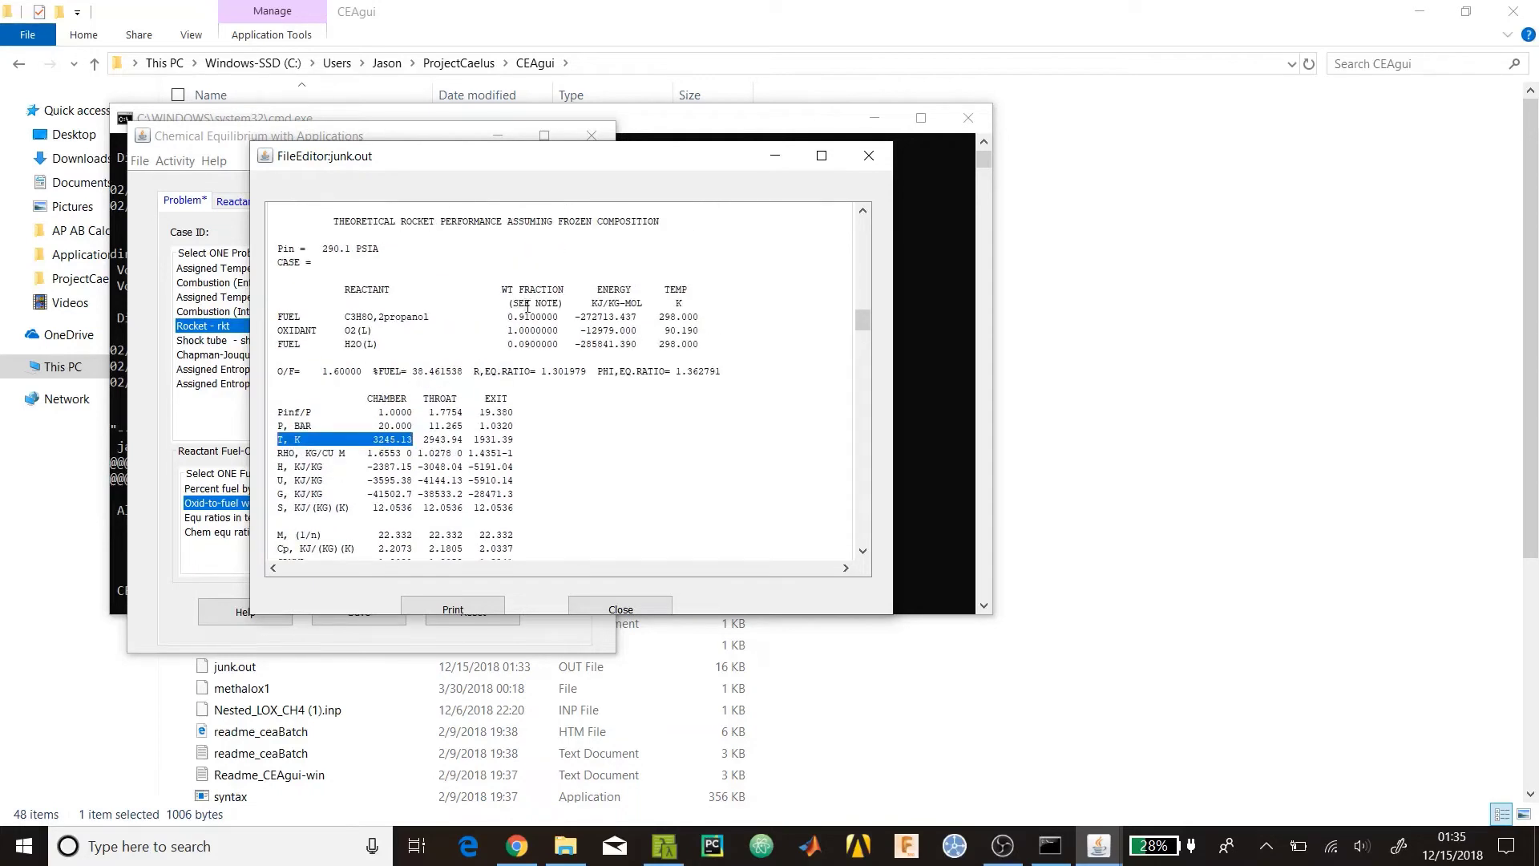
scroll(441, 344, "down", 2)
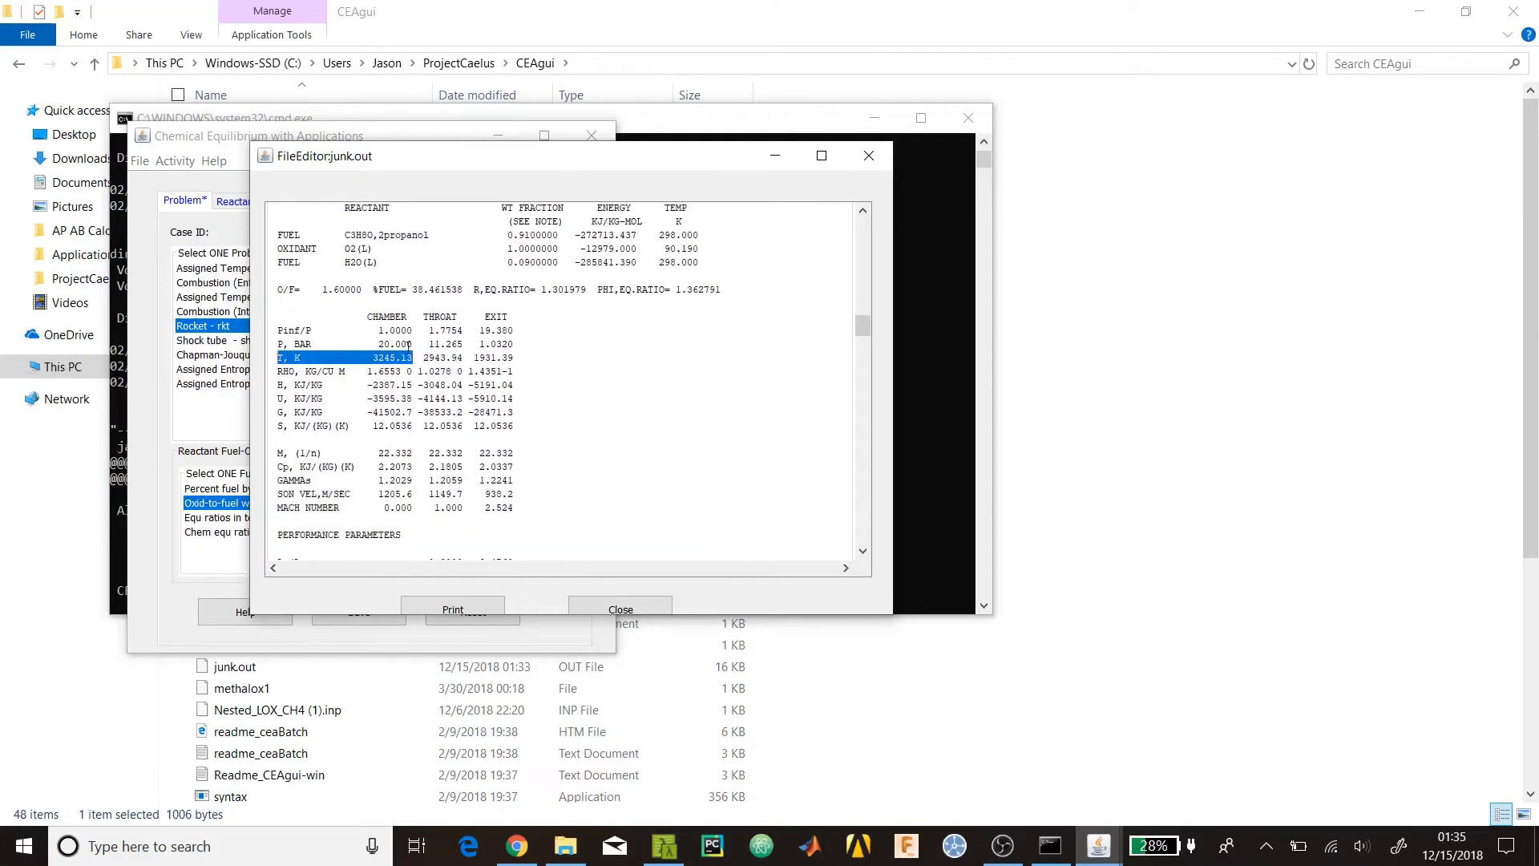
left_click(381, 358)
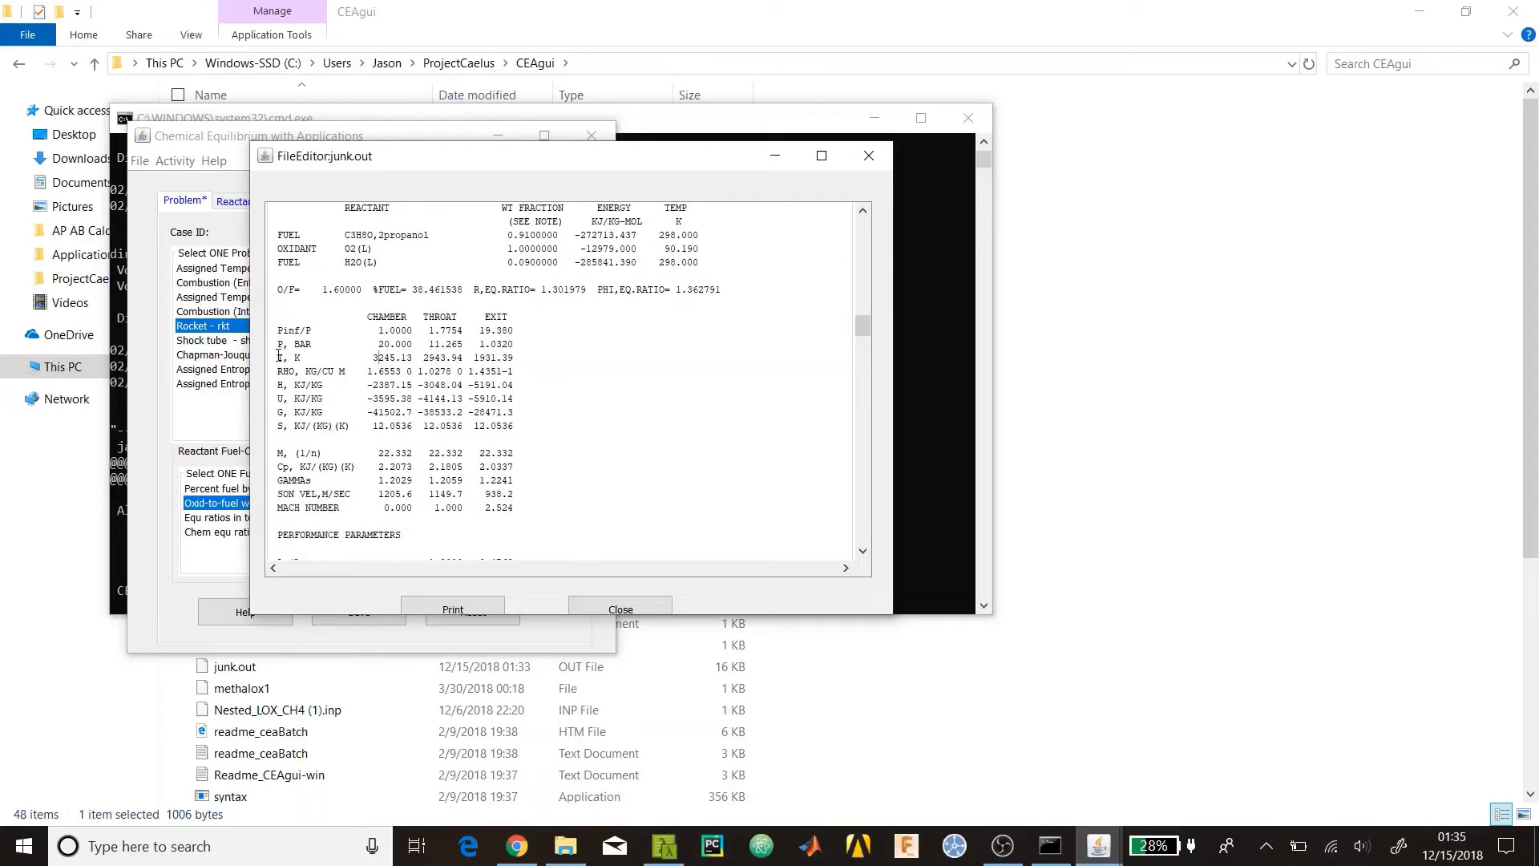
Examine the chamber, throat and exit properties and the performance parameters of the O/F 1.6 case
left_click_drag(280, 331, 510, 421)
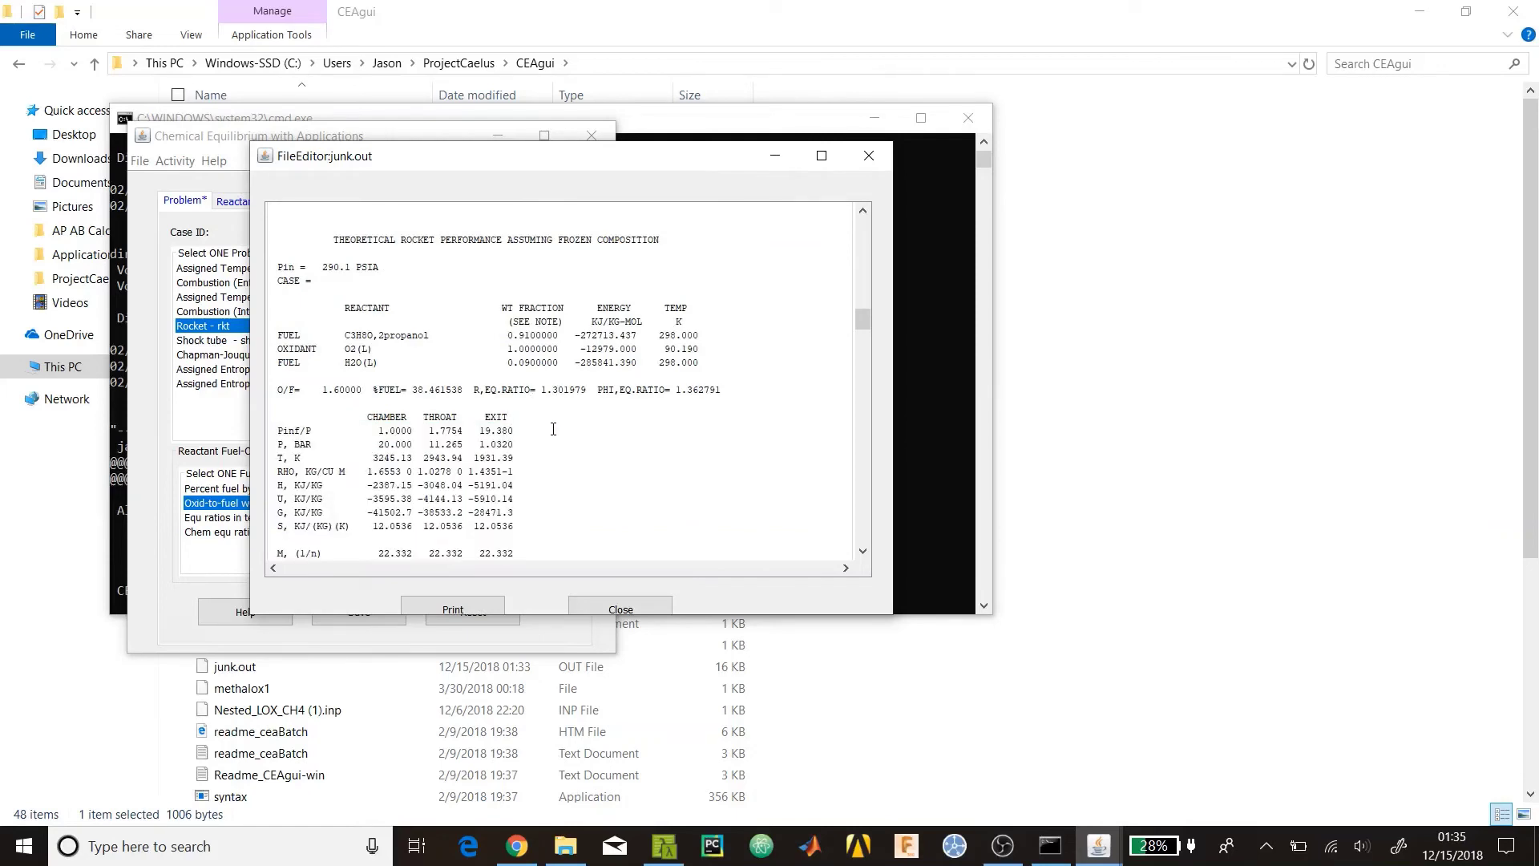
left_click(551, 429)
scroll(567, 420, "down", 2)
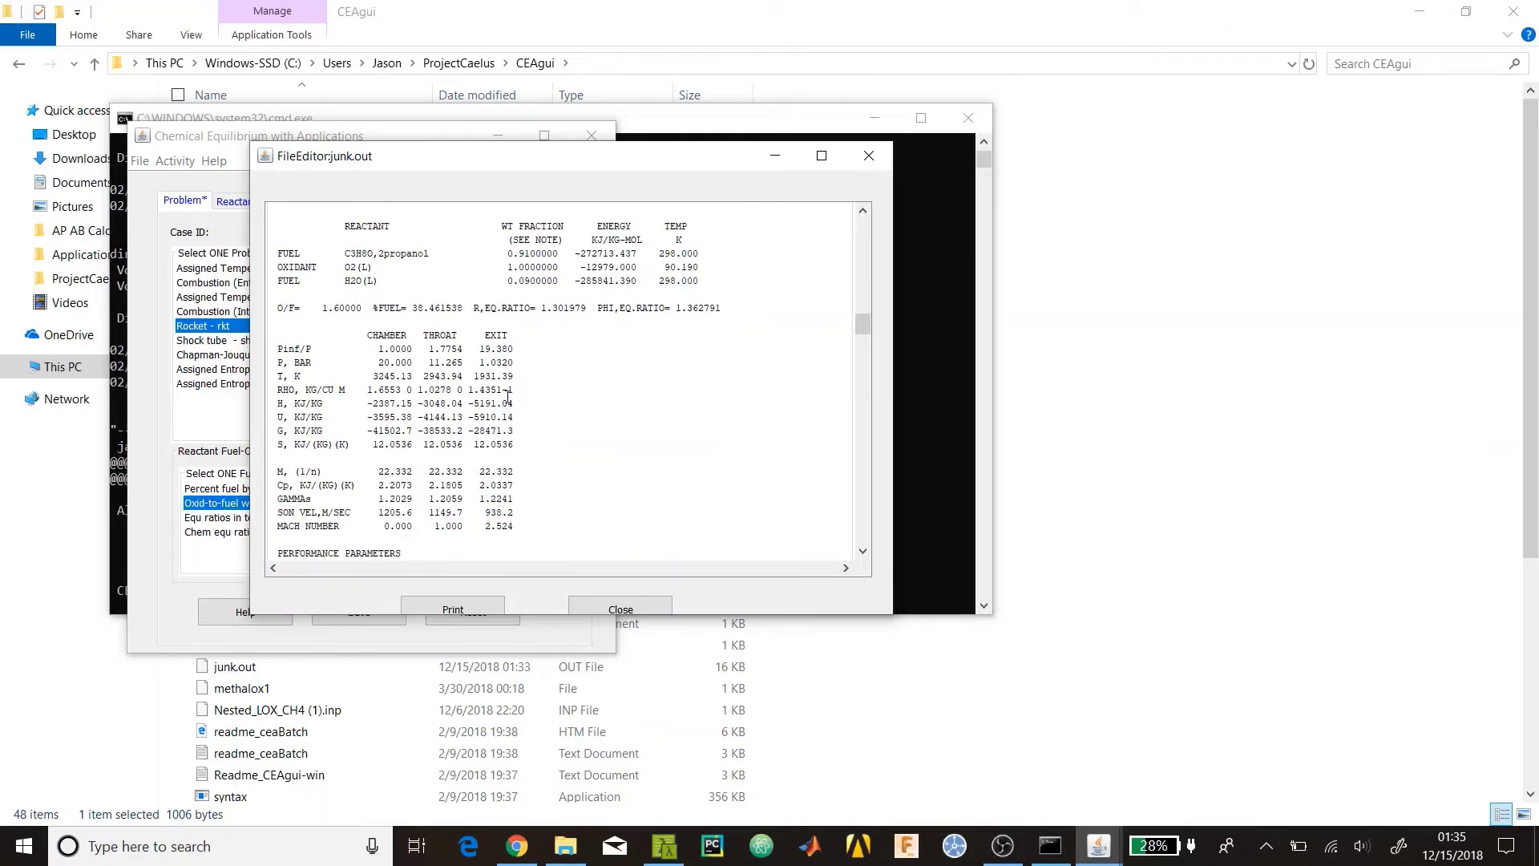
scroll(511, 379, "down", 2)
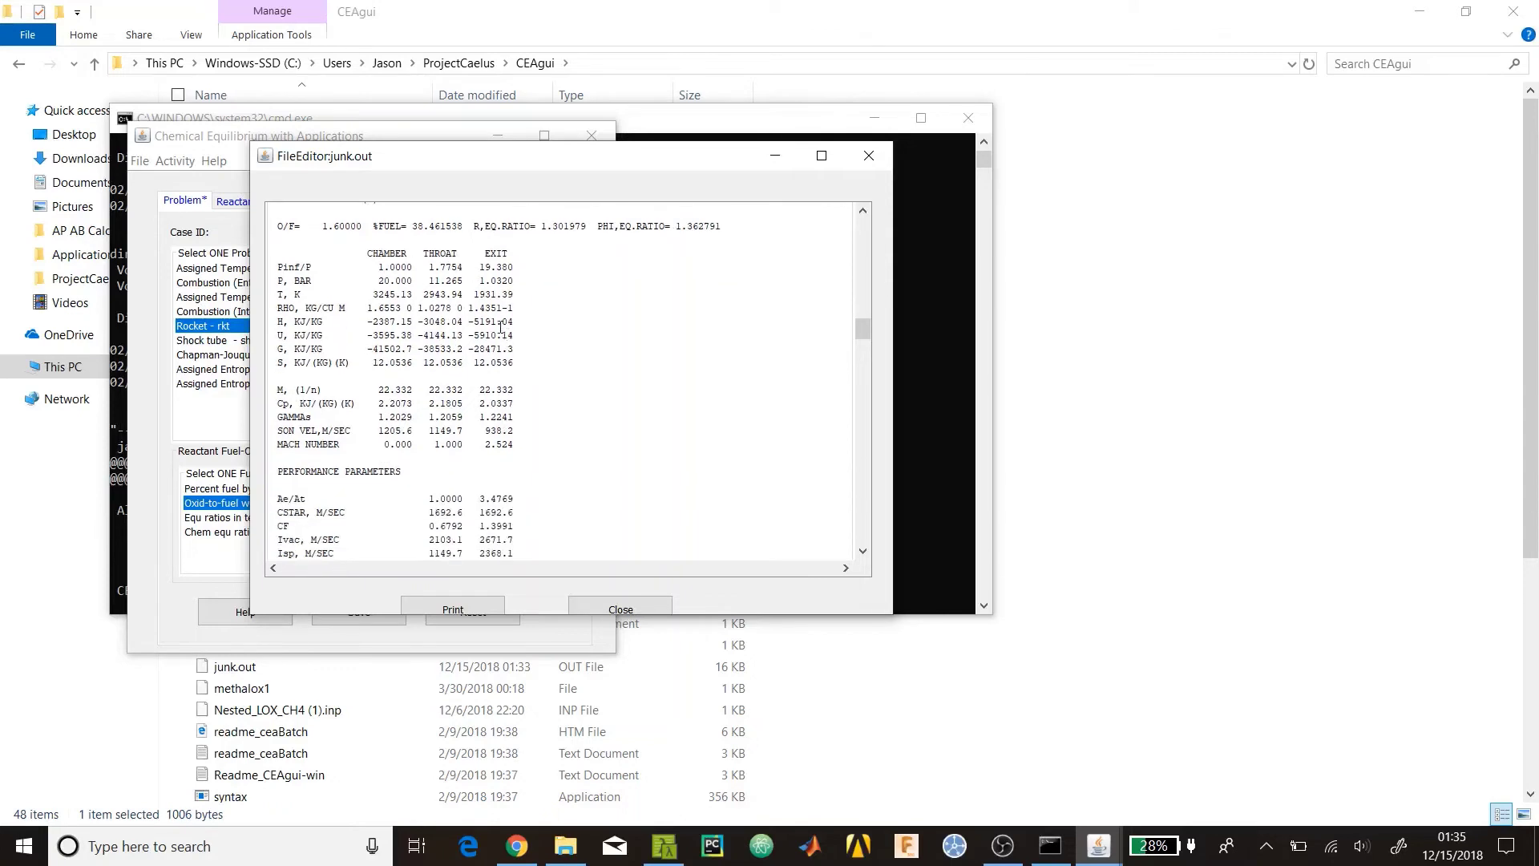
scroll(501, 327, "up", 2)
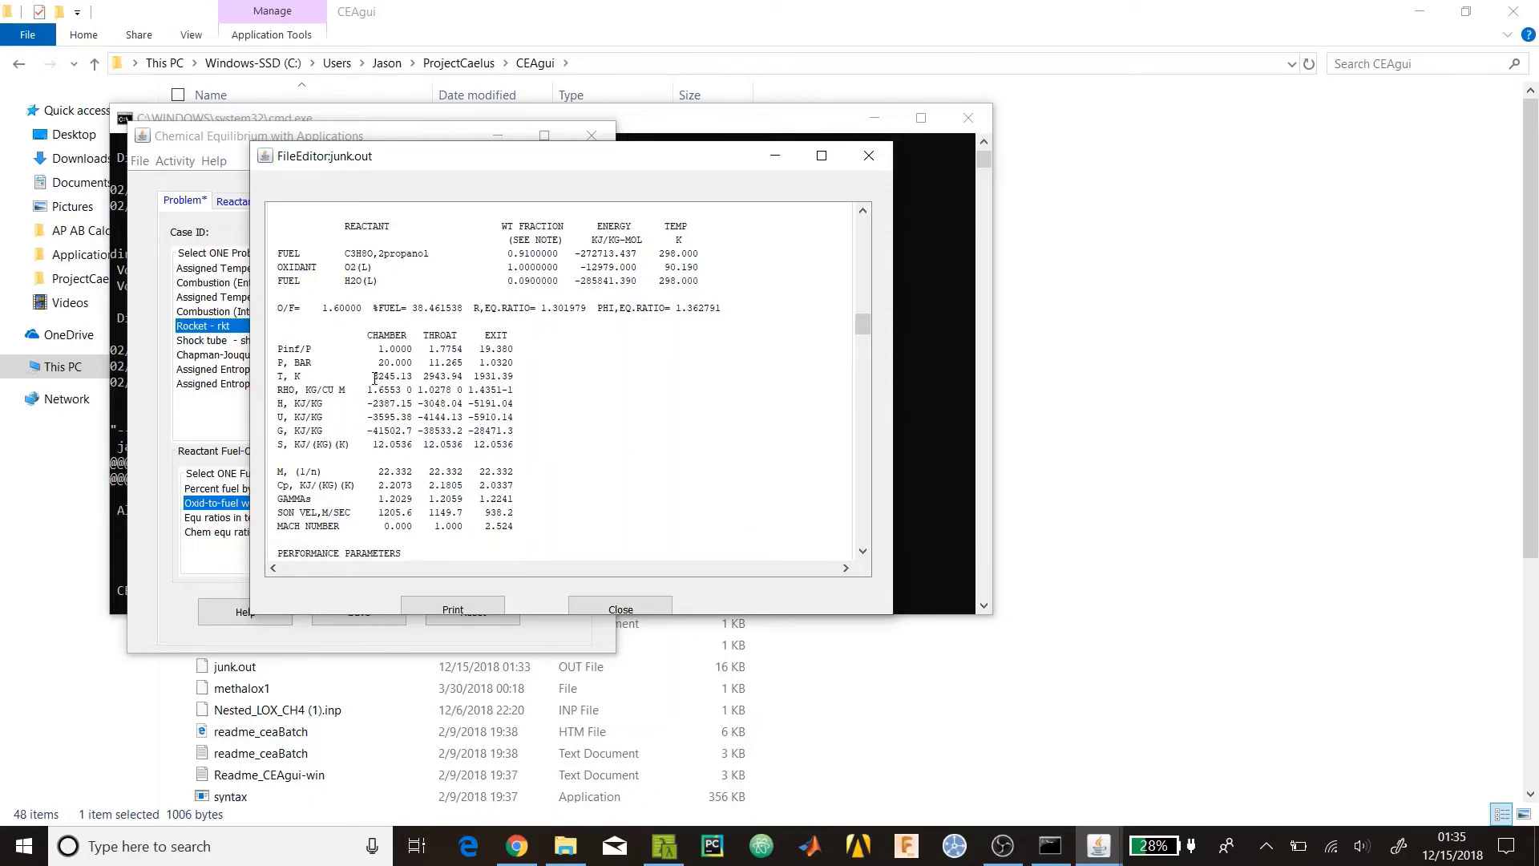
Highlight only the chamber temperature value of the O/F 1.6 case and bring the molecular weight and Isp rows into view
left_click_drag(374, 376, 418, 376)
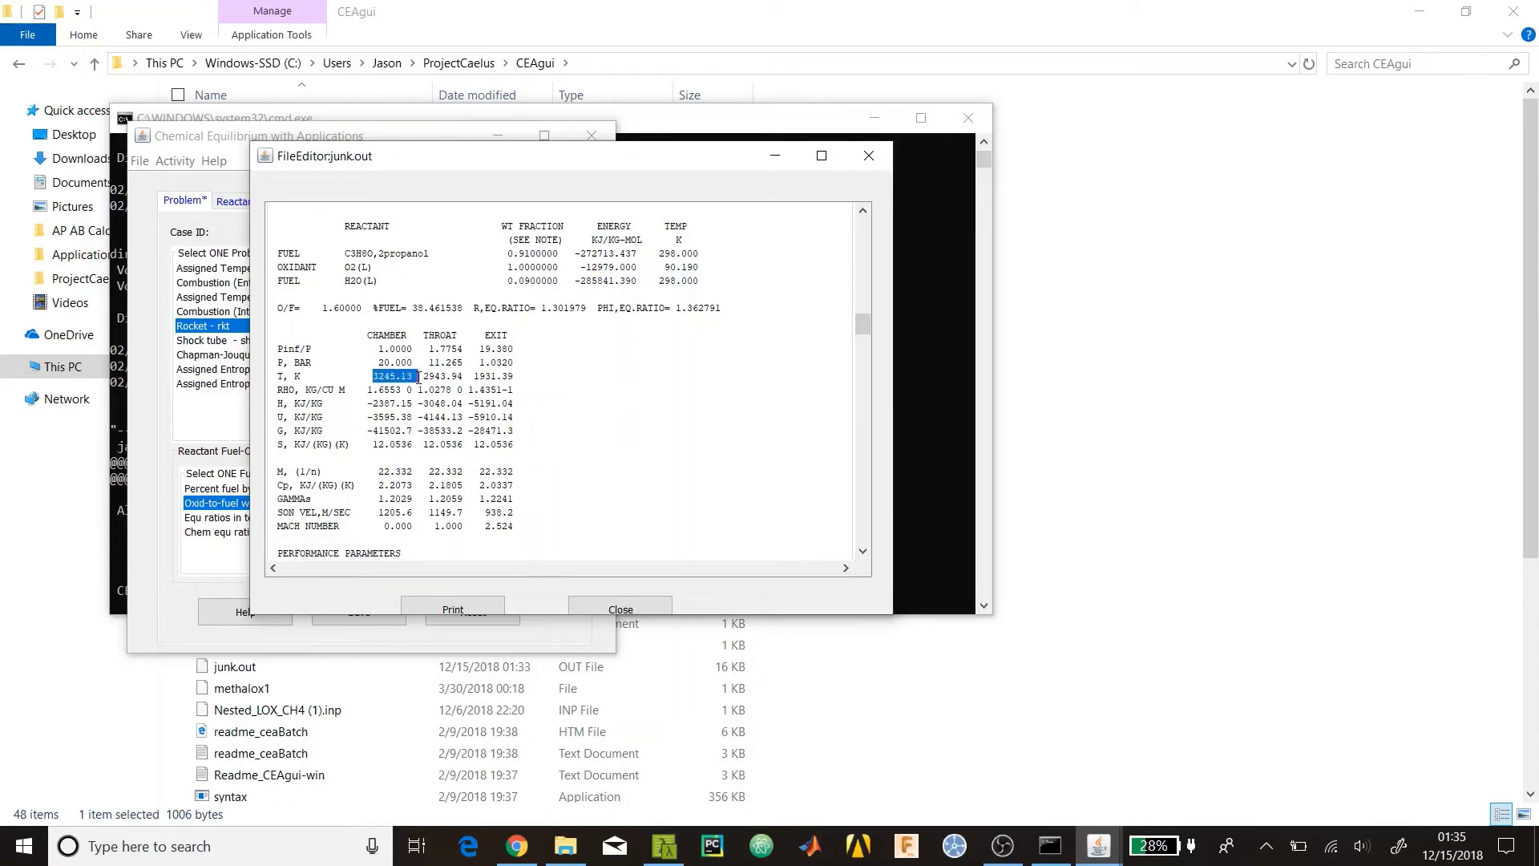
left_click(436, 373)
left_click_drag(371, 376, 409, 376)
scroll(358, 400, "down", 2)
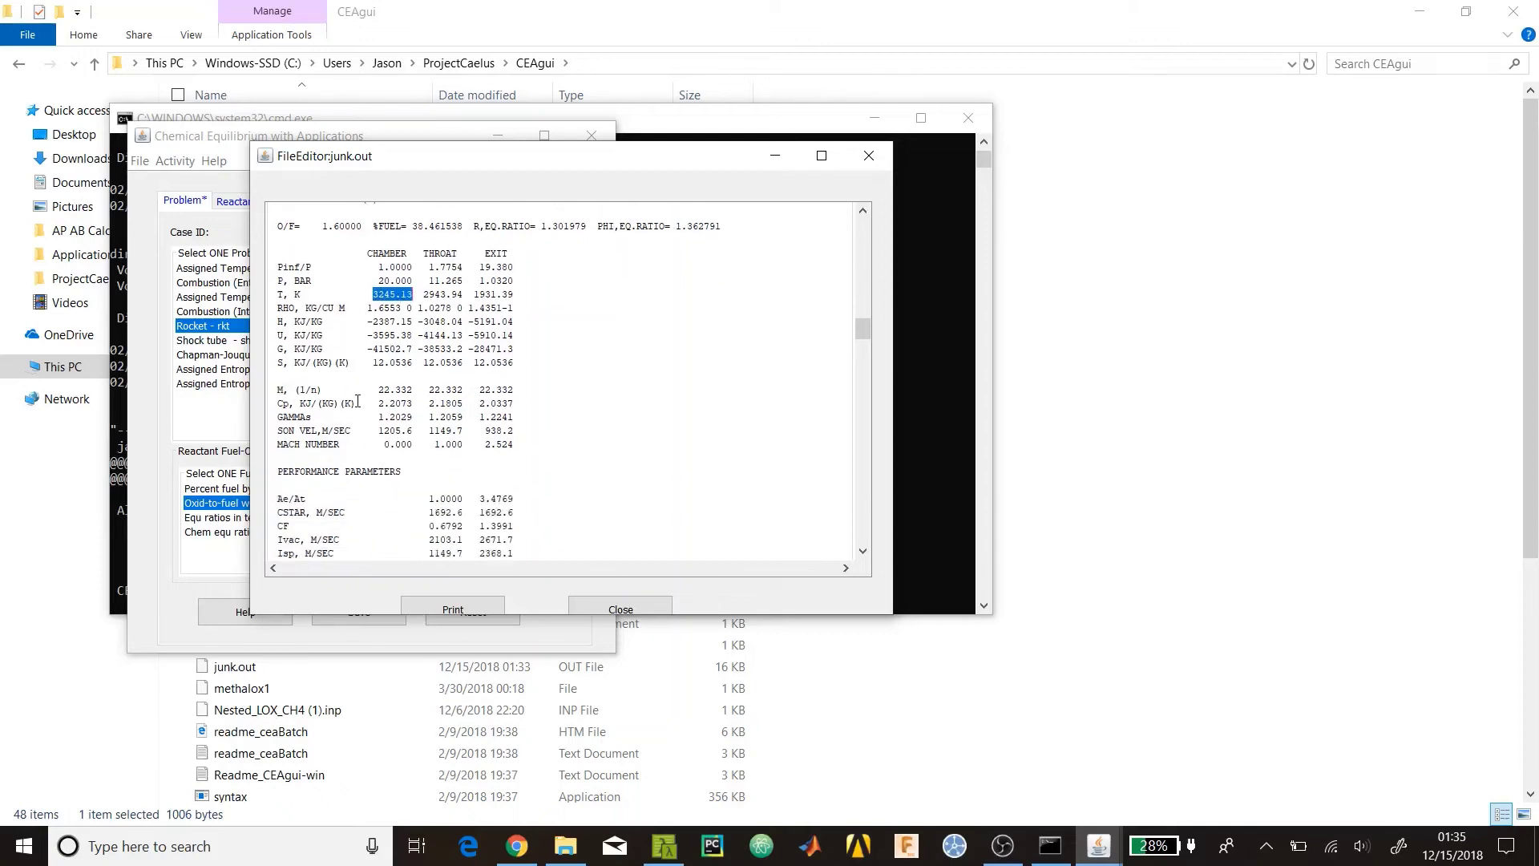
Highlight the O/F 1.6 chamber, throat and exit values down through the Mach number row, and clear the selection
scroll(360, 292, "up", 4)
scroll(318, 450, "down", 4)
left_click(339, 288)
left_click_drag(360, 274, 521, 446)
left_click(521, 446)
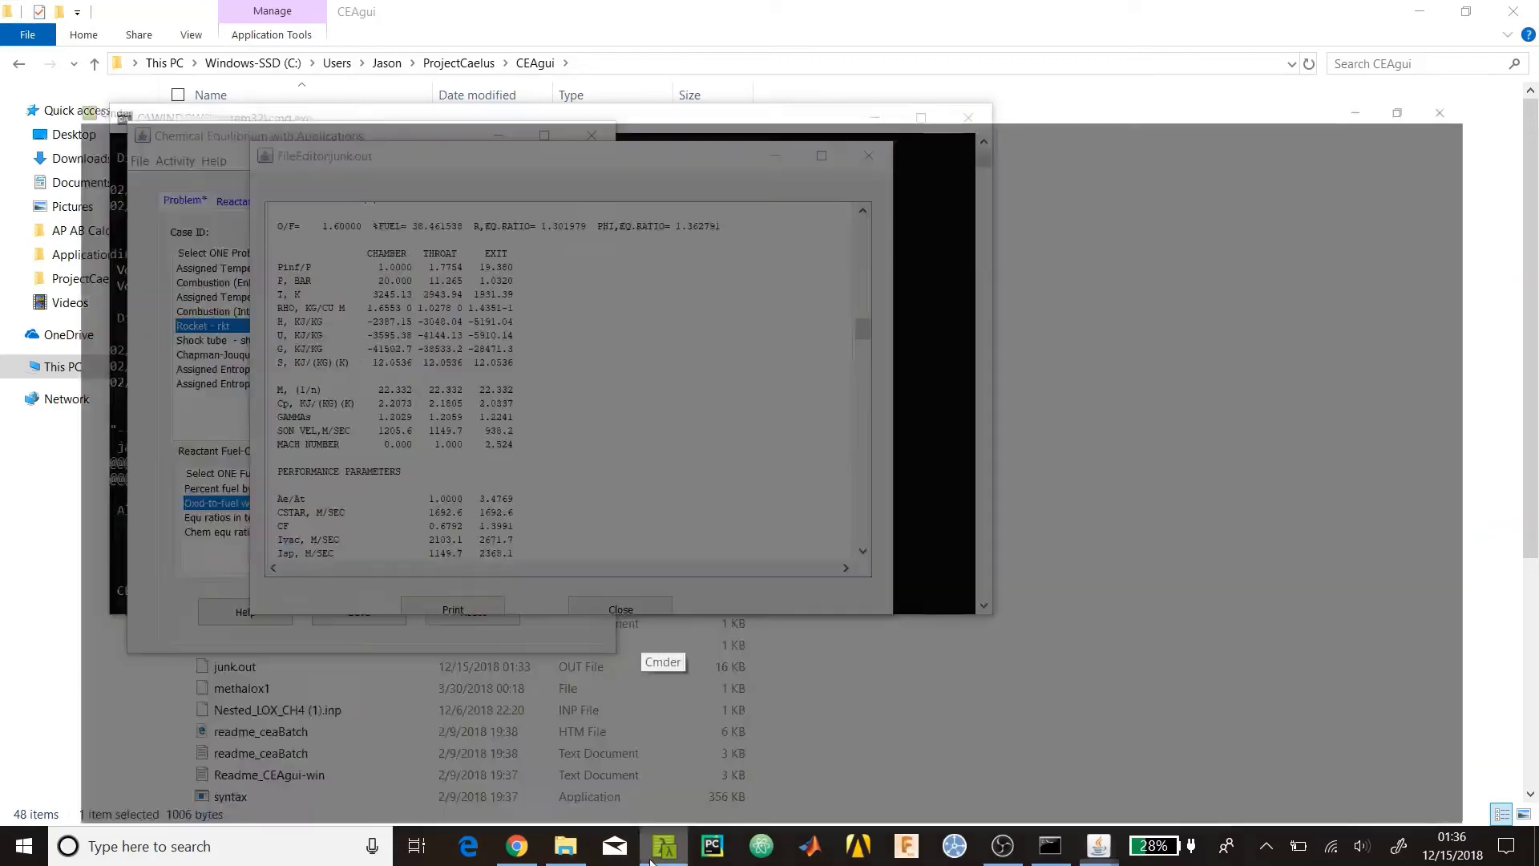
Switch to Cmder, list the files in the propulsion folder and run nozzle_calc.py with Python
left_click(652, 860)
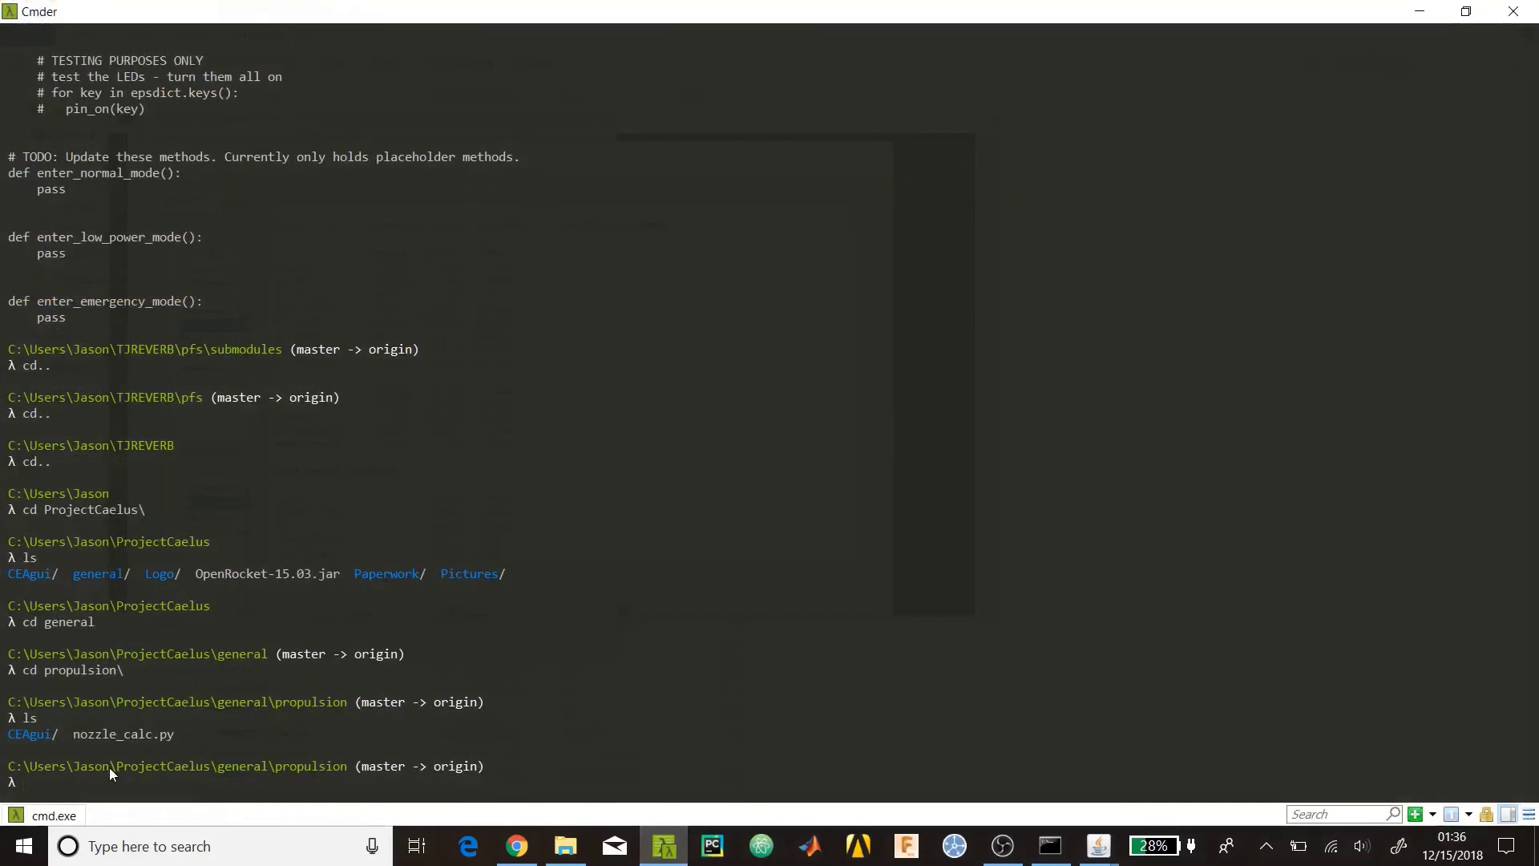
left_click_drag(118, 767, 208, 767)
key("ctrl+c")
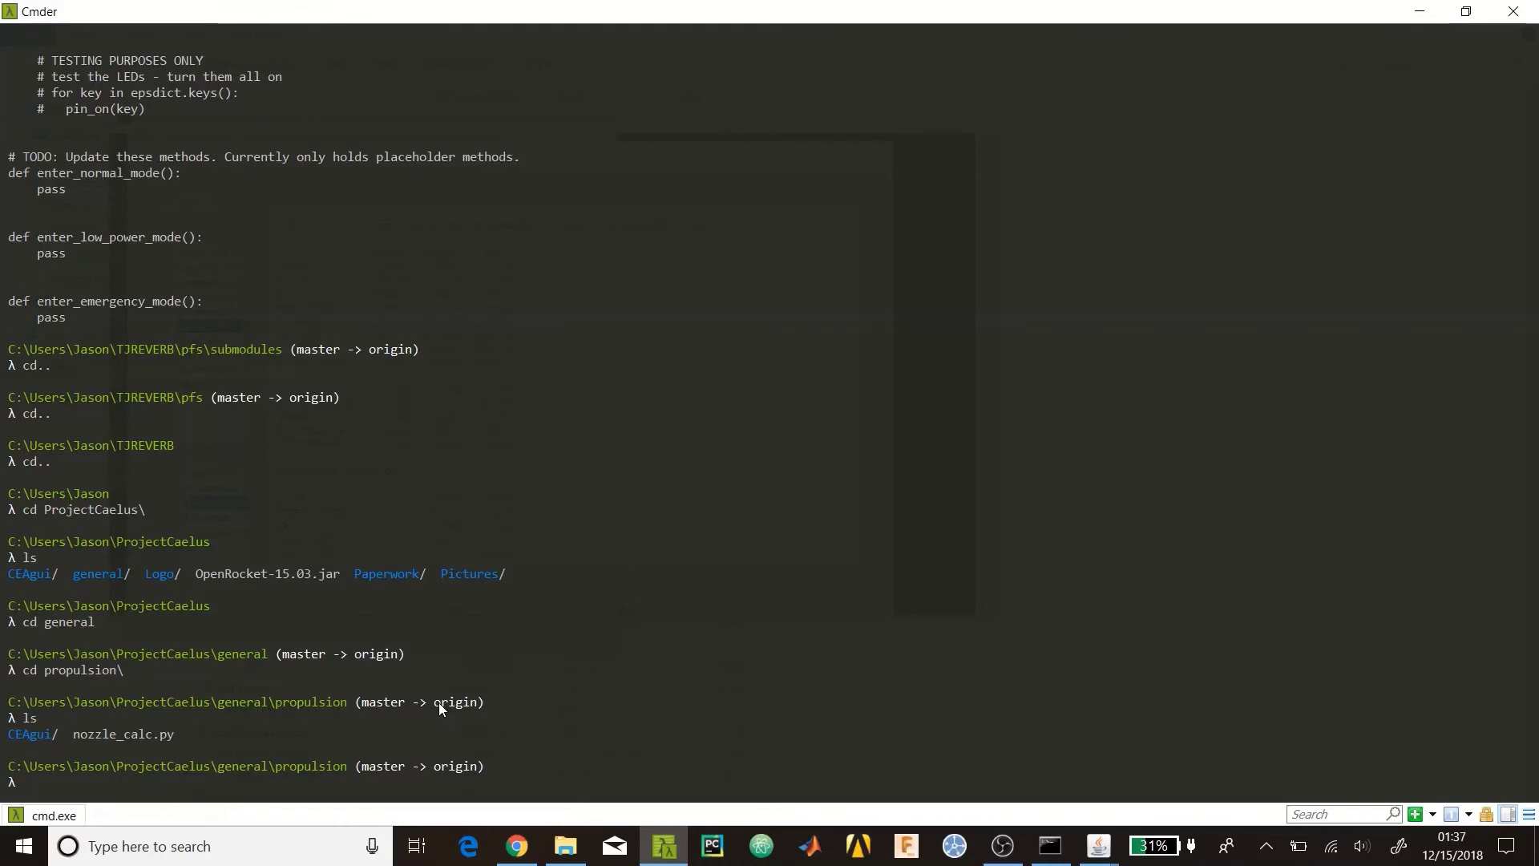
type("ls")
key("Return")
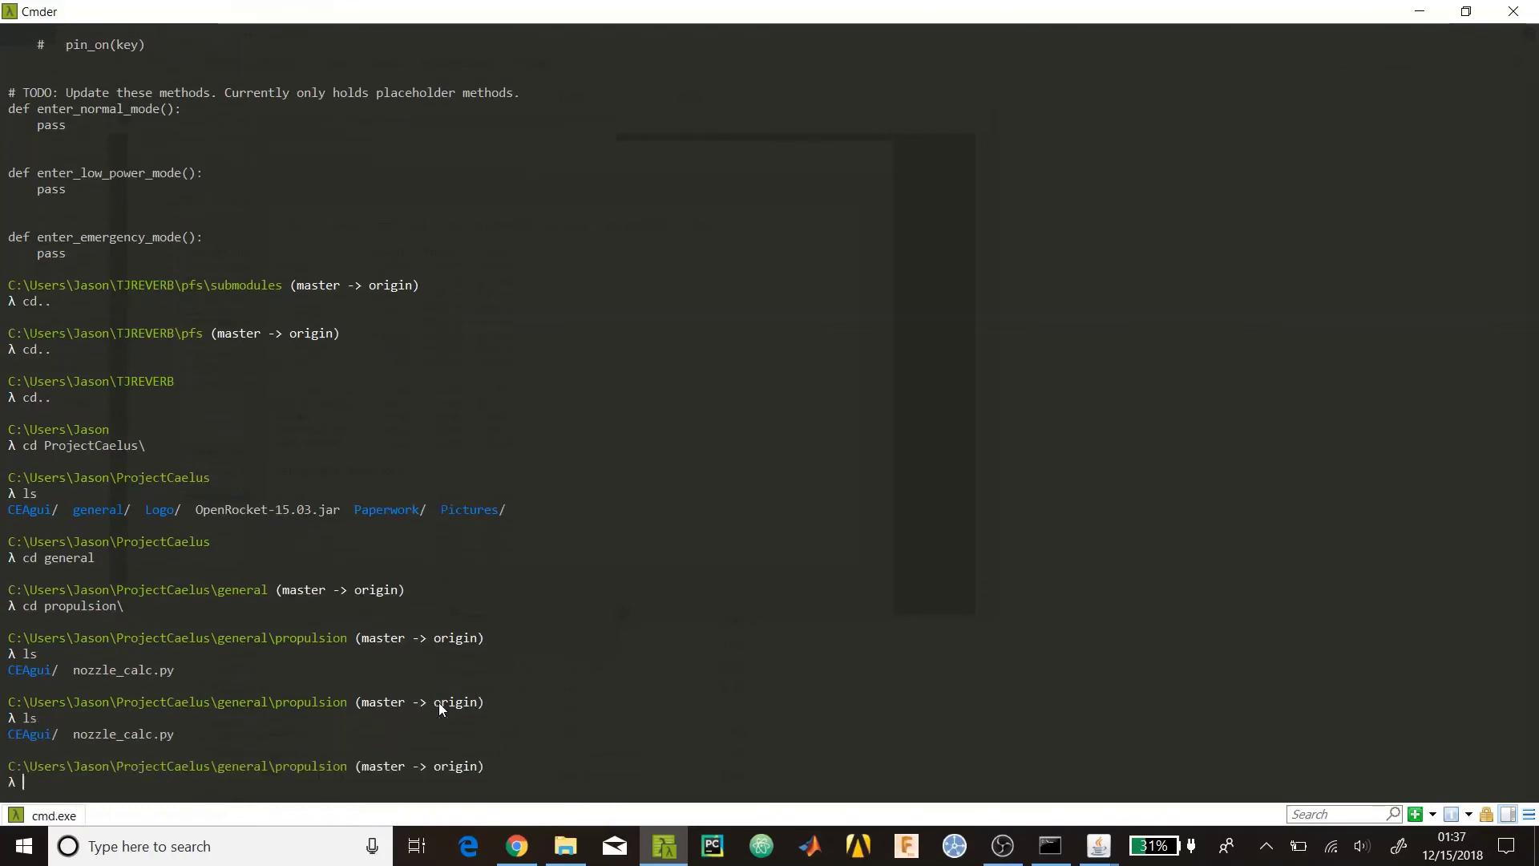
type("python no")
key("Tab")
key("Return")
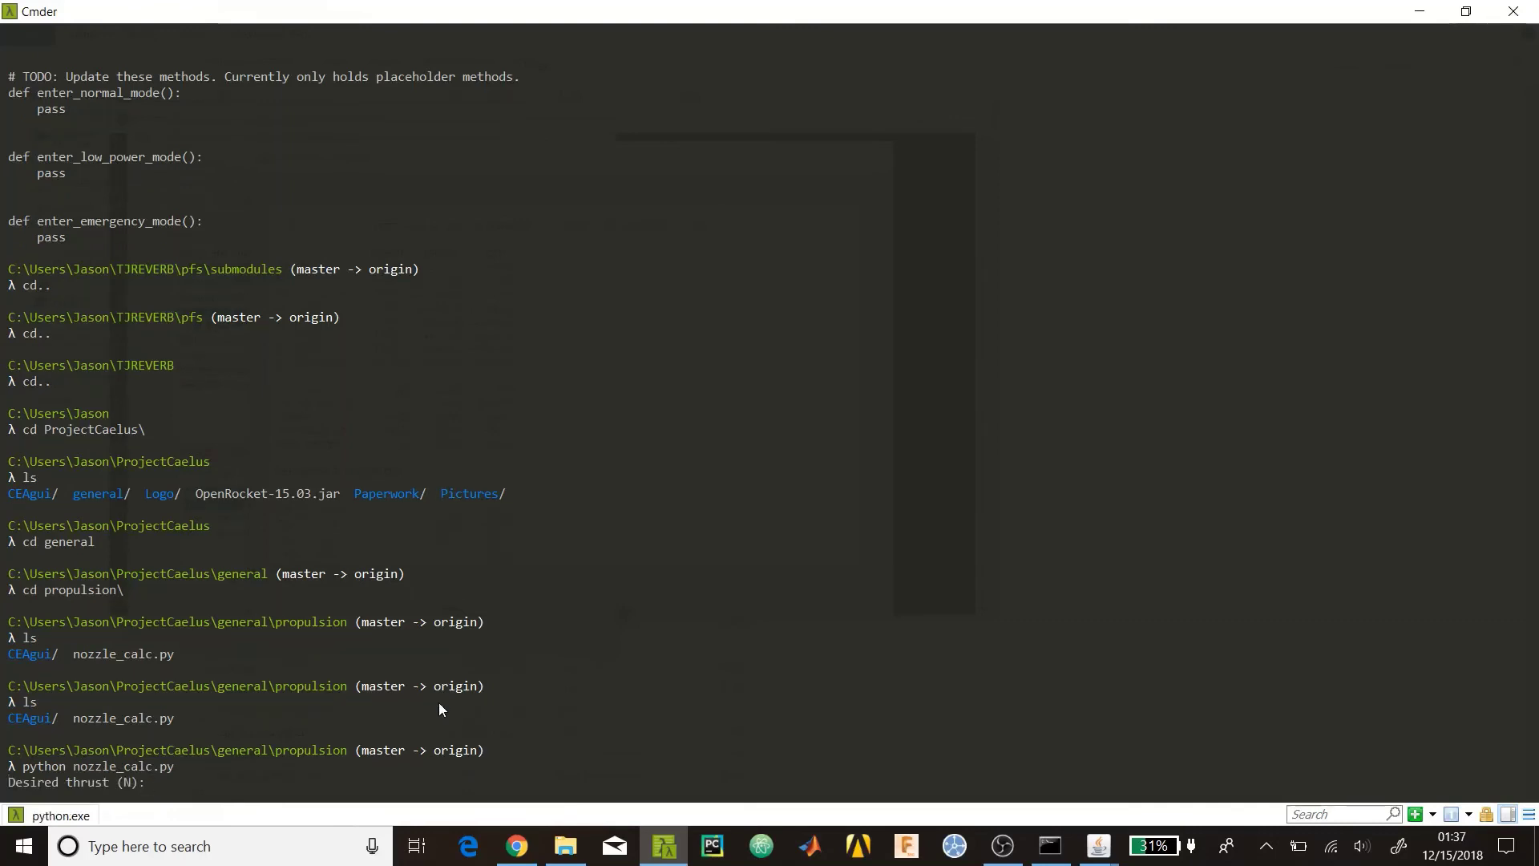
Enter a desired thrust of 2000 N, a chamber pressure of 2000000 Pa and an ambient pressure of 101325 Pa
type("2000")
key("Return")
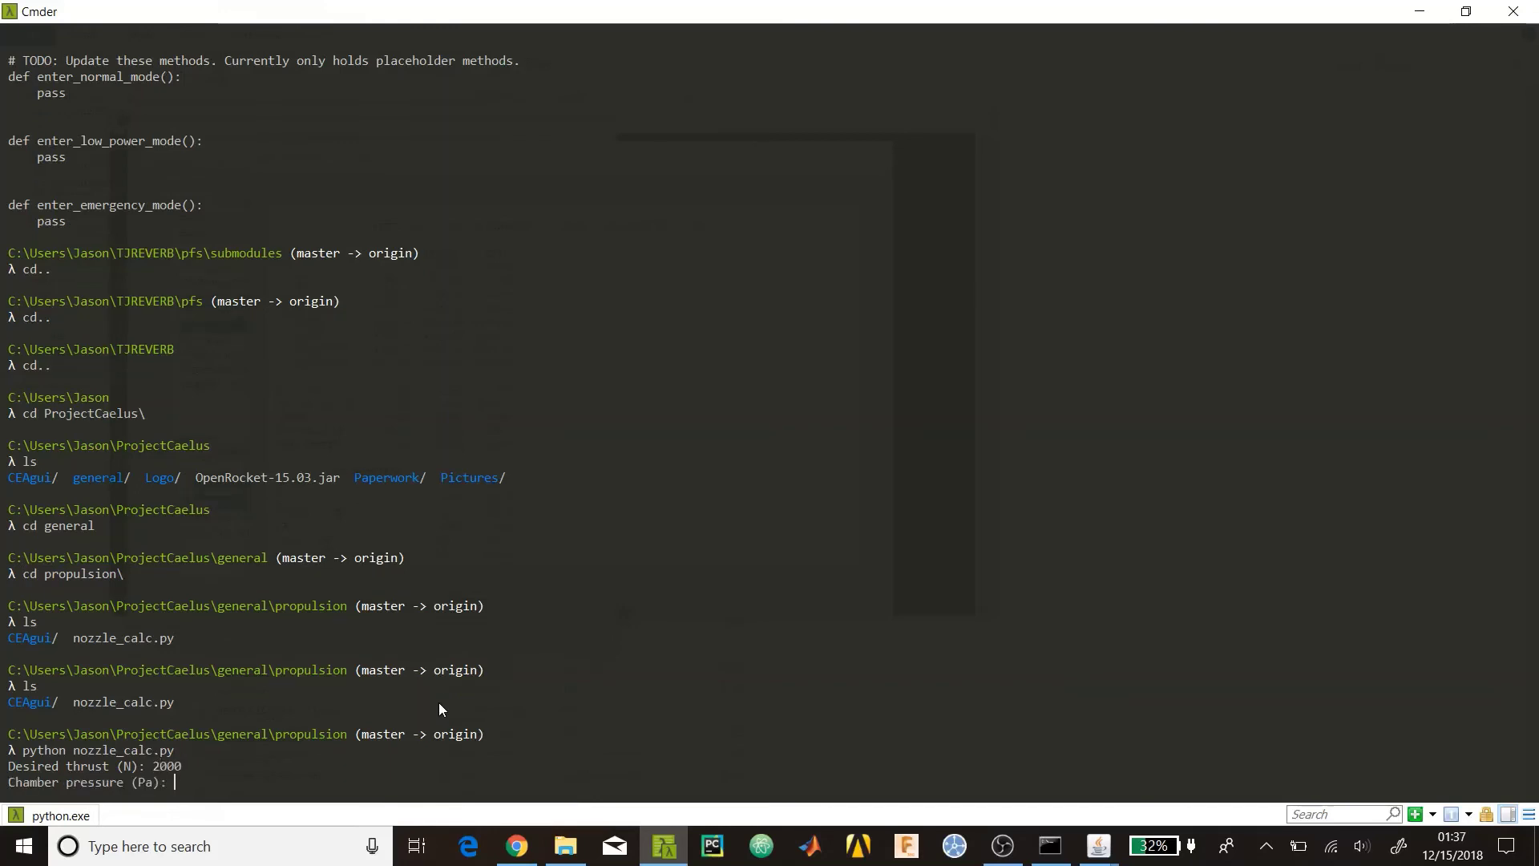
type("2000000")
key("Return")
type("101")
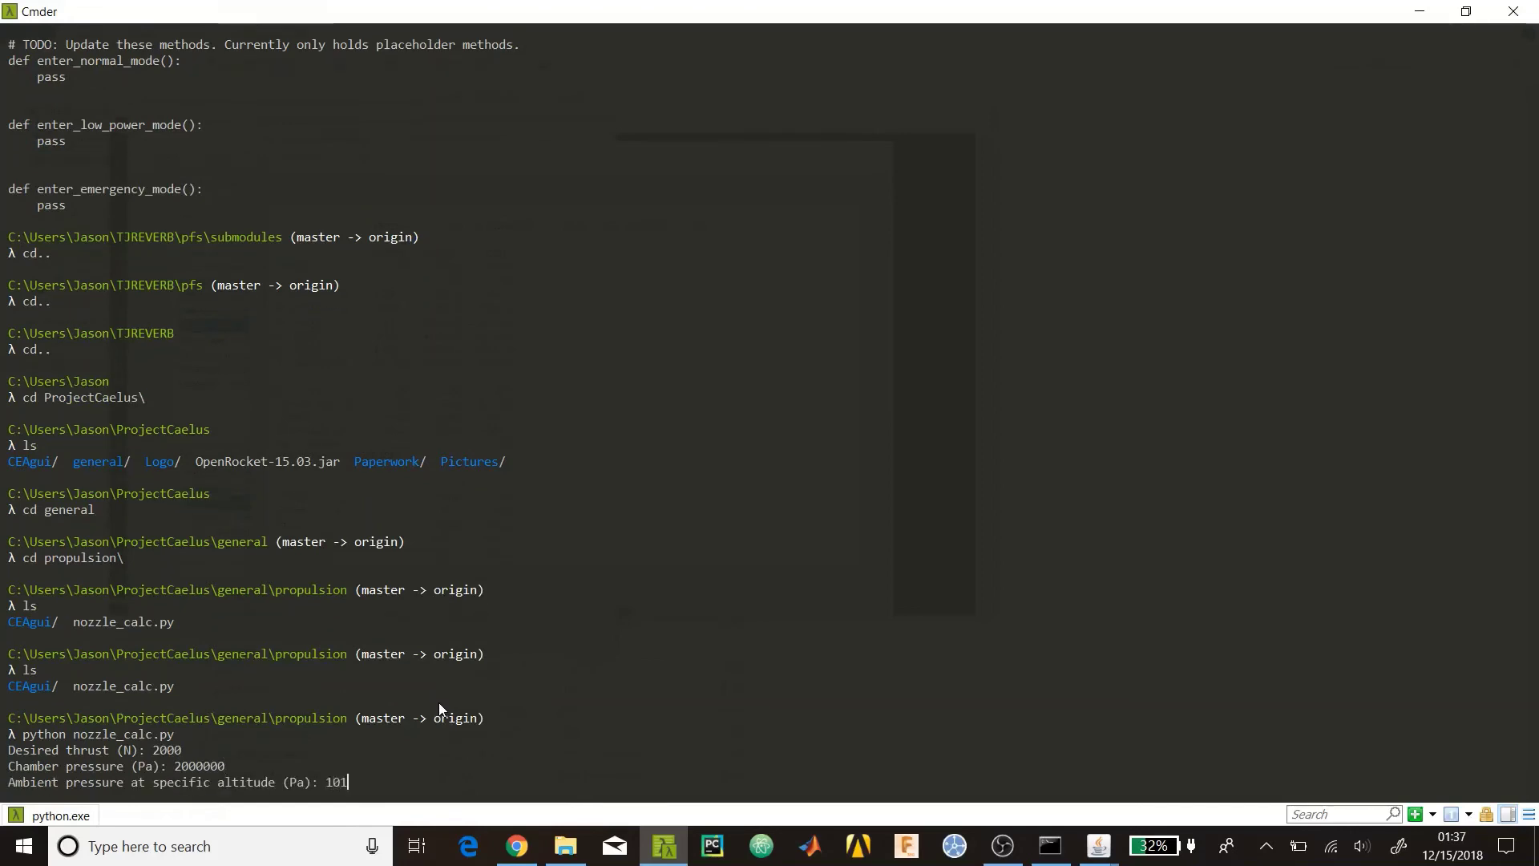
type("325")
key("Return")
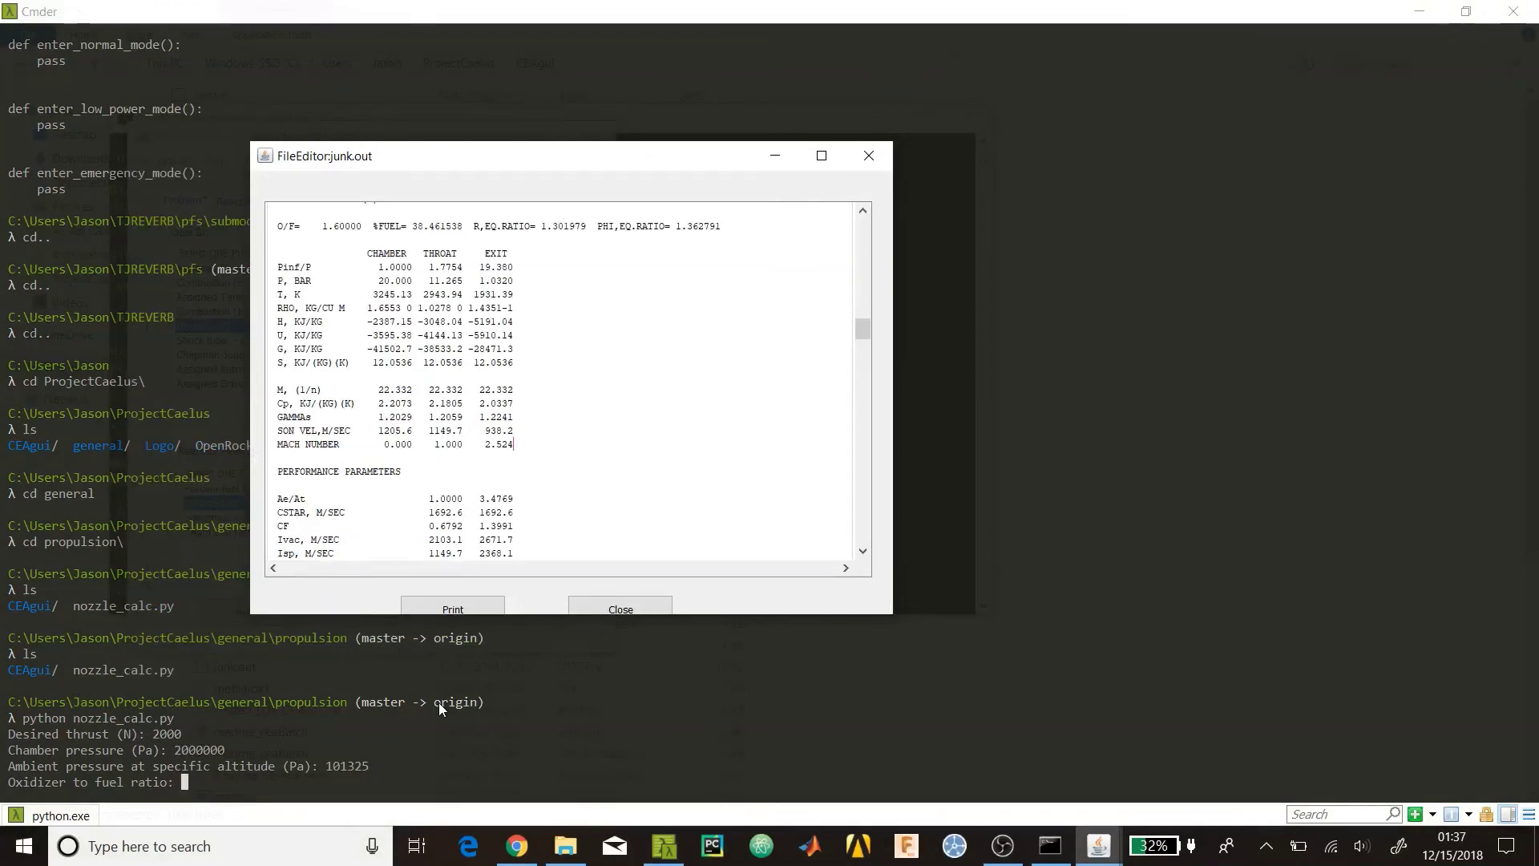
Enter an oxidizer to fuel ratio of 1.6 and the CEA combustion chamber temperature of 3245.13 K
left_click(440, 704)
type("1.6")
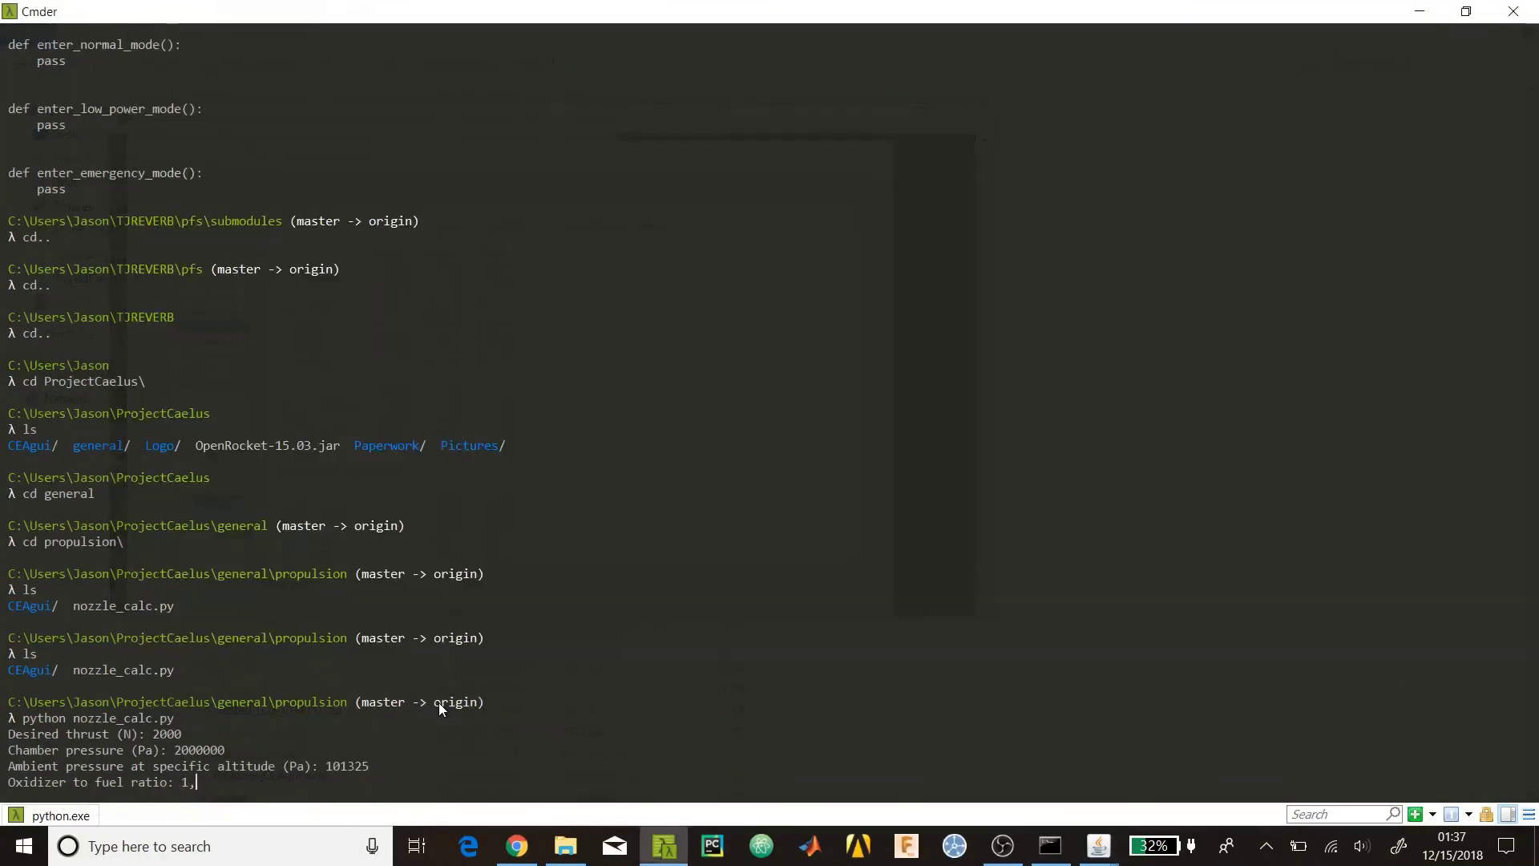
key("Return")
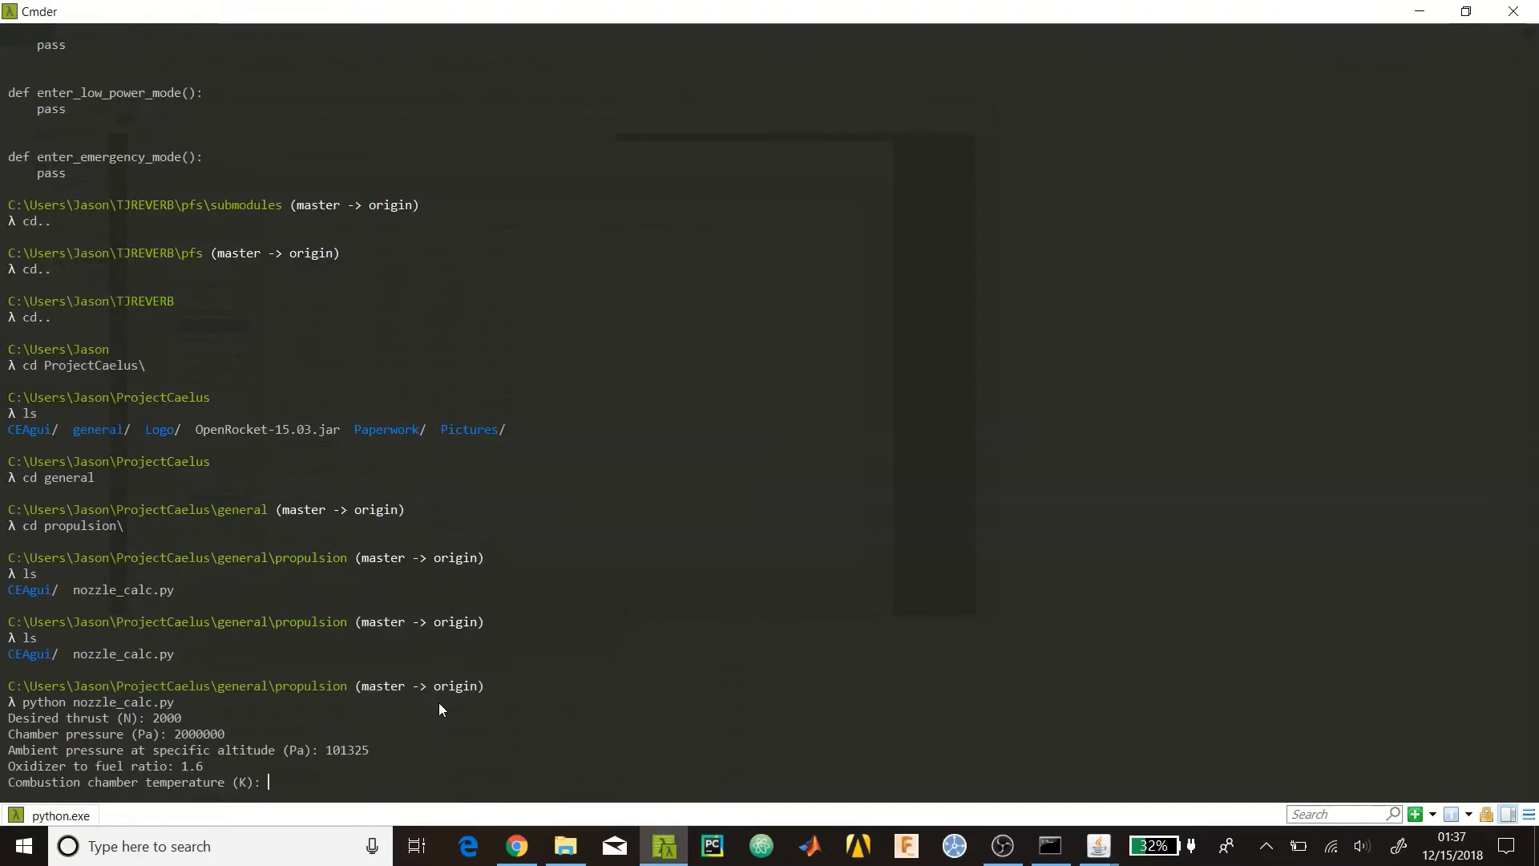
key("alt+Tab")
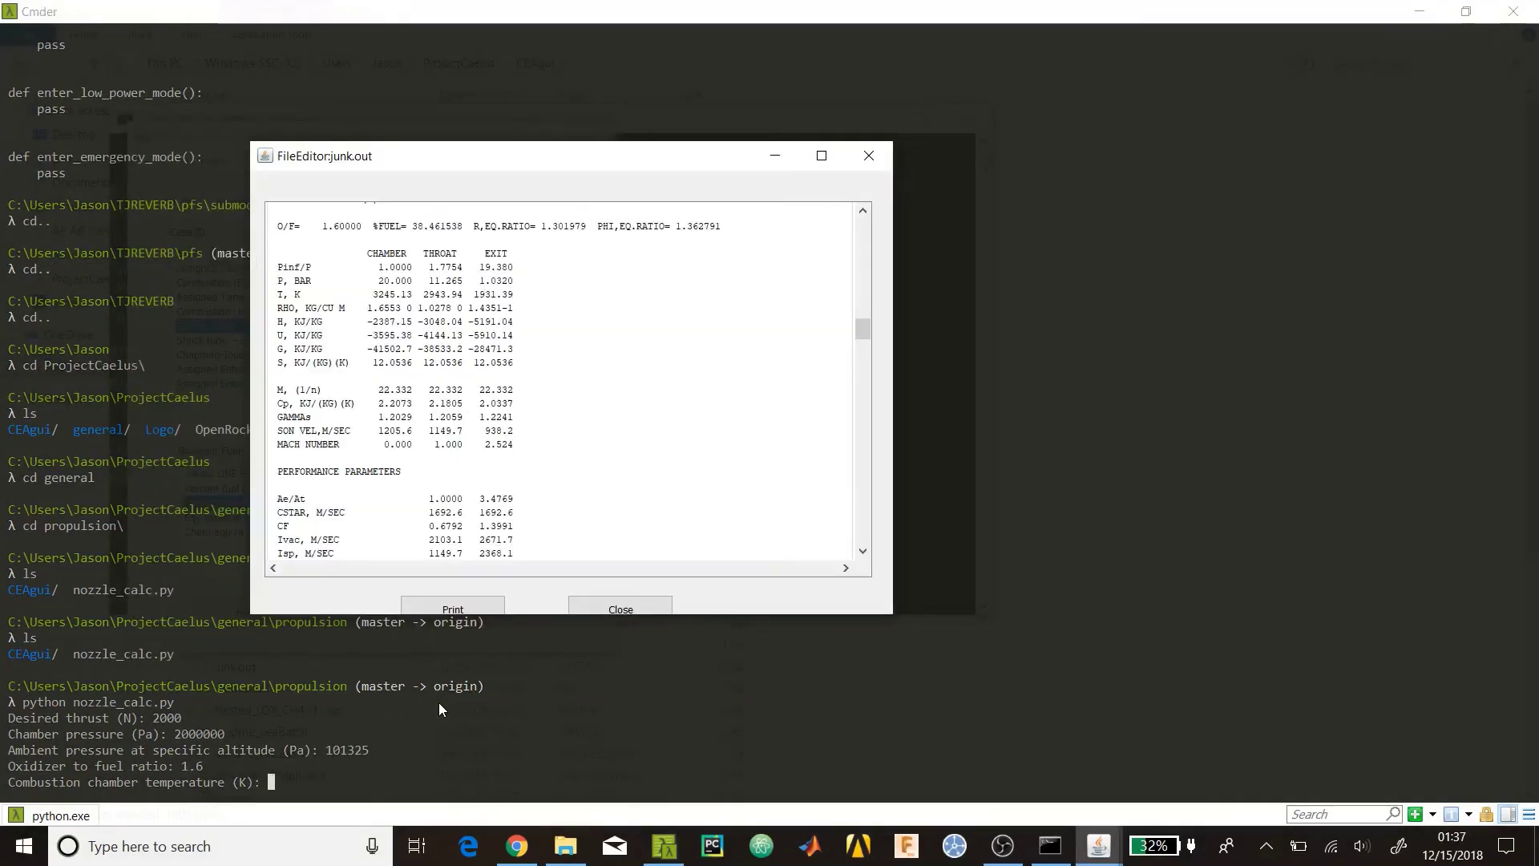
key("alt+Tab")
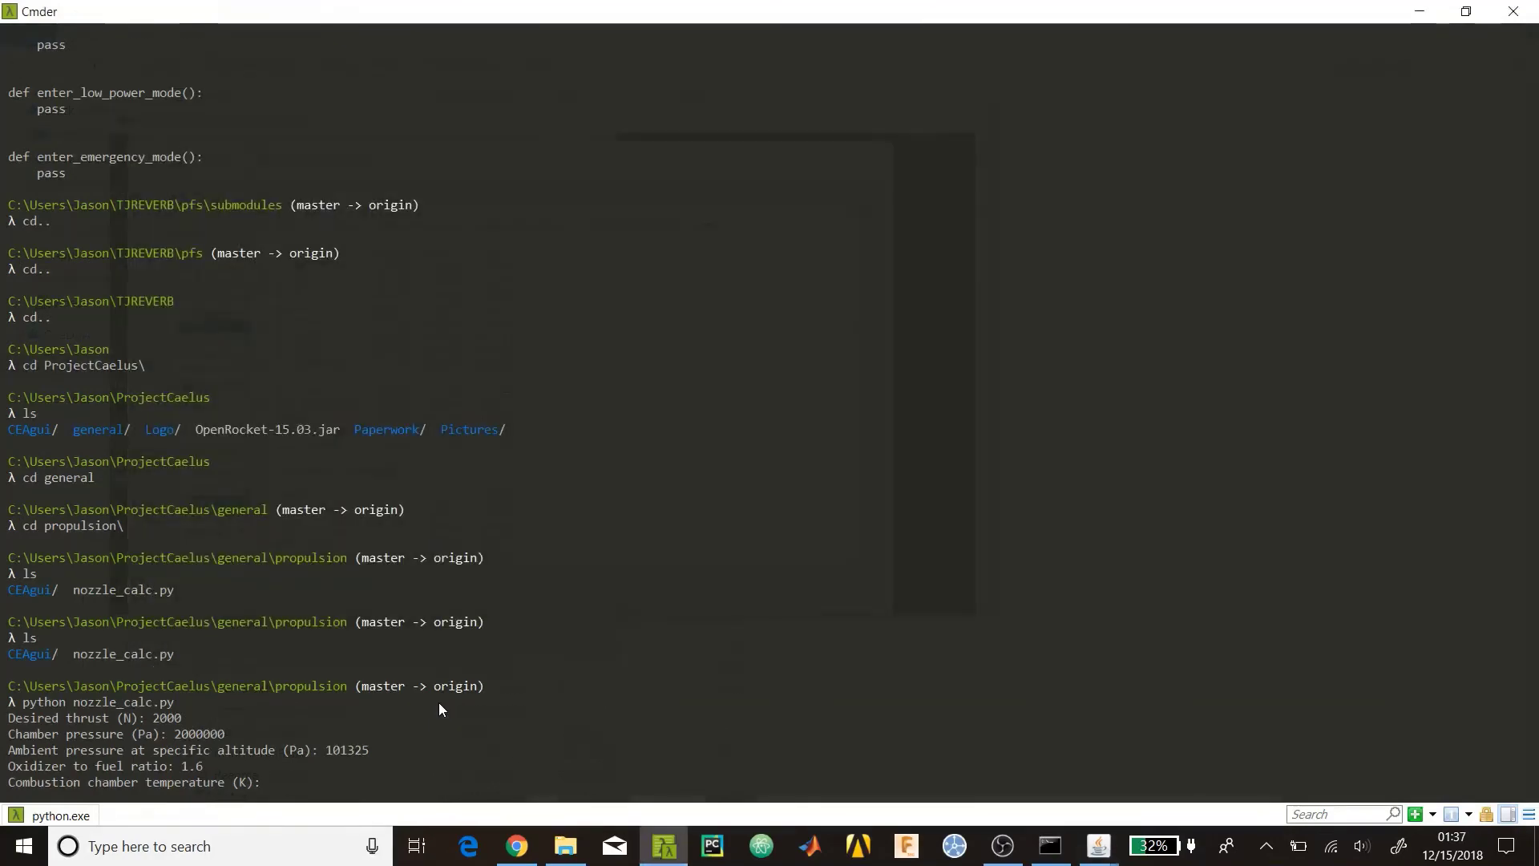
type("3245.13")
key("Return")
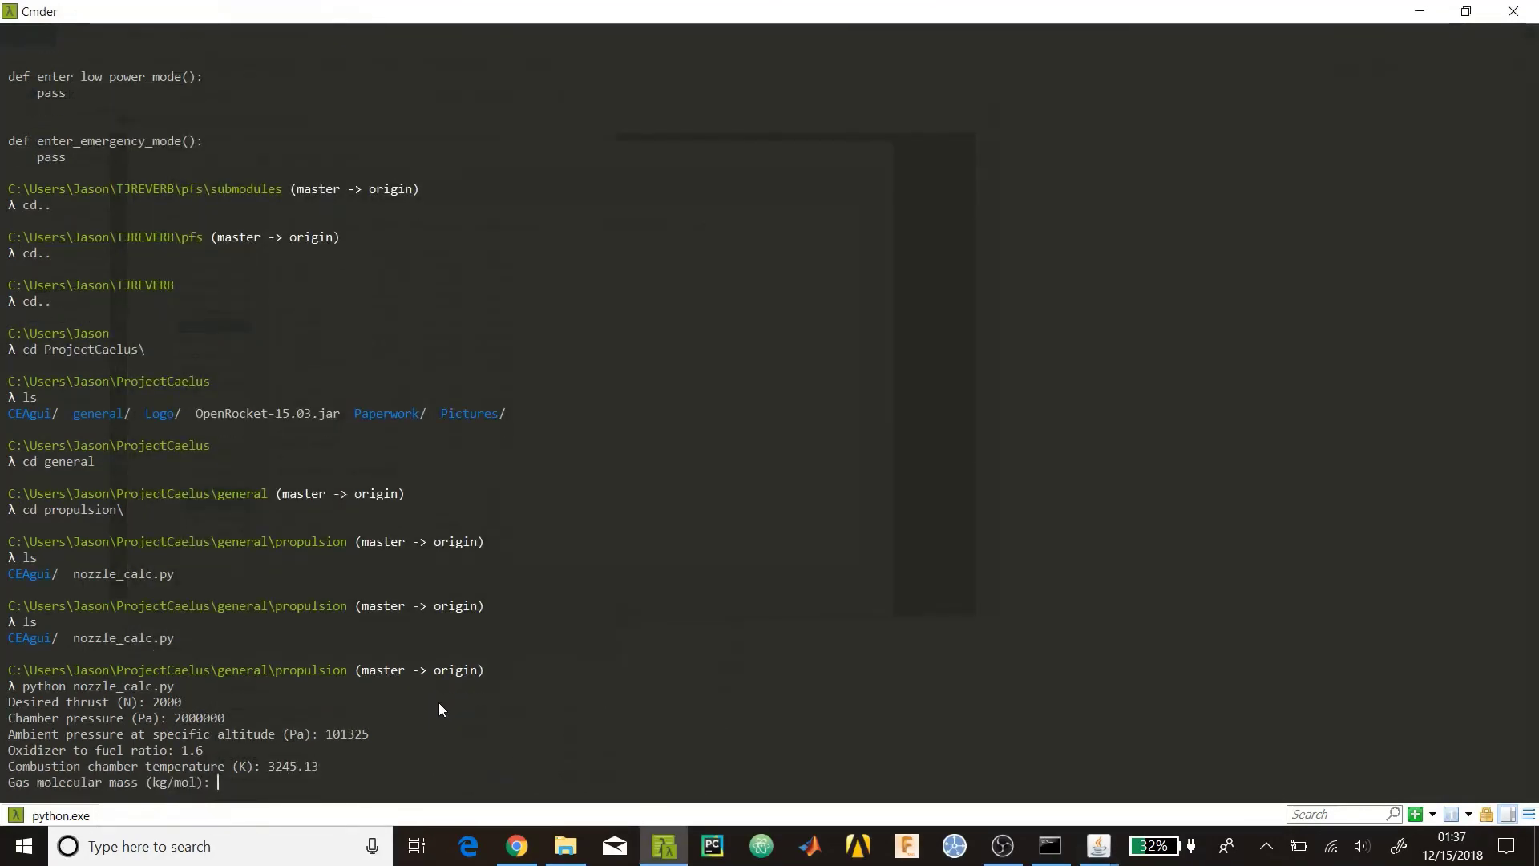
Look up the O/F 1.6 molecular weight in the CEA results and enter 22.332 as the gas molecular mass
key("alt+Tab")
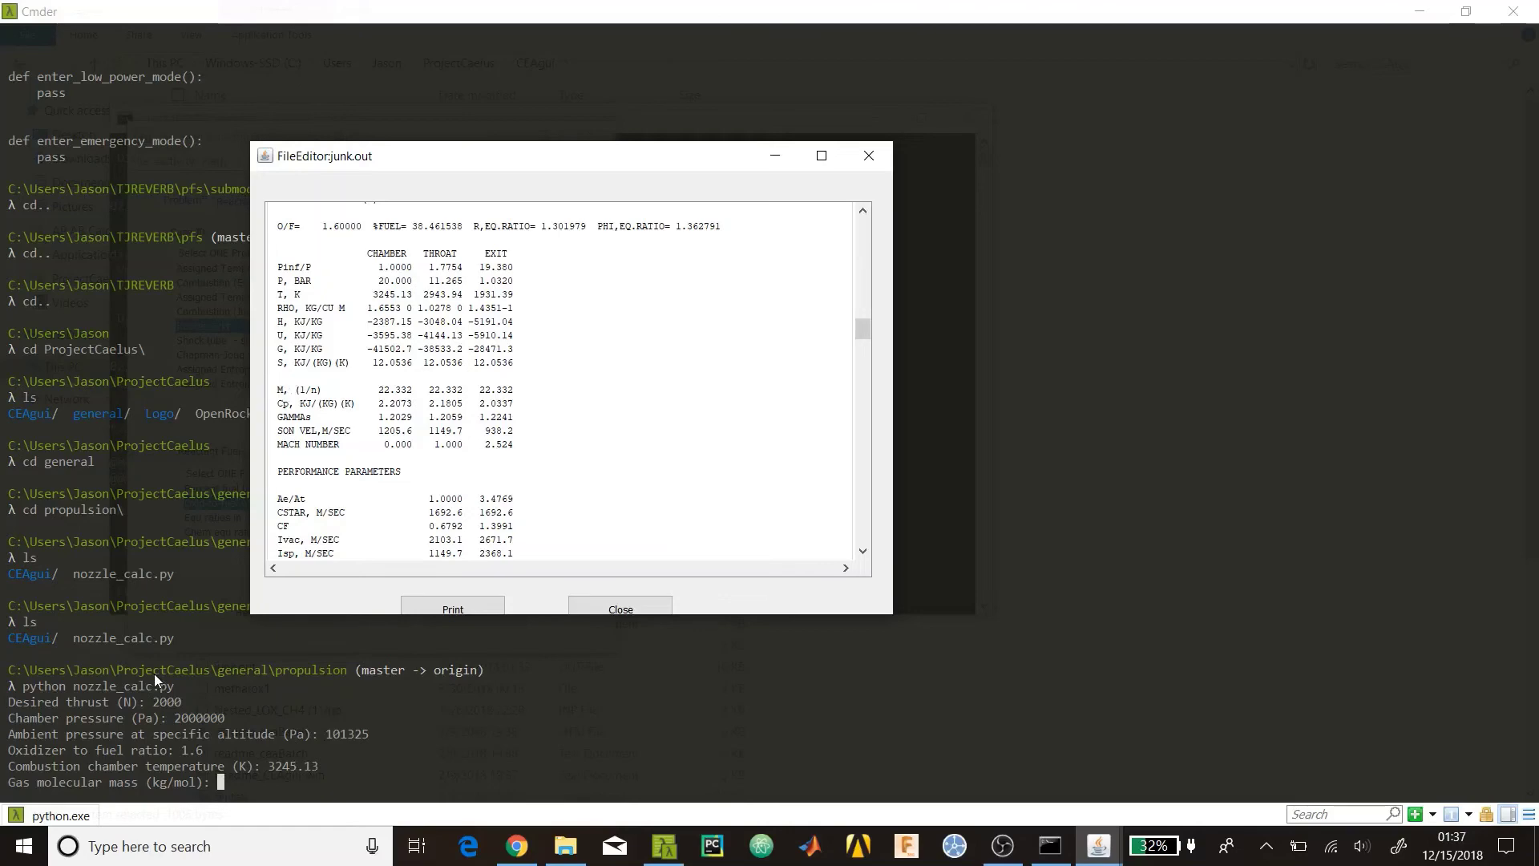
key("alt+Tab")
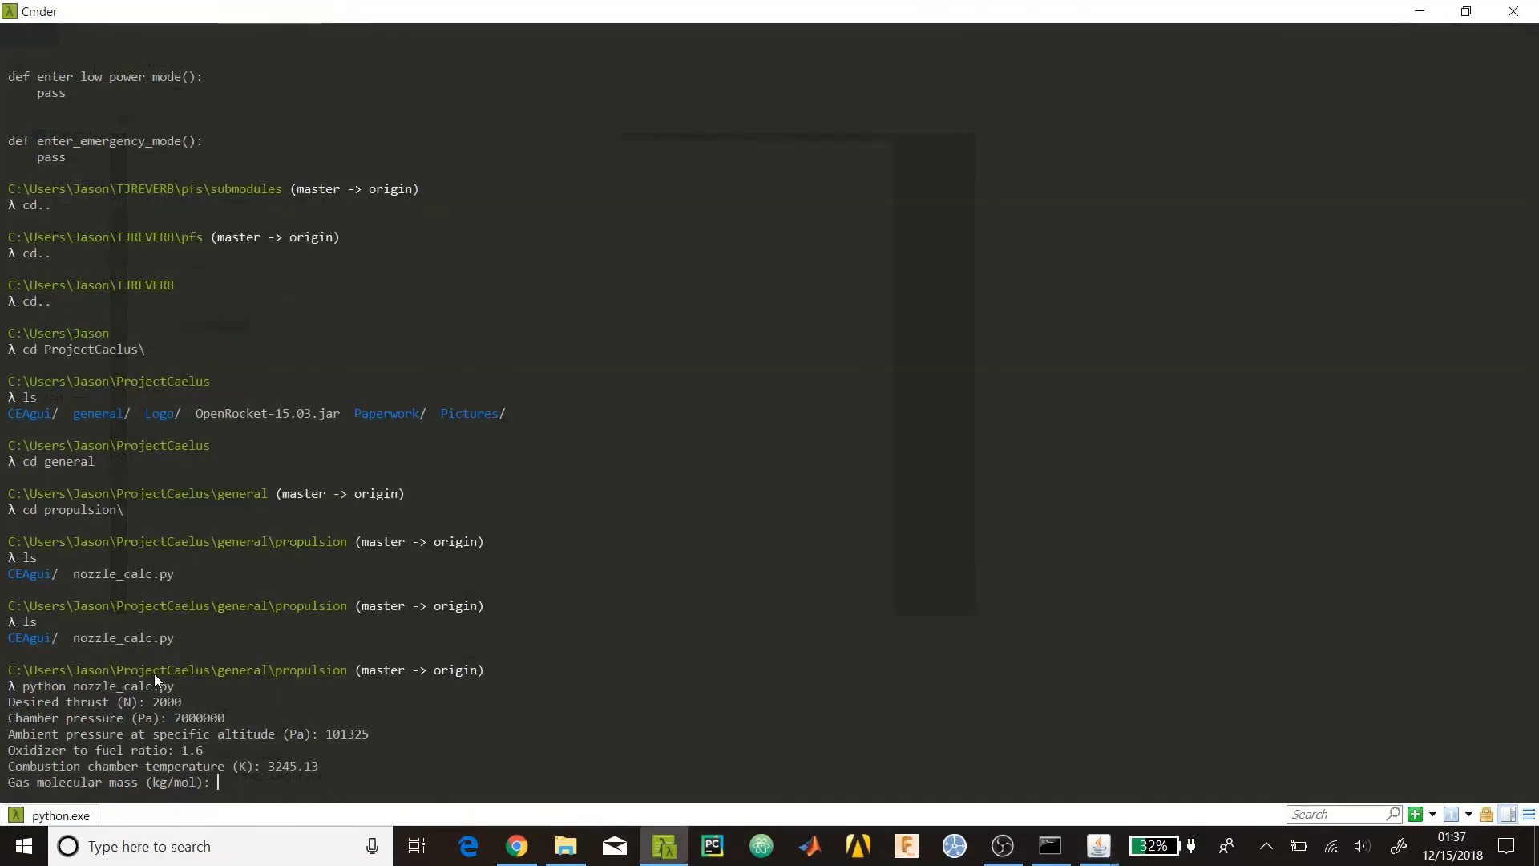
type("22.32")
key("alt+Tab")
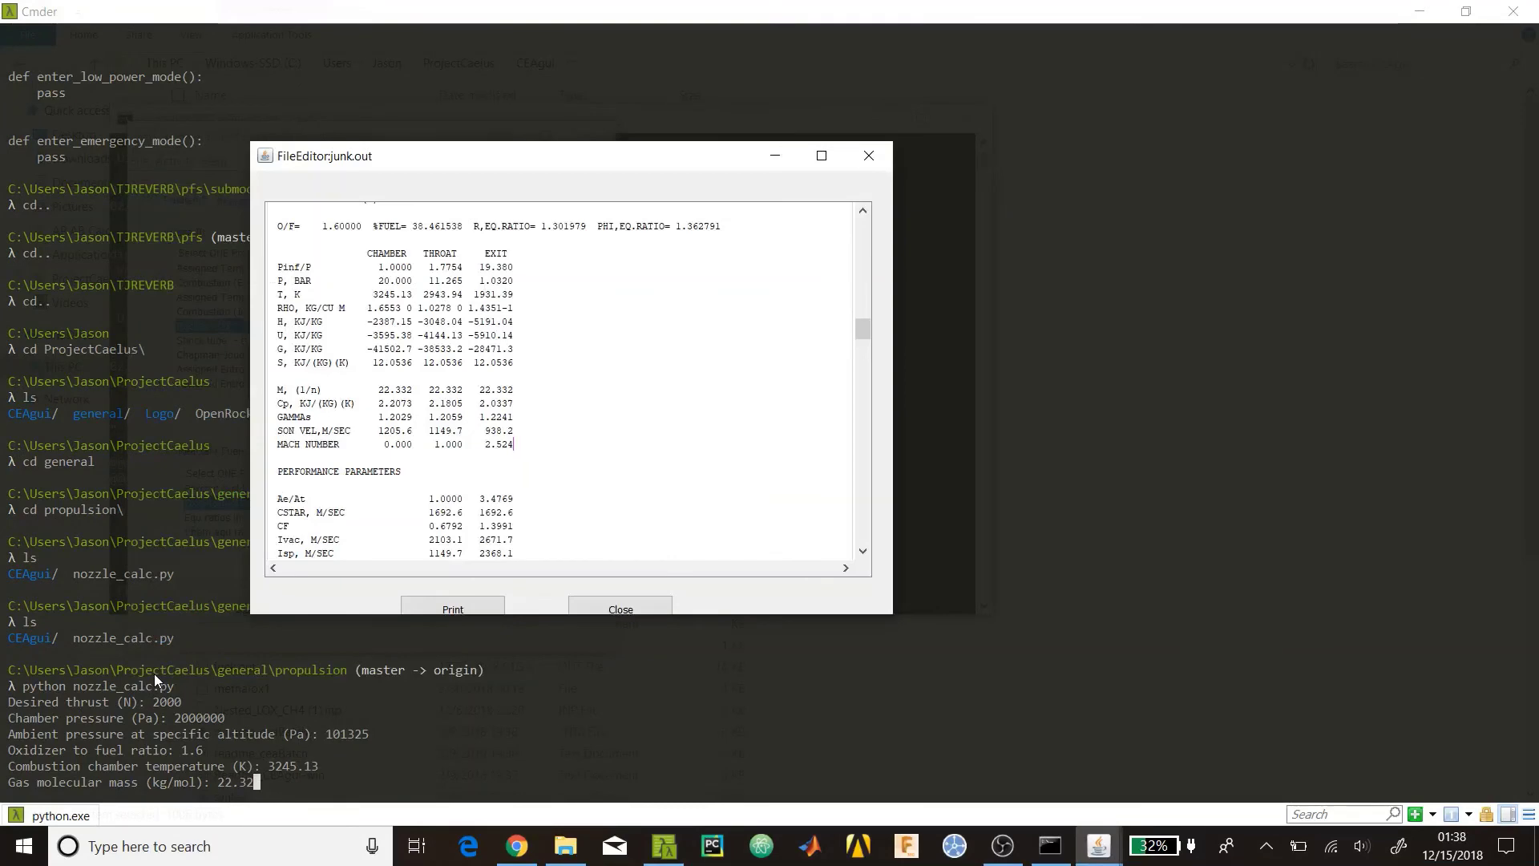
key("alt+Tab")
key("BackSpace")
type("32")
key("Return")
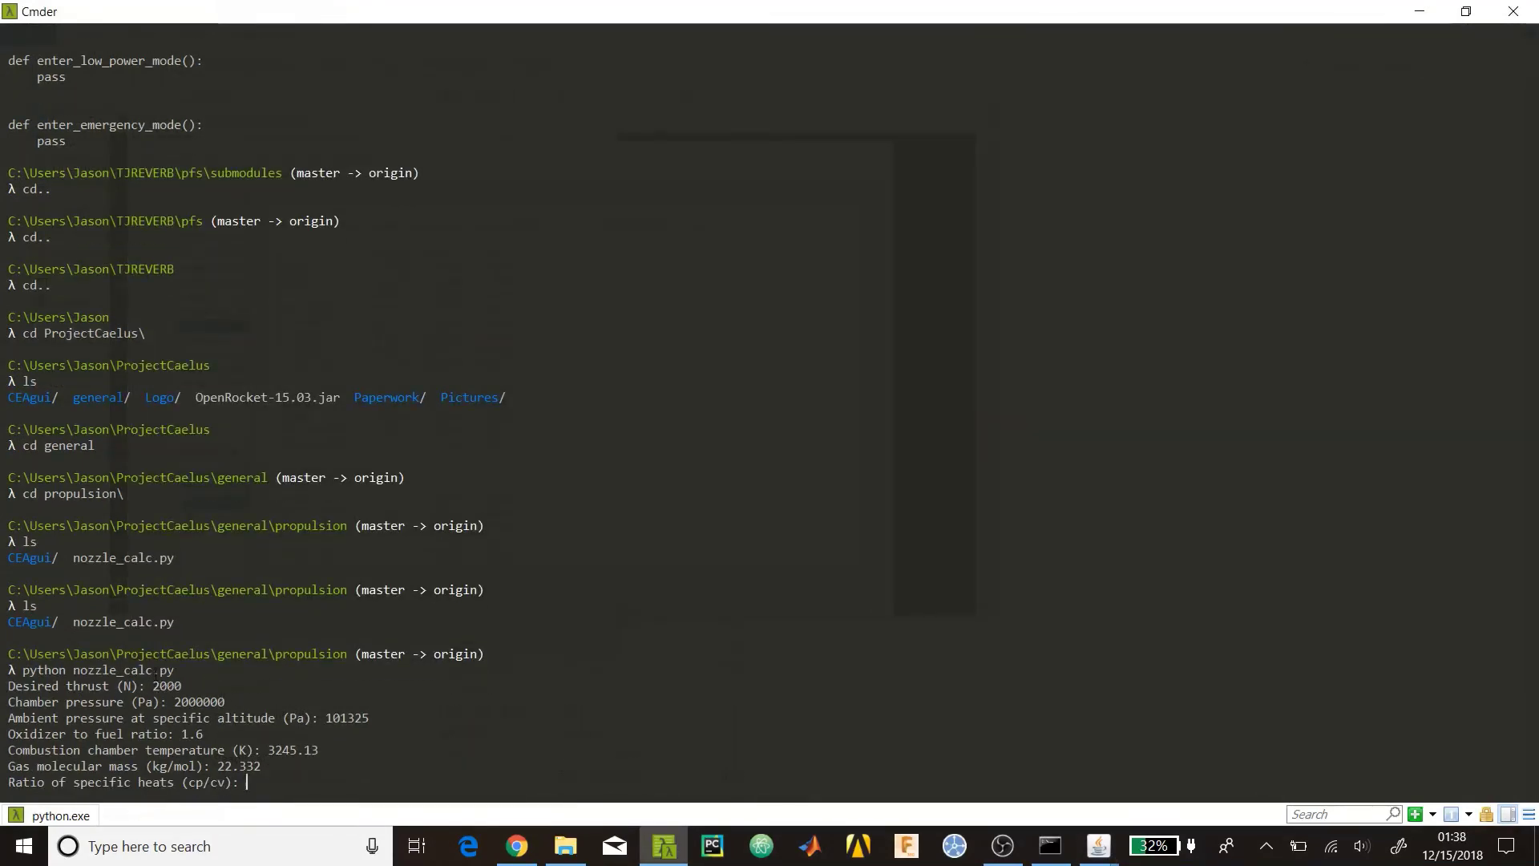
Enter the CEA chamber gamma 1.2029 as the ratio of specific heats and 1.0 m as the characteristic chamber length
key("alt+Tab")
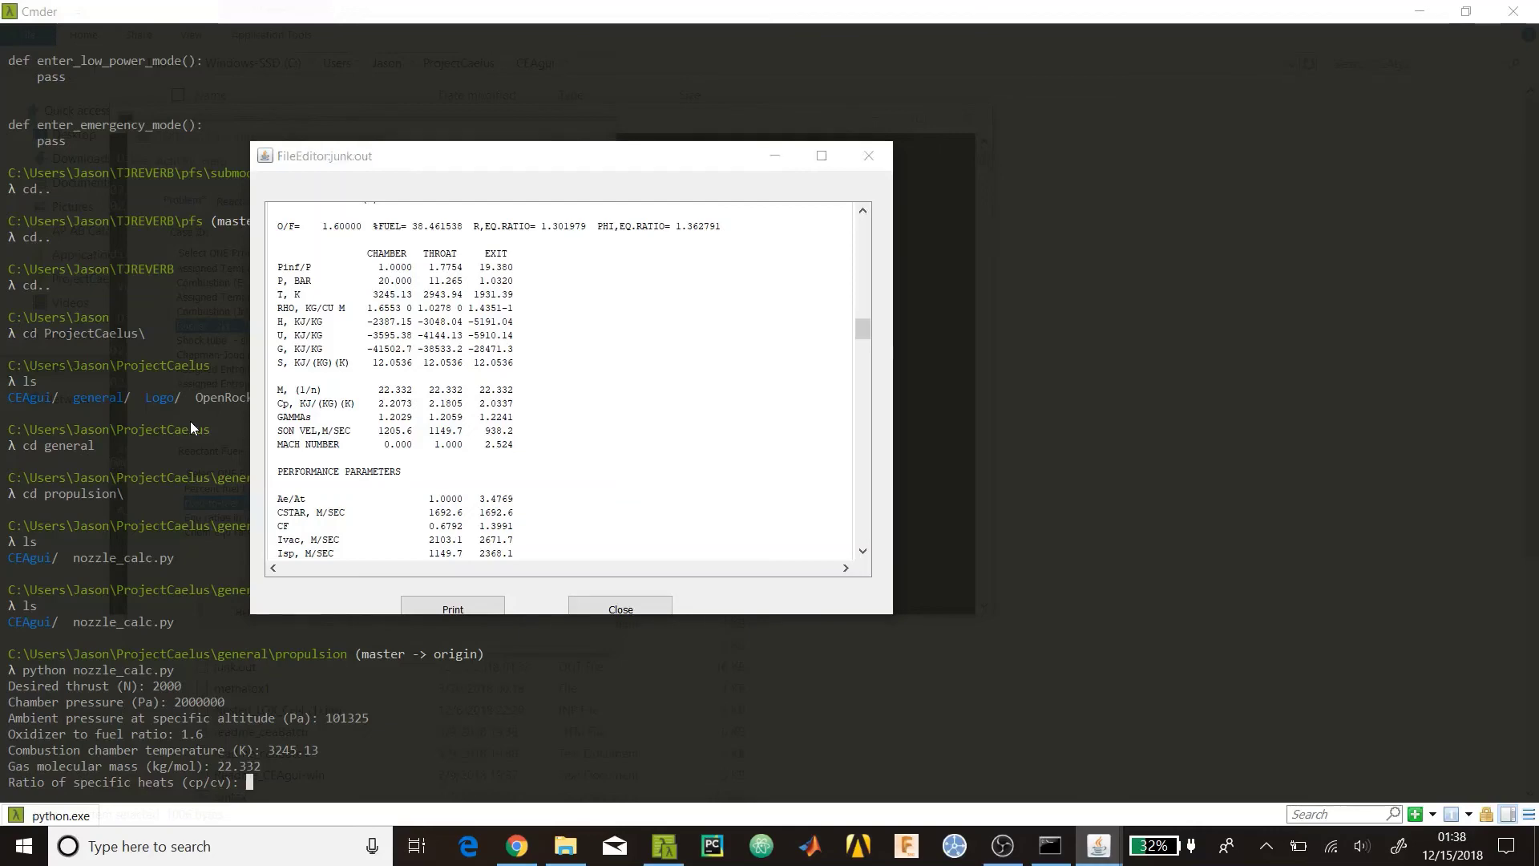
key("alt+Tab")
type("1.2029")
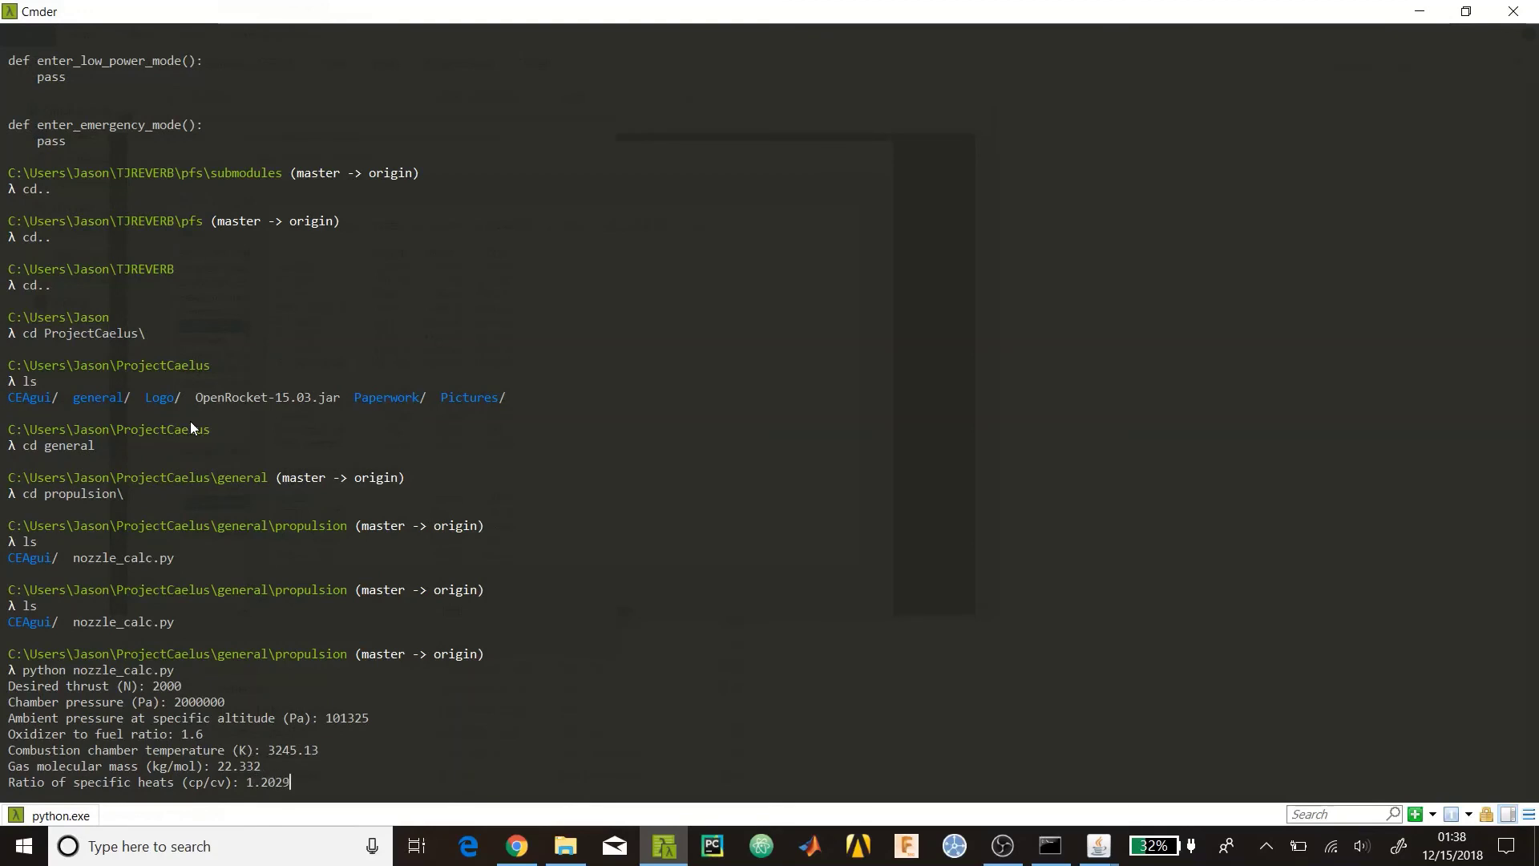
key("Return")
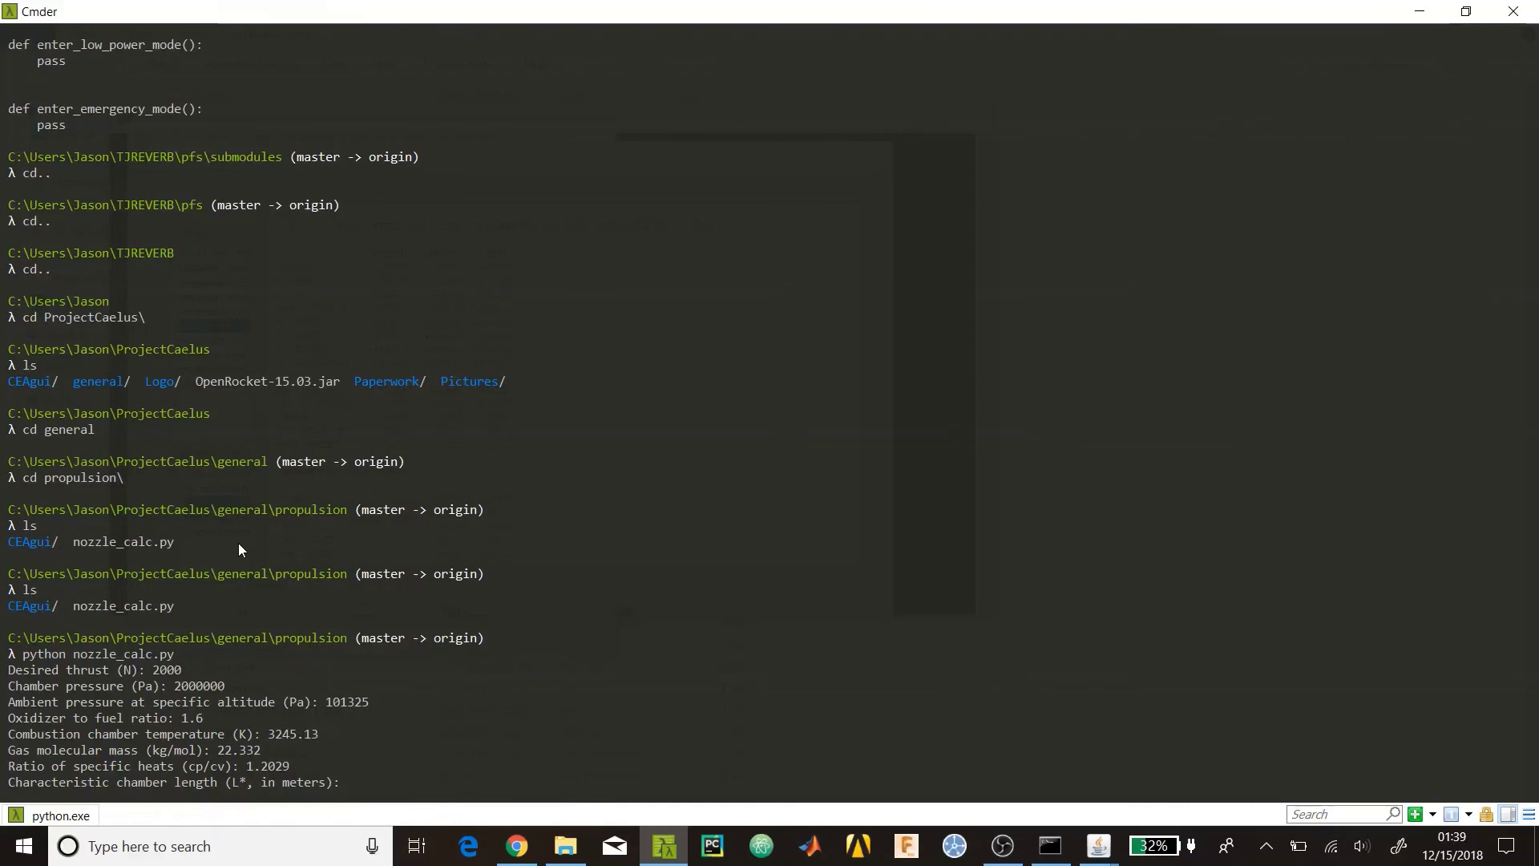
type("1.0")
key("Return")
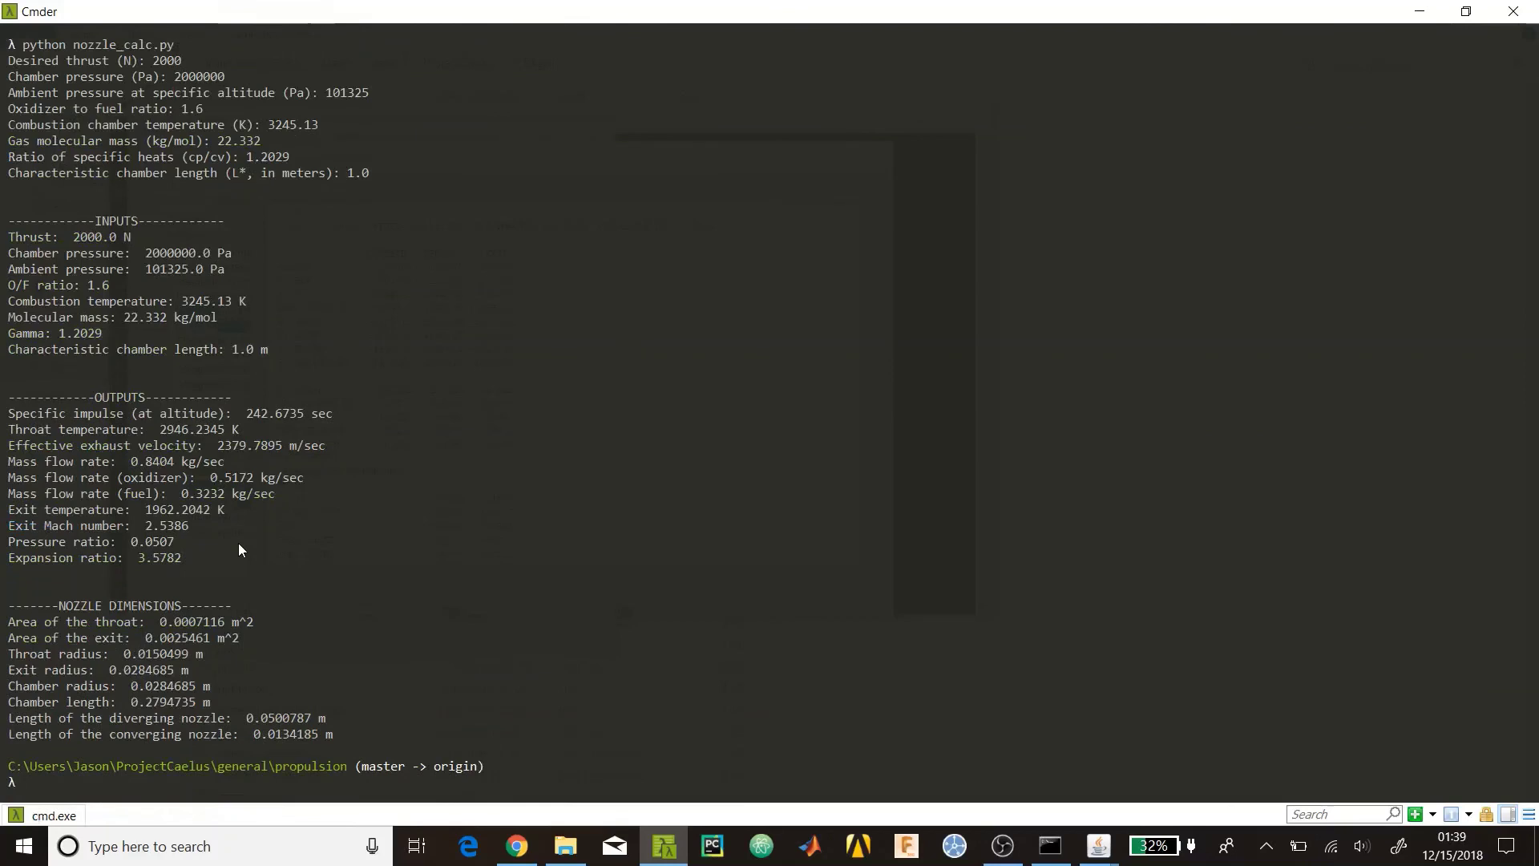
Review the script's inputs and outputs, highlighting the throat temperature, exhaust velocity, mass flow rates and exit temperature
scroll(164, 357, "up", 3)
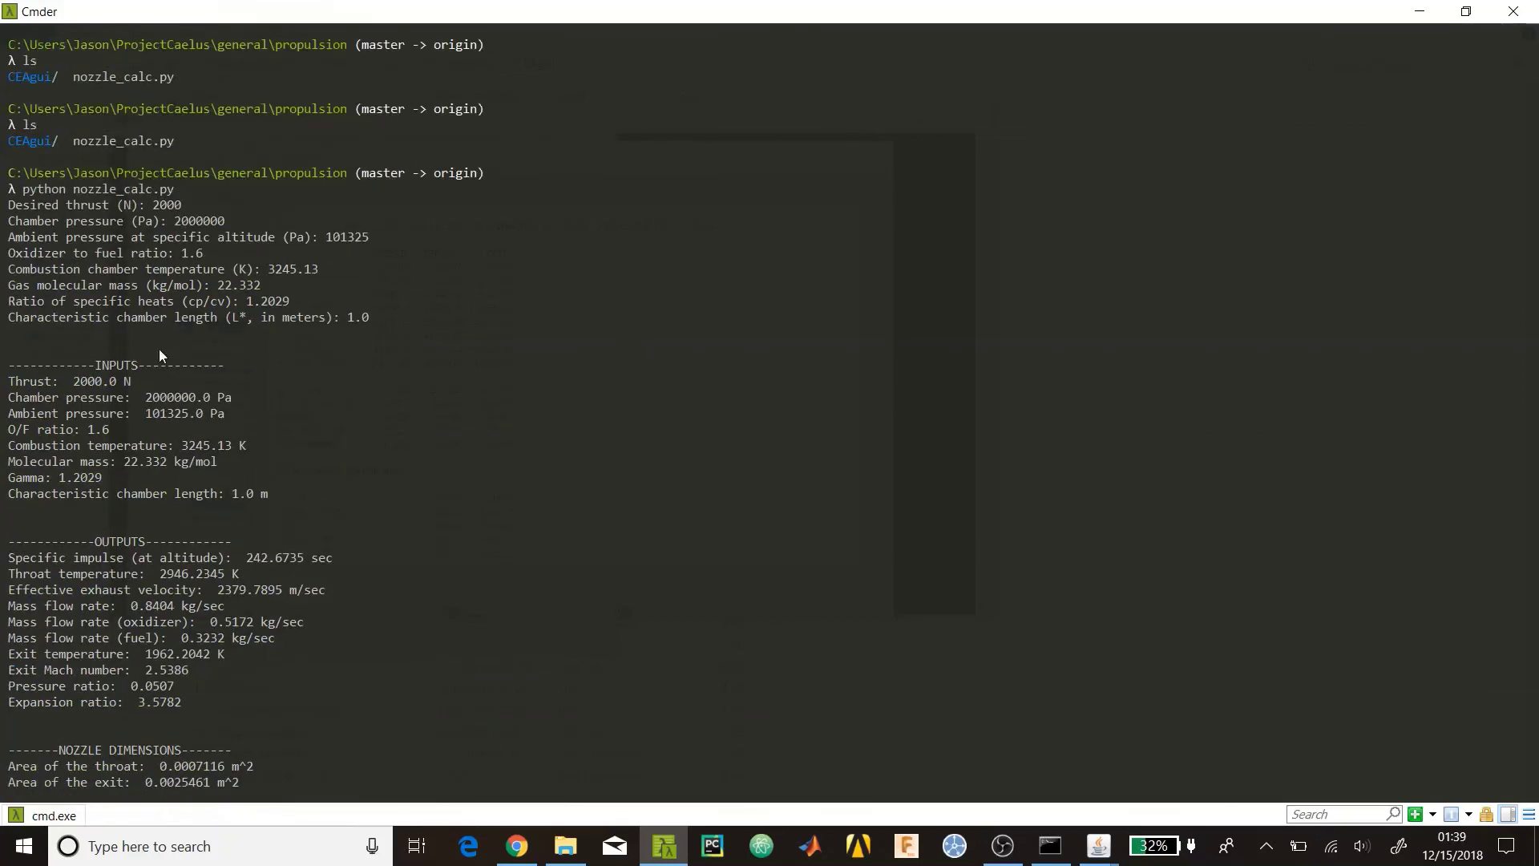
scroll(157, 361, "down", 3)
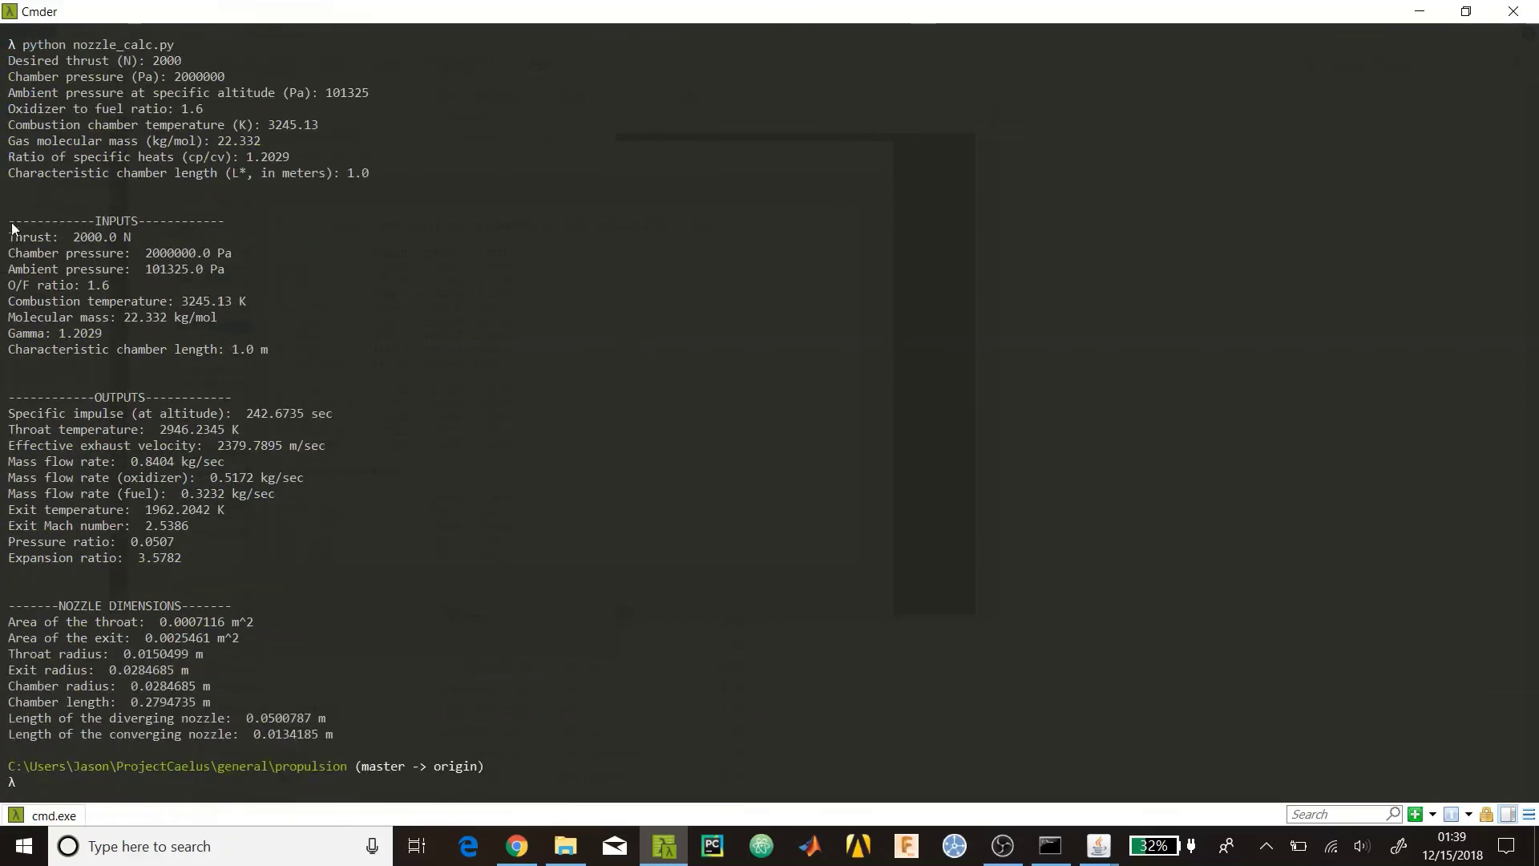
left_click_drag(8, 218, 337, 733)
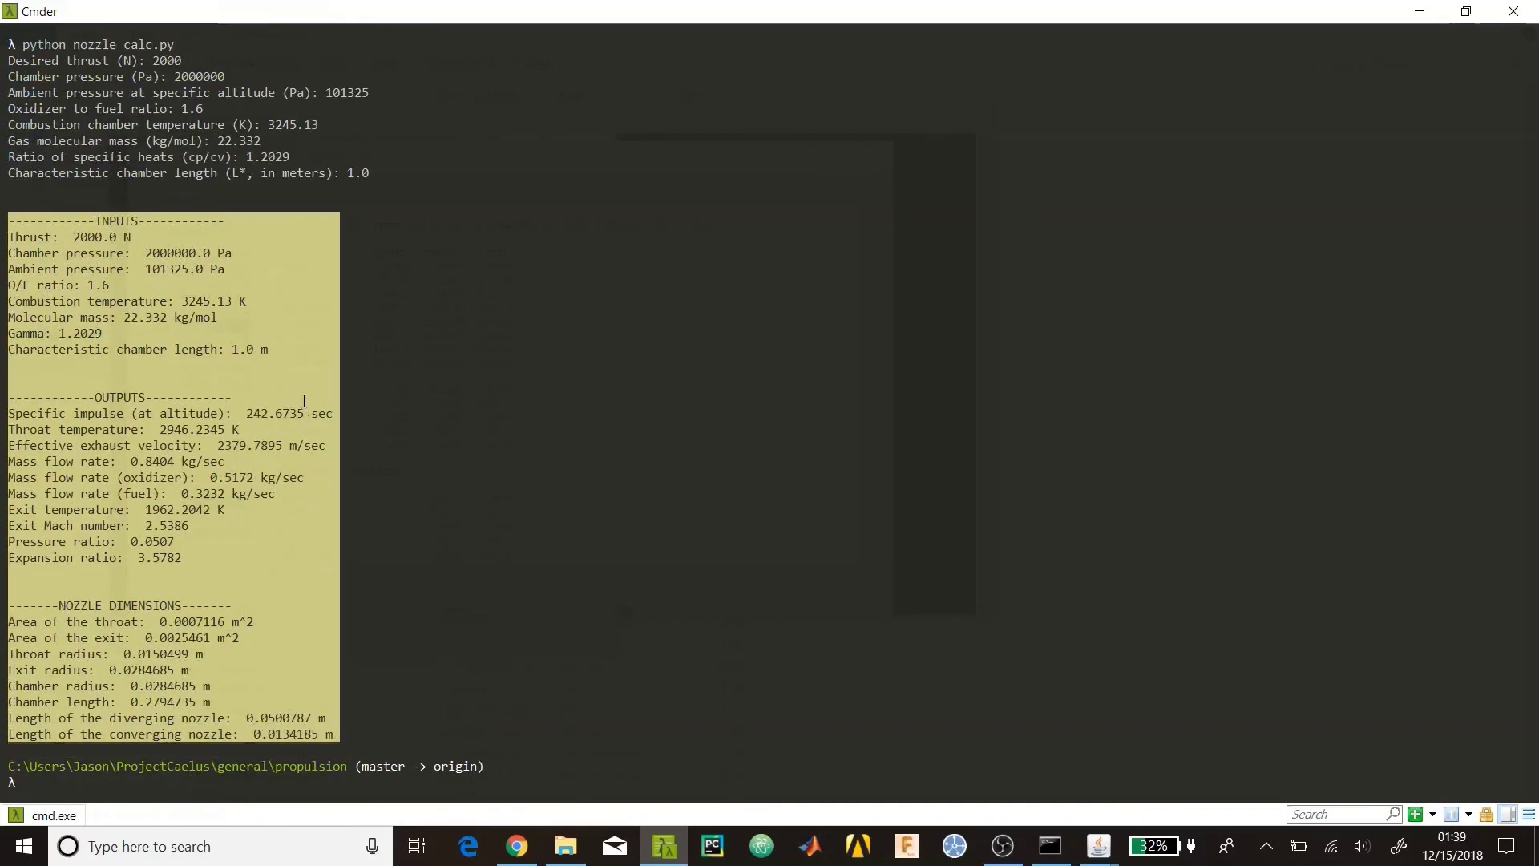
left_click(253, 423)
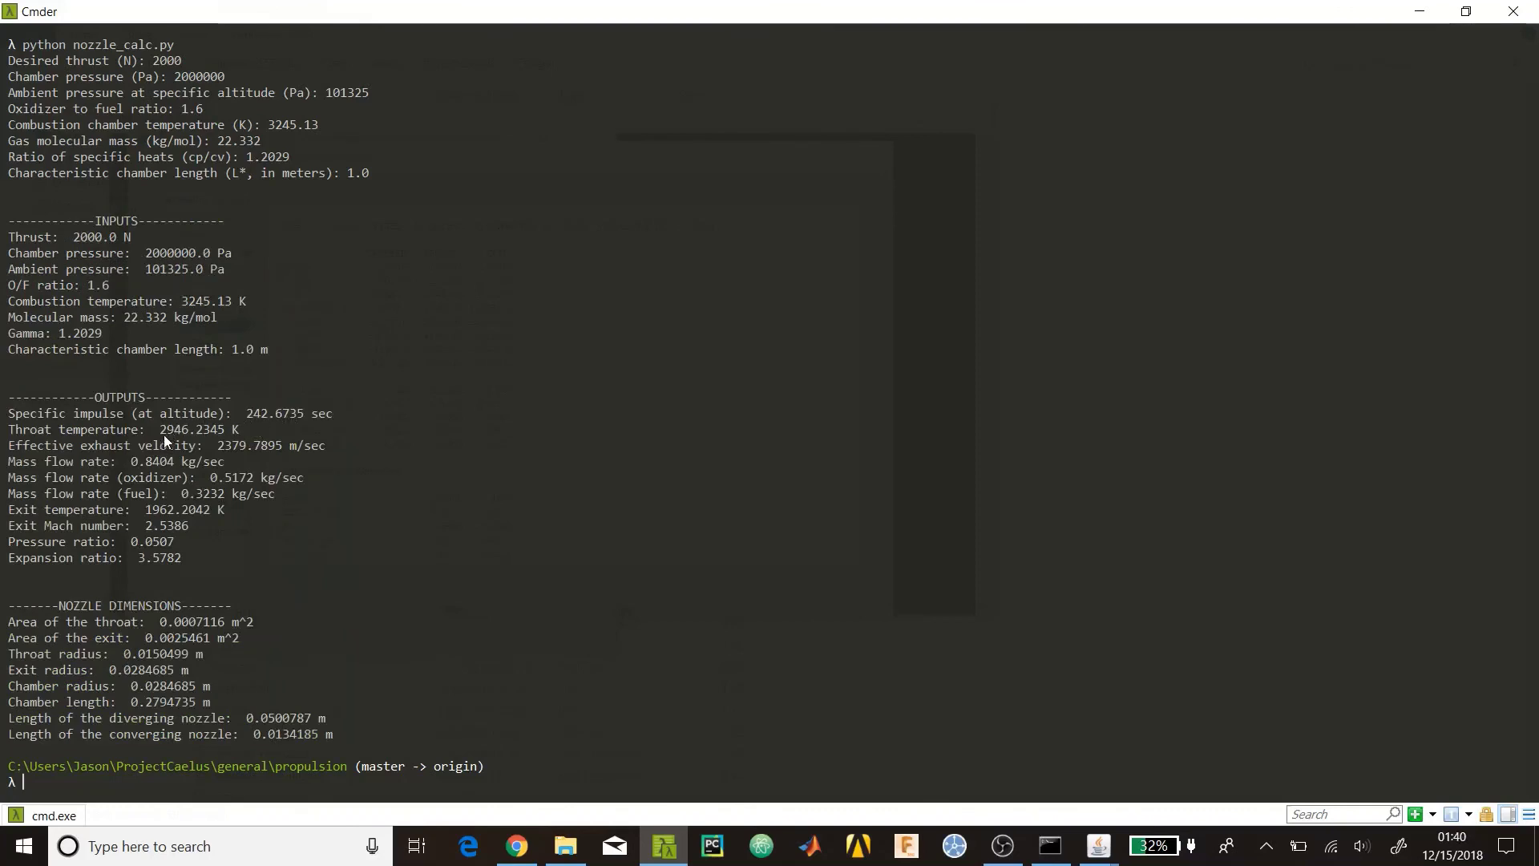
left_click_drag(160, 431, 312, 446)
left_click_drag(145, 462, 275, 494)
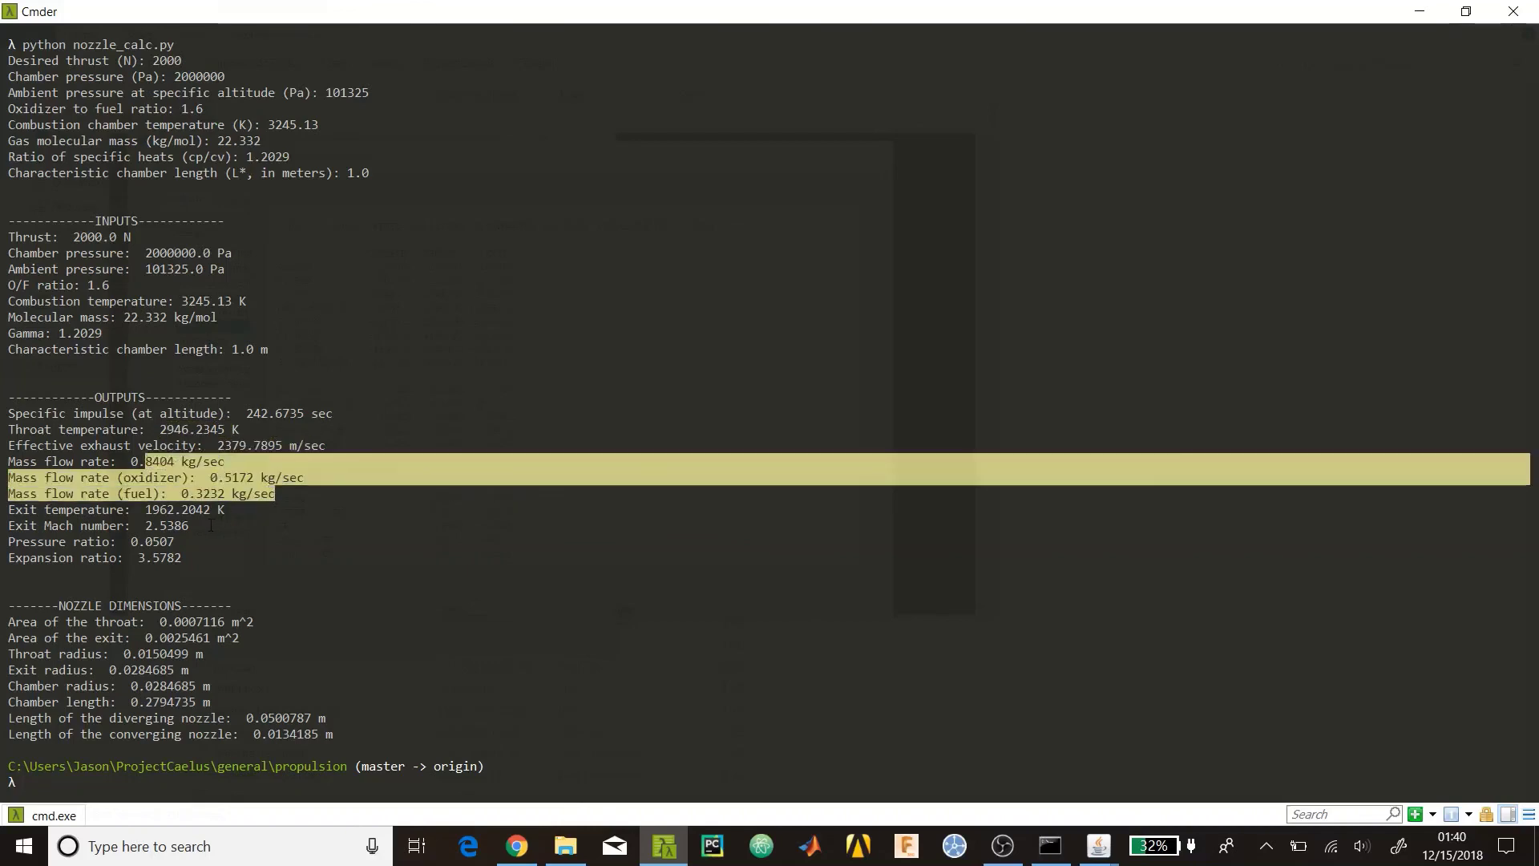
left_click_drag(174, 509, 202, 510)
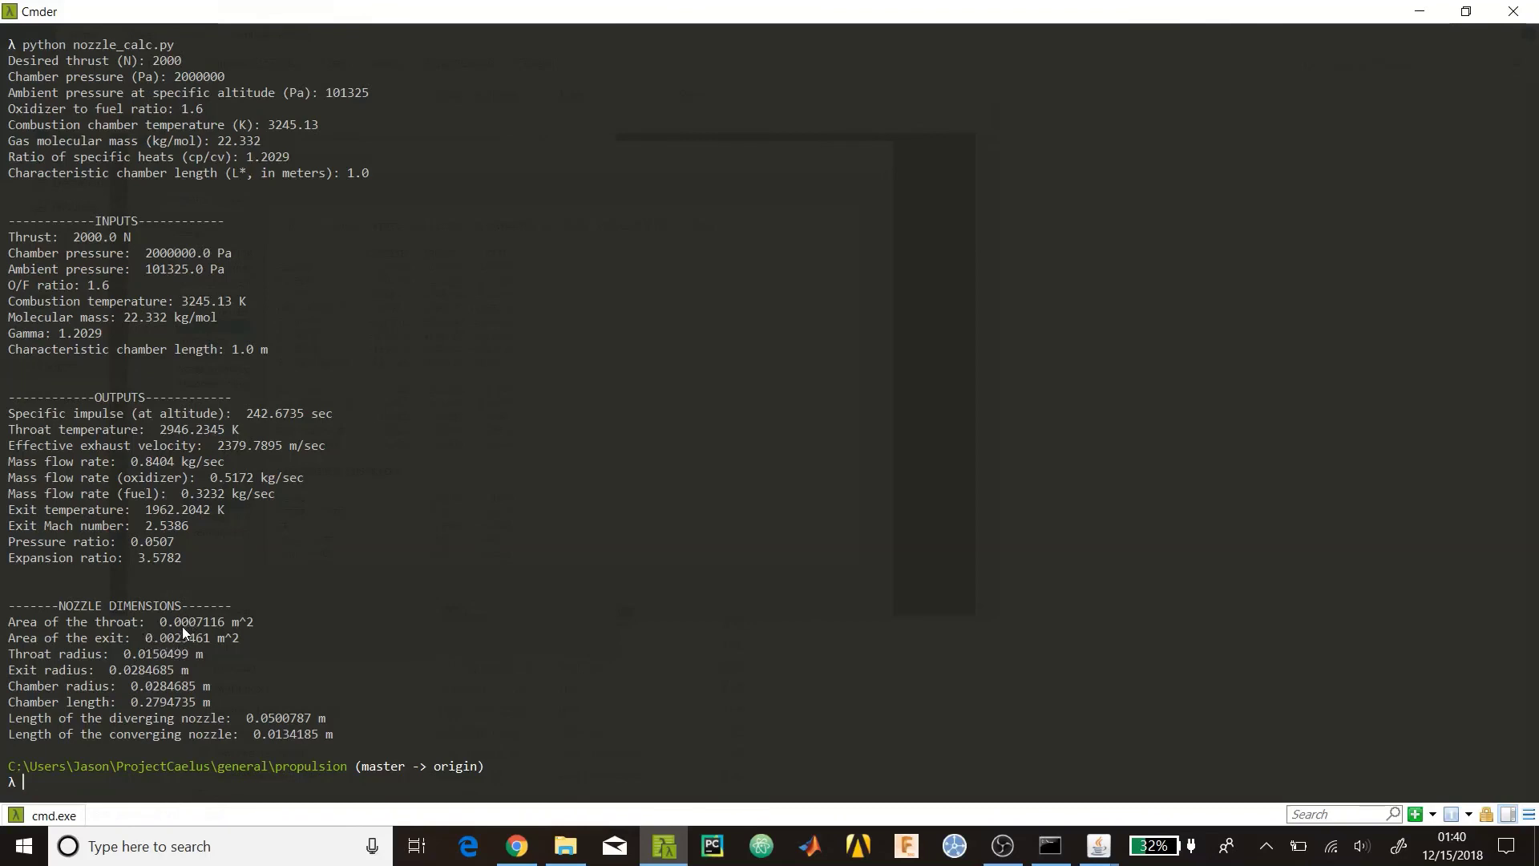
Highlight the full list of nozzle dimensions, from the throat area to the converging nozzle length
left_click_drag(10, 622, 329, 735)
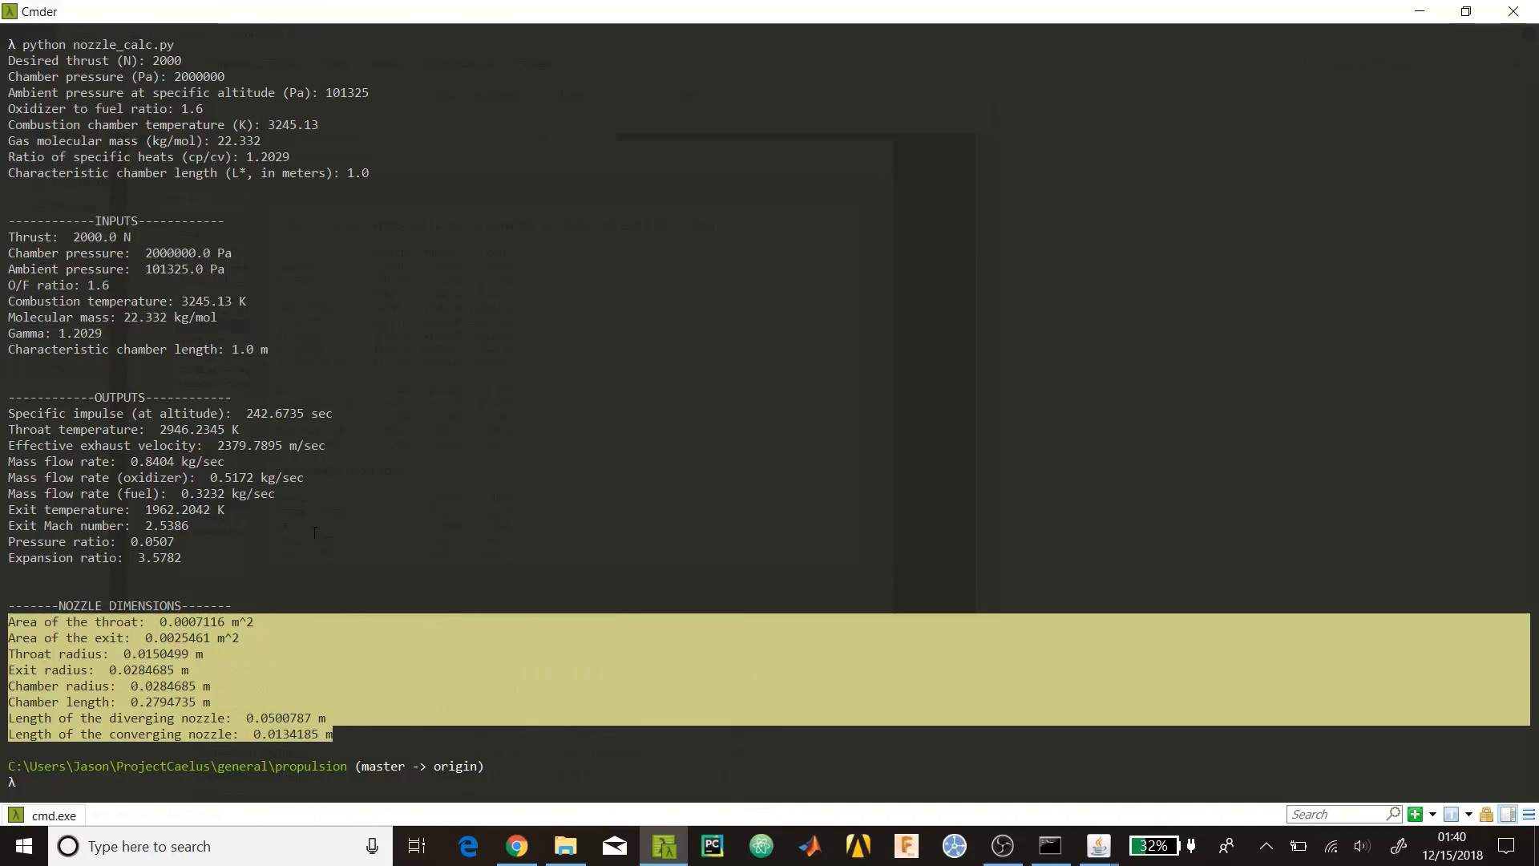
left_click(17, 622)
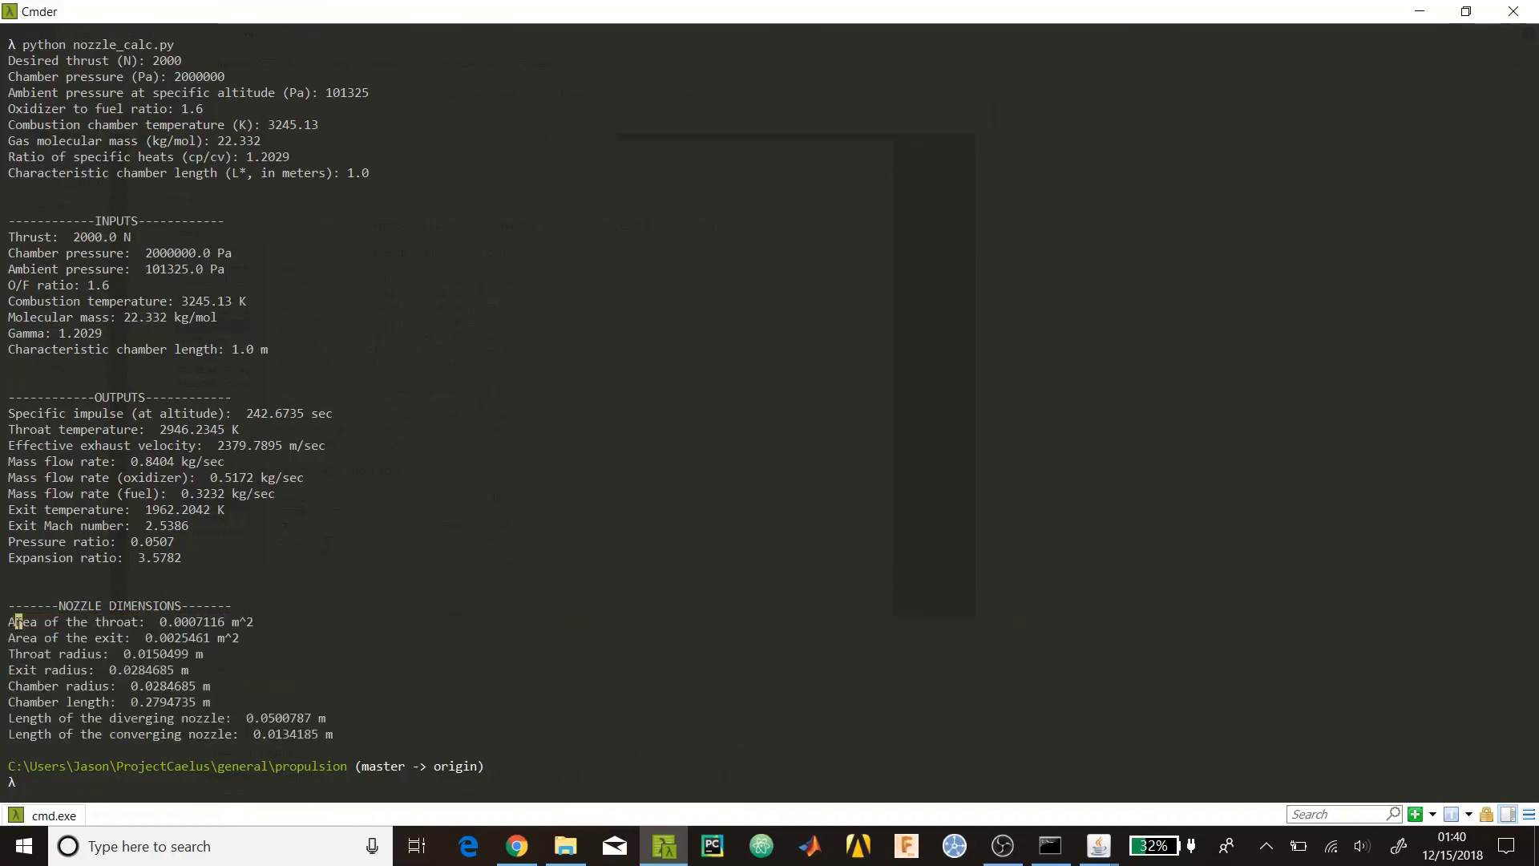
left_click_drag(16, 622, 342, 731)
left_click_drag(9, 623, 332, 734)
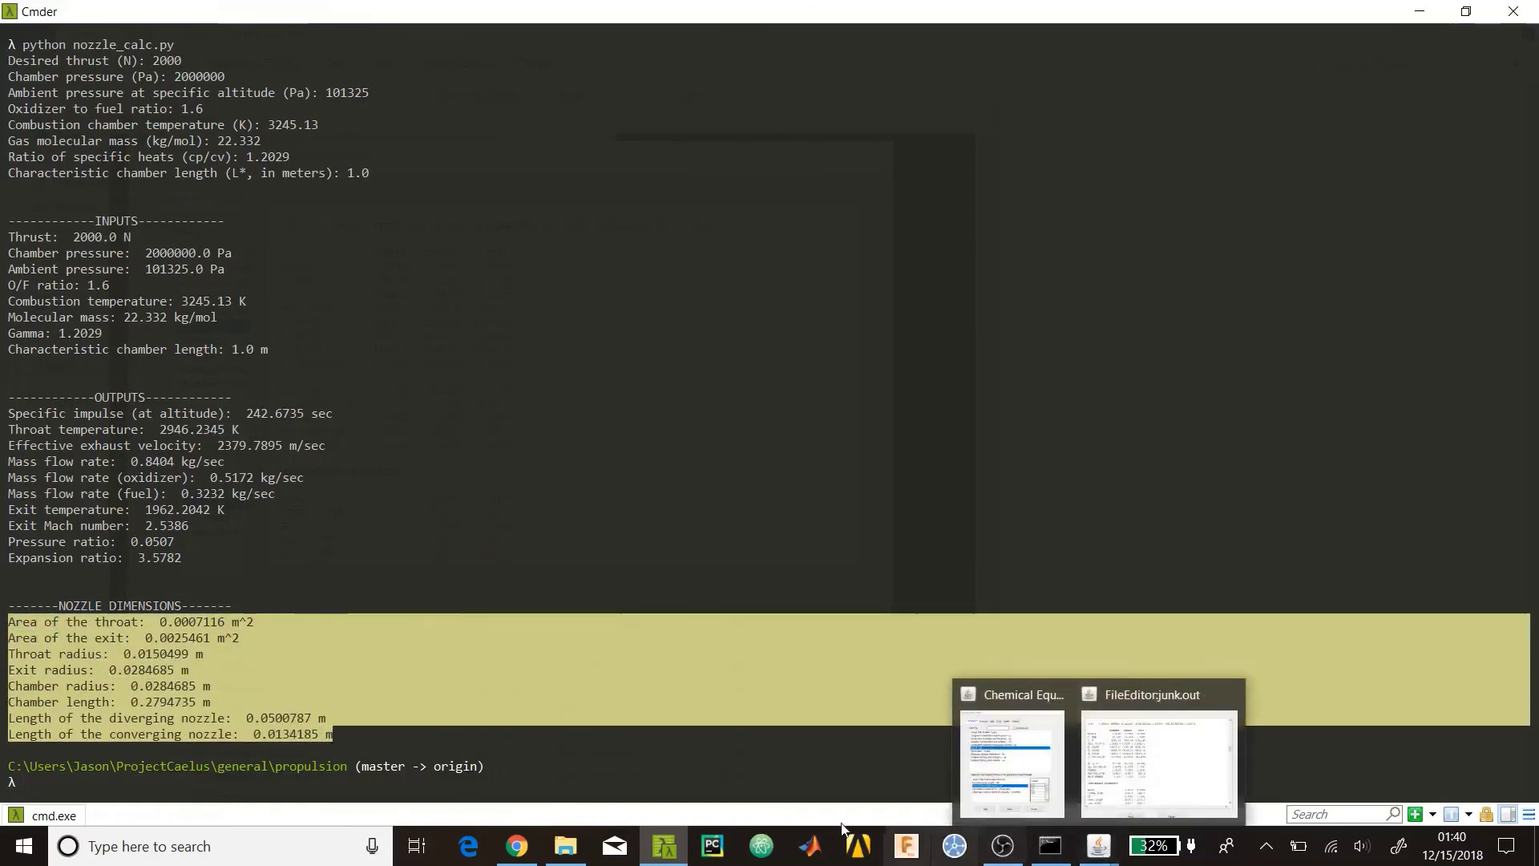
left_click(1003, 838)
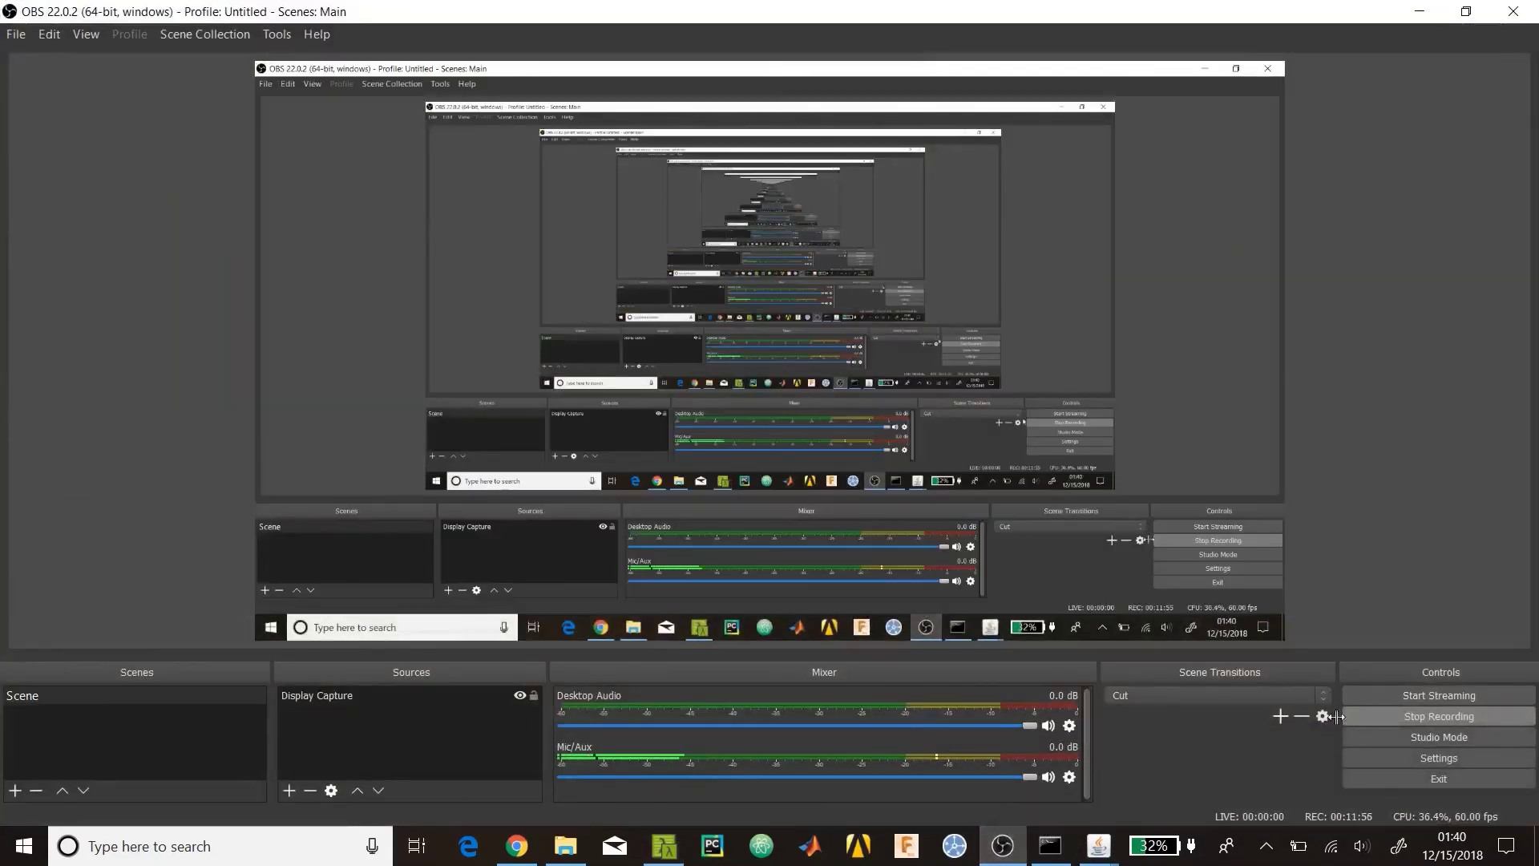